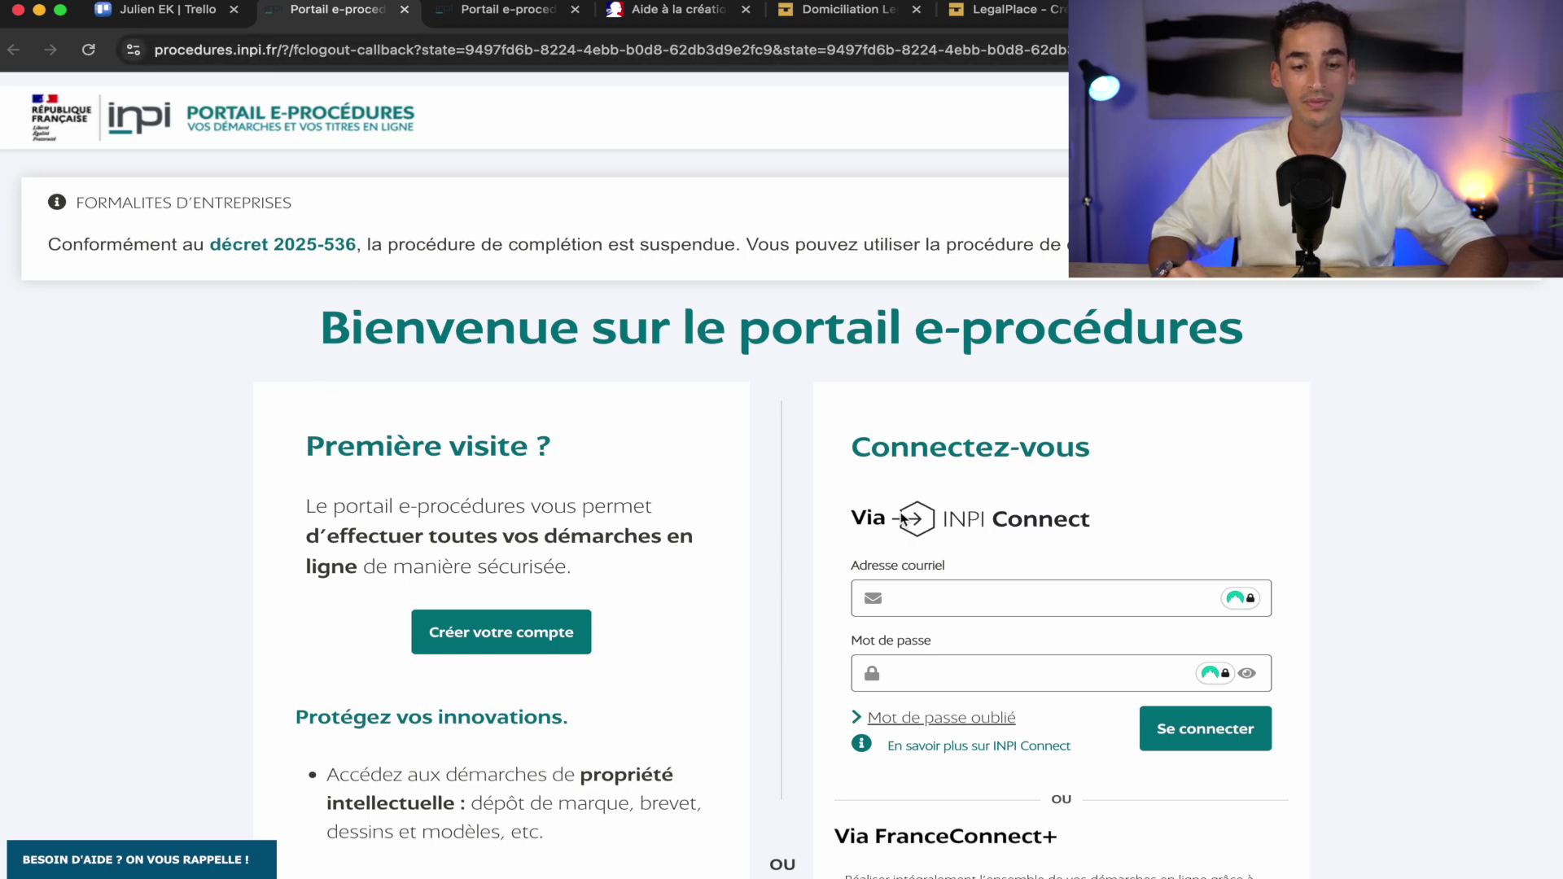
# Go to the procedure portal tab and open 'Créer, modifier ou cesser une entreprise' to reach the Guichet unique
pyautogui.scroll(-3, 902, 519)
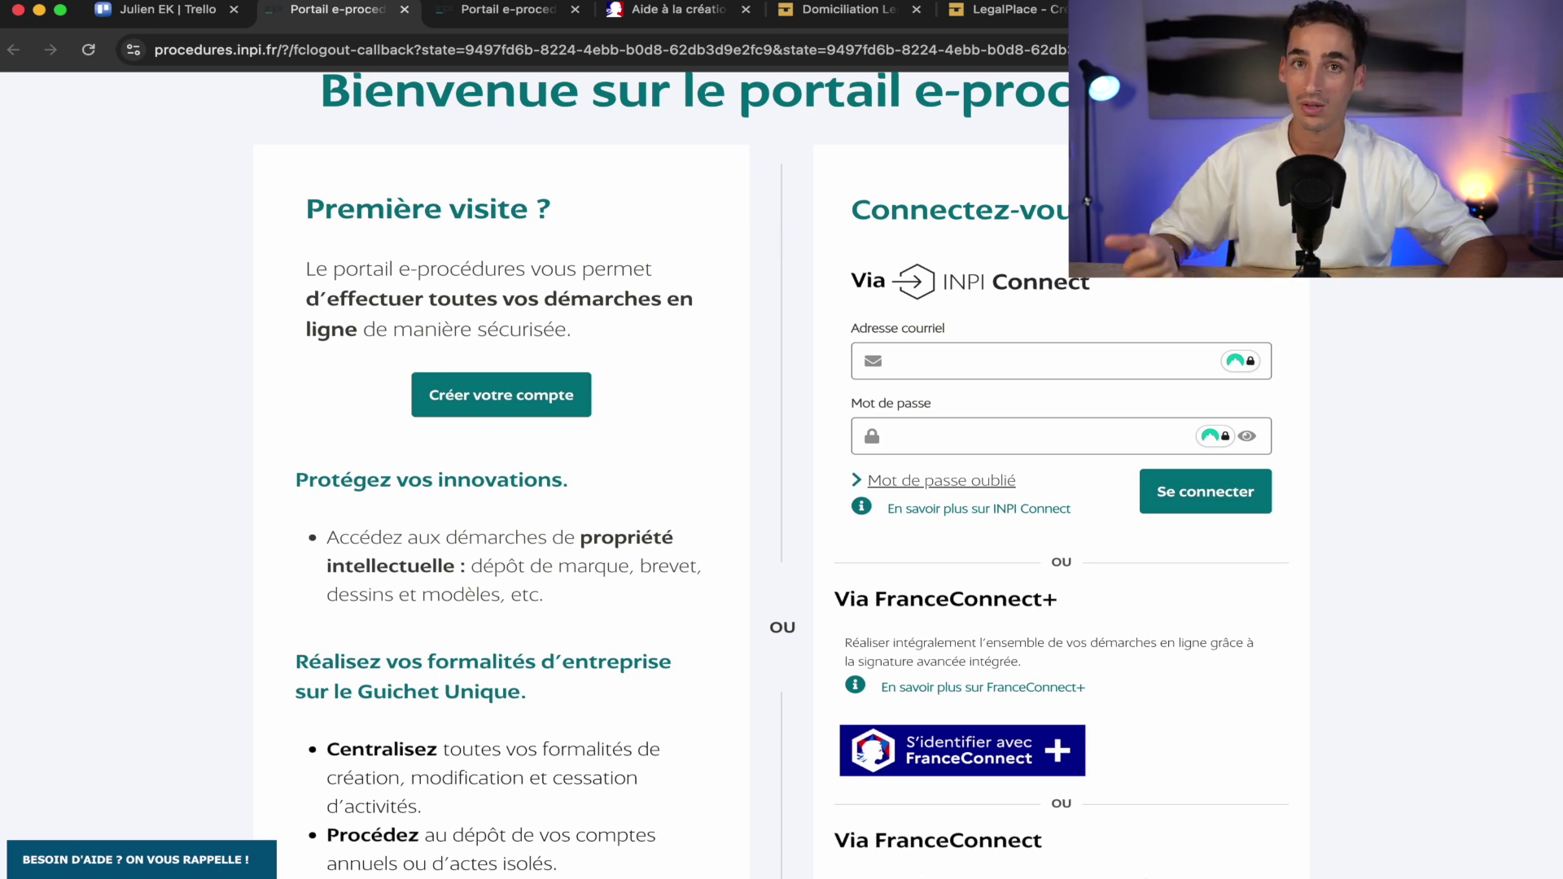
pyautogui.scroll(-5, 1024, 660)
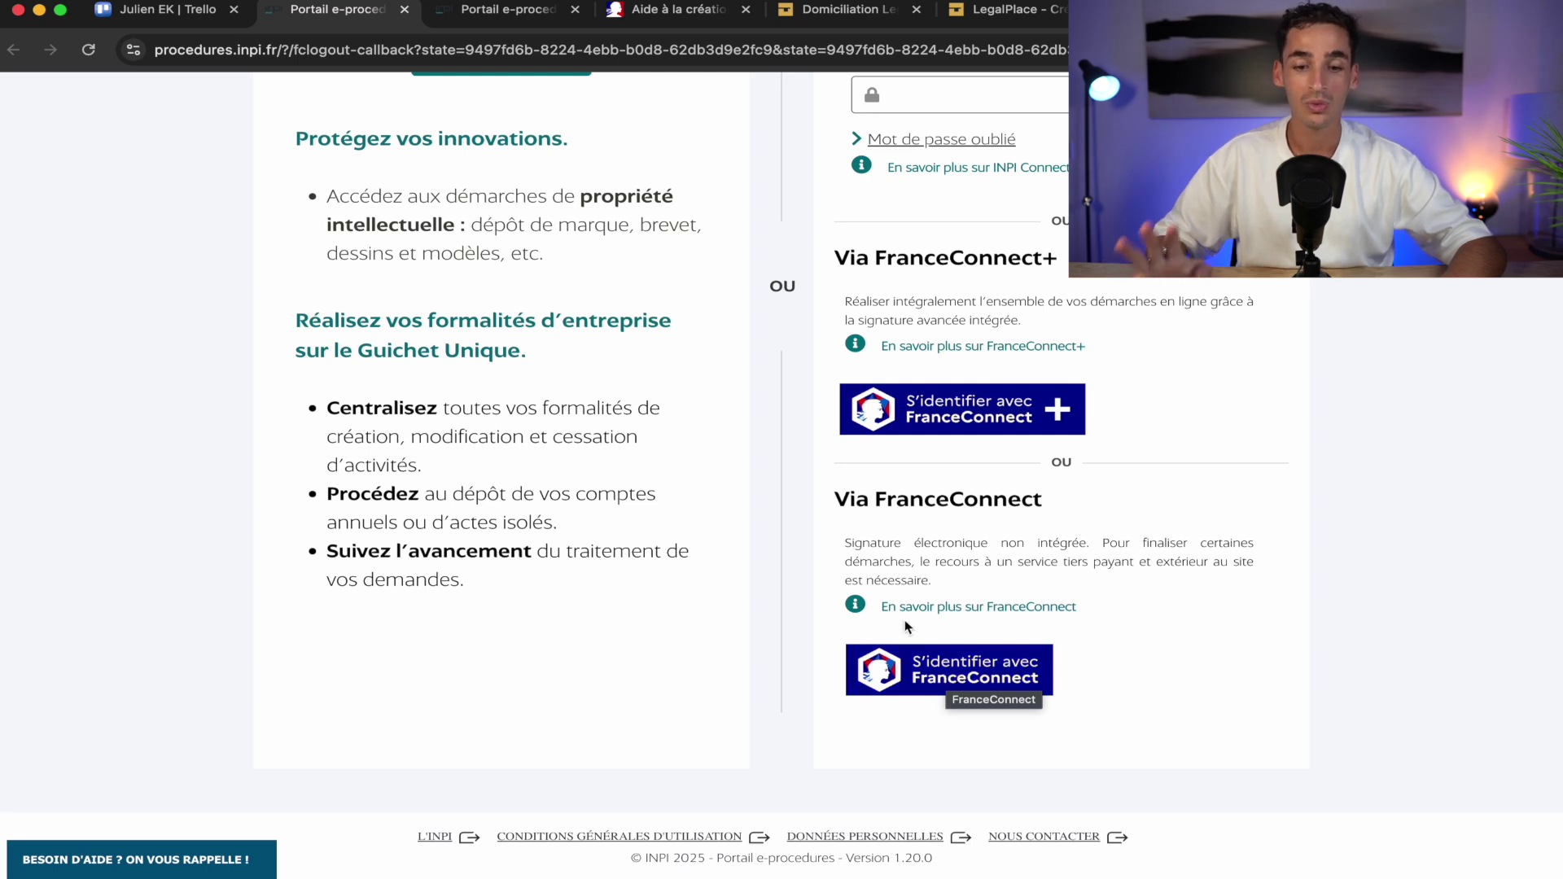
pyautogui.click(504, 16)
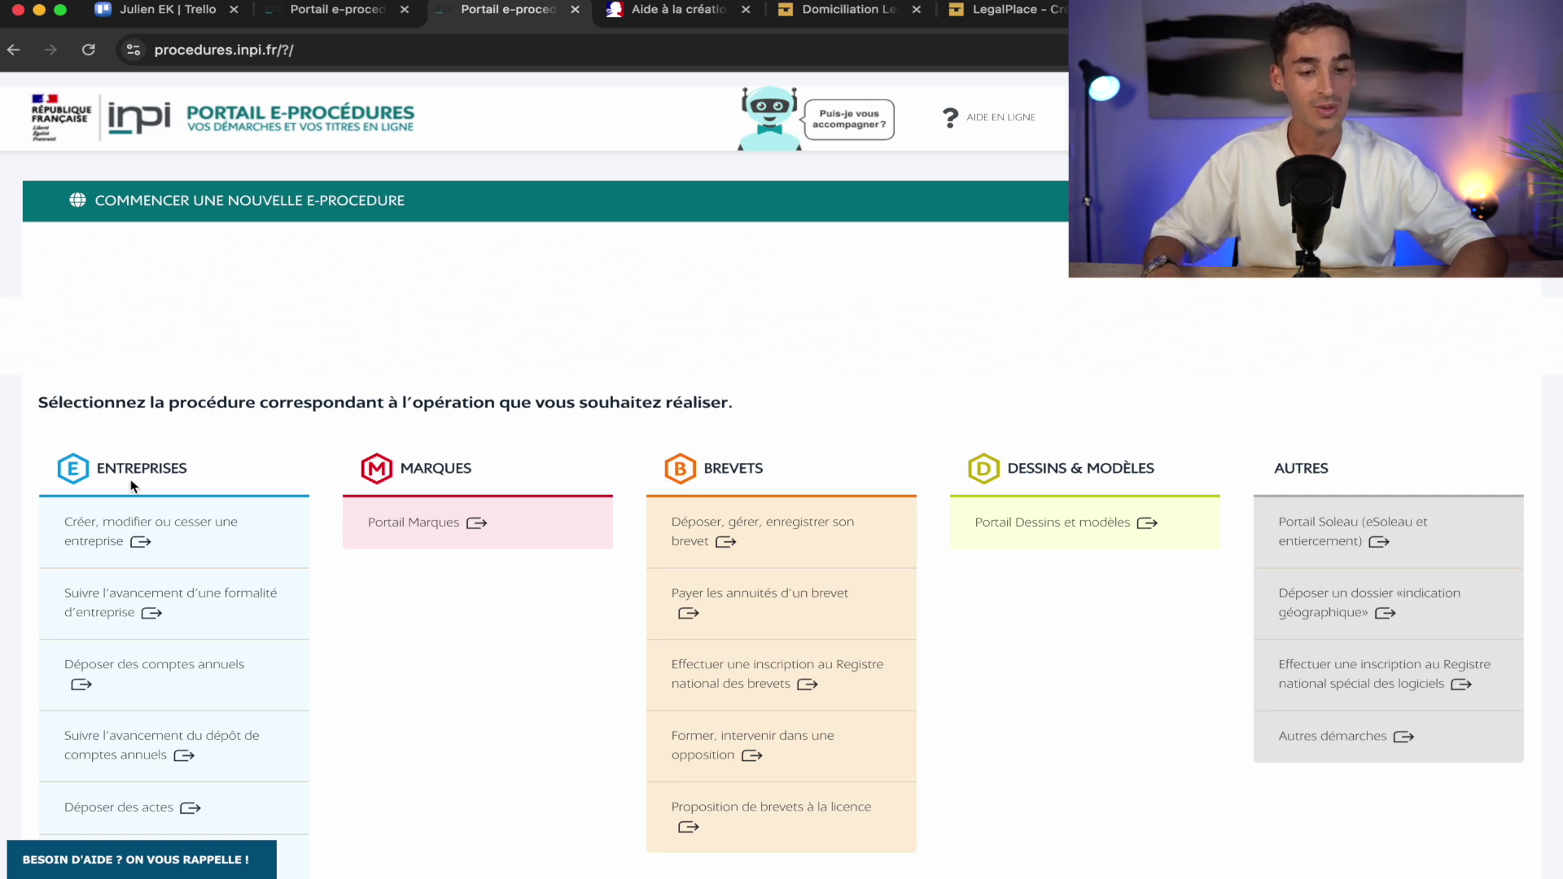
pyautogui.click(114, 535)
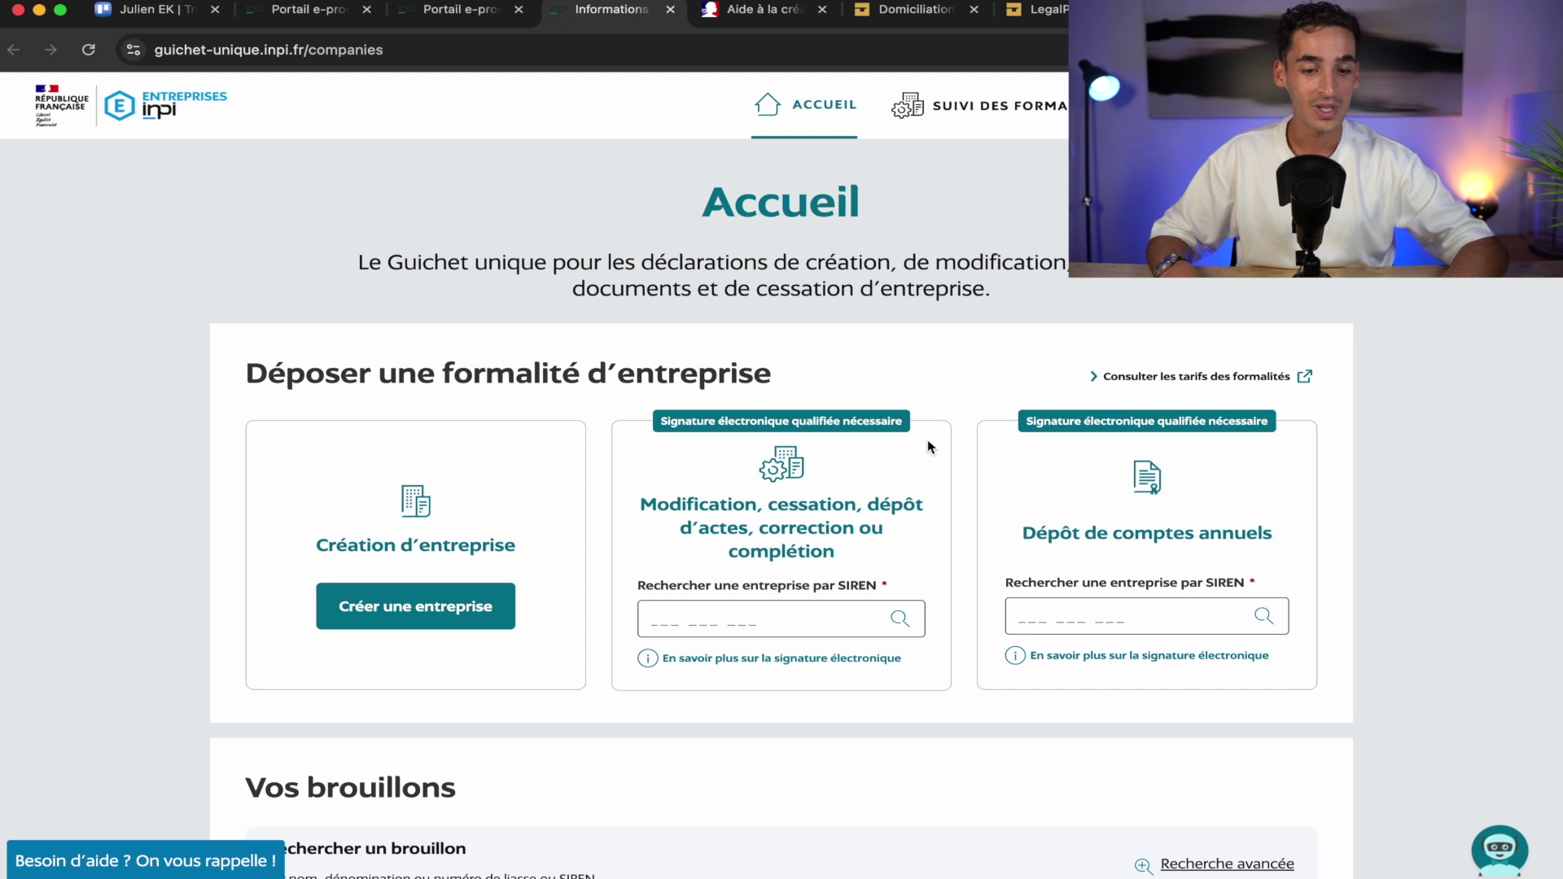
# Start 'Créer une entreprise', read through the preparation recommendations and continue to the form-choice page
pyautogui.click(390, 611)
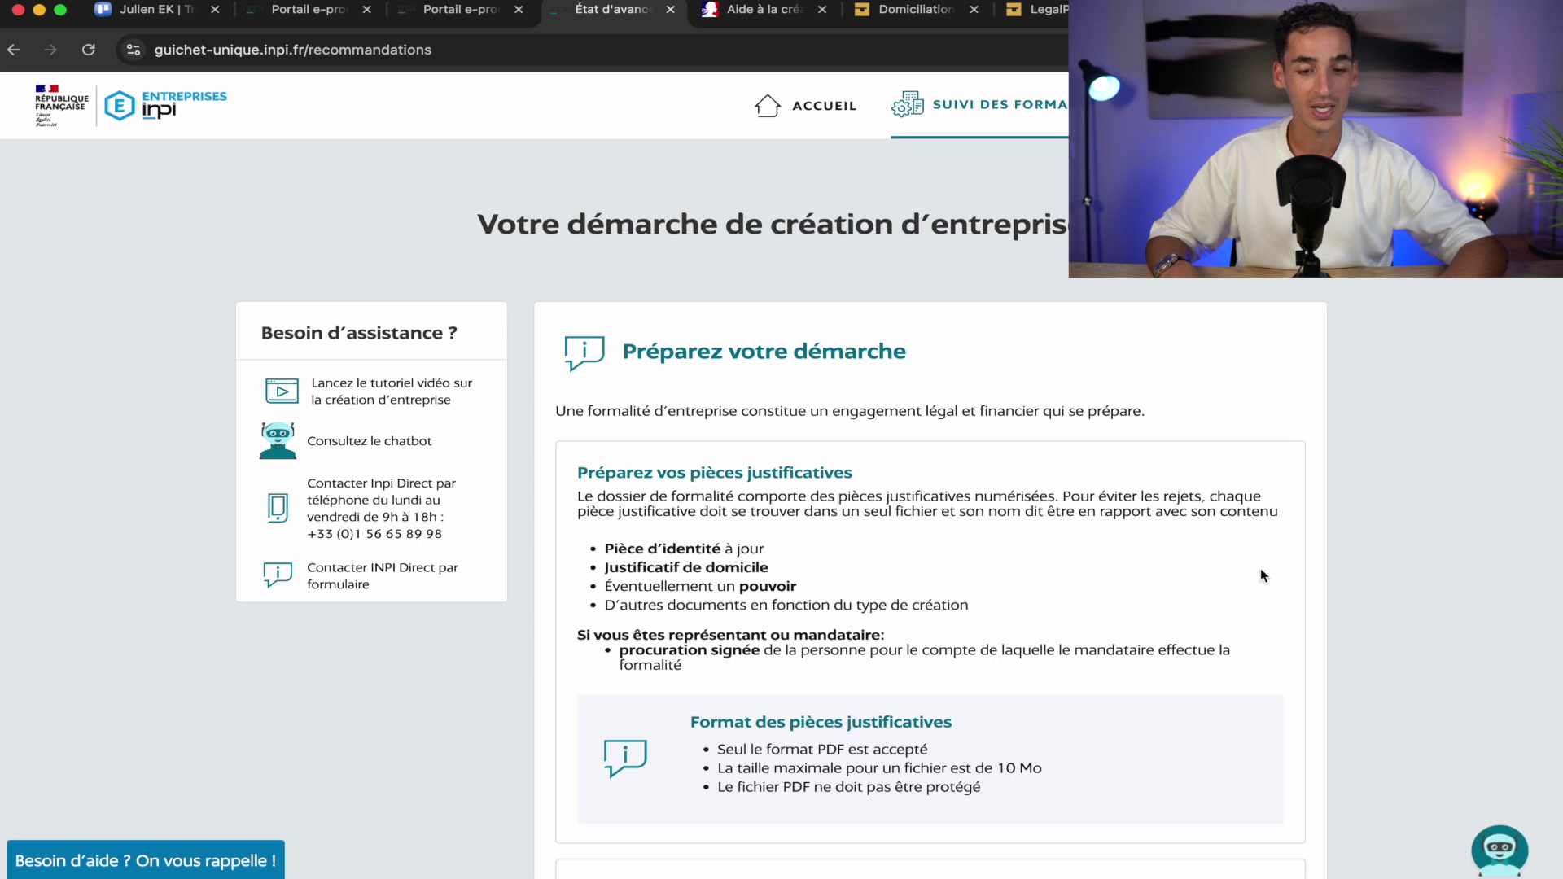
pyautogui.scroll(-5, 1263, 575)
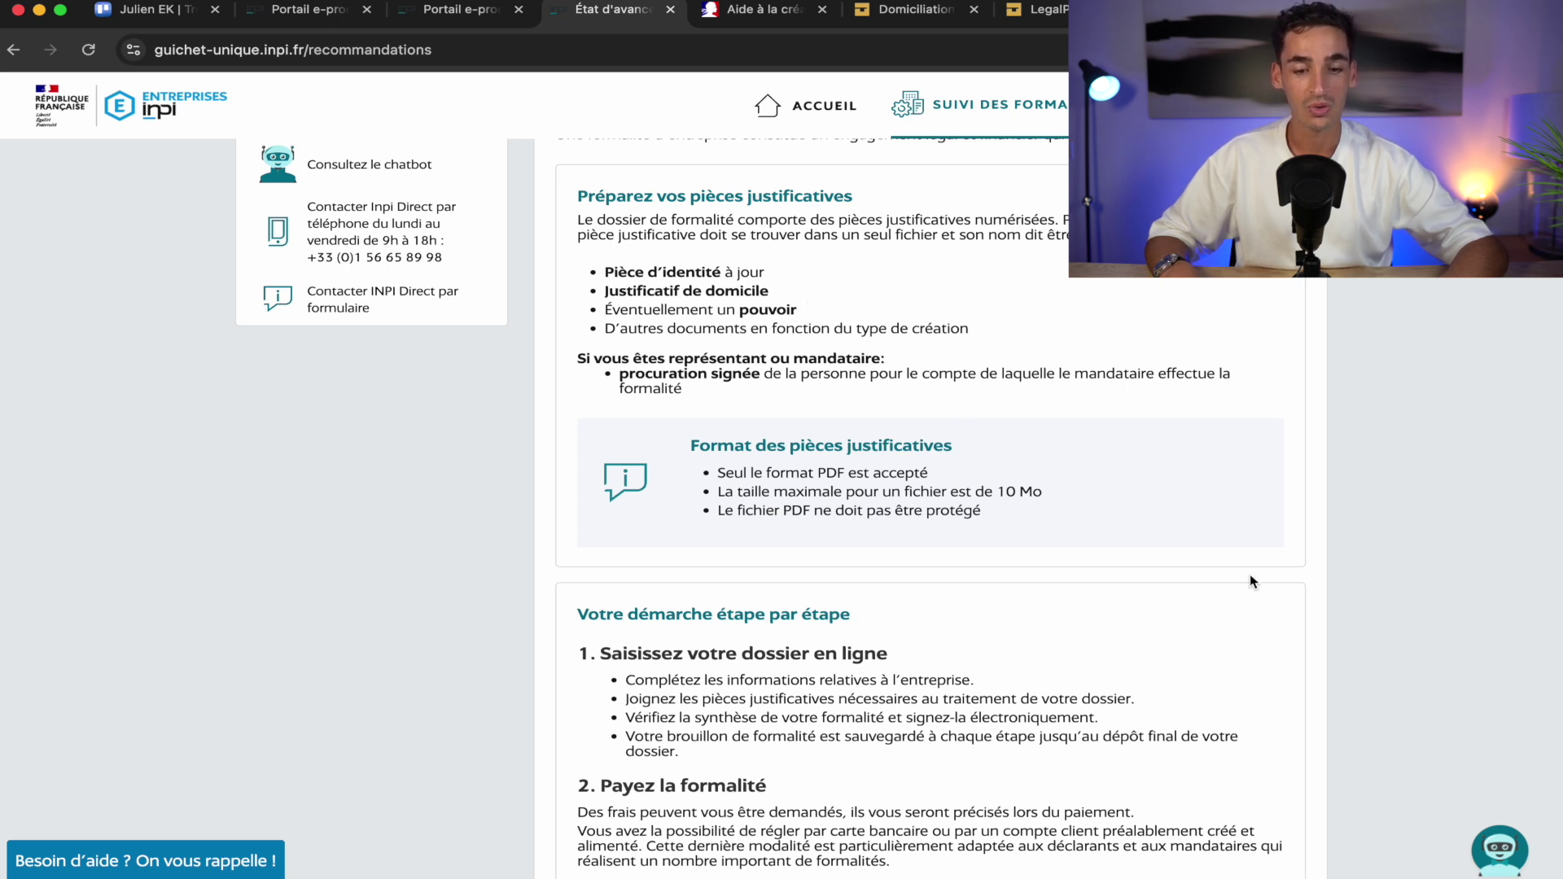
pyautogui.scroll(-7, 1250, 576)
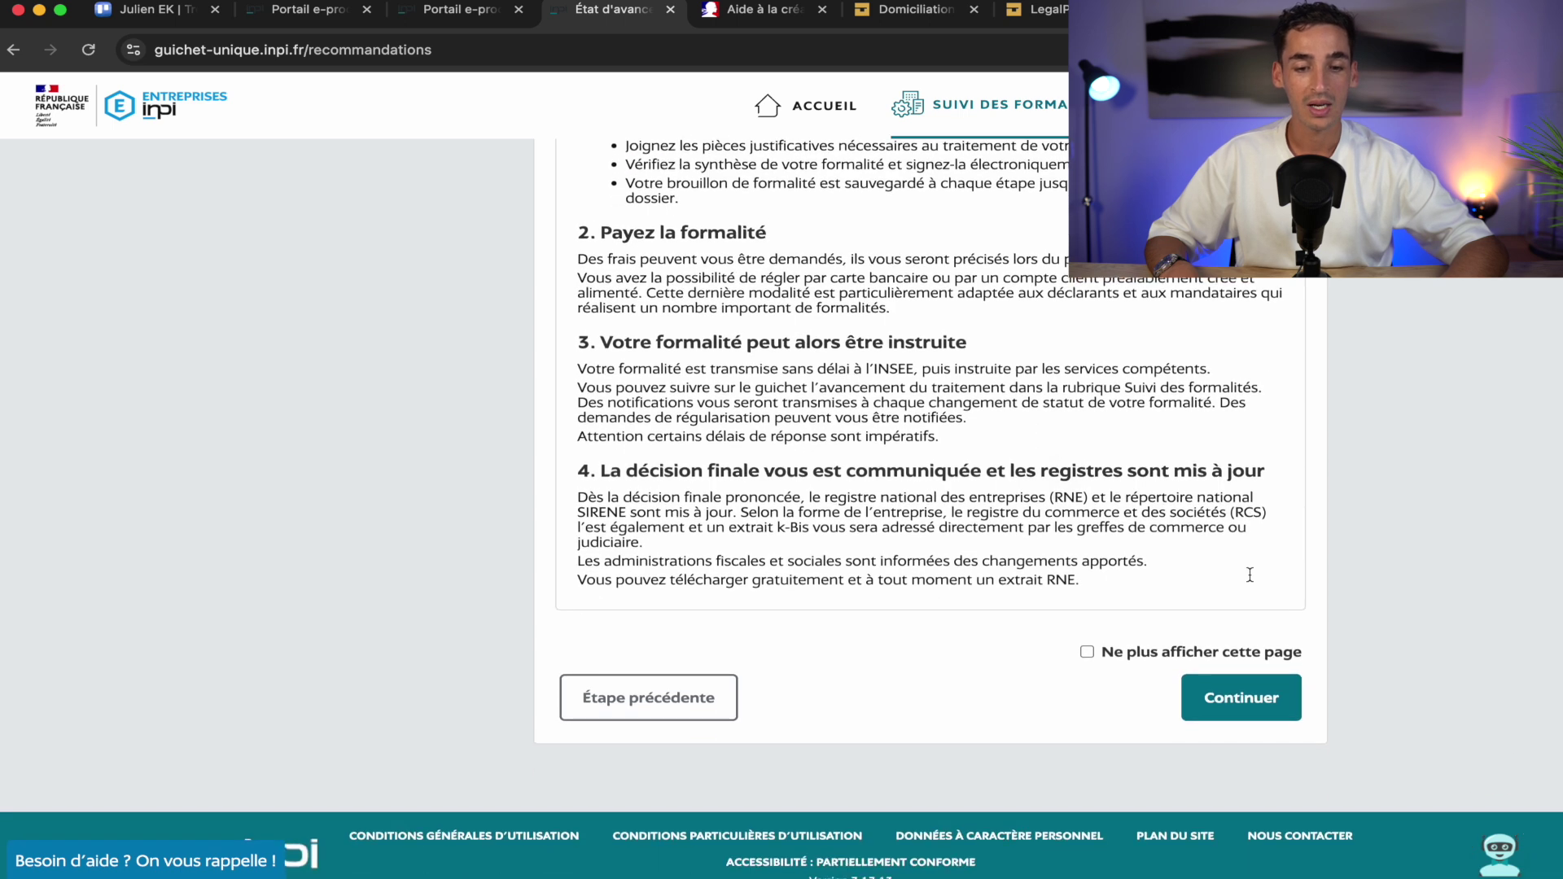
pyautogui.scroll(2, 1250, 576)
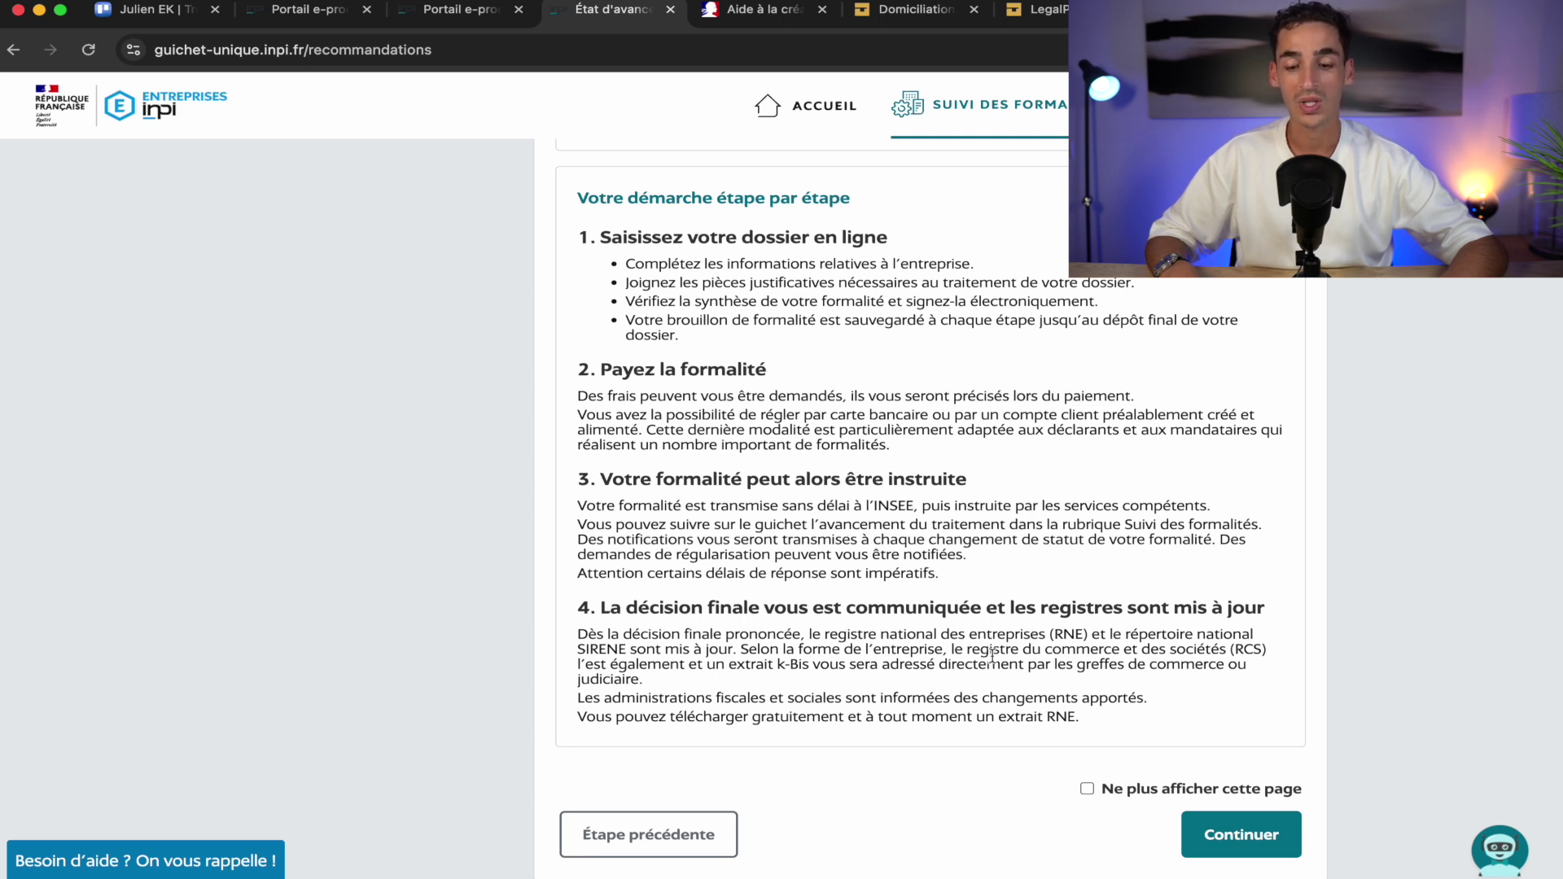
pyautogui.scroll(-2, 992, 656)
pyautogui.click(1262, 684)
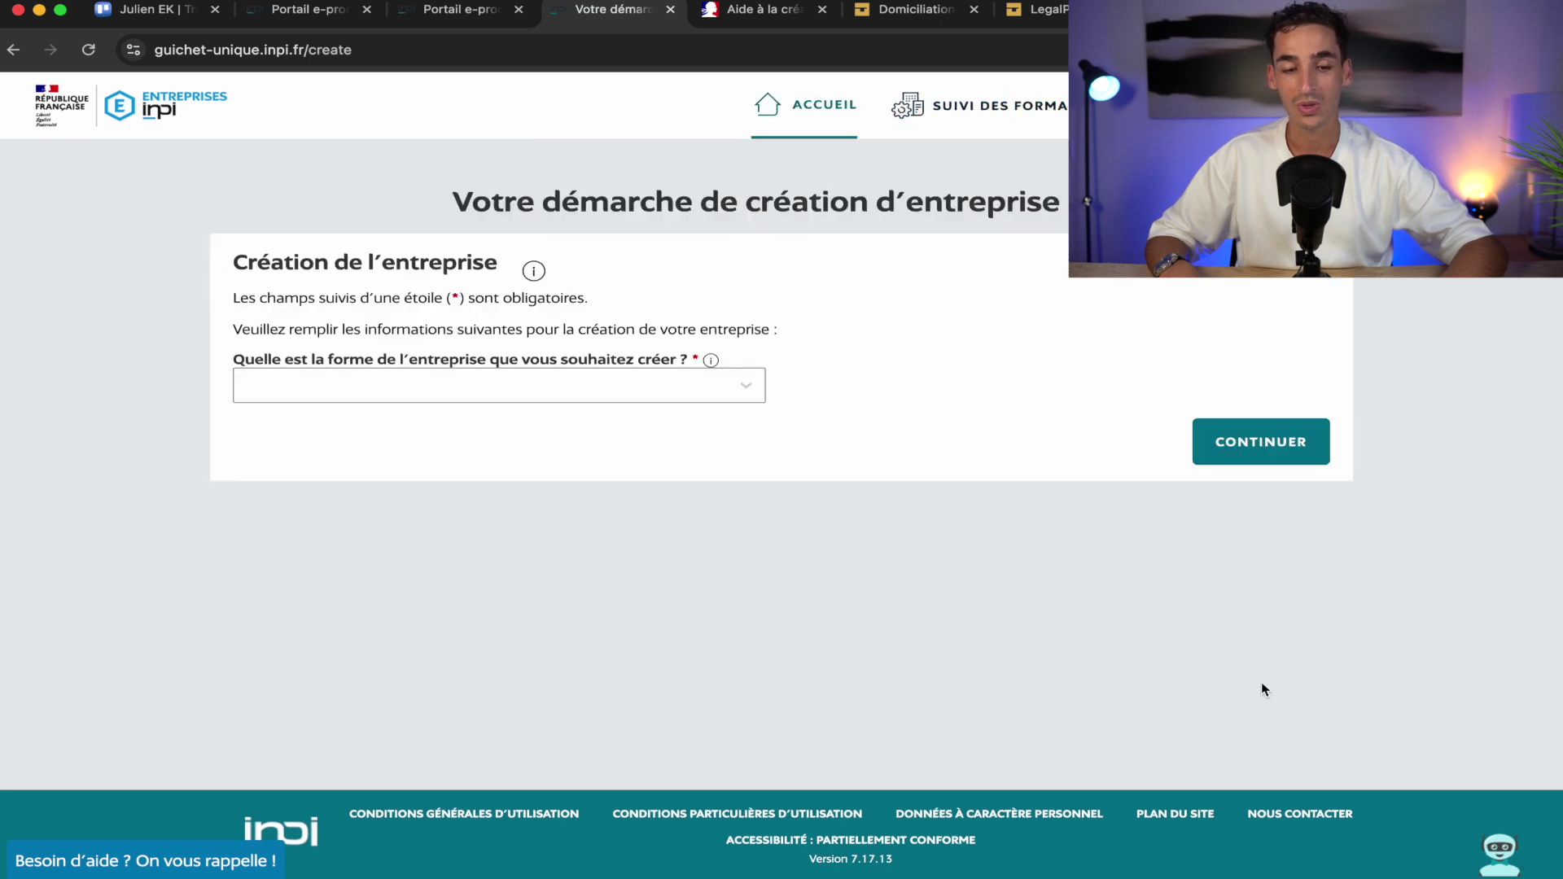
# Choose Entrepreneur individuel, micro-entrepreneur Oui, no prior non-salaried activity, and start the draft
pyautogui.click(499, 391)
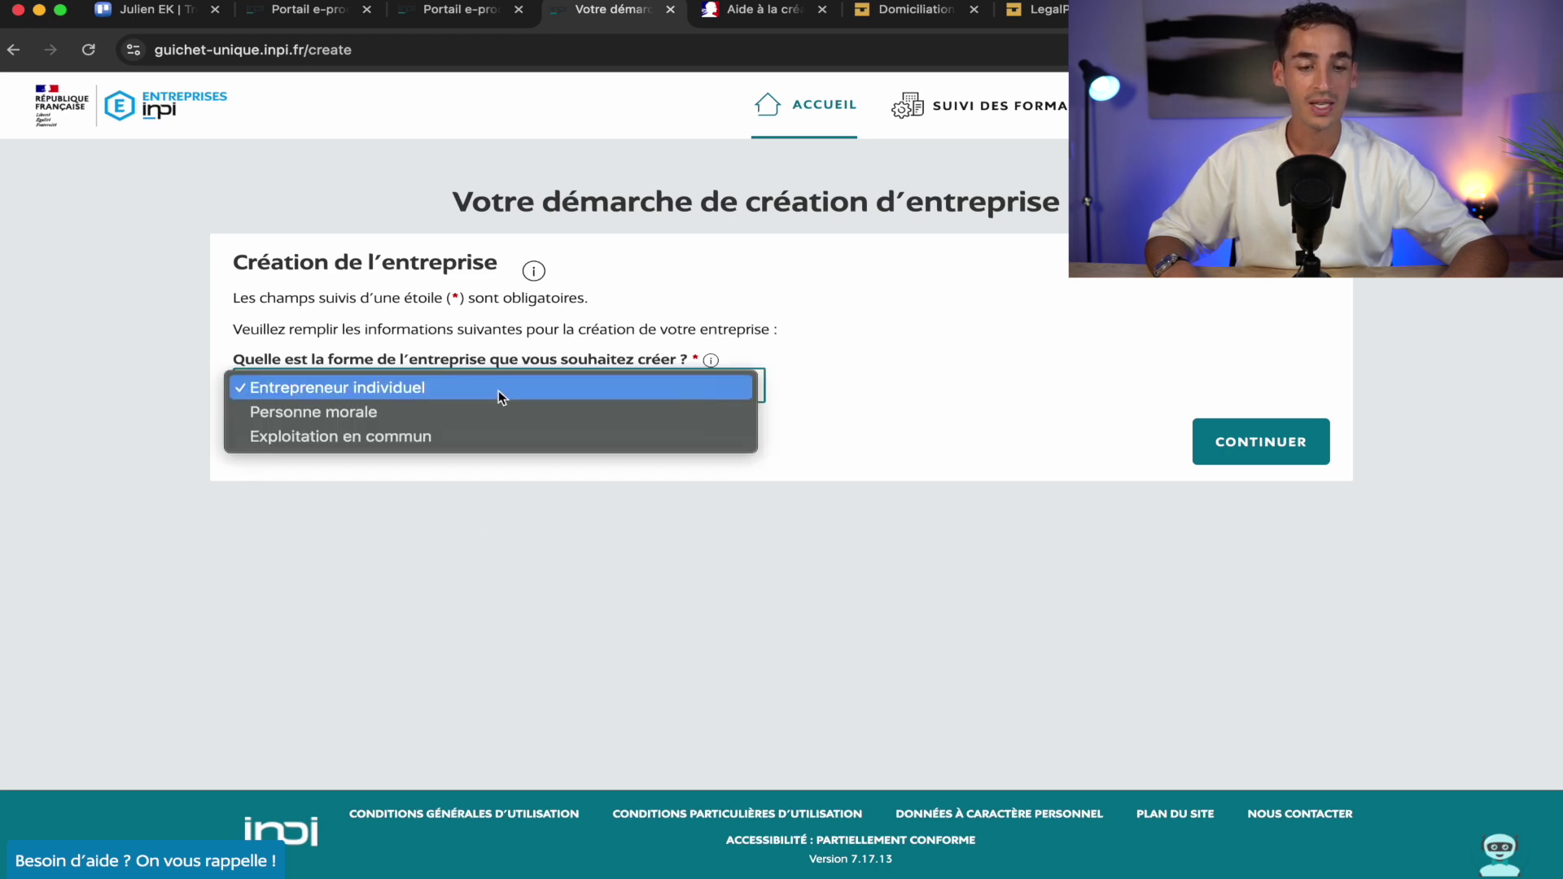
pyautogui.click(312, 397)
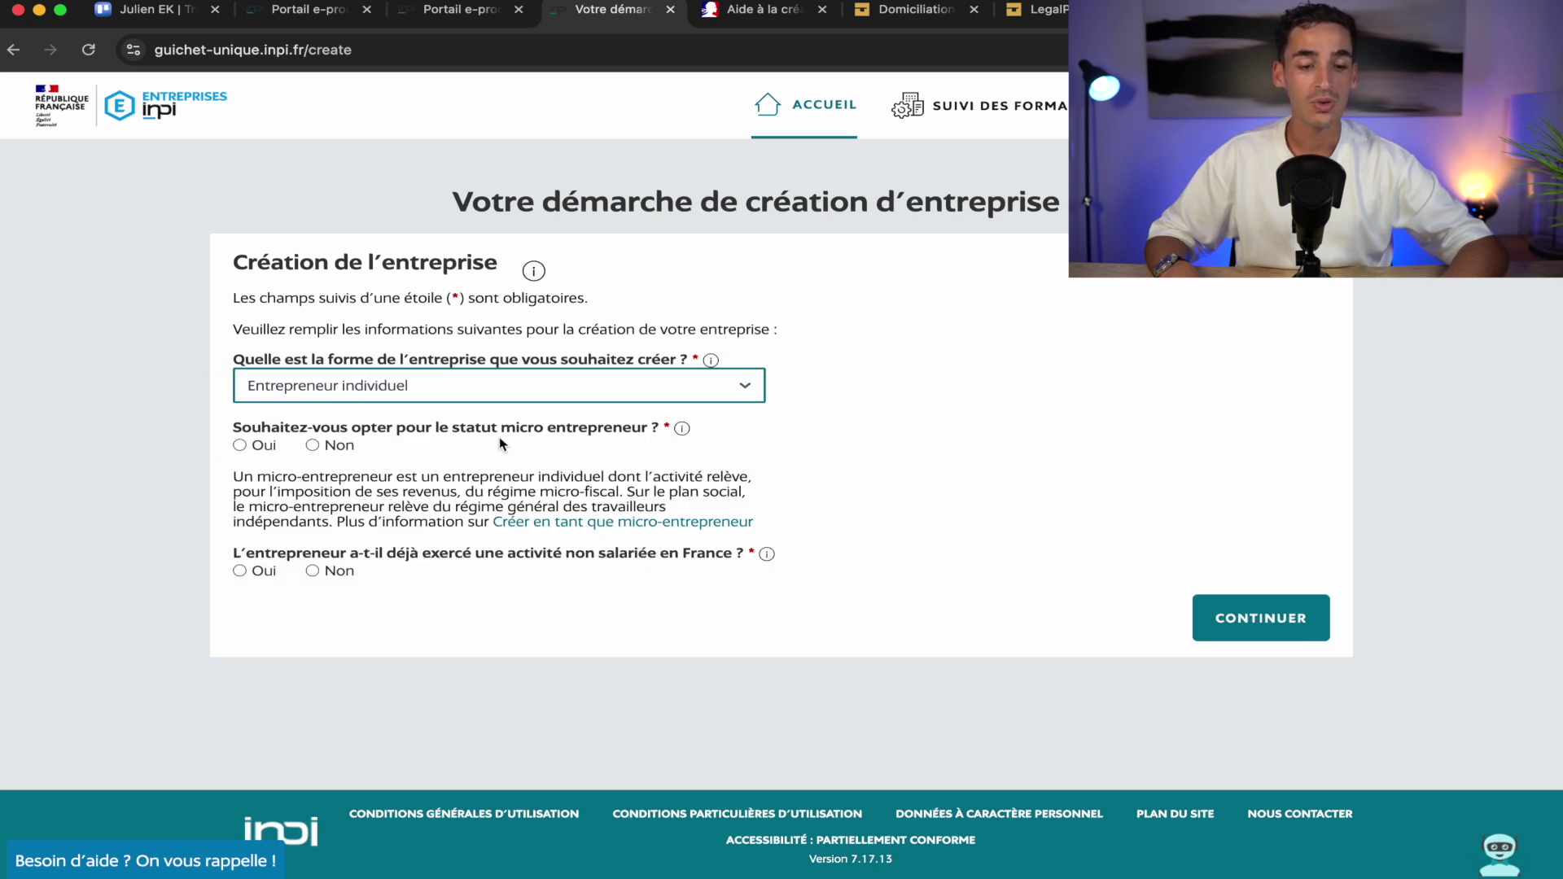
pyautogui.click(238, 446)
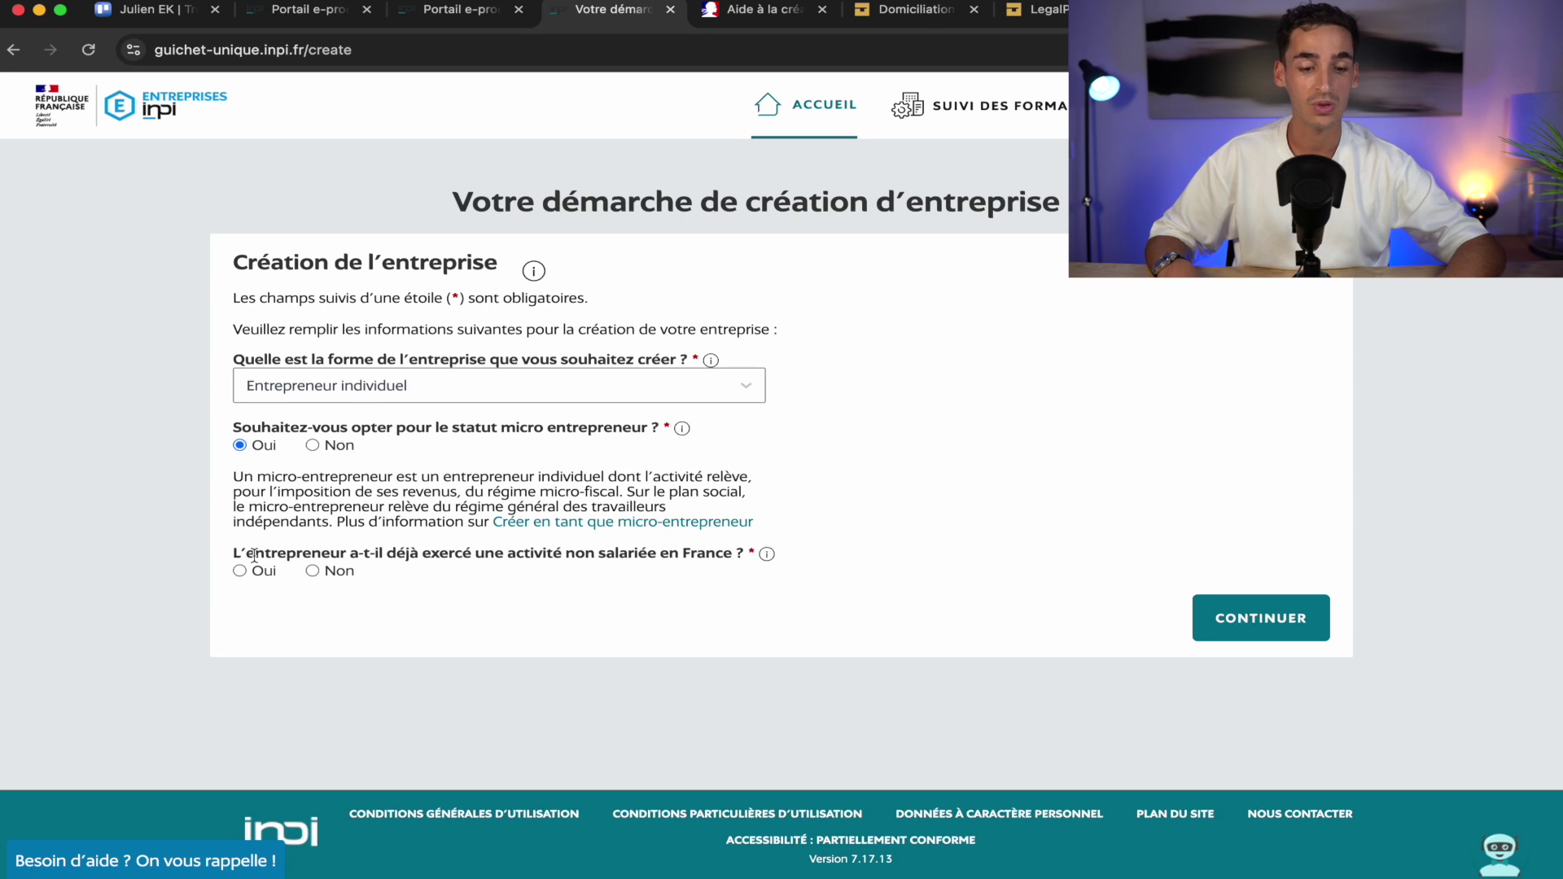
pyautogui.click(314, 570)
pyautogui.click(1264, 622)
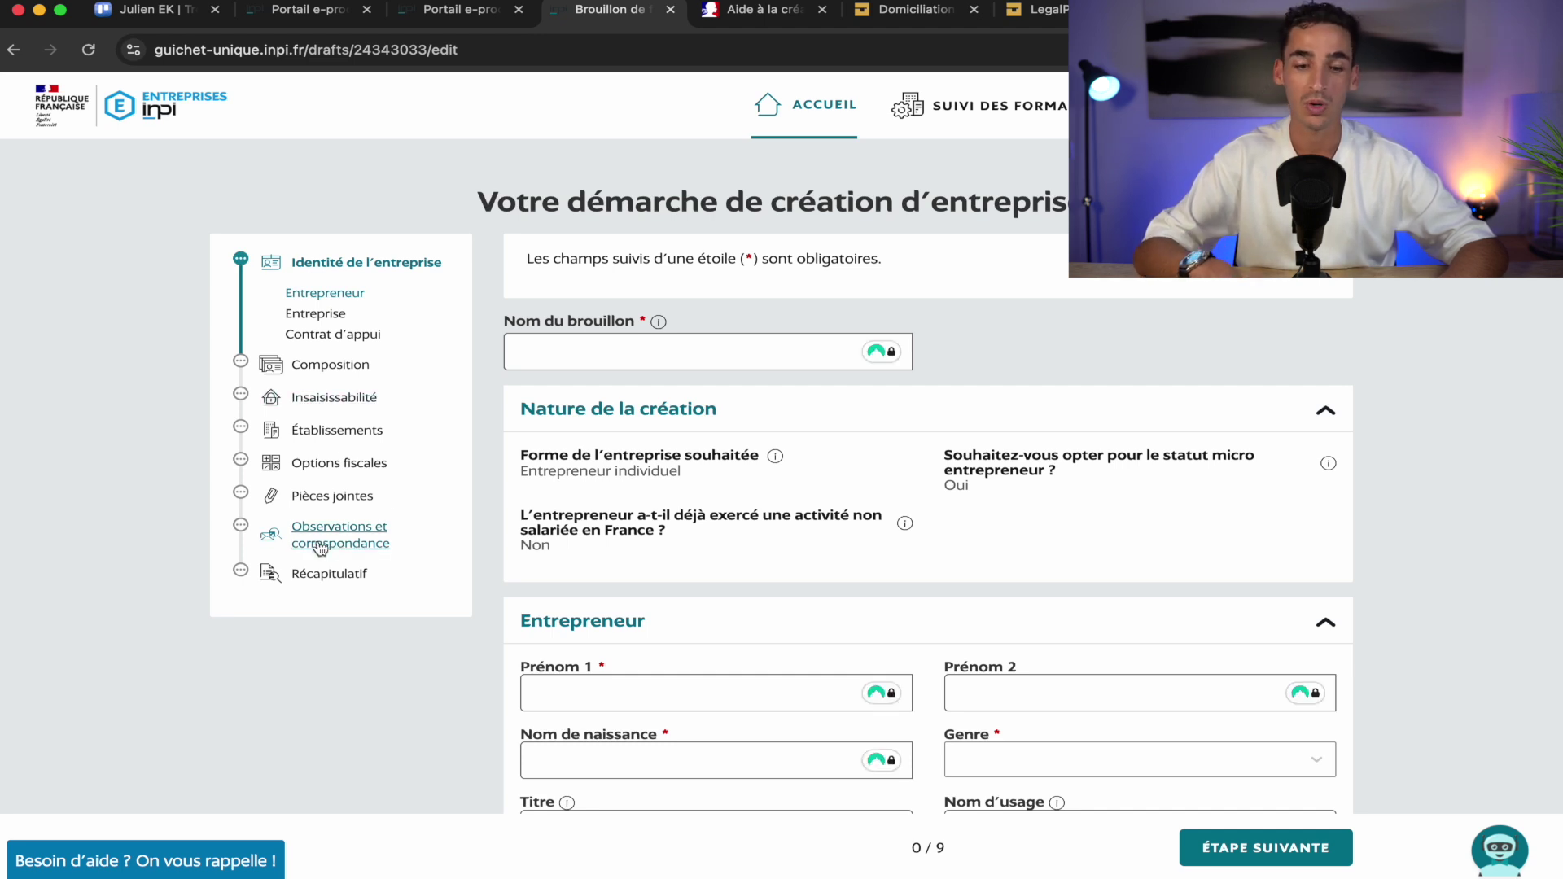
# Name the draft 'Création micro entreprise'
pyautogui.click(625, 351)
pyautogui.write('Cré')
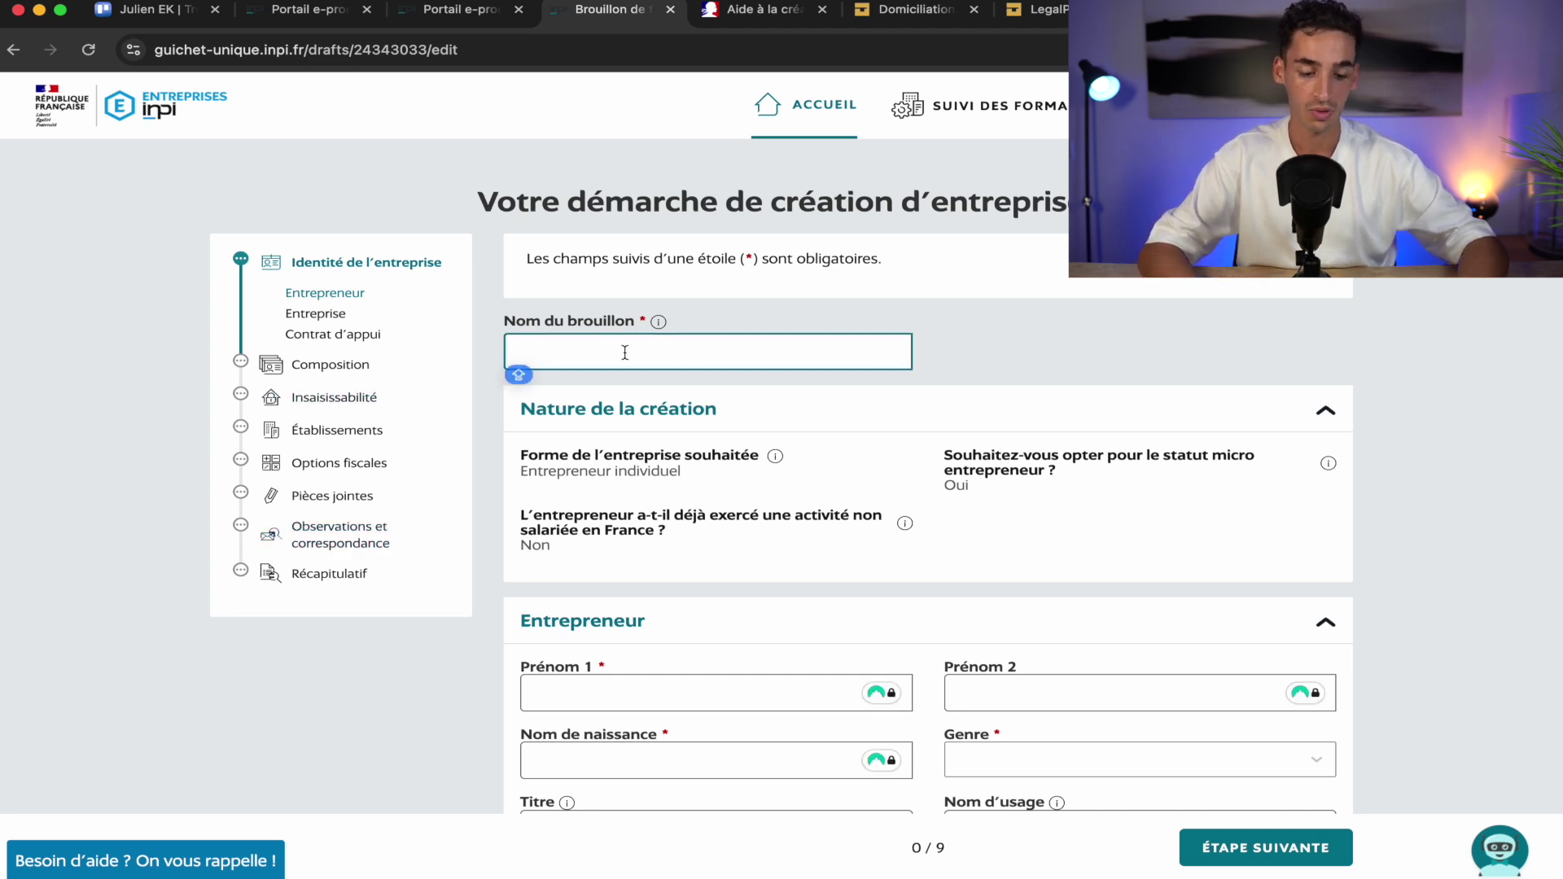
pyautogui.write('ation ')
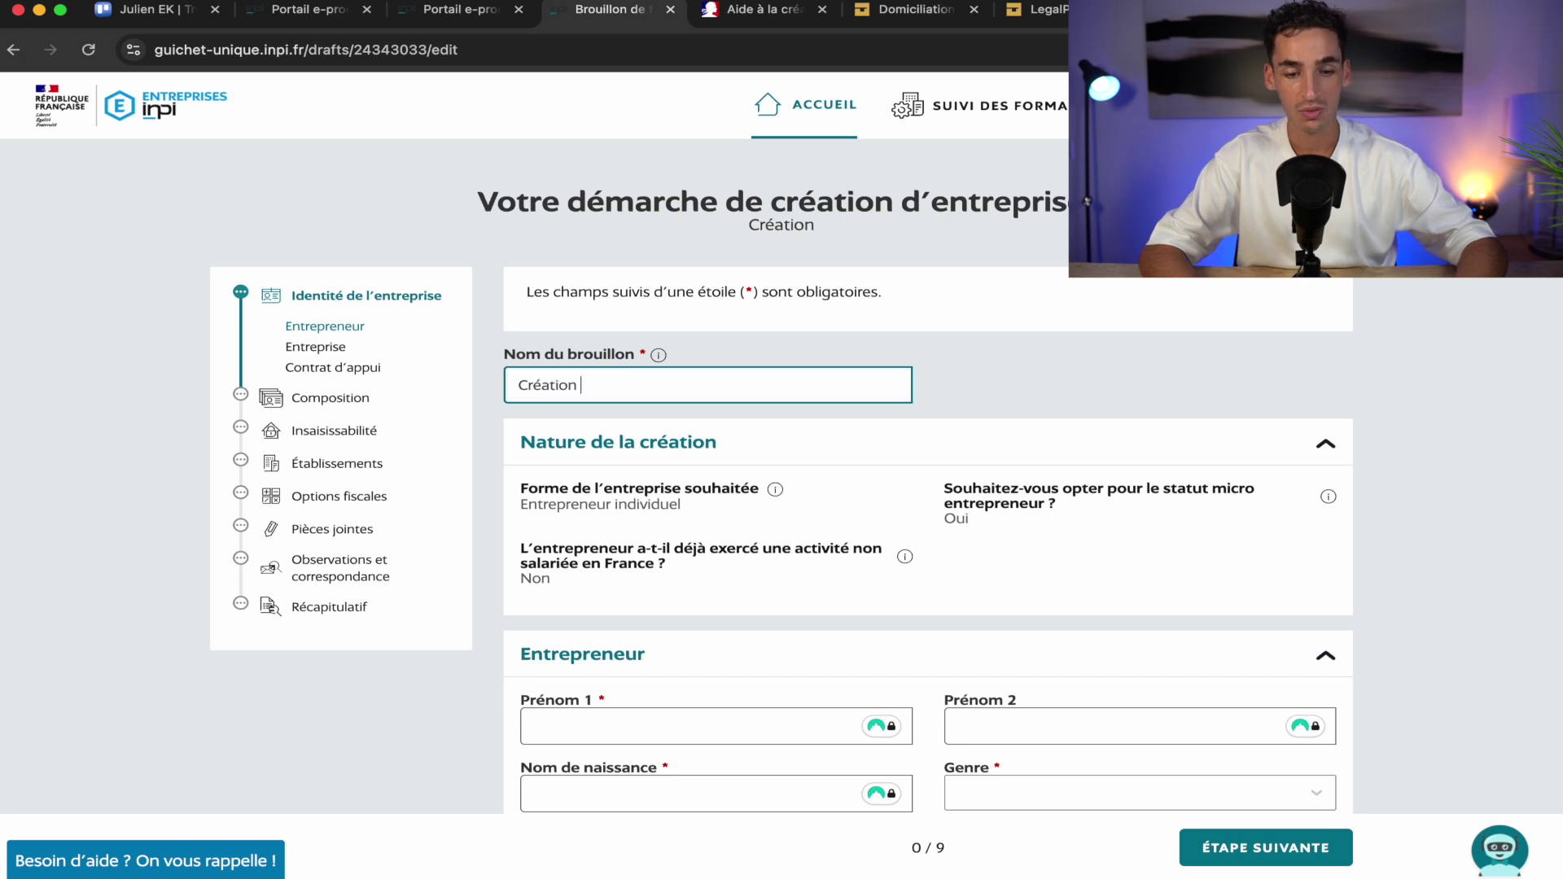
pyautogui.write('micro entreprise')
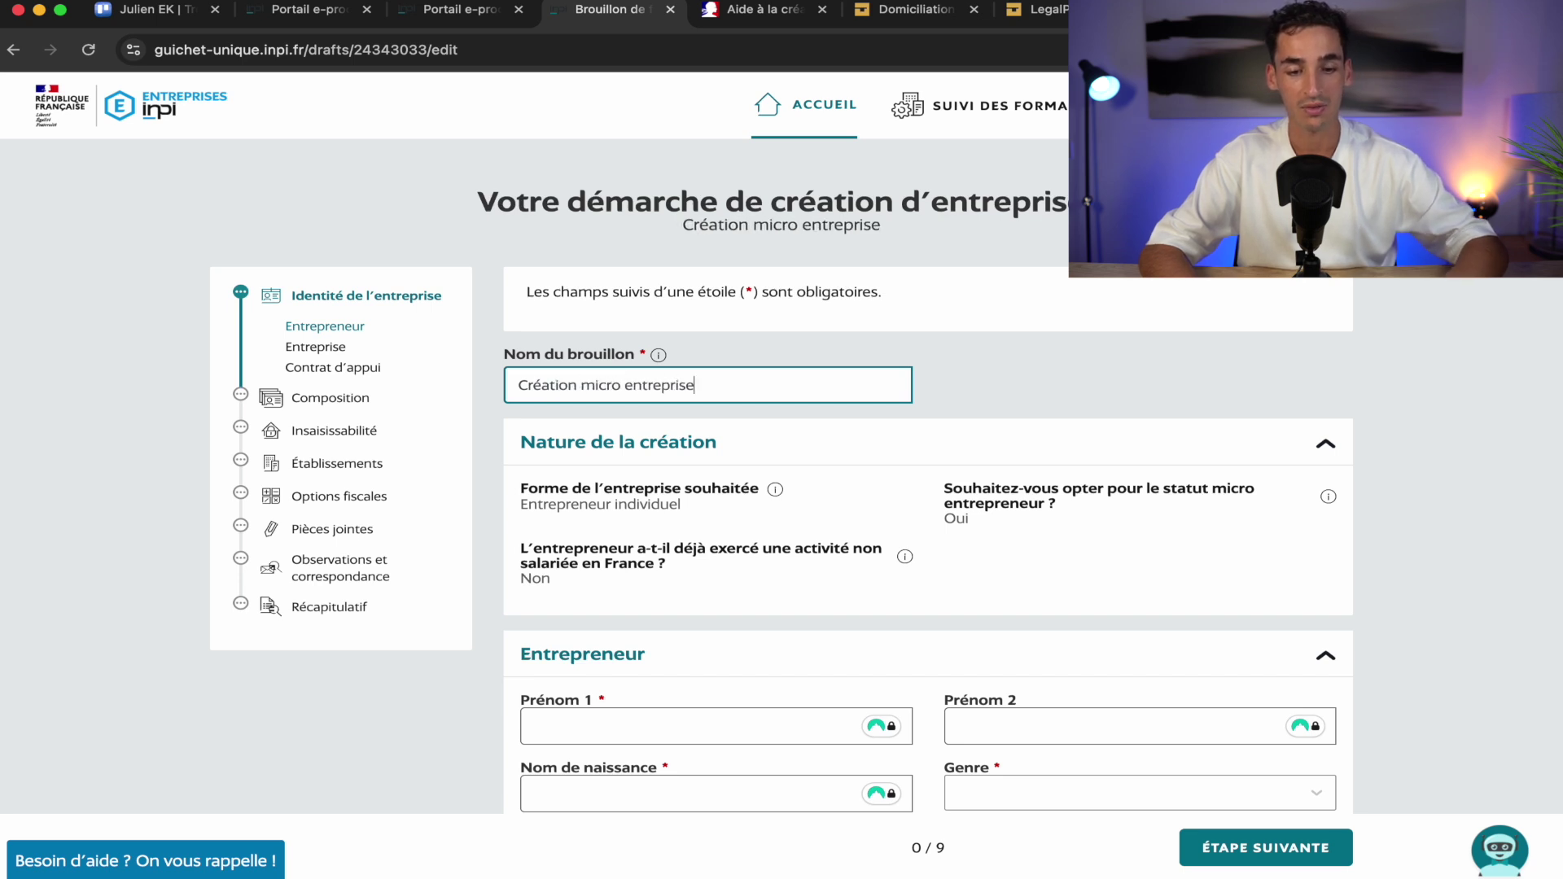
pyautogui.click(1208, 387)
pyautogui.scroll(-3, 1172, 423)
pyautogui.scroll(-3, 1172, 424)
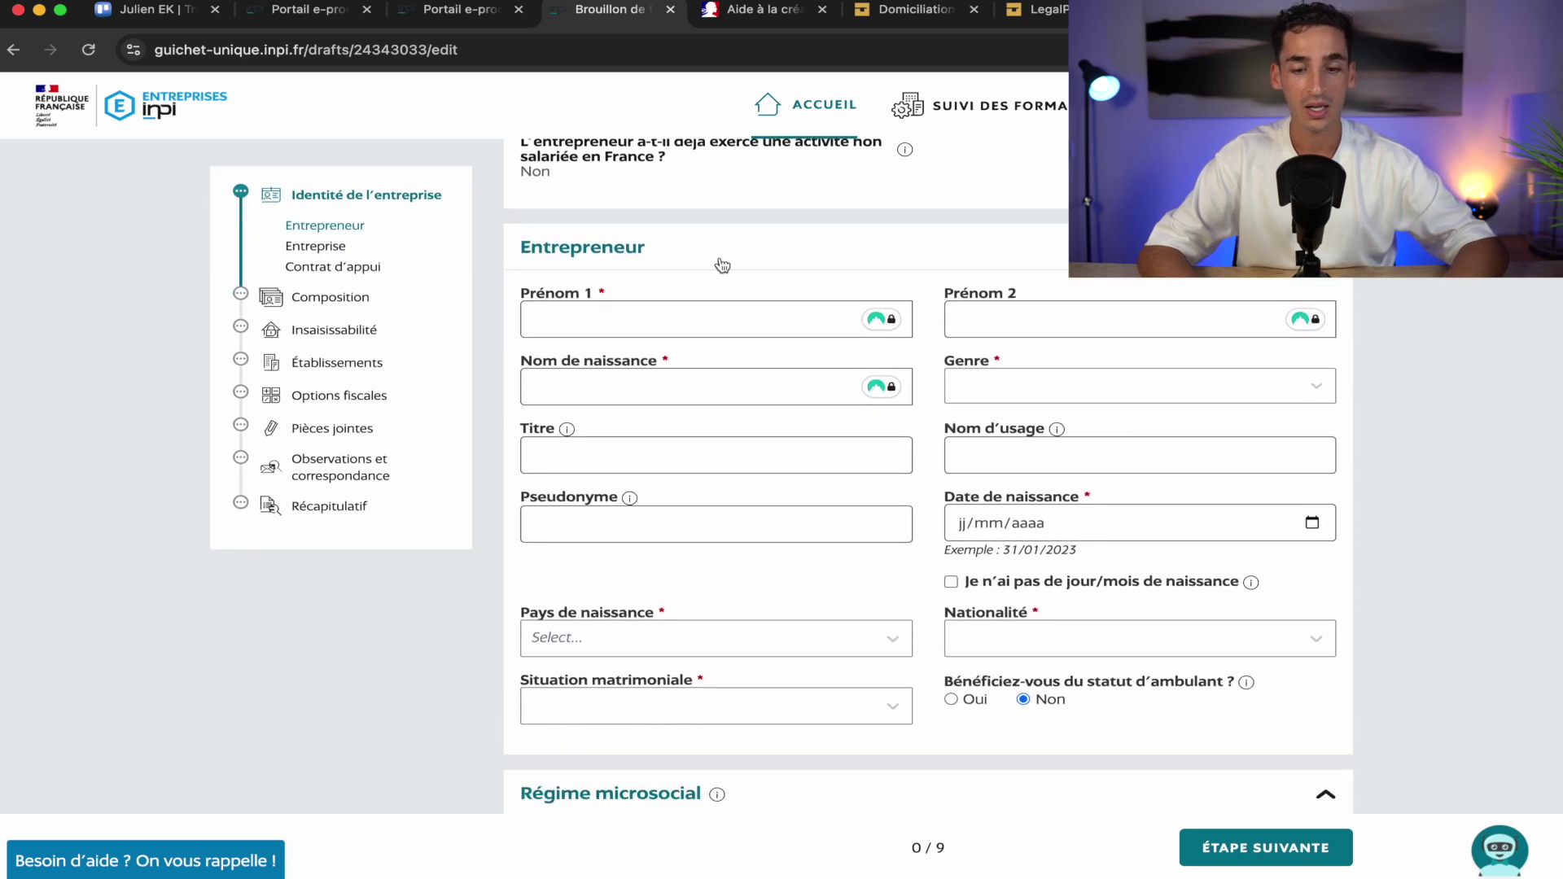
# Enter the entrepreneur's first name, birth surname, gender Masculin and date of birth
pyautogui.click(637, 321)
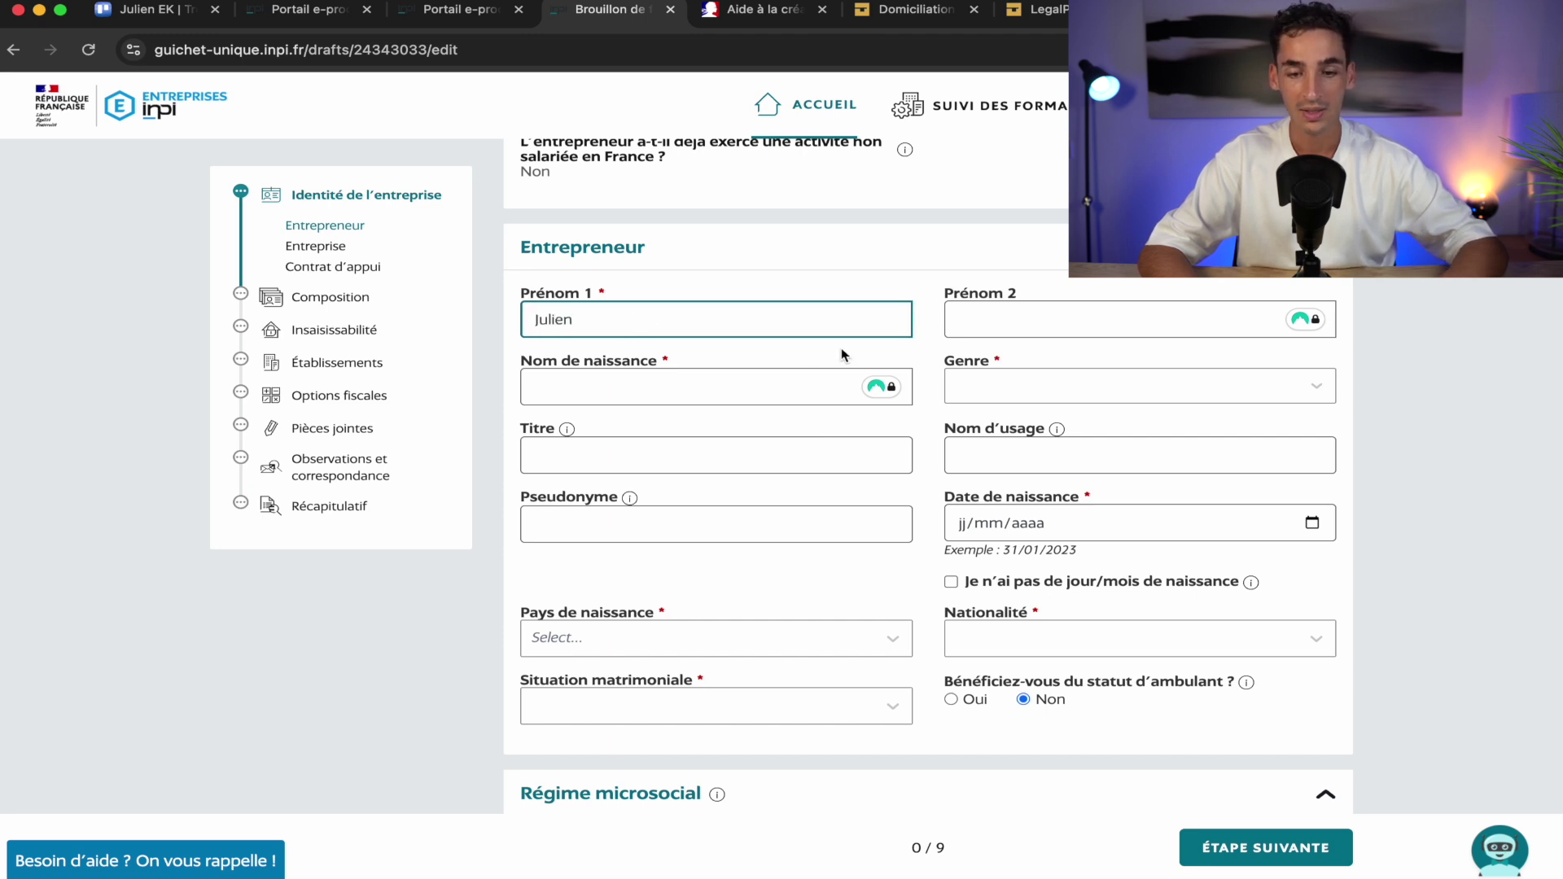
pyautogui.click(693, 394)
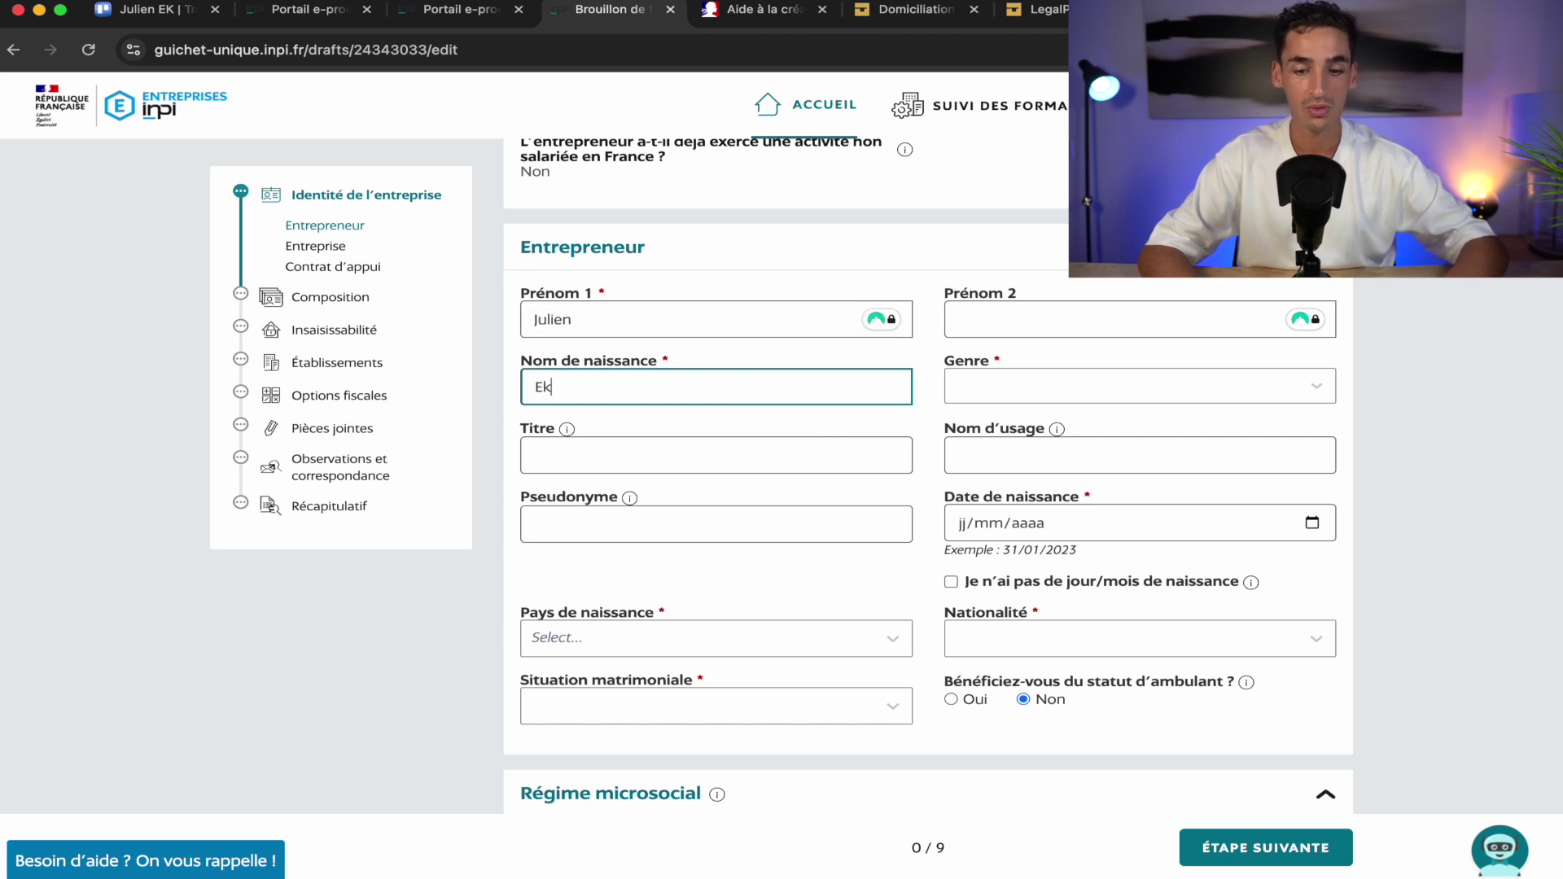
pyautogui.click(979, 399)
pyautogui.click(989, 392)
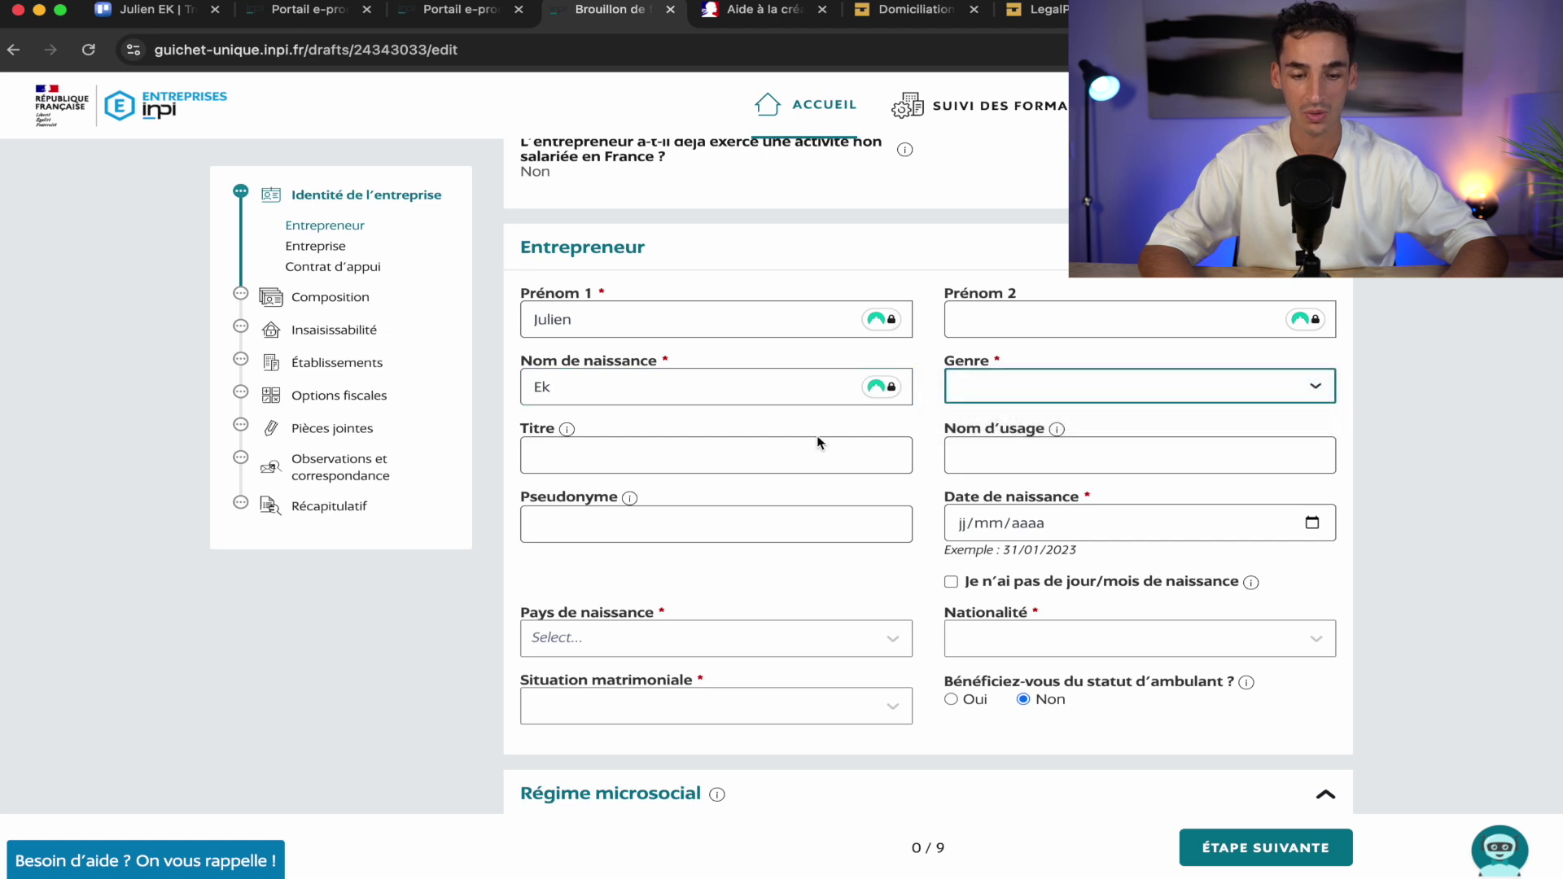
pyautogui.scroll(-1, 774, 541)
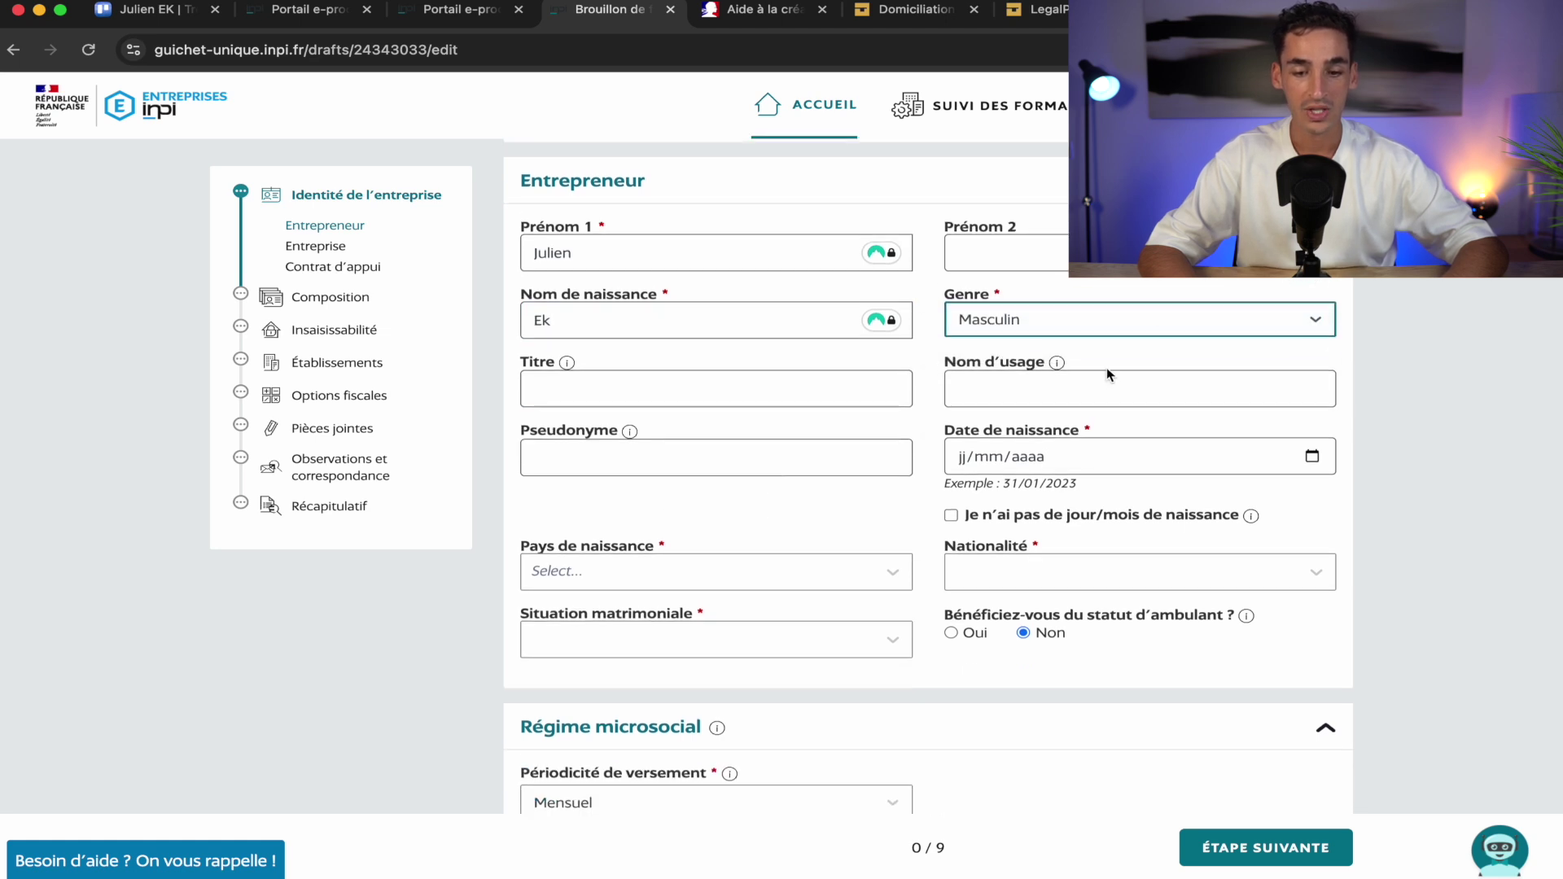
pyautogui.click(958, 469)
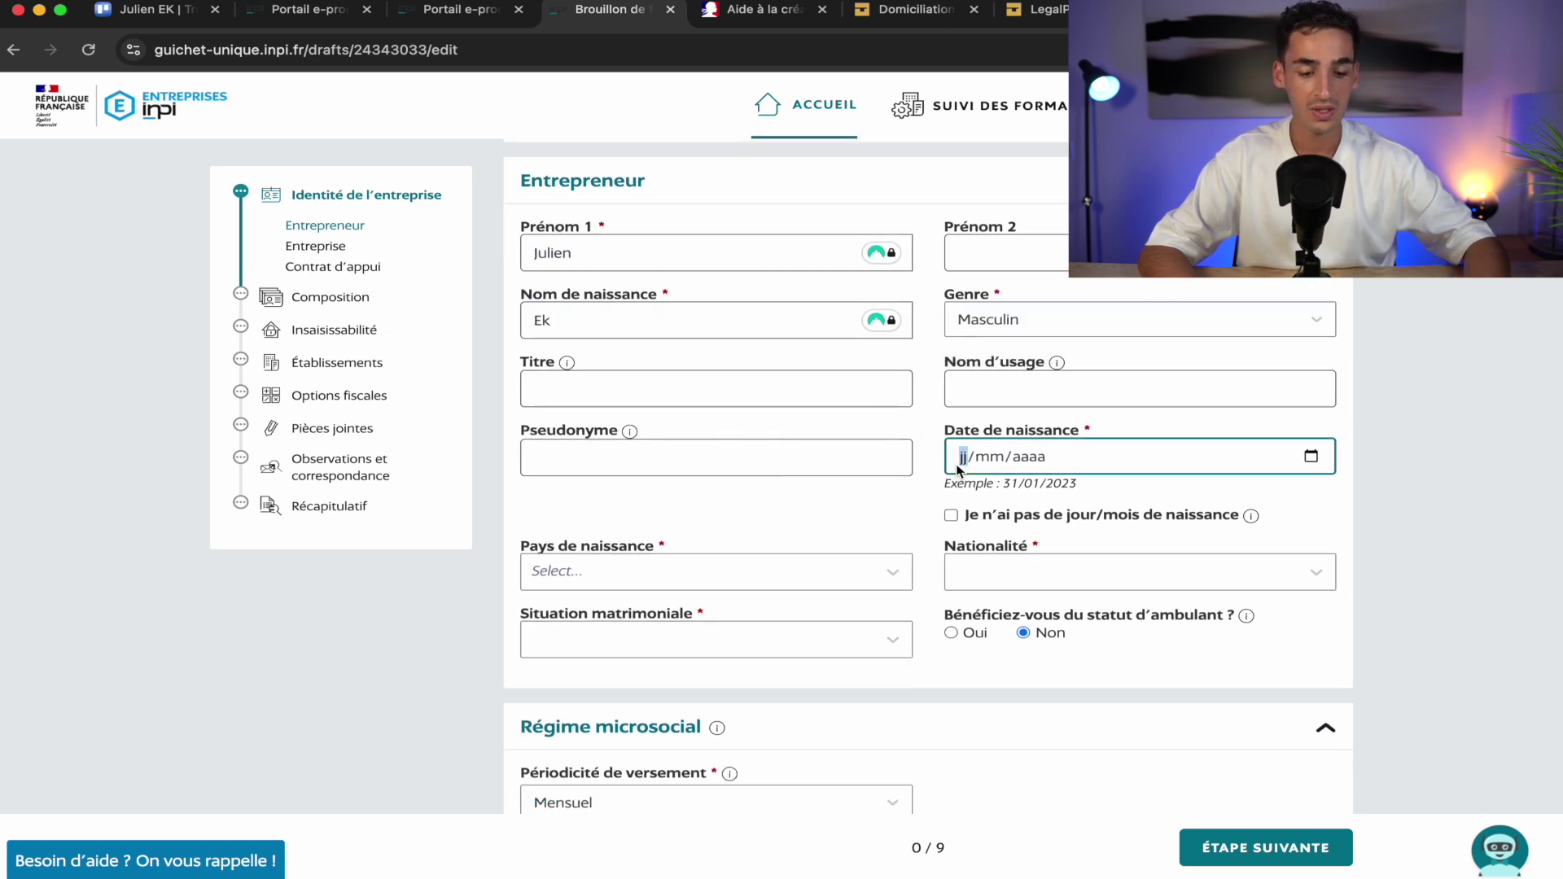
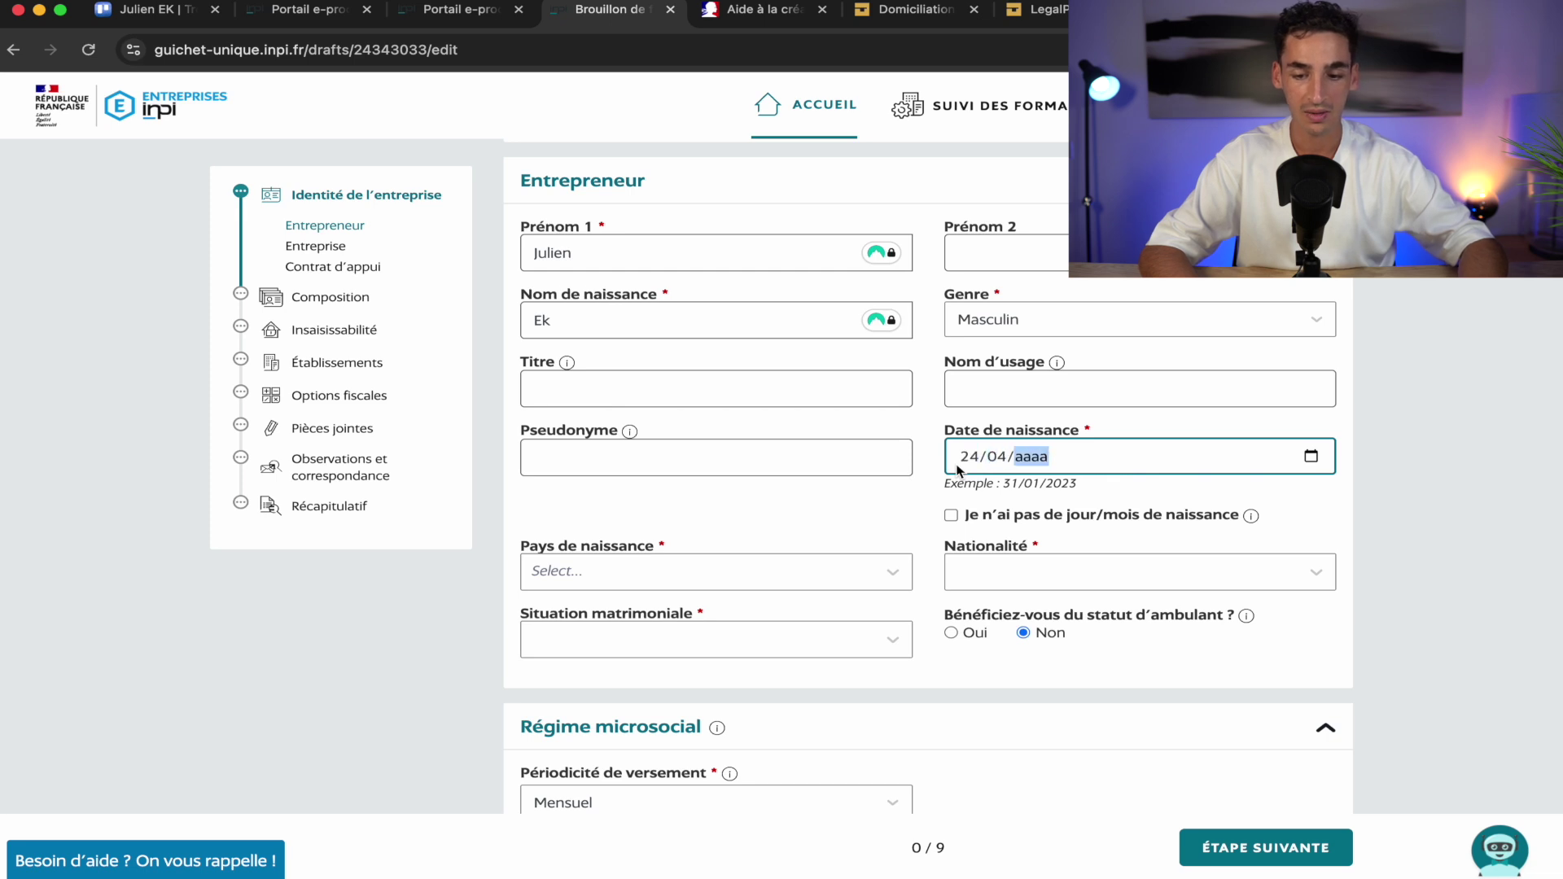
pyautogui.click(999, 458)
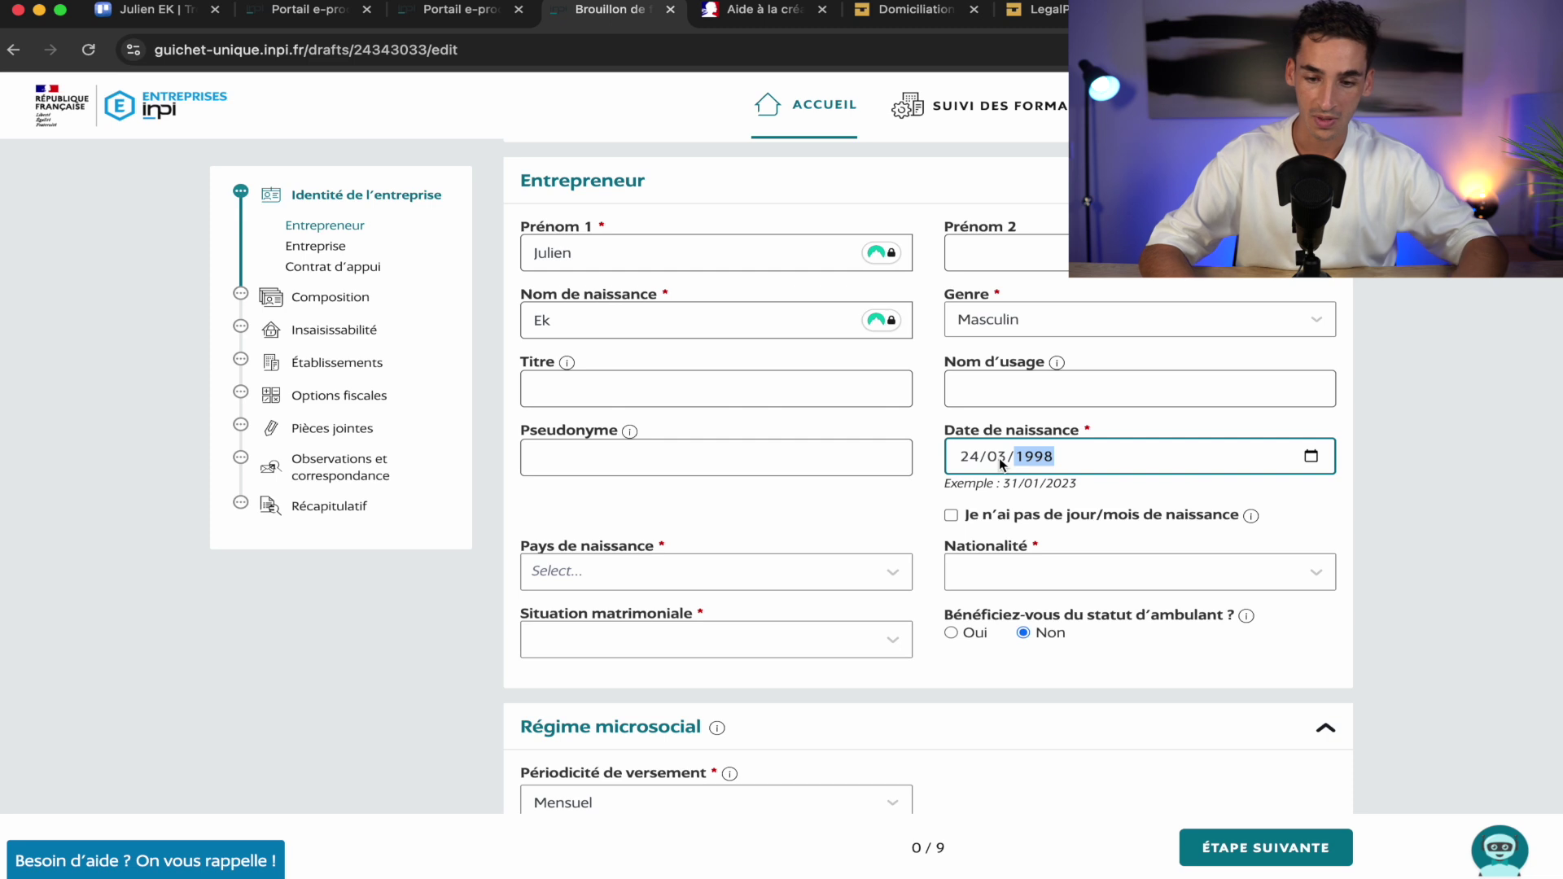
pyautogui.click(865, 534)
# Set birth country FRANCE, birth commune 80000 Amiens, nationality Française and marital status Célibataire
pyautogui.scroll(-3, 866, 534)
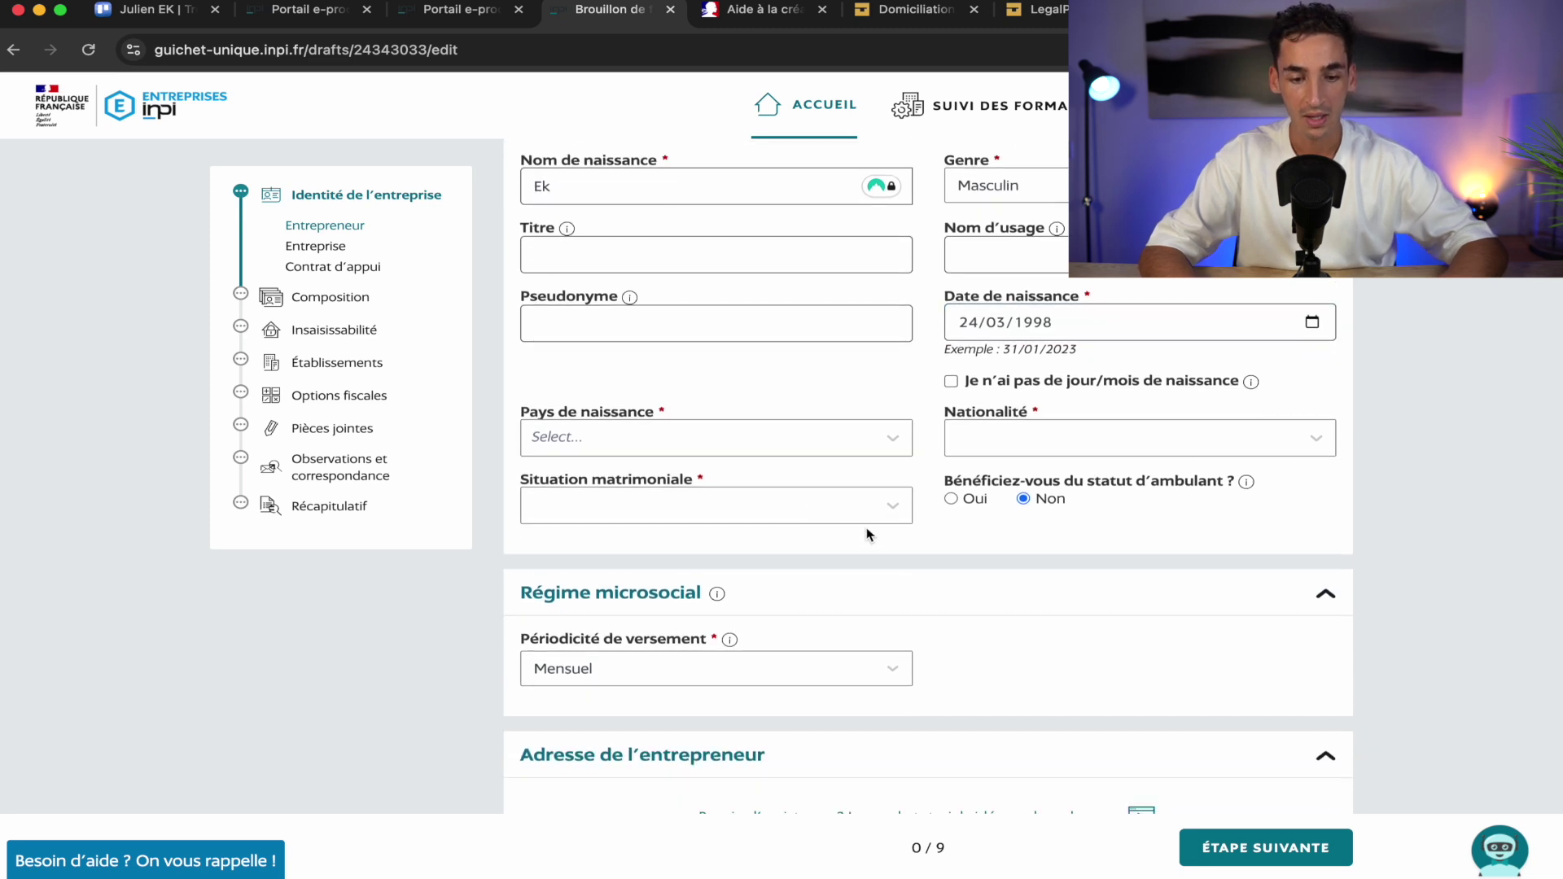
pyautogui.click(719, 437)
pyautogui.click(688, 490)
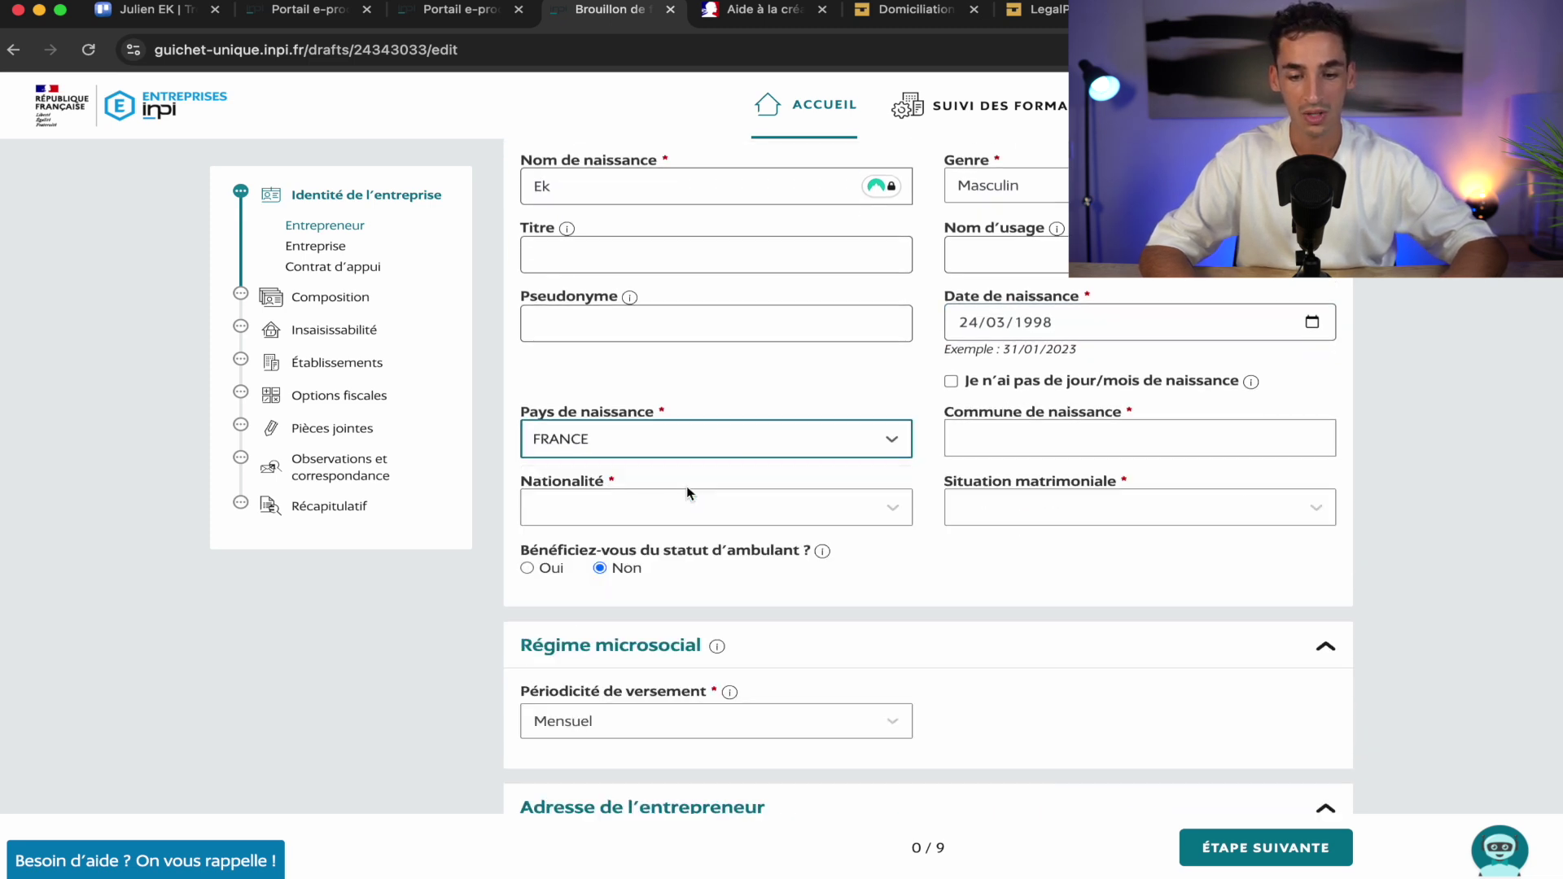
pyautogui.click(1099, 446)
pyautogui.write('ami')
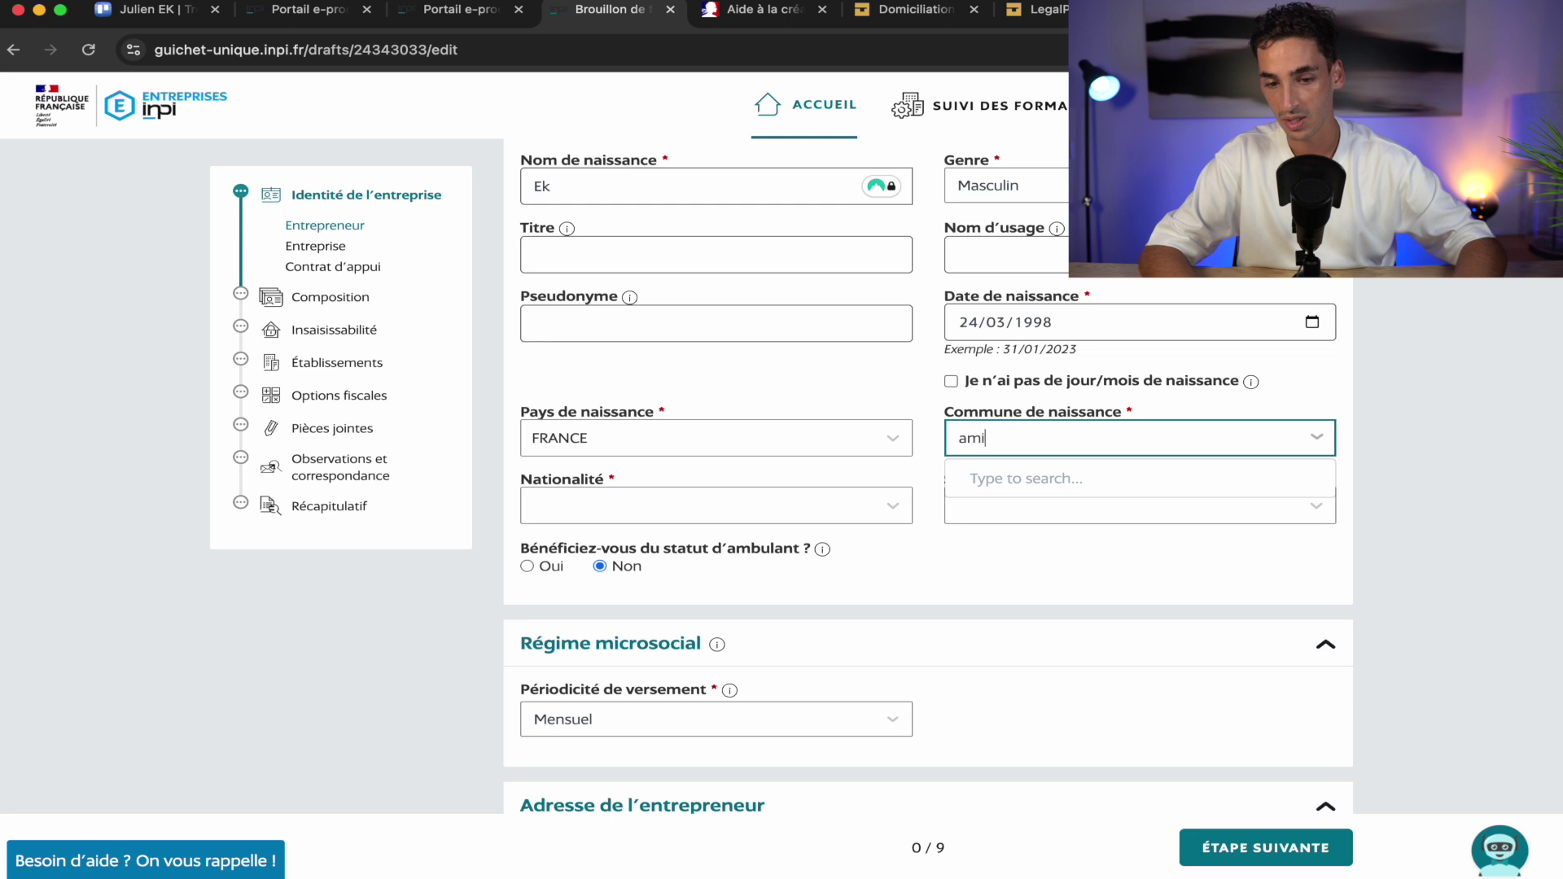
pyautogui.write('ens')
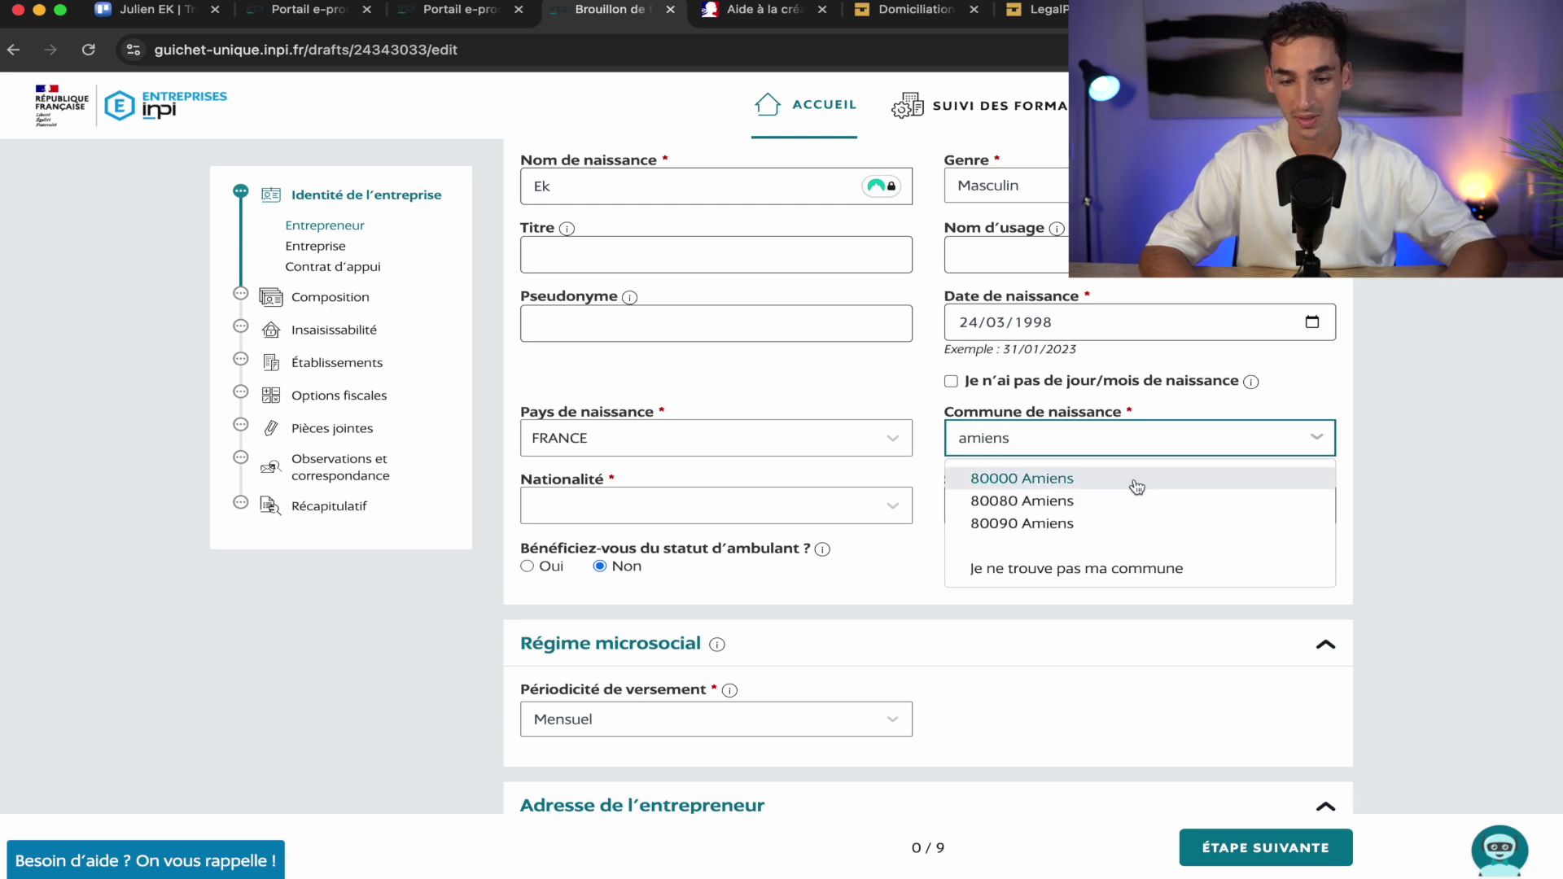
pyautogui.click(1137, 487)
pyautogui.click(731, 505)
pyautogui.click(667, 562)
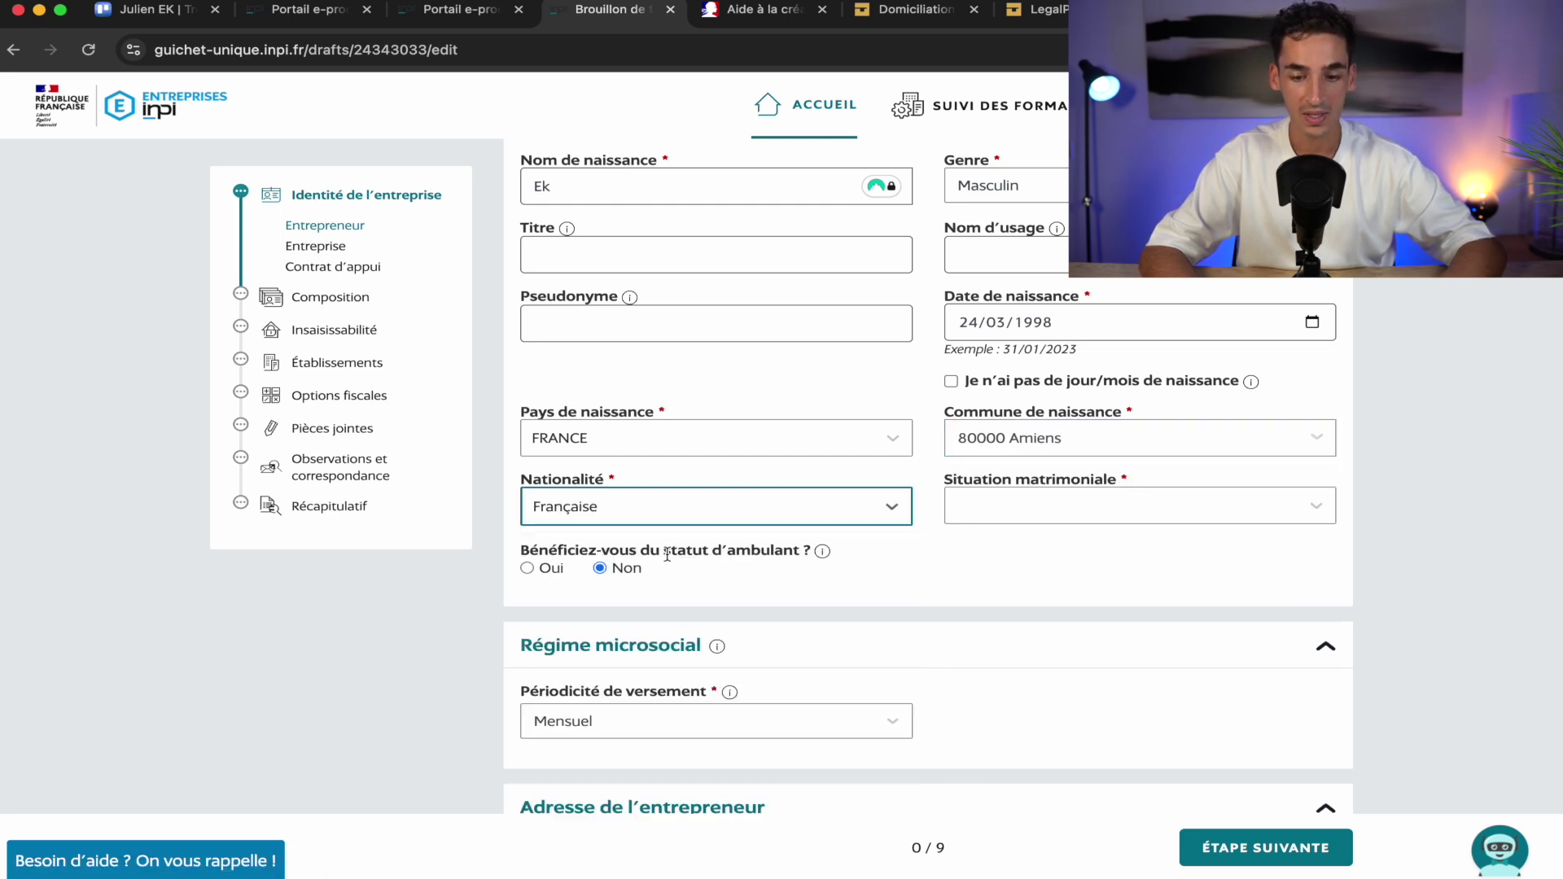
pyautogui.click(1097, 512)
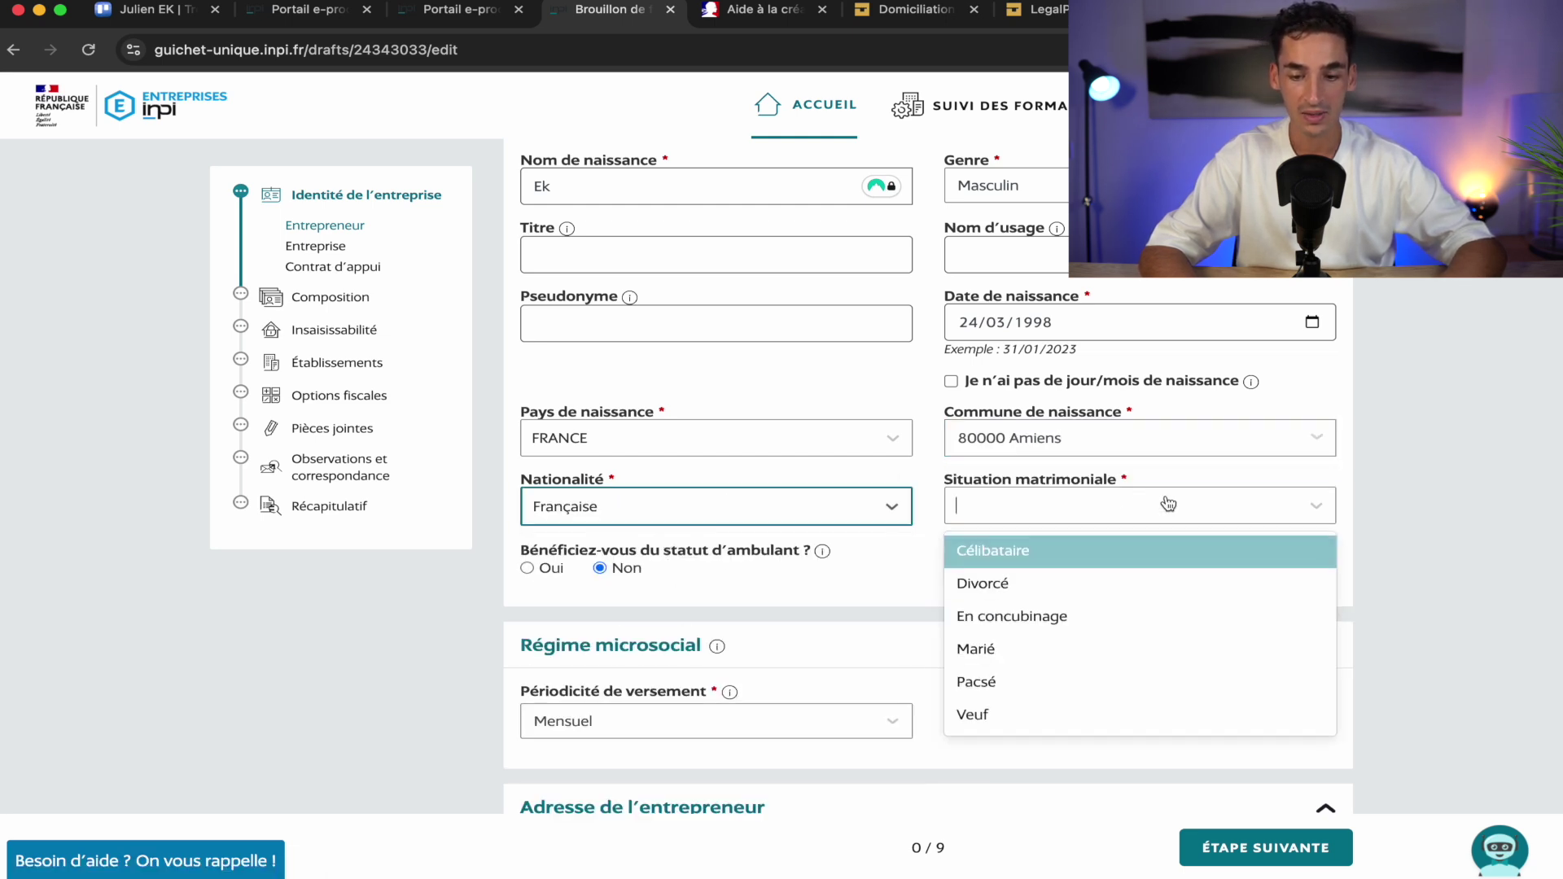
pyautogui.click(1071, 557)
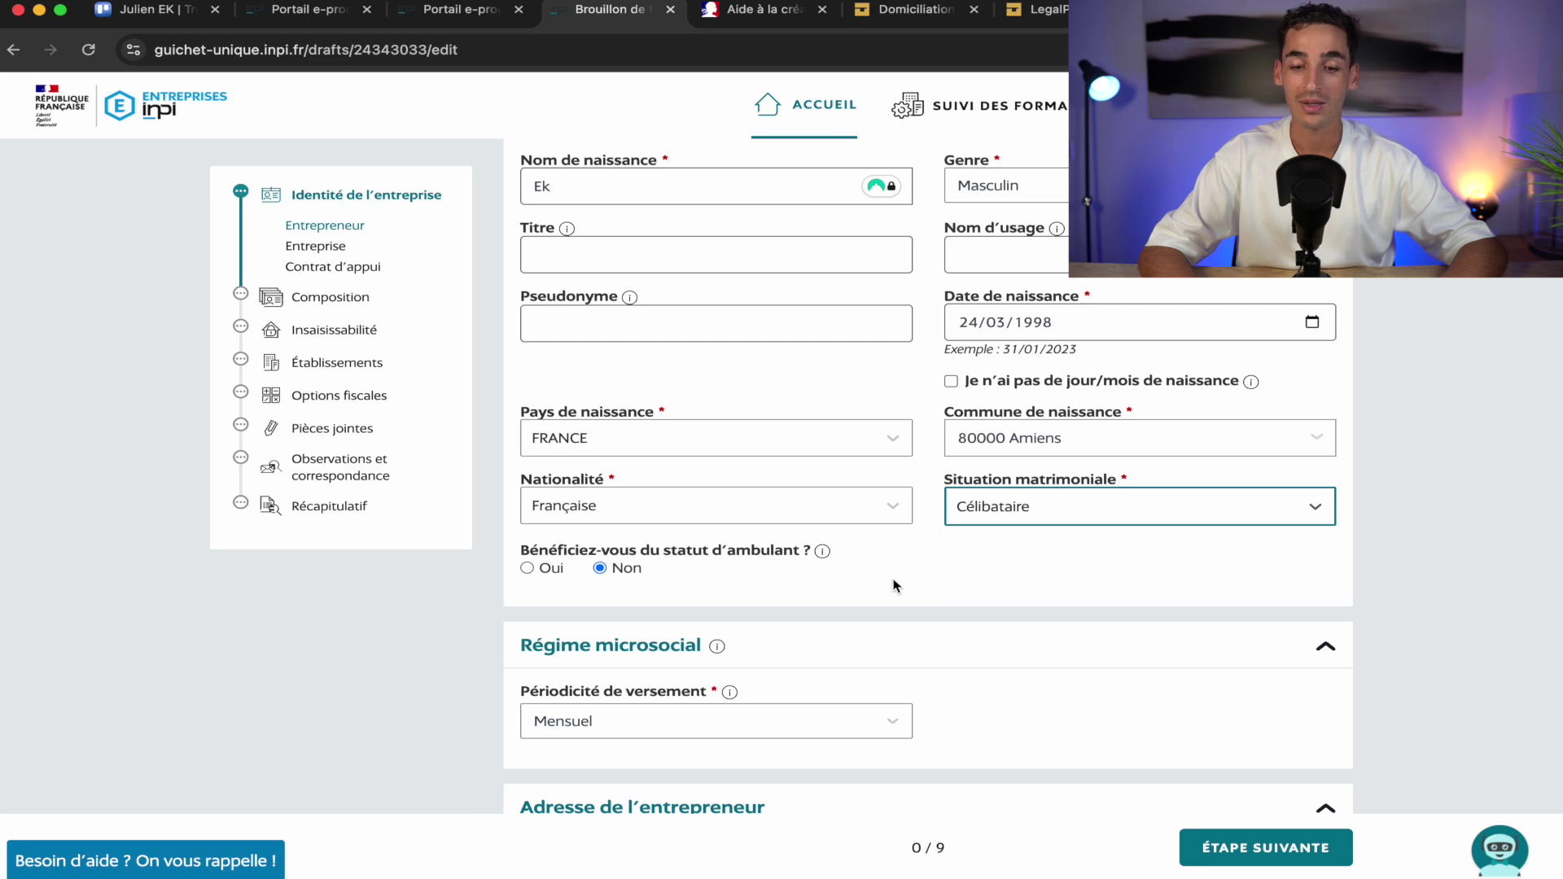
# Change the Régime microsocial payment periodicity from Mensuel to Trimestriel
pyautogui.scroll(-5, 944, 588)
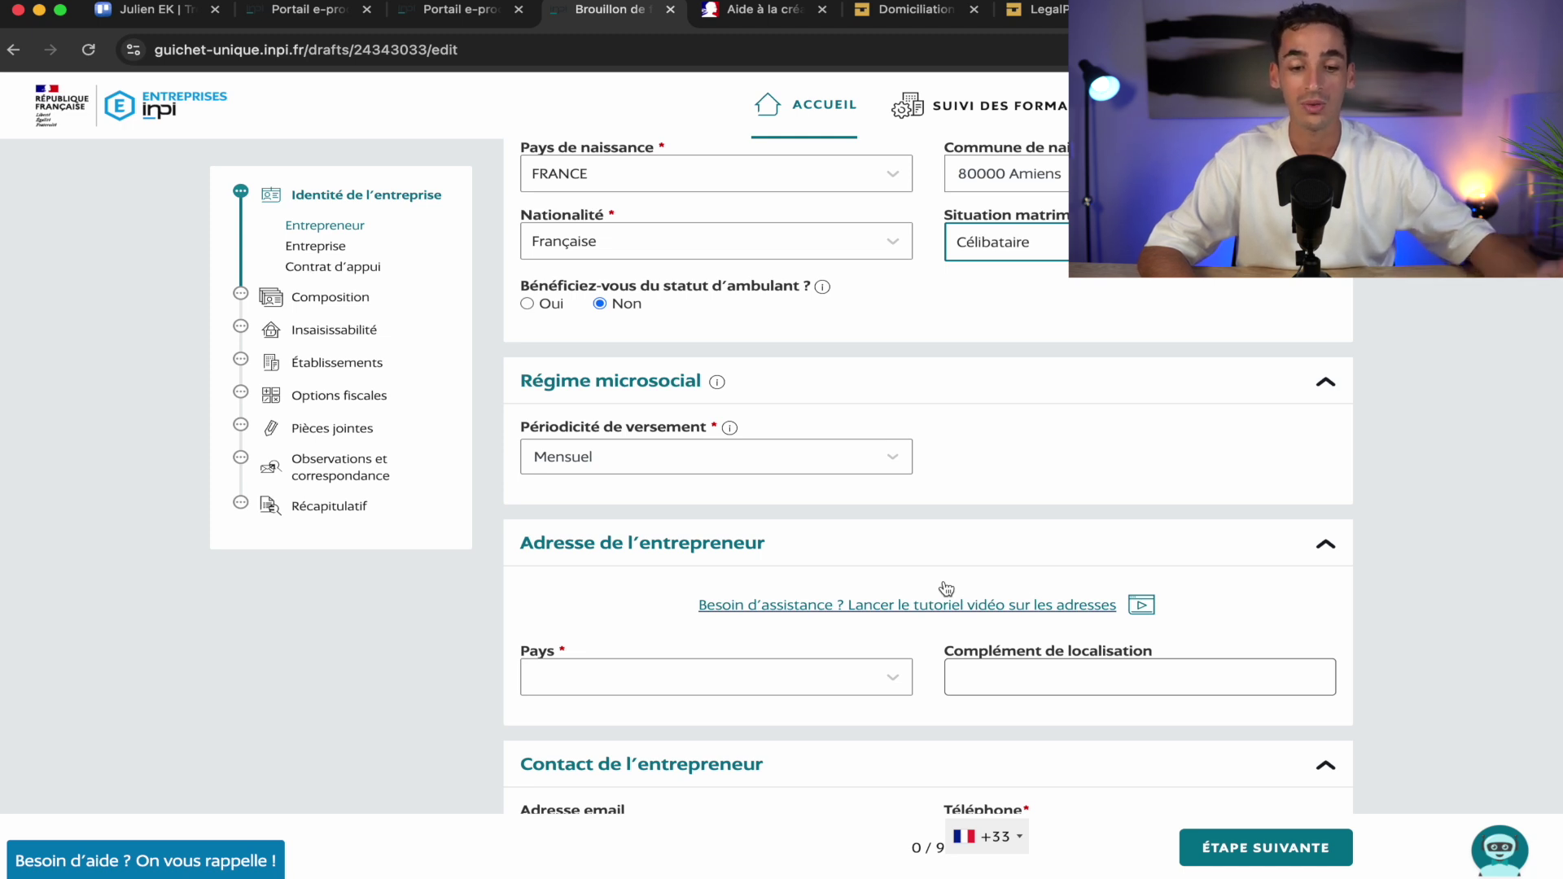
pyautogui.scroll(-2, 946, 588)
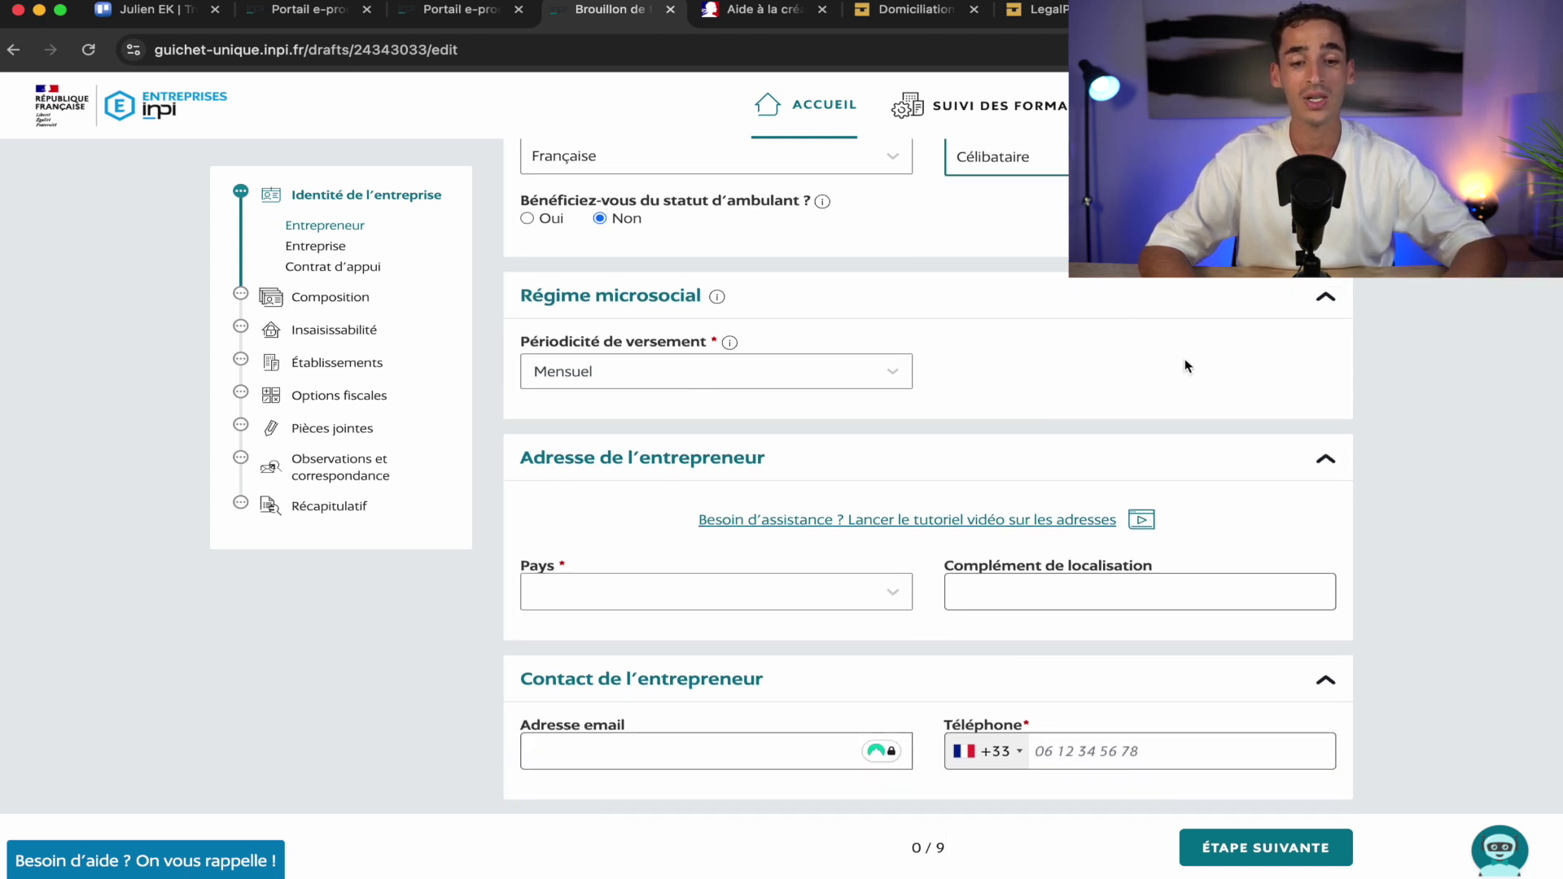
pyautogui.click(760, 372)
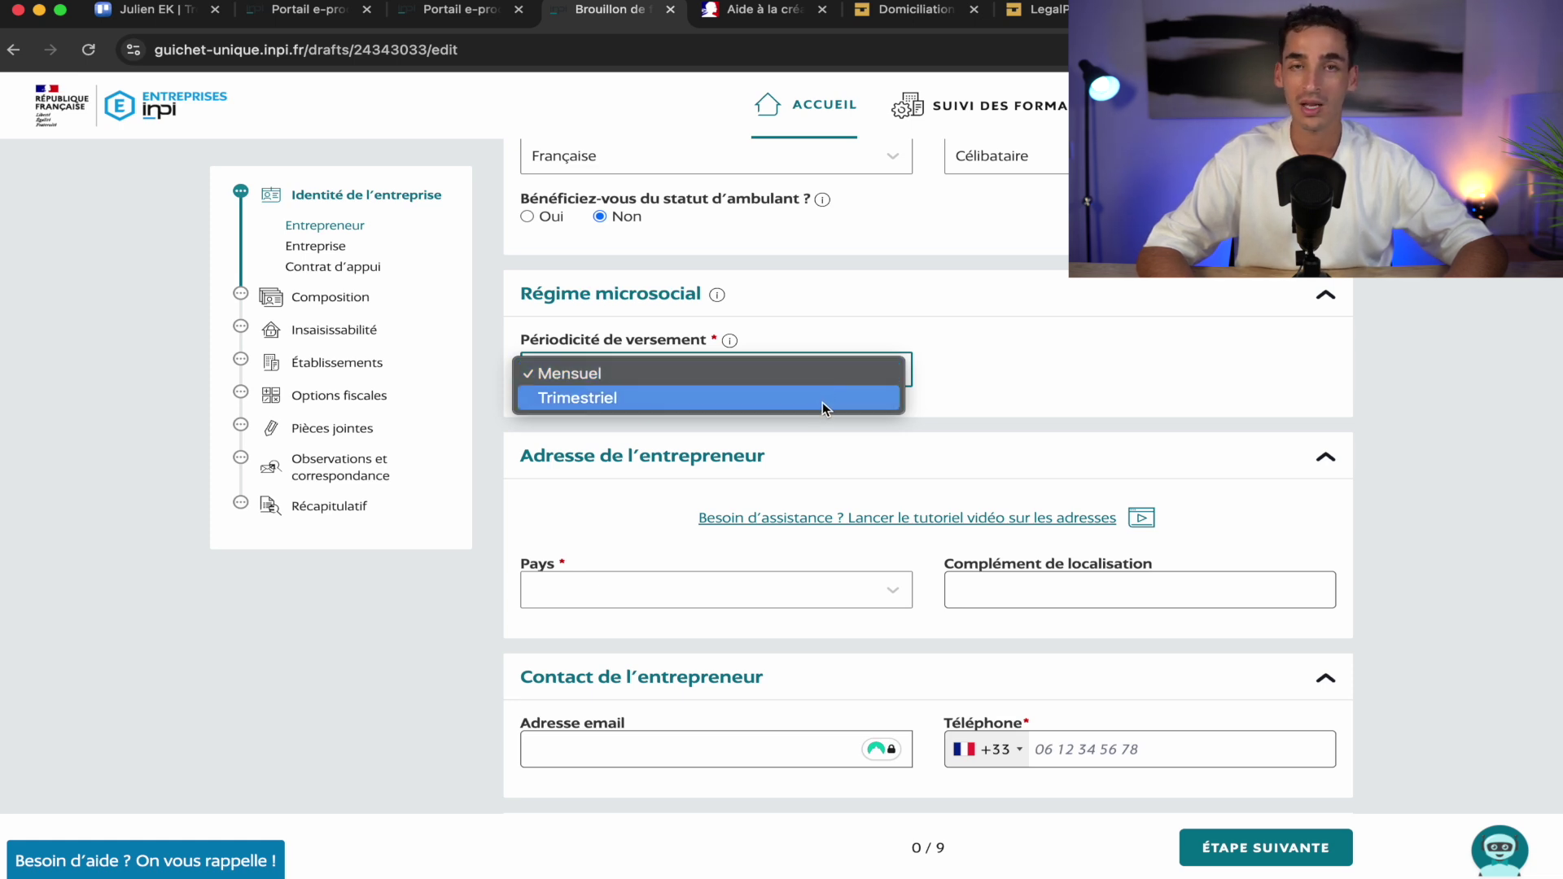
pyautogui.click(823, 399)
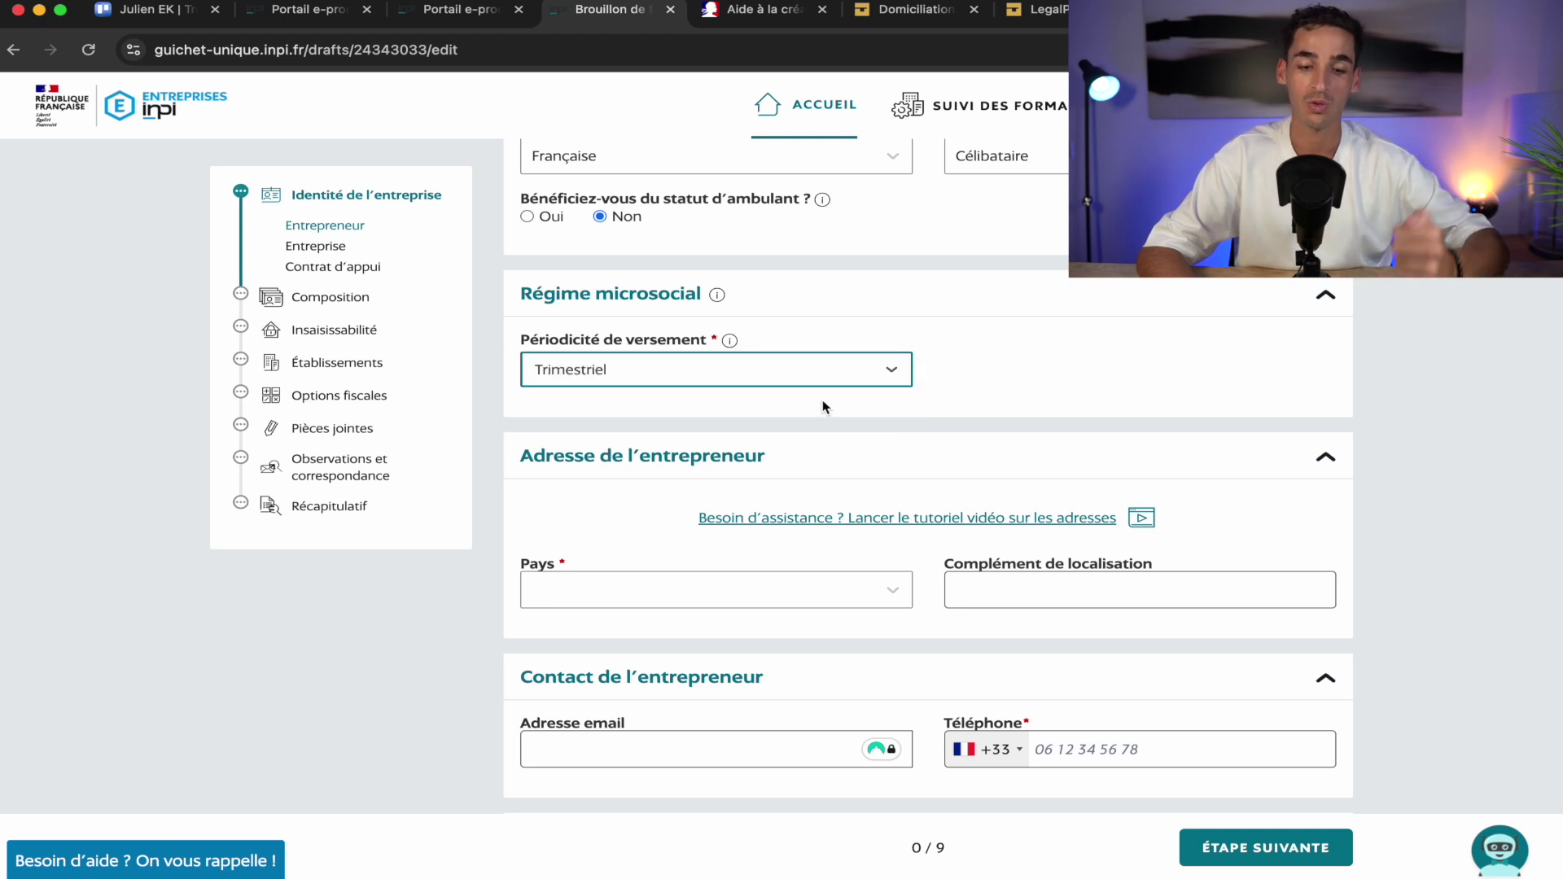
pyautogui.scroll(-3, 823, 404)
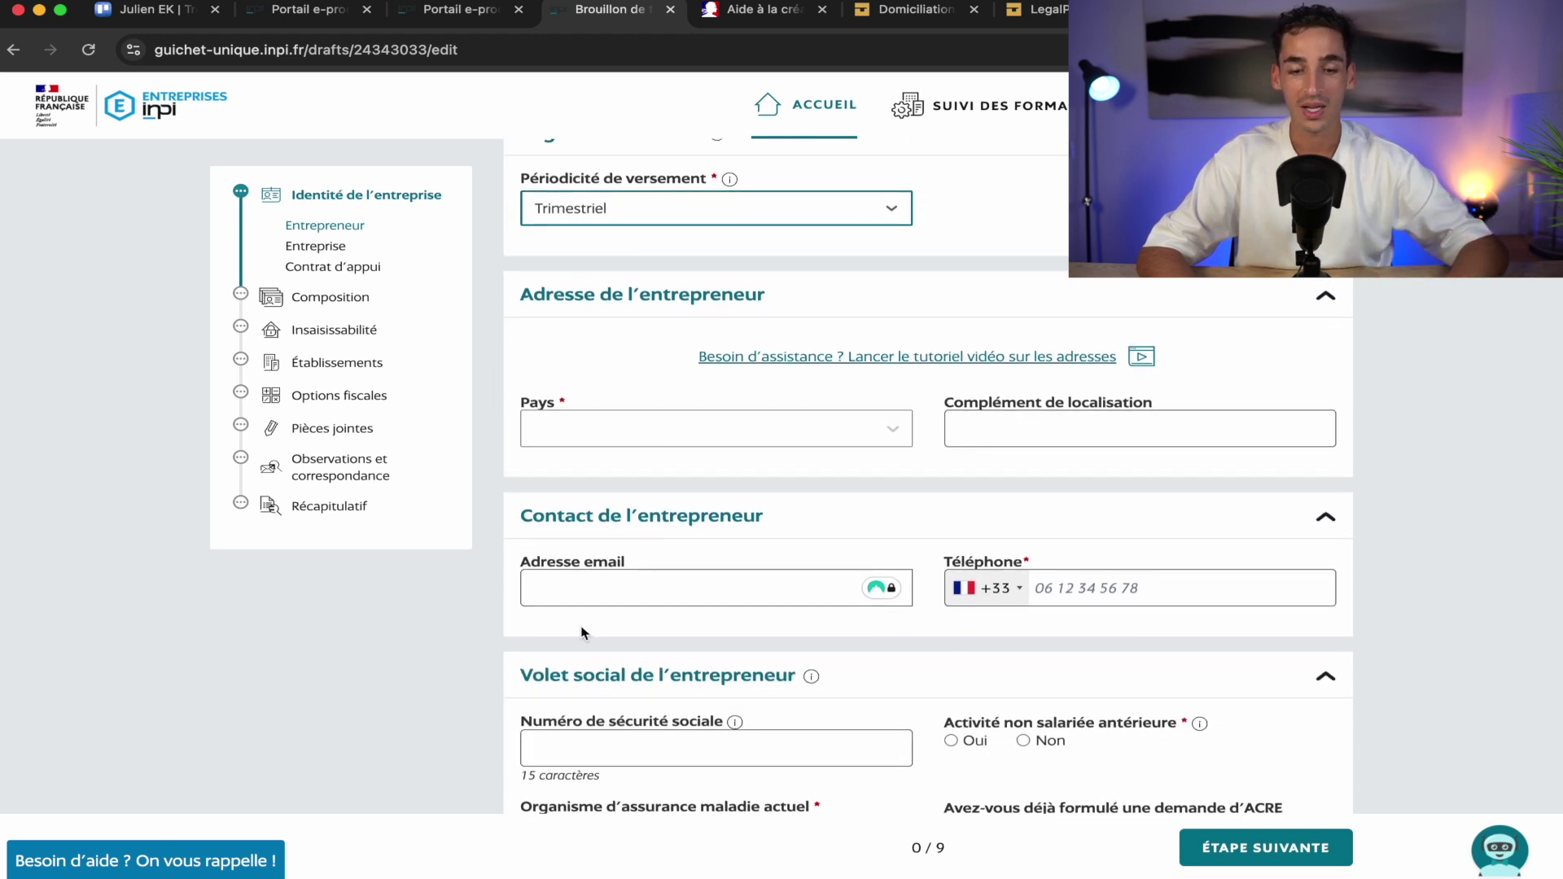
pyautogui.scroll(-2, 583, 633)
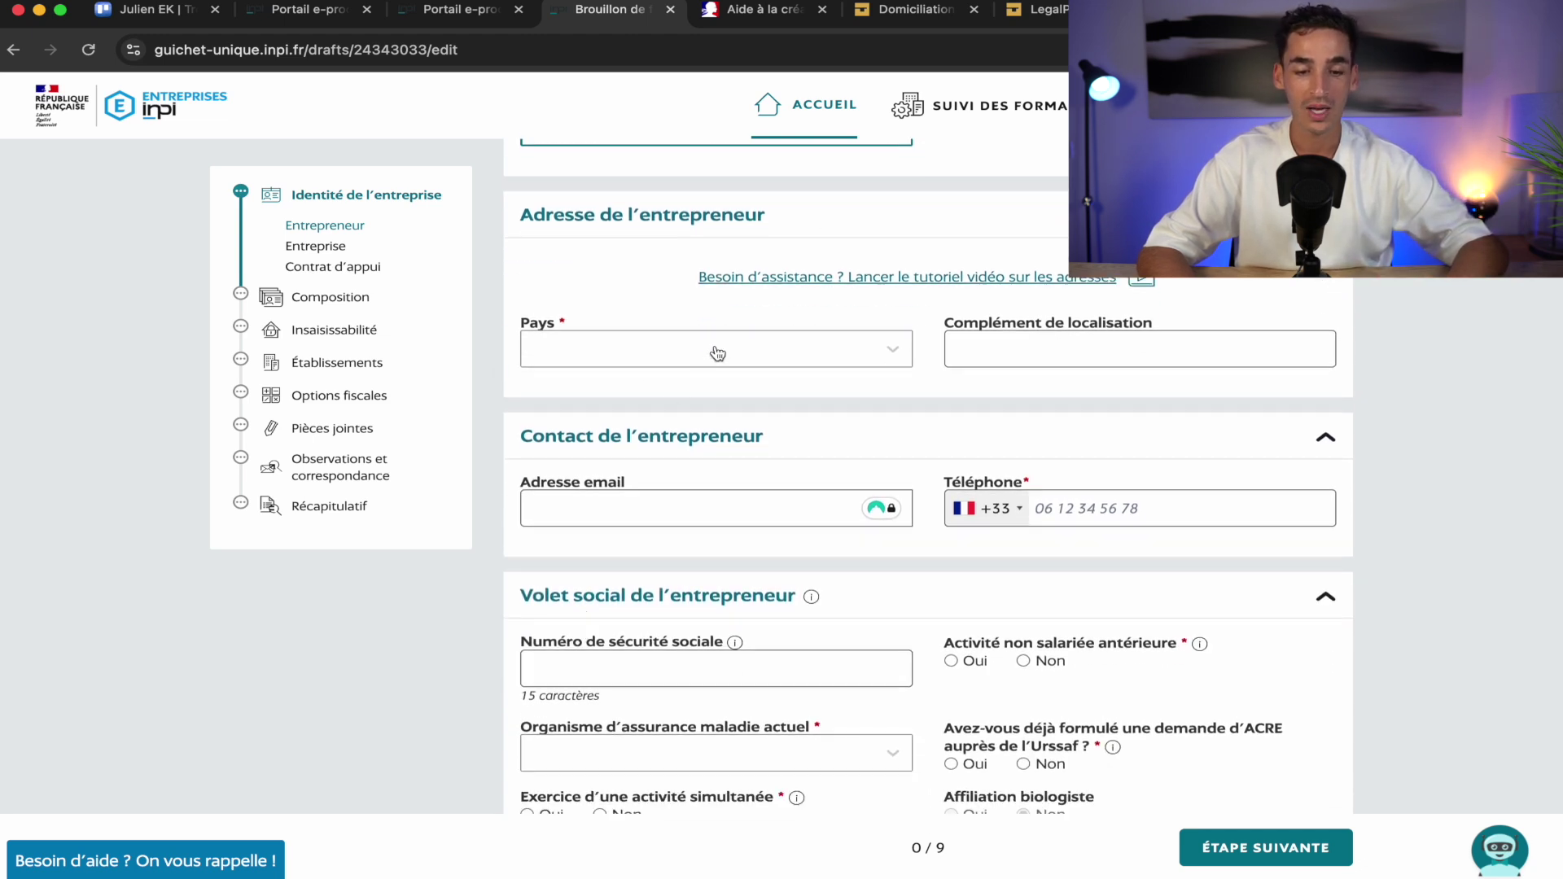
# Set the address country to FRANCE and enter the street address, accepting the suggested match
pyautogui.click(718, 352)
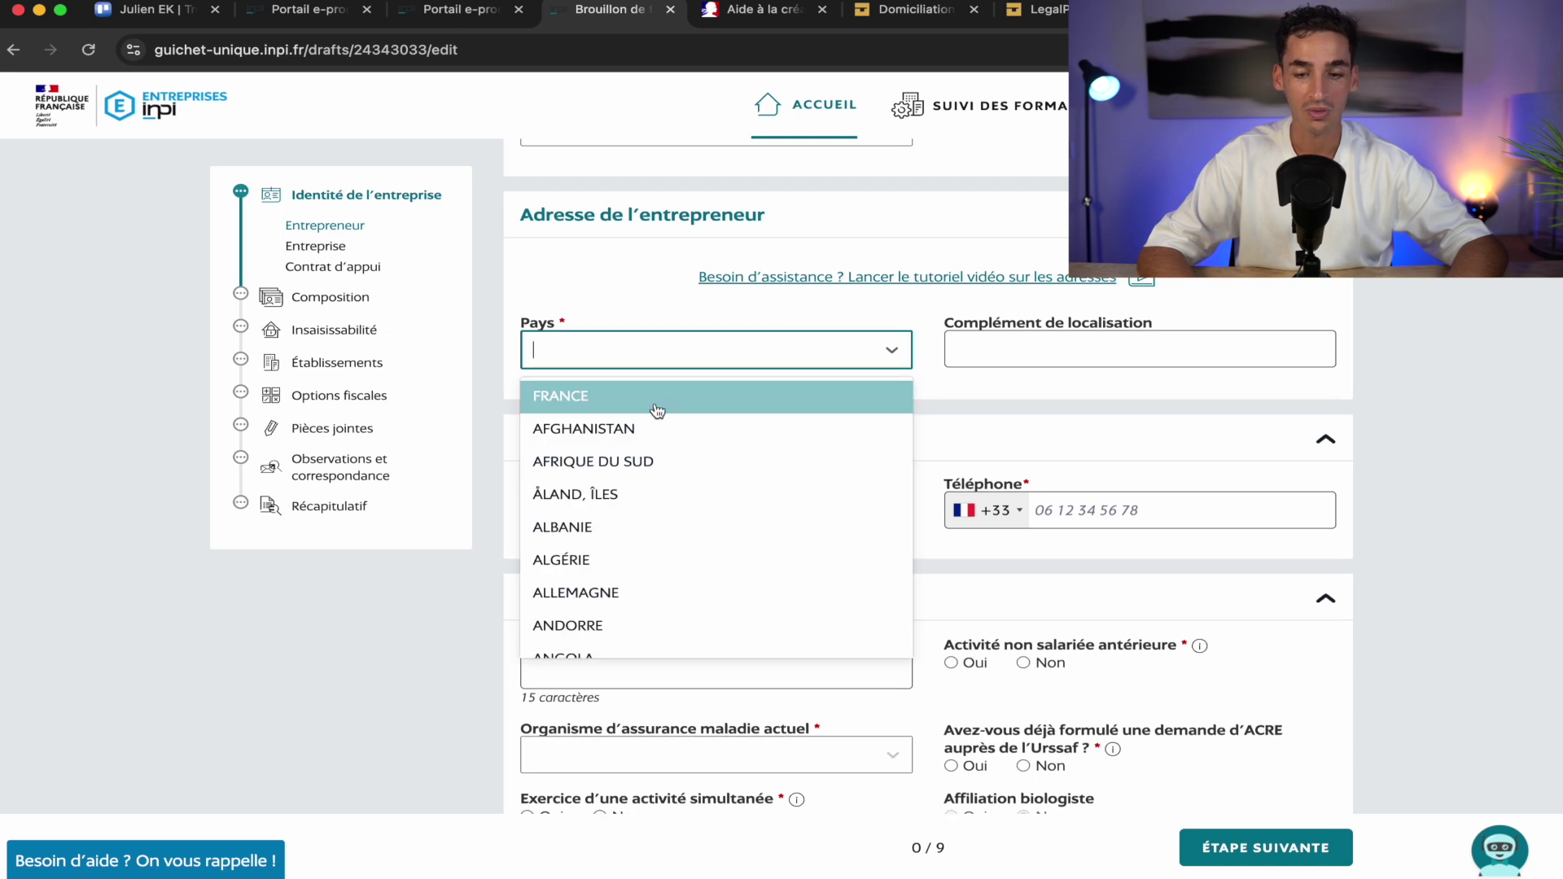
pyautogui.click(654, 399)
pyautogui.click(719, 415)
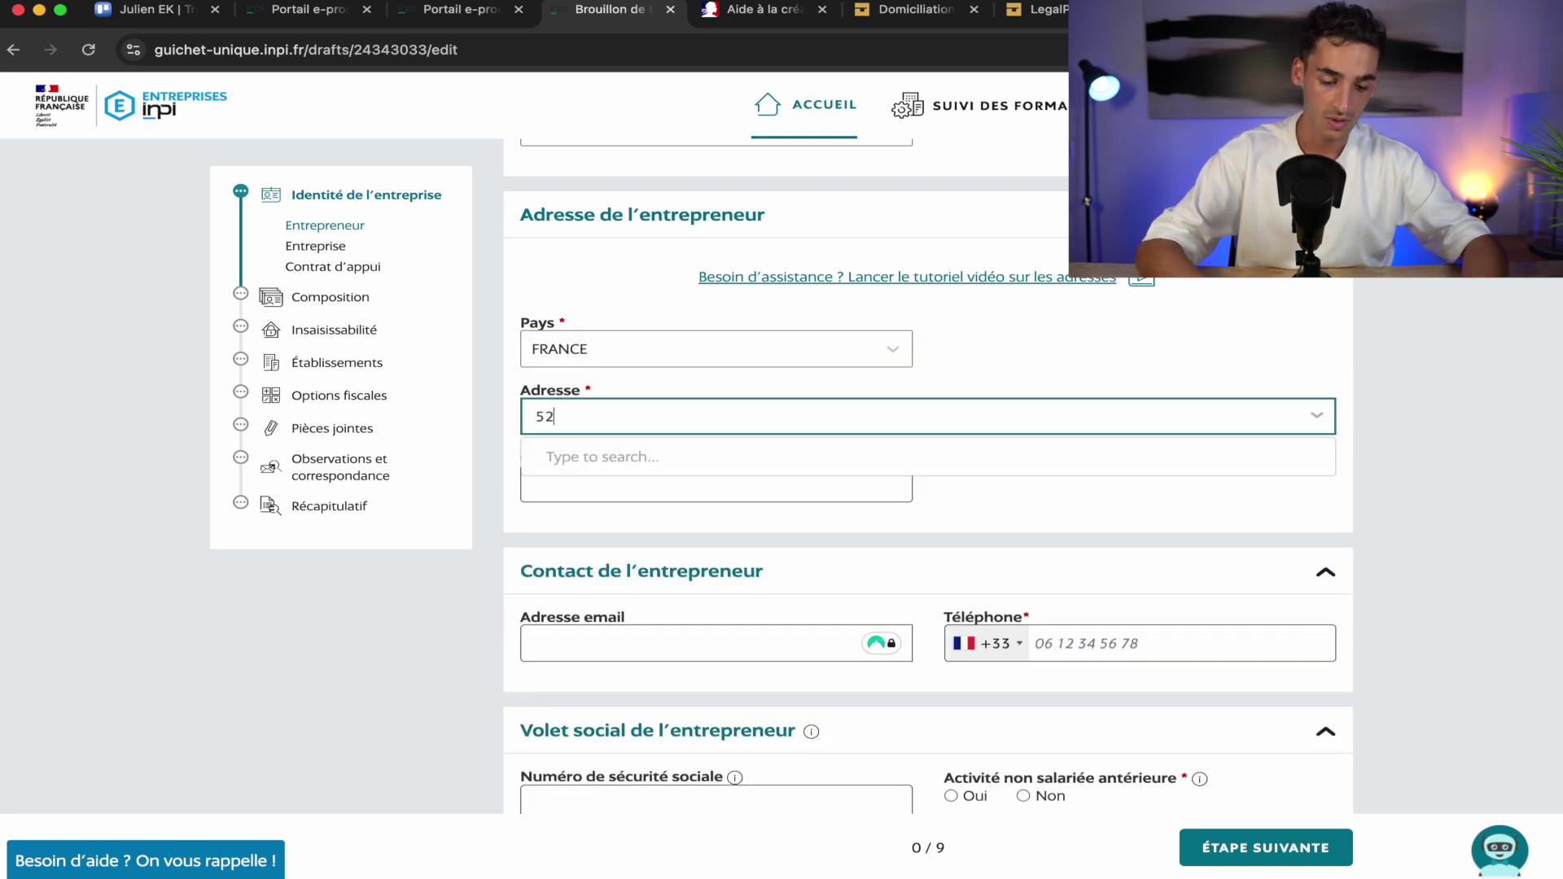
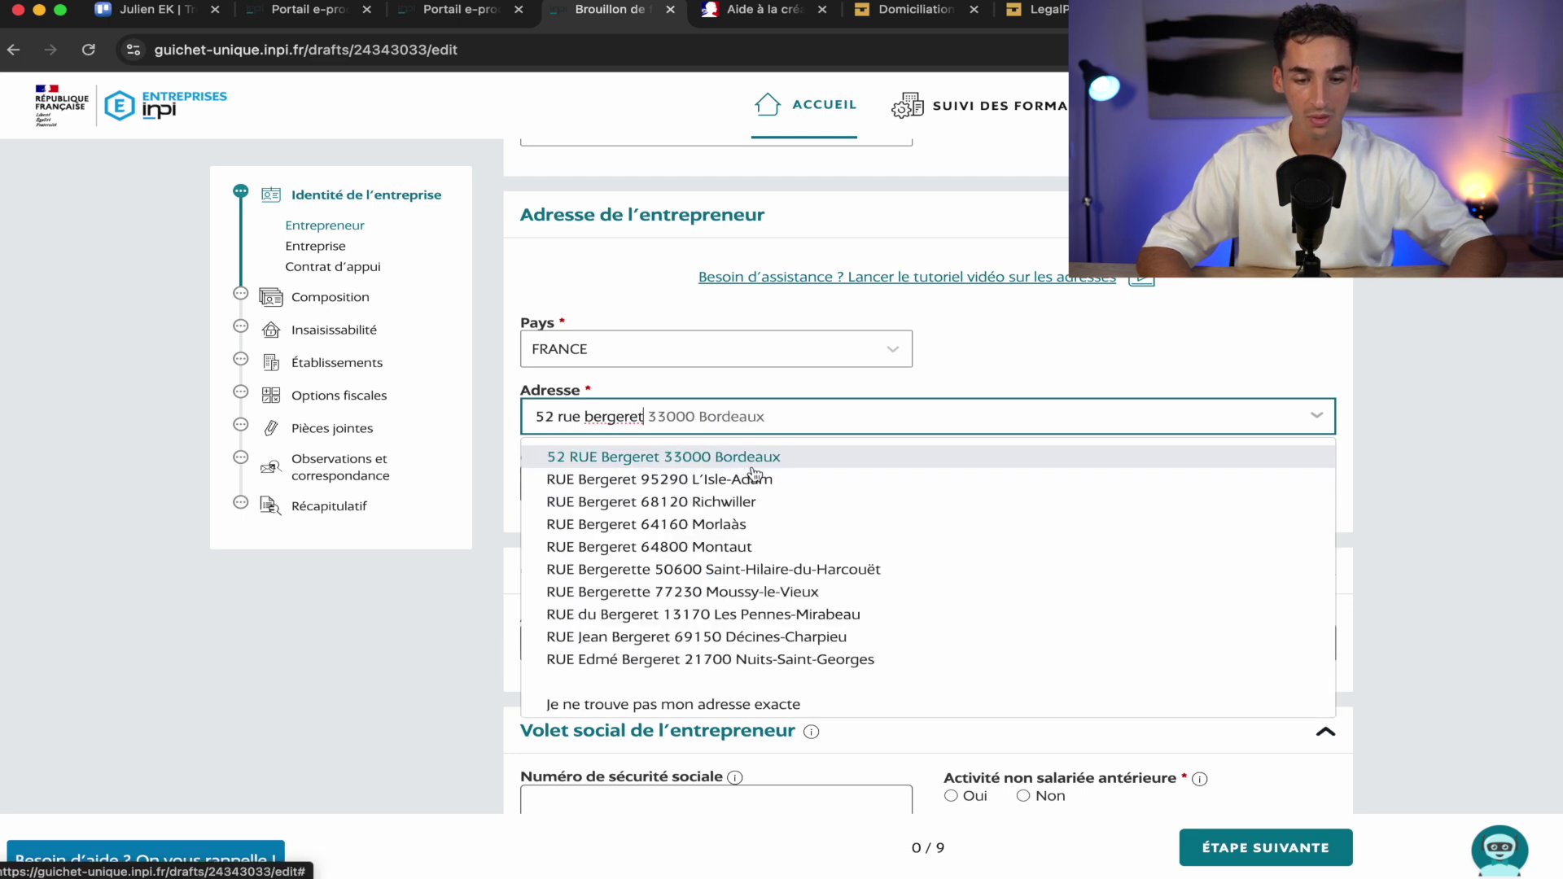
pyautogui.click(742, 467)
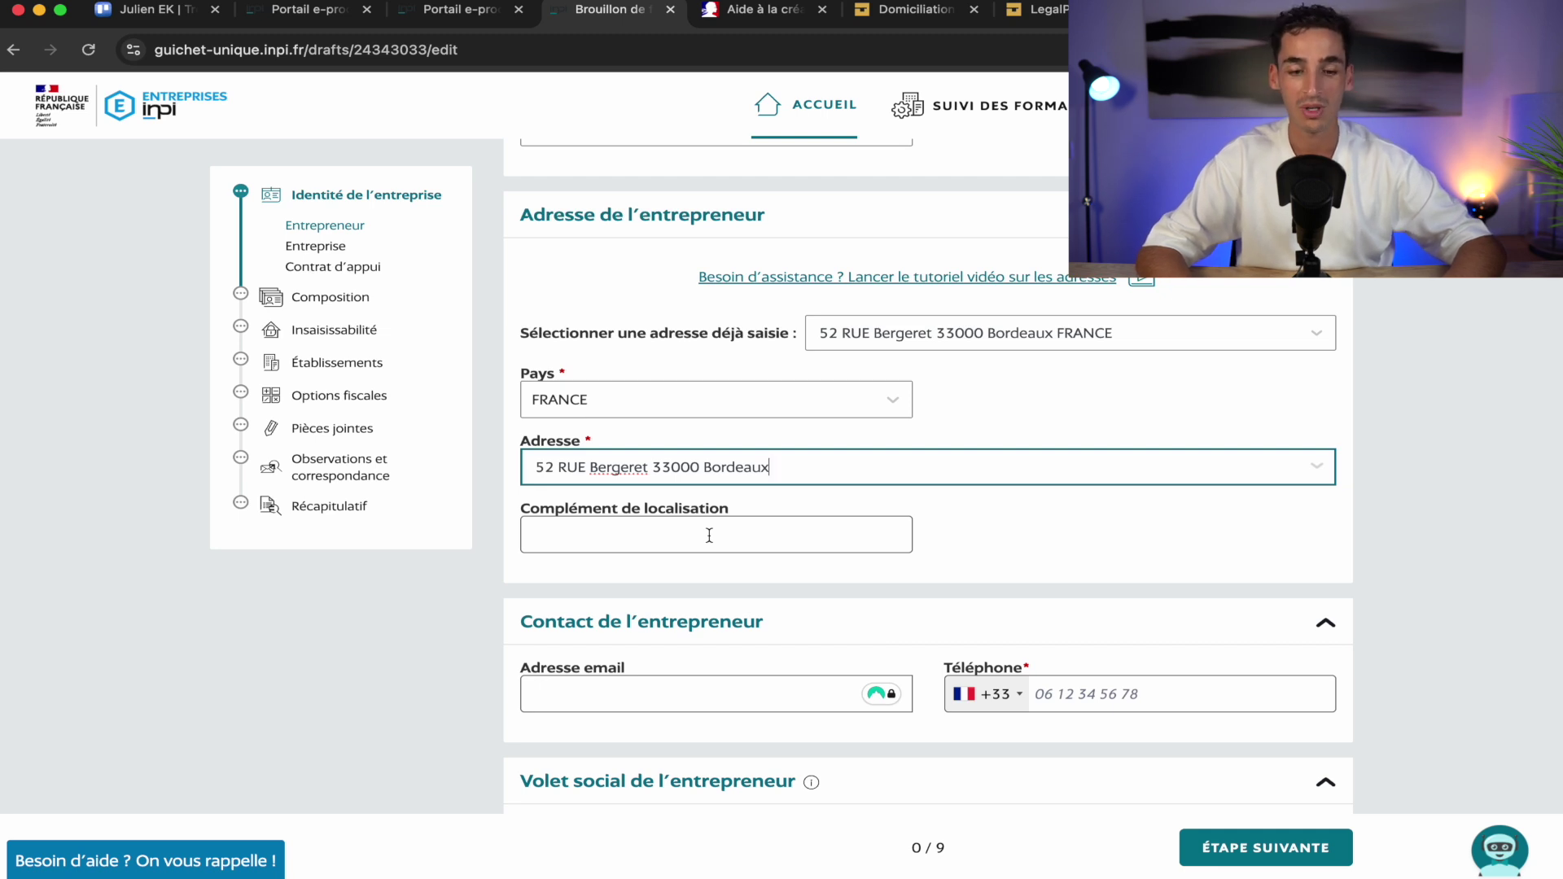
pyautogui.click(992, 565)
pyautogui.scroll(-5, 992, 565)
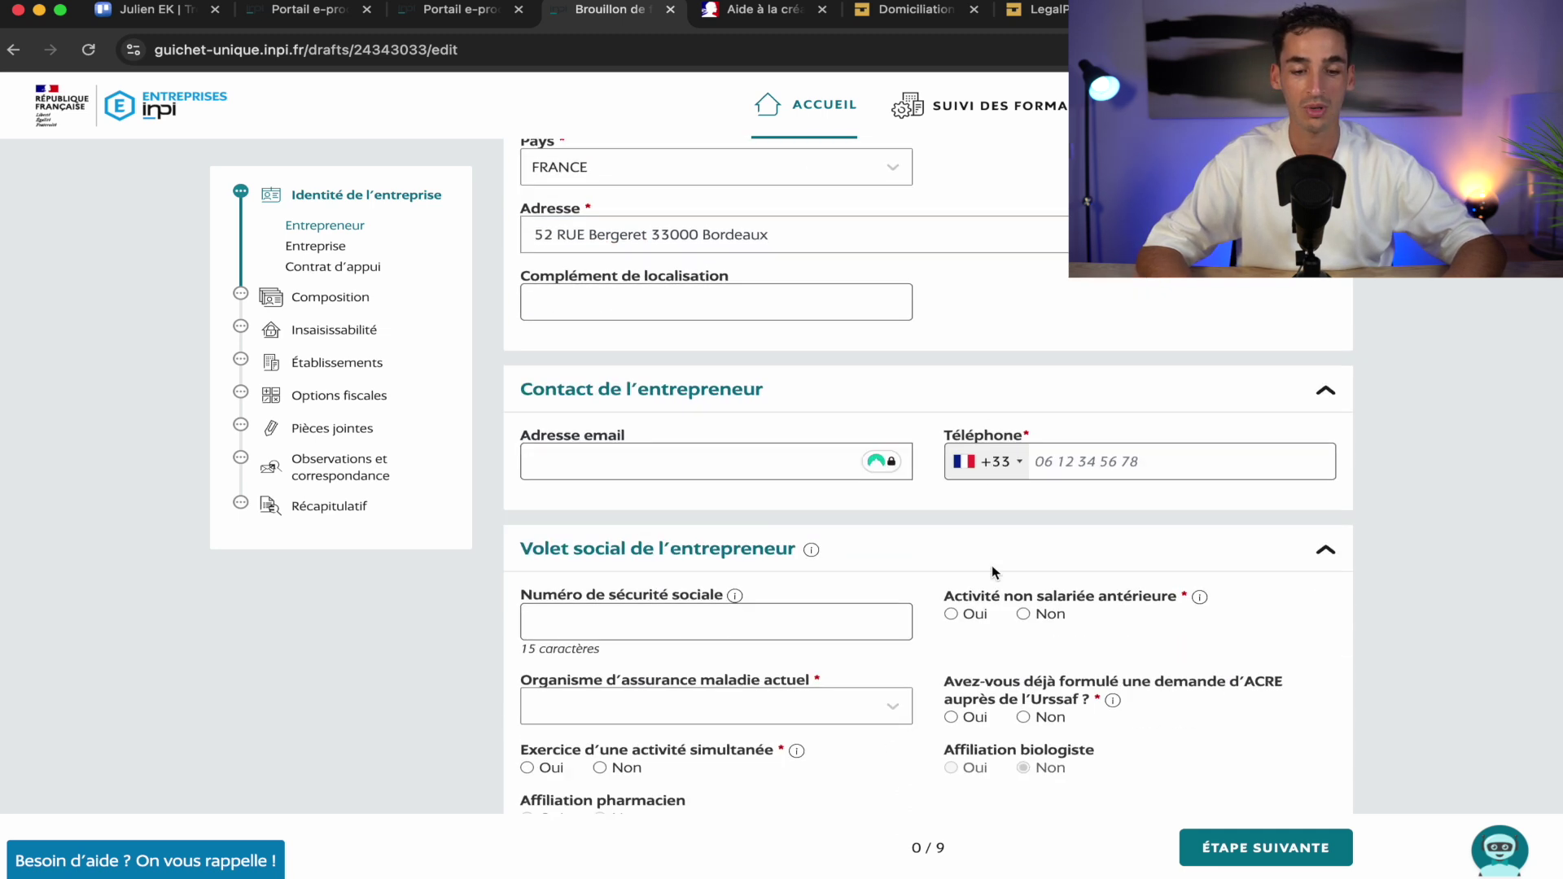
# Fill in the contact e-mail and begin typing the phone number
pyautogui.click(591, 342)
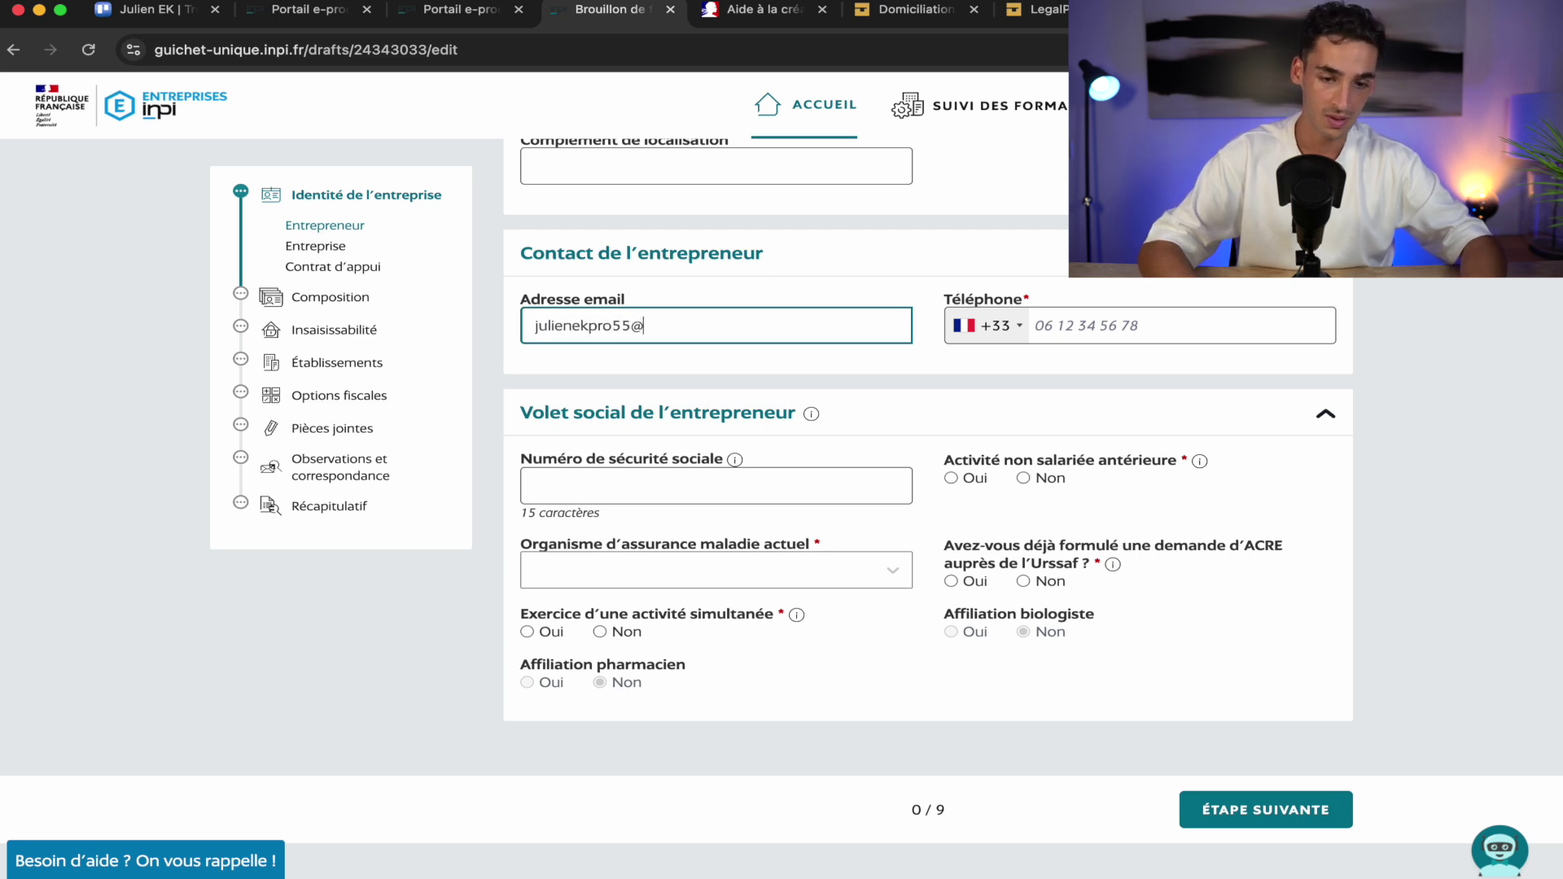
pyautogui.press('Tab')
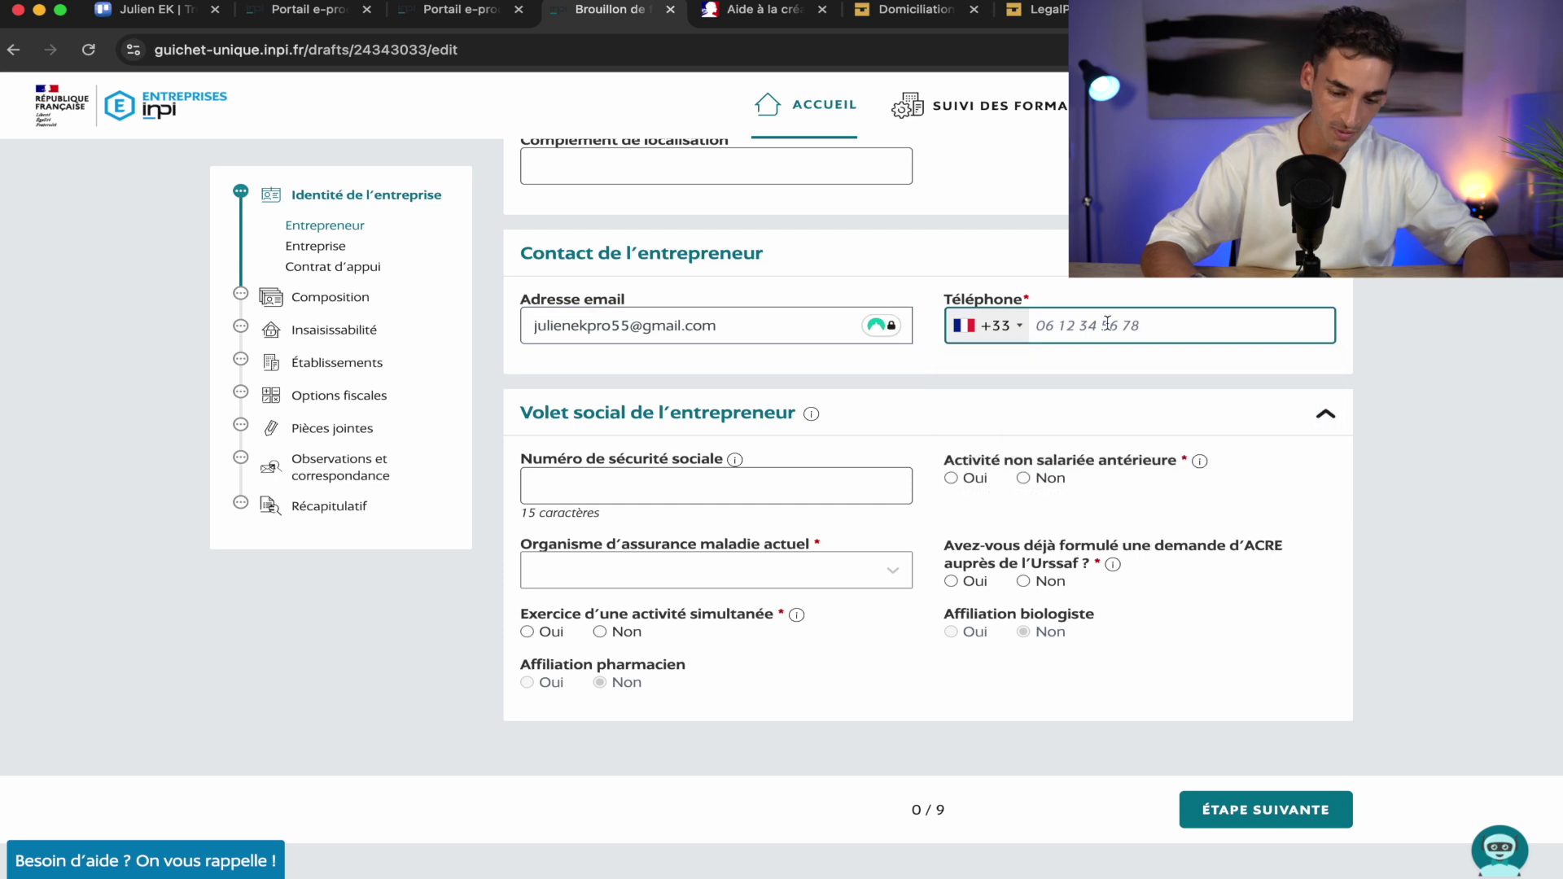
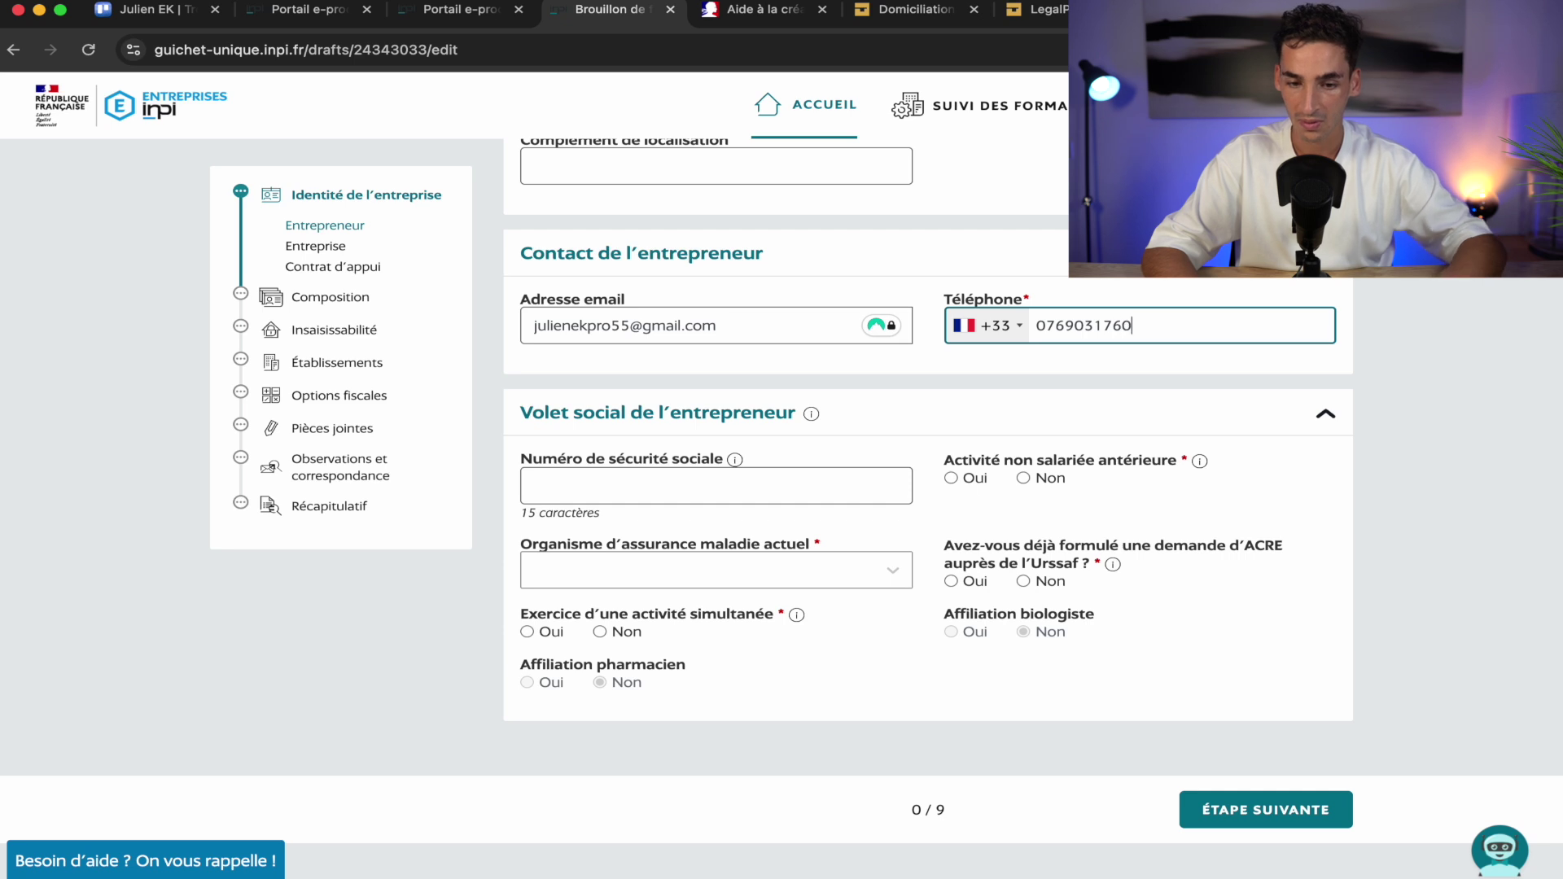
# Complete the phone number and paste in the social security number
pyautogui.click(1502, 379)
pyautogui.scroll(-1, 1512, 388)
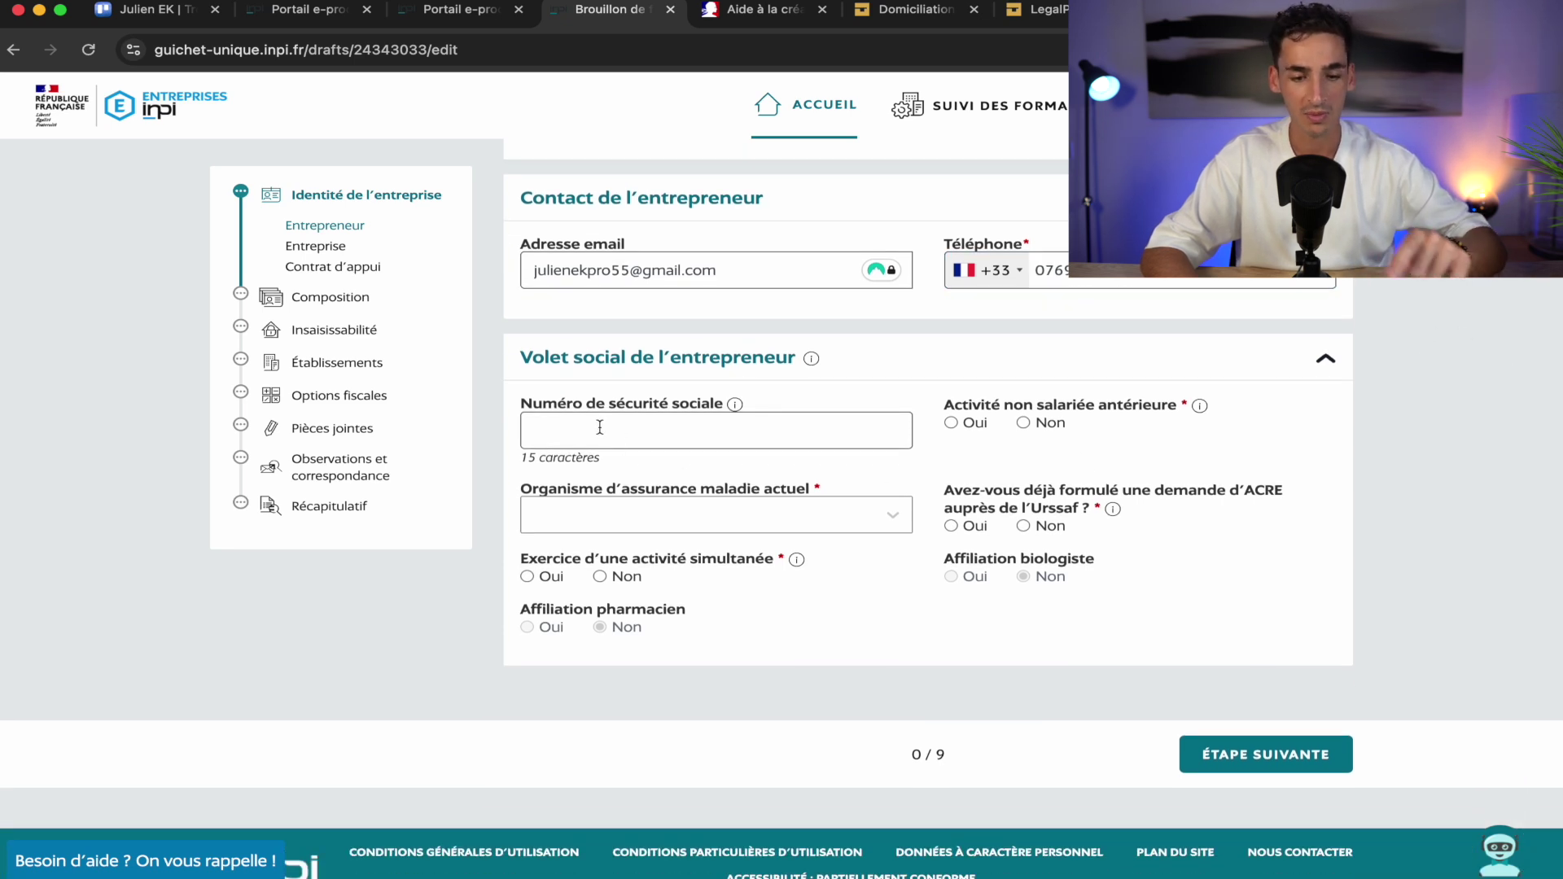
pyautogui.click(619, 440)
pyautogui.press('super+v')
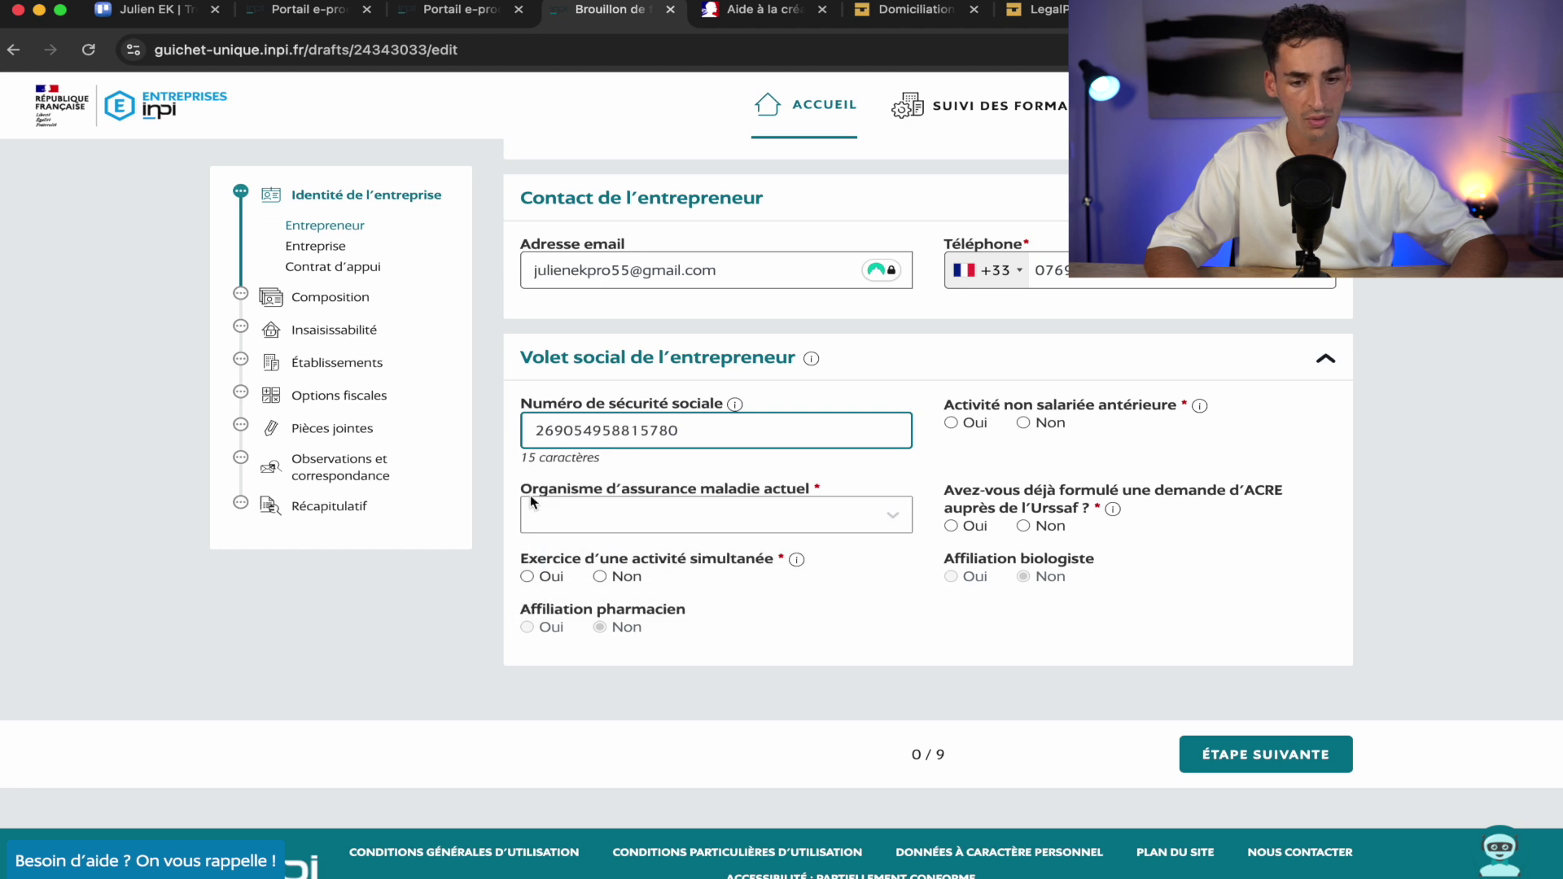
# Choose Régime général as health insurer, answer Non to prior self-employed activity, then consult the Acre help page
pyautogui.click(798, 527)
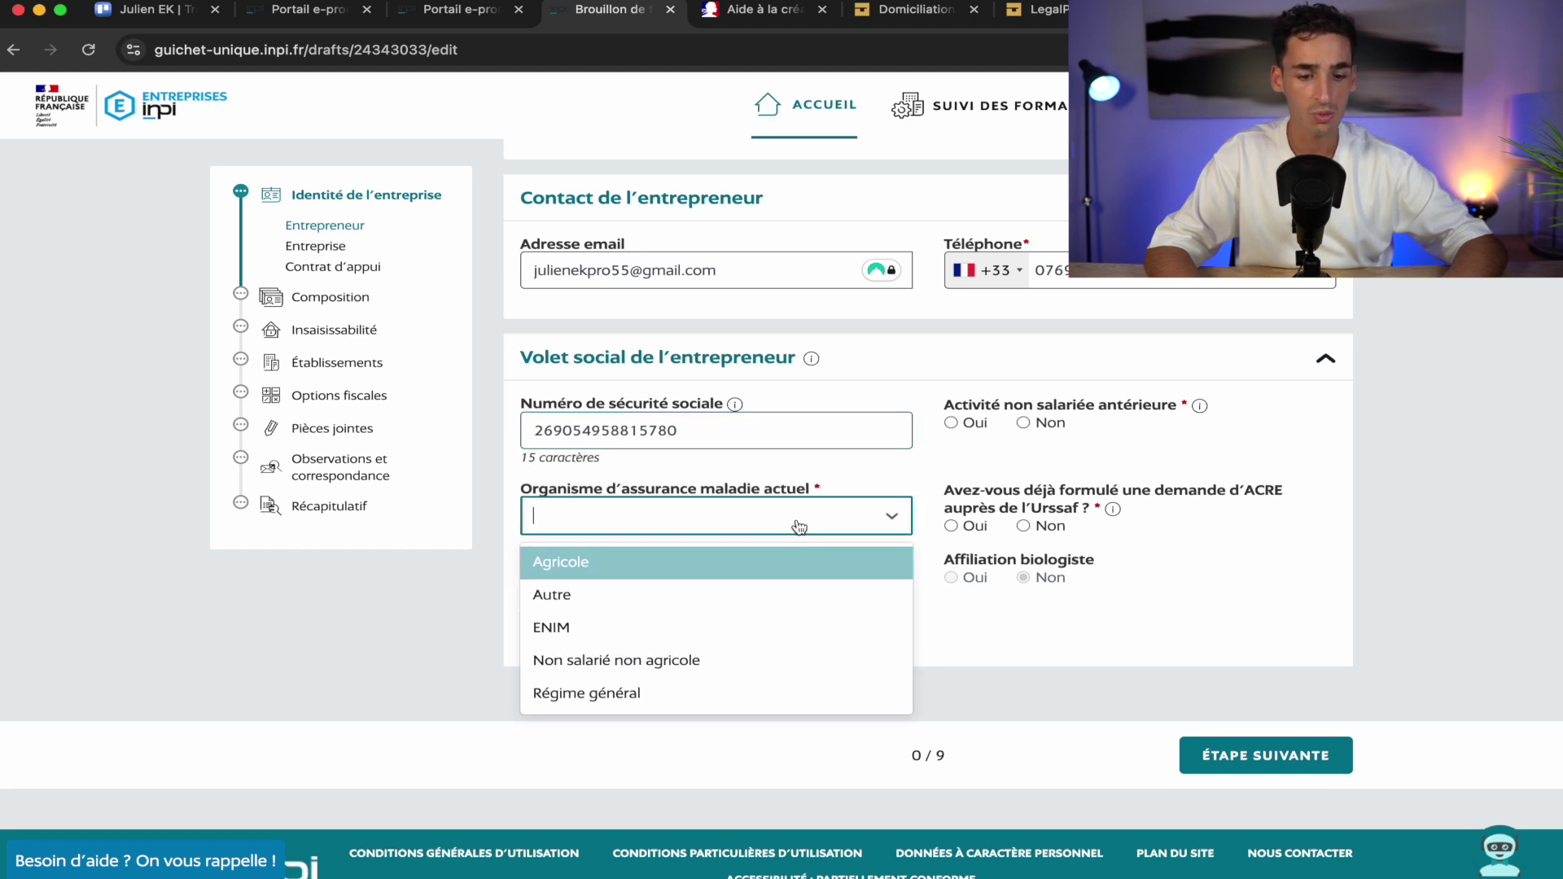
pyautogui.click(605, 699)
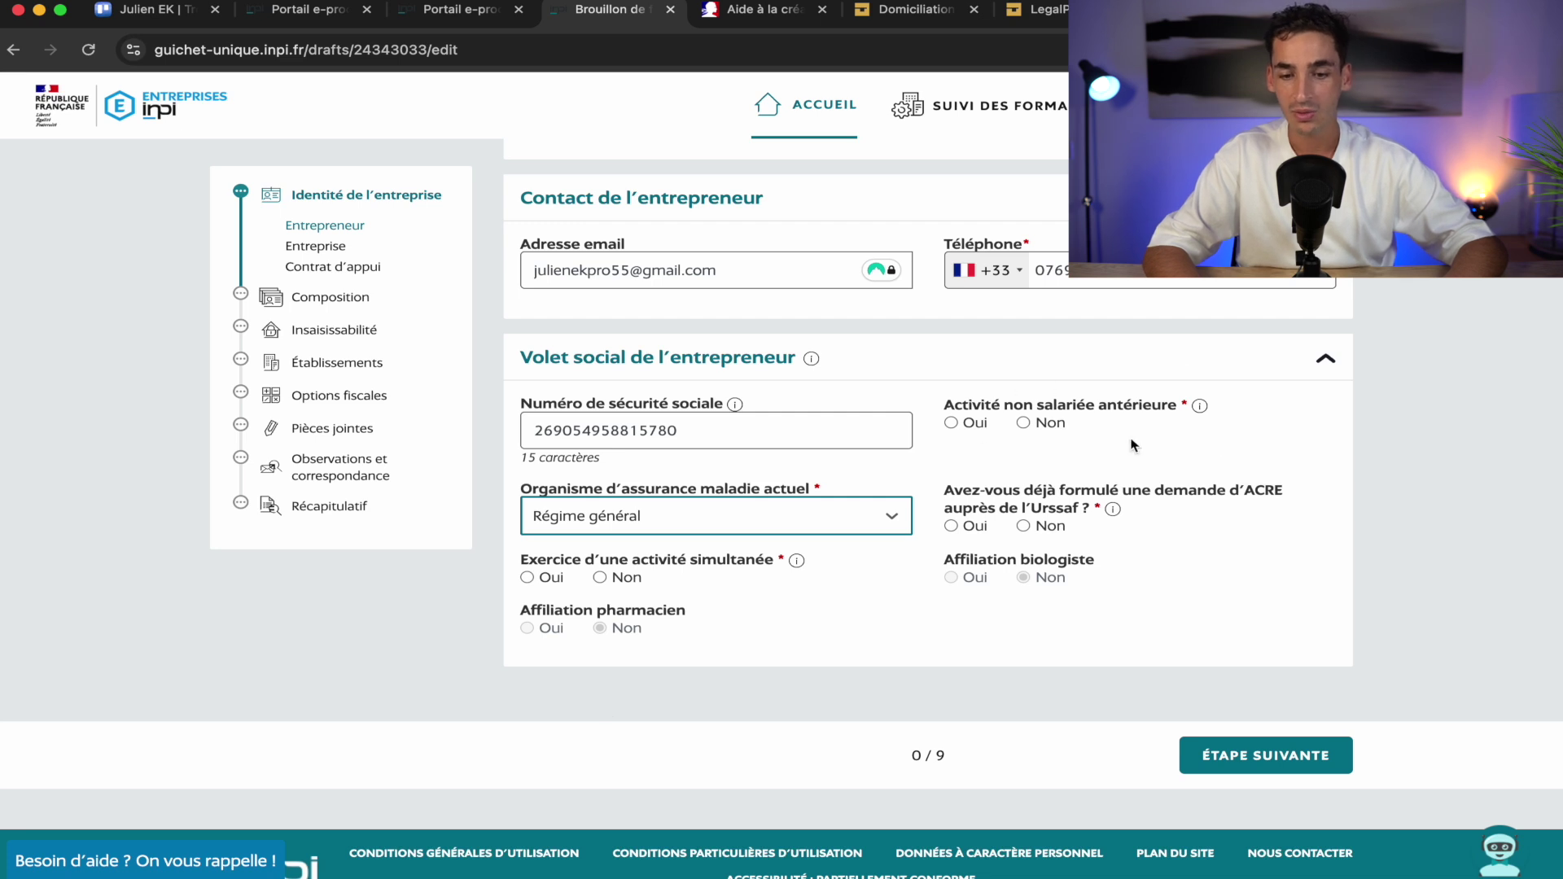
pyautogui.click(1024, 423)
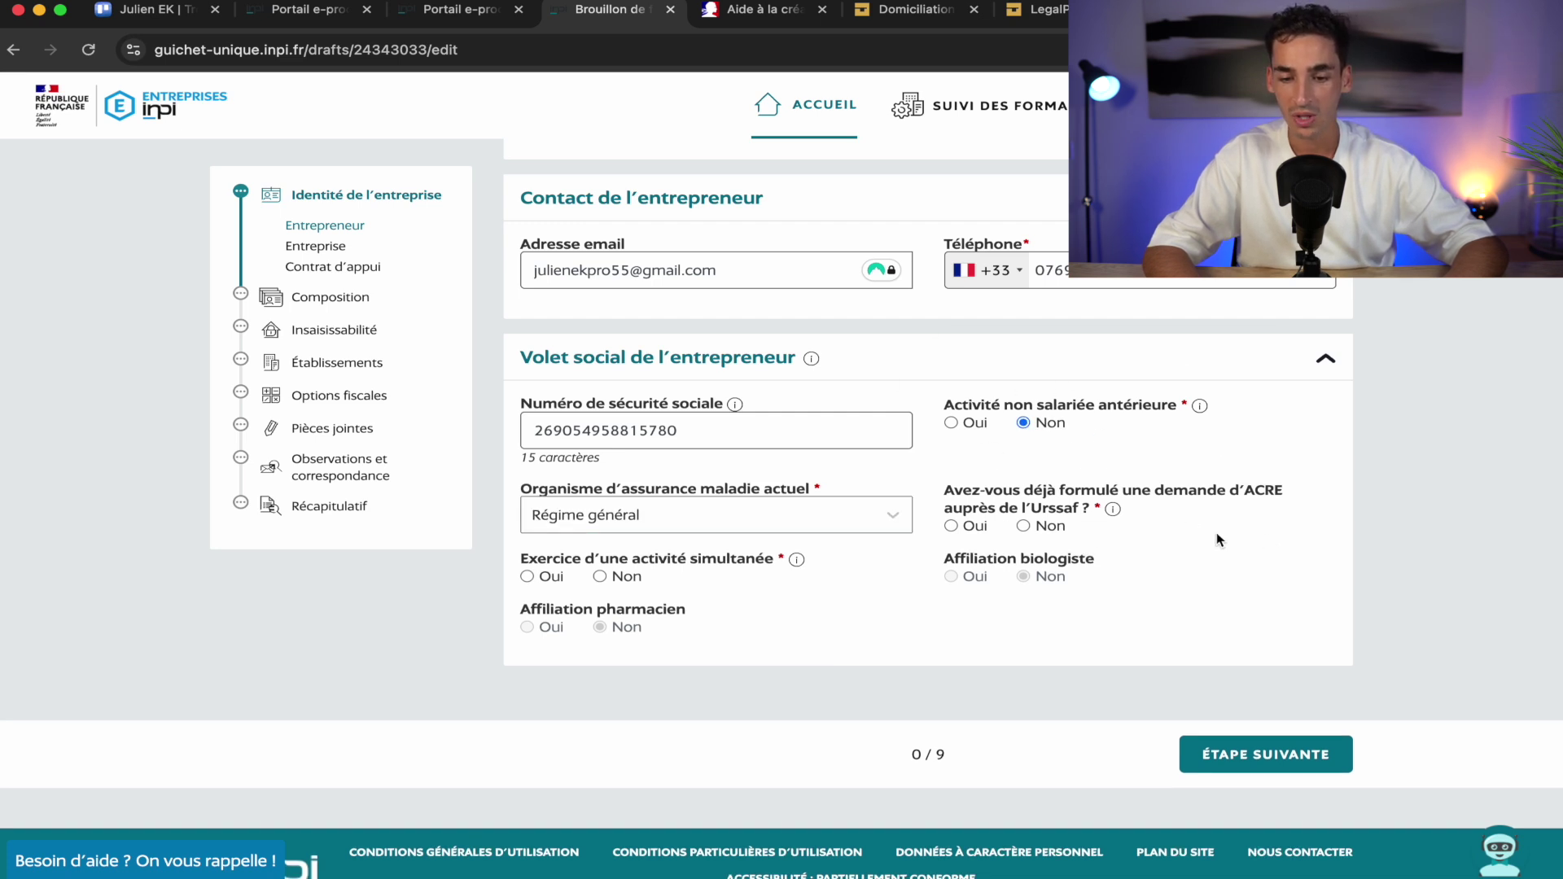
pyautogui.moveTo(1255, 493)
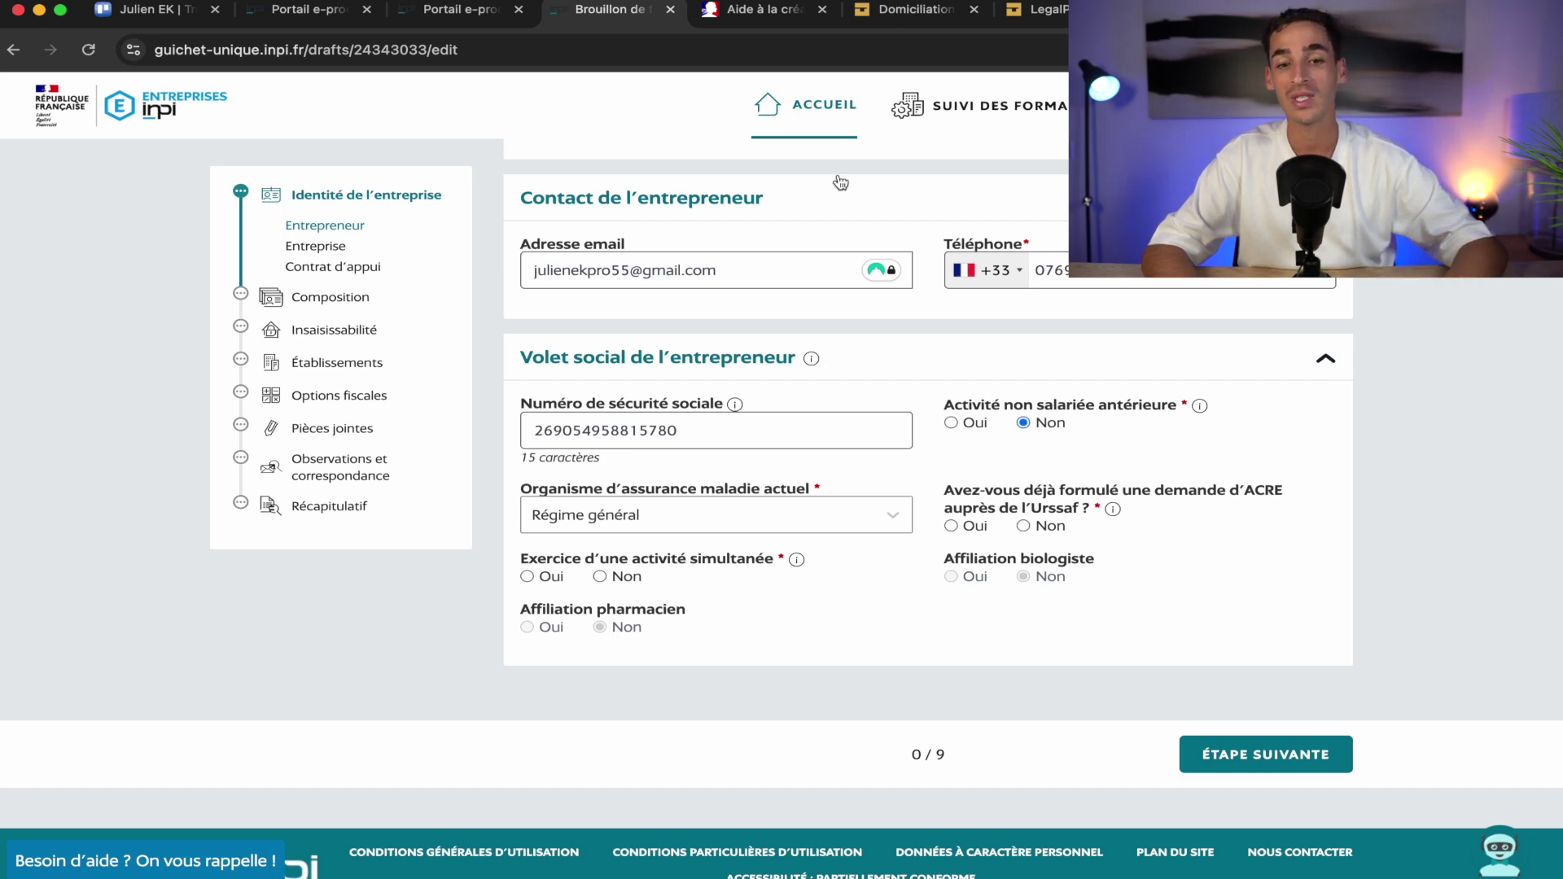
pyautogui.click(761, 9)
# Review the Acre eligibility conditions (age 18–25, under 30 without ARE, Cape contract) and return to the INPI draft
pyautogui.scroll(-5, 607, 476)
pyautogui.scroll(-4, 606, 476)
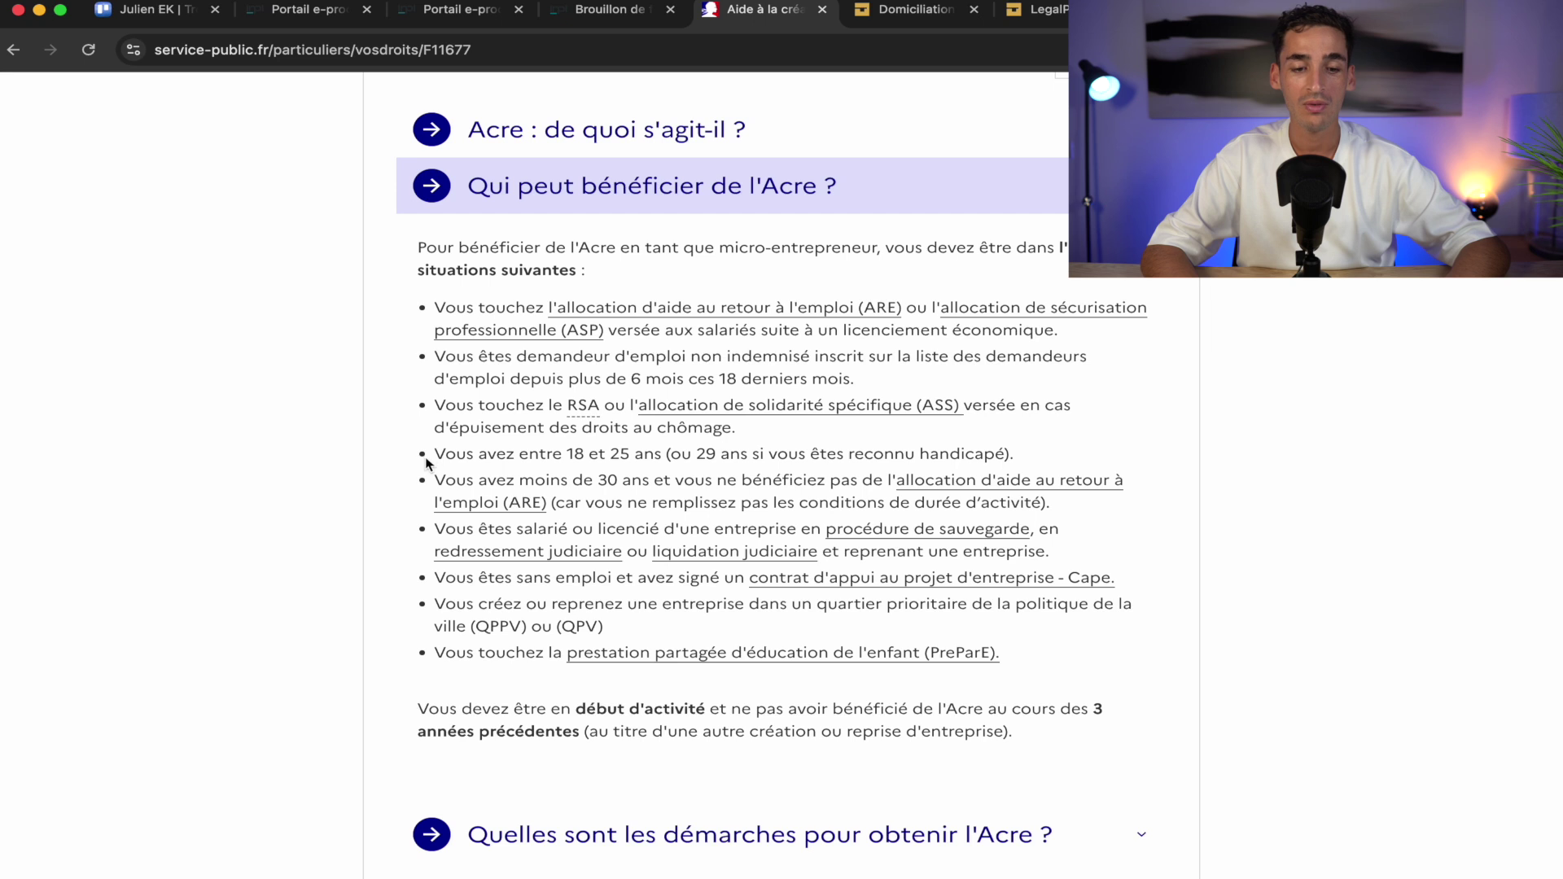
pyautogui.moveTo(432, 455); pyautogui.dragTo(664, 452)
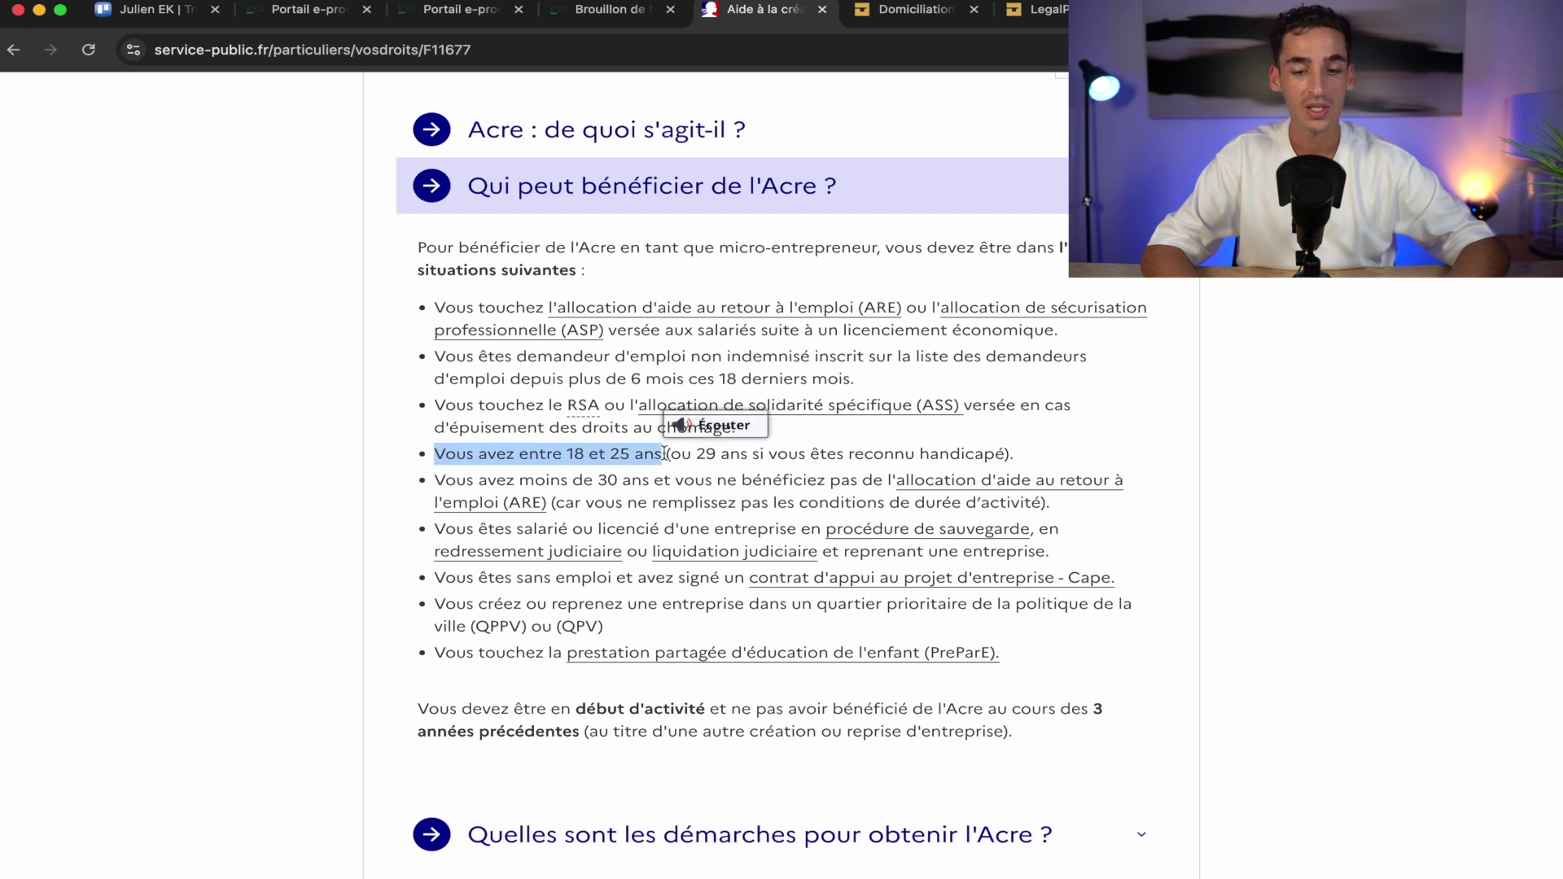
pyautogui.moveTo(439, 478); pyautogui.dragTo(547, 513)
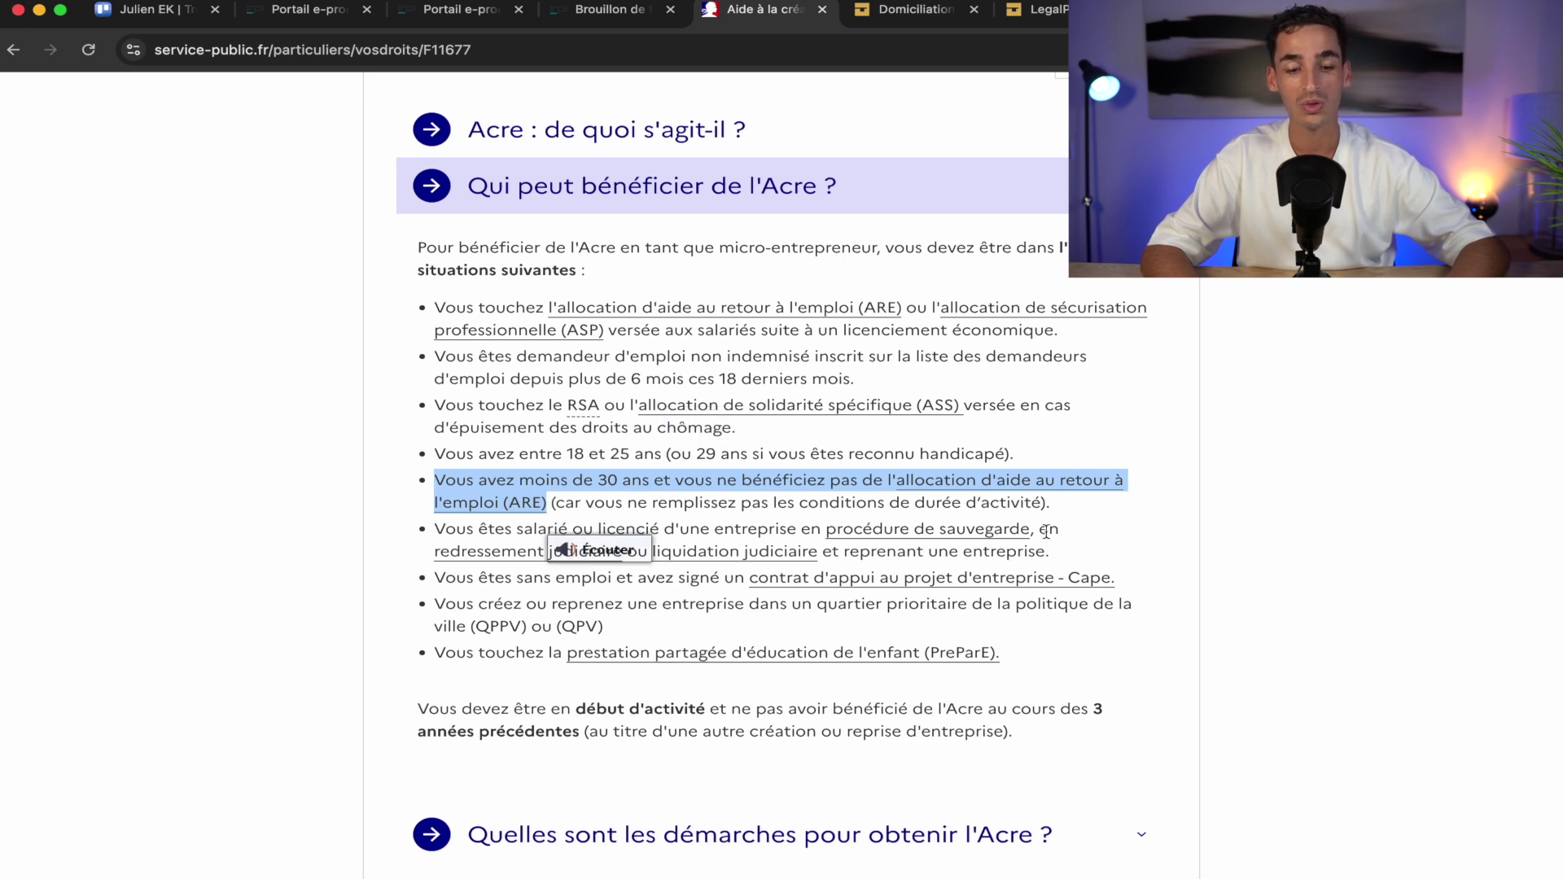
pyautogui.click(1001, 580)
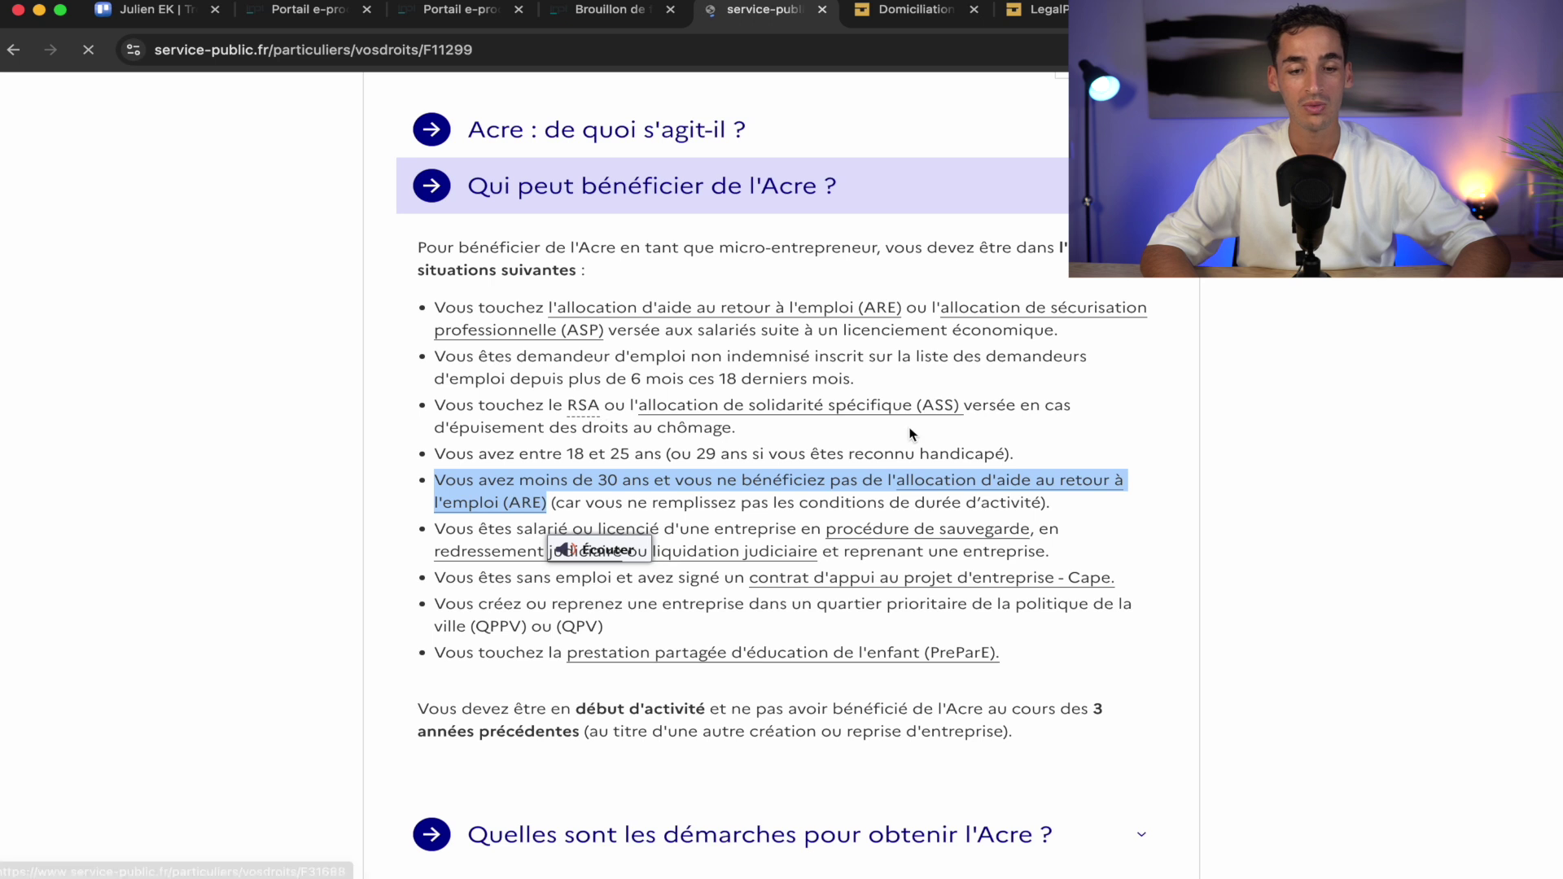
pyautogui.scroll(-8, 721, 588)
pyautogui.scroll(5, 560, 283)
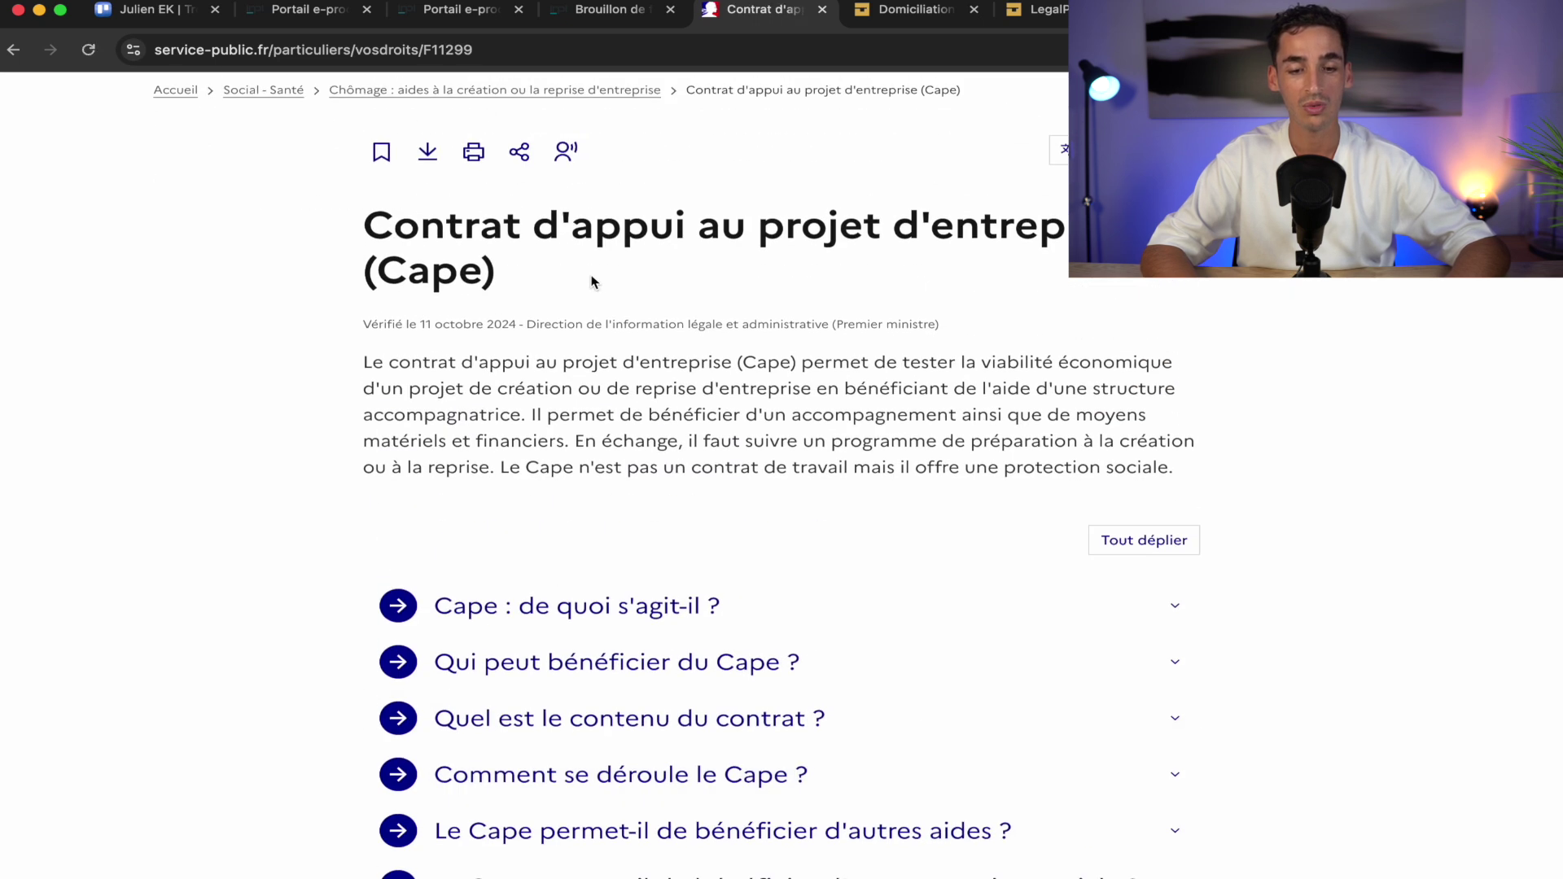
pyautogui.click(11, 52)
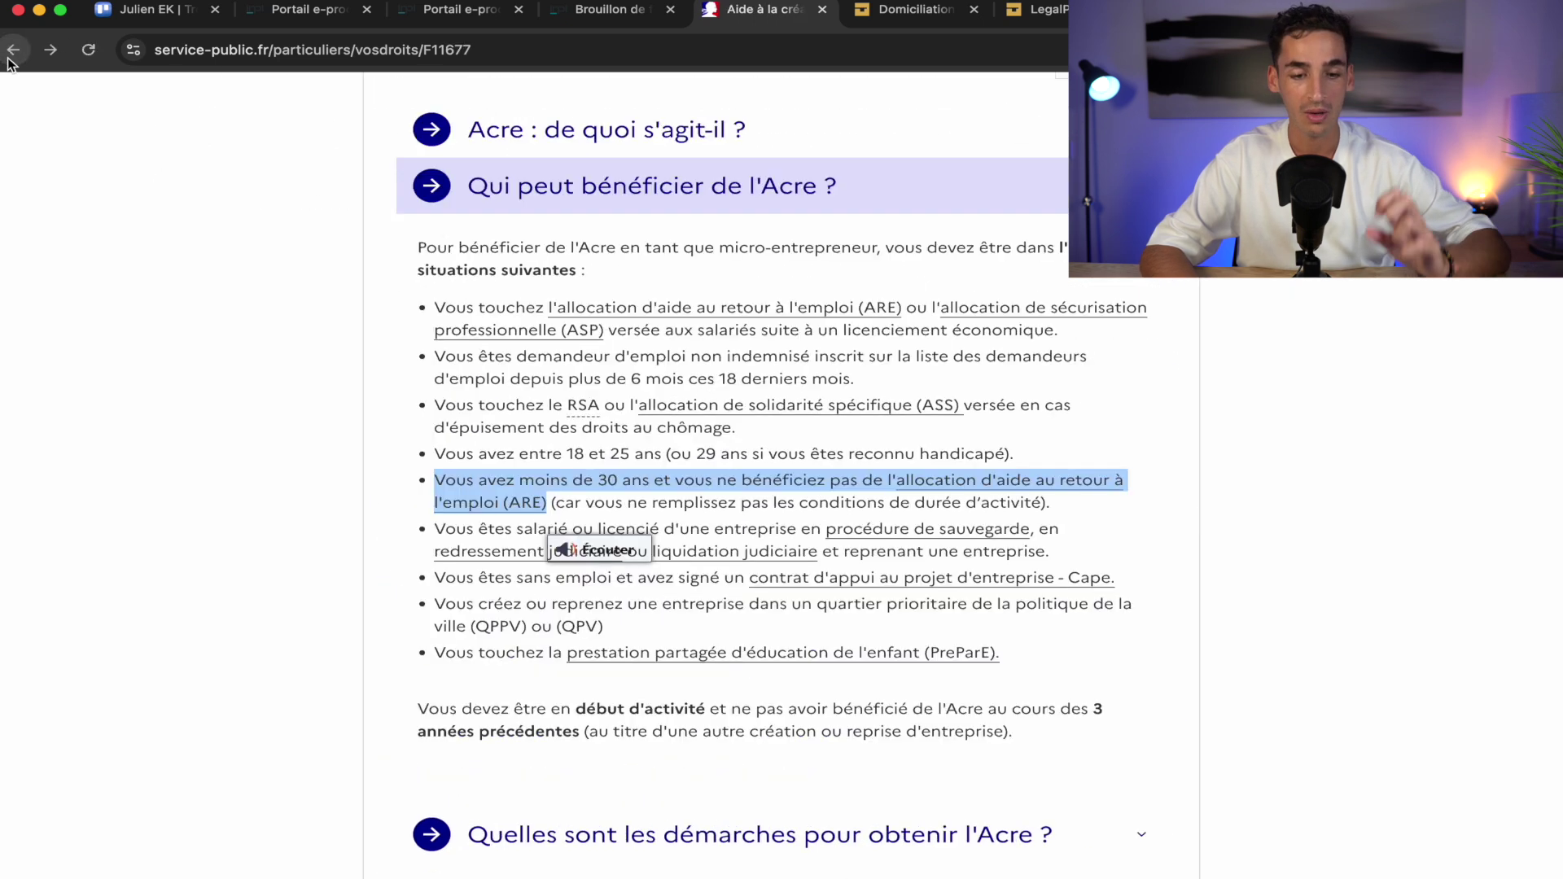
pyautogui.click(332, 329)
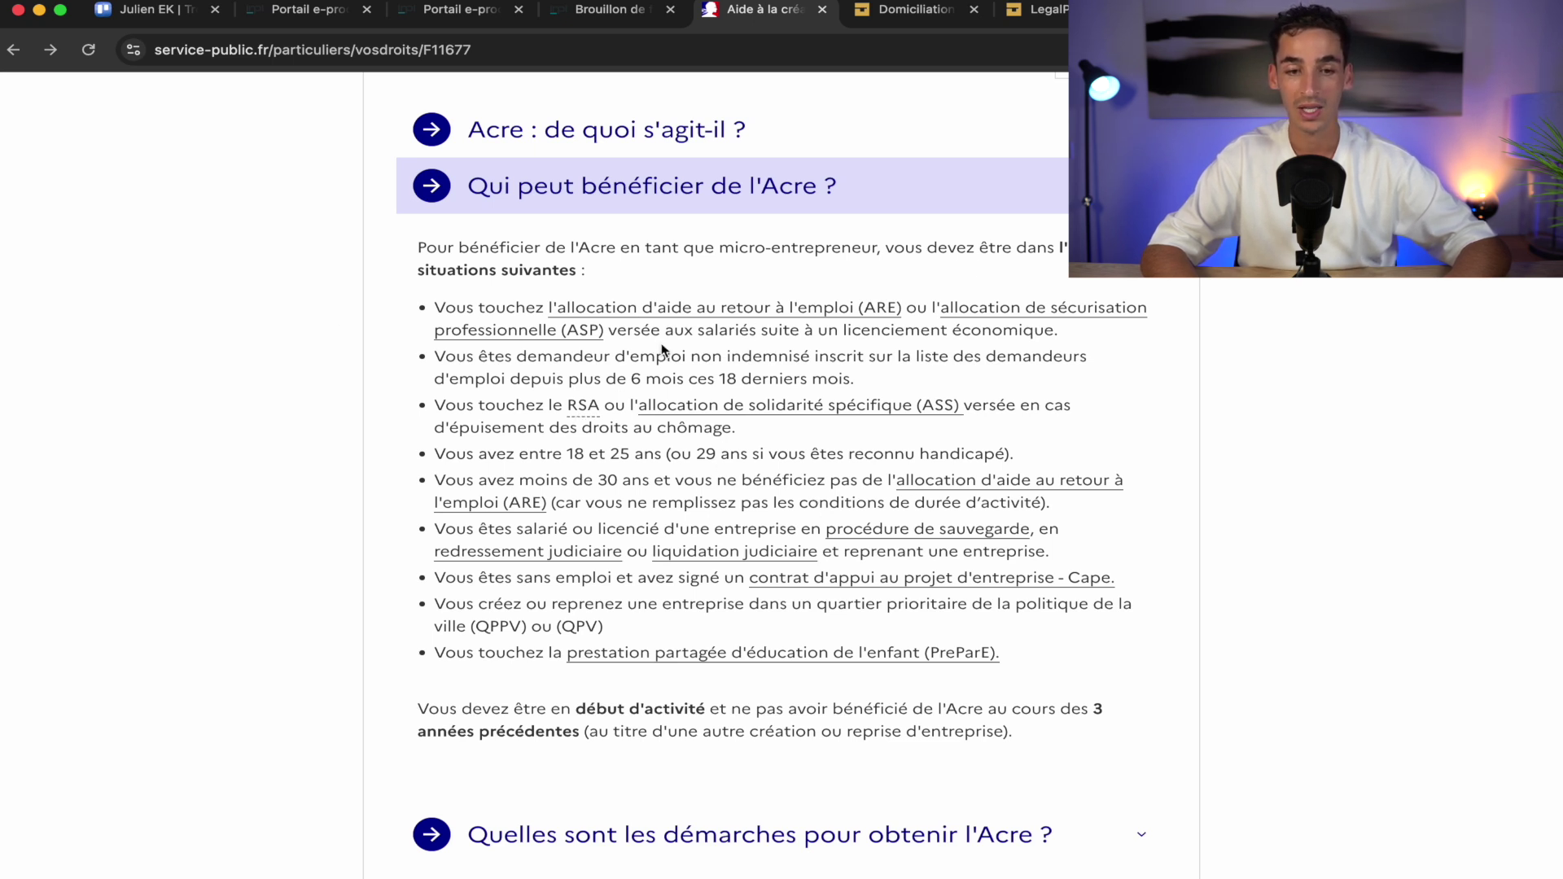
pyautogui.click(611, 10)
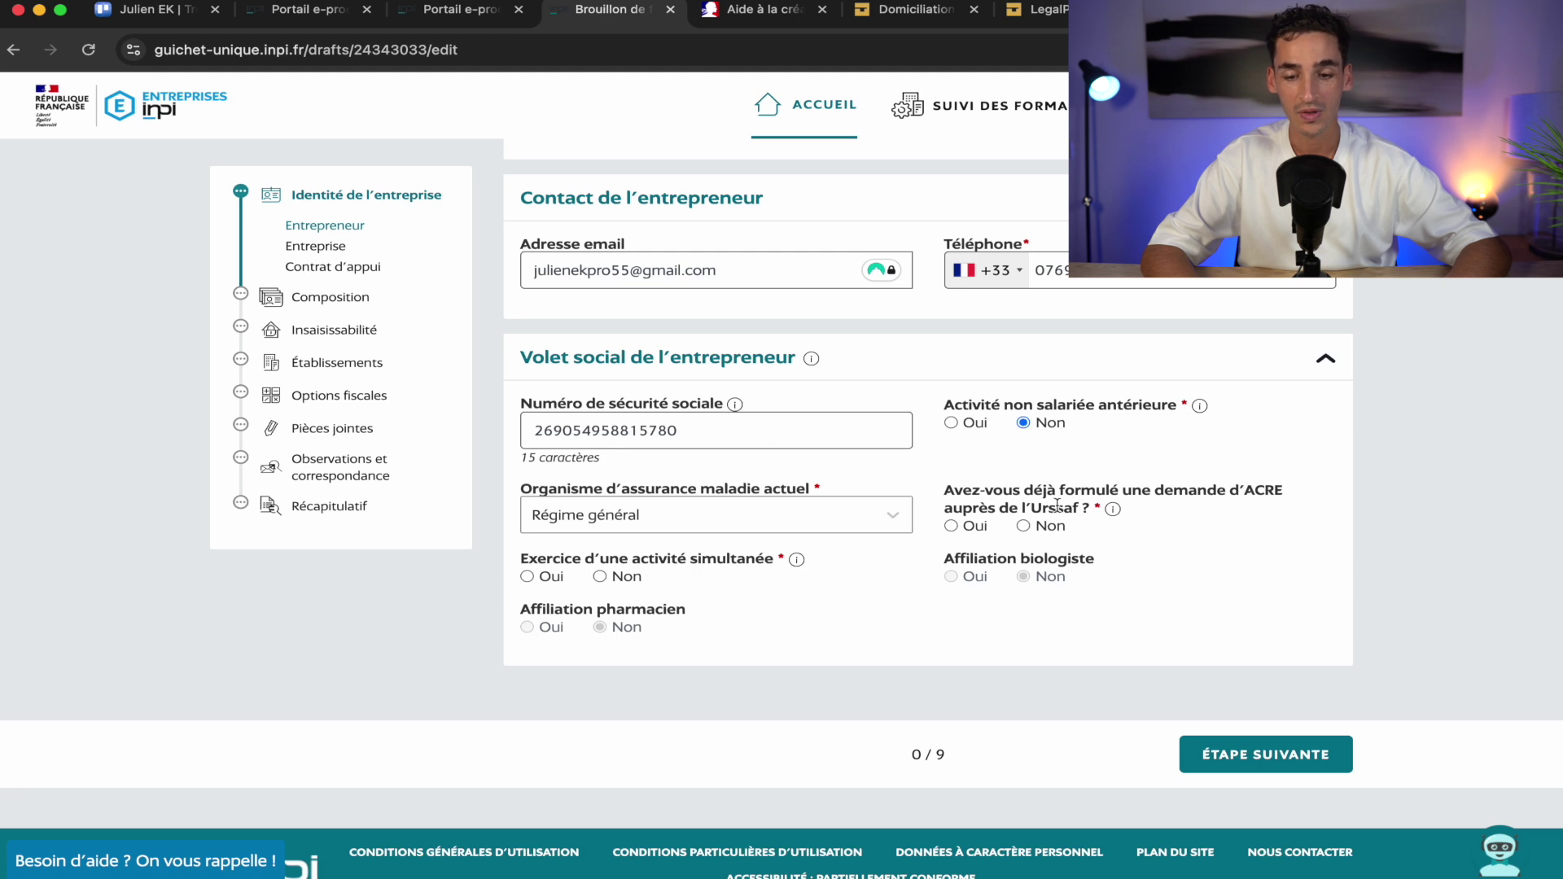
# Answer Non to the earlier Urssaf ACRE request question, then go back to the Acre help page
pyautogui.click(1026, 528)
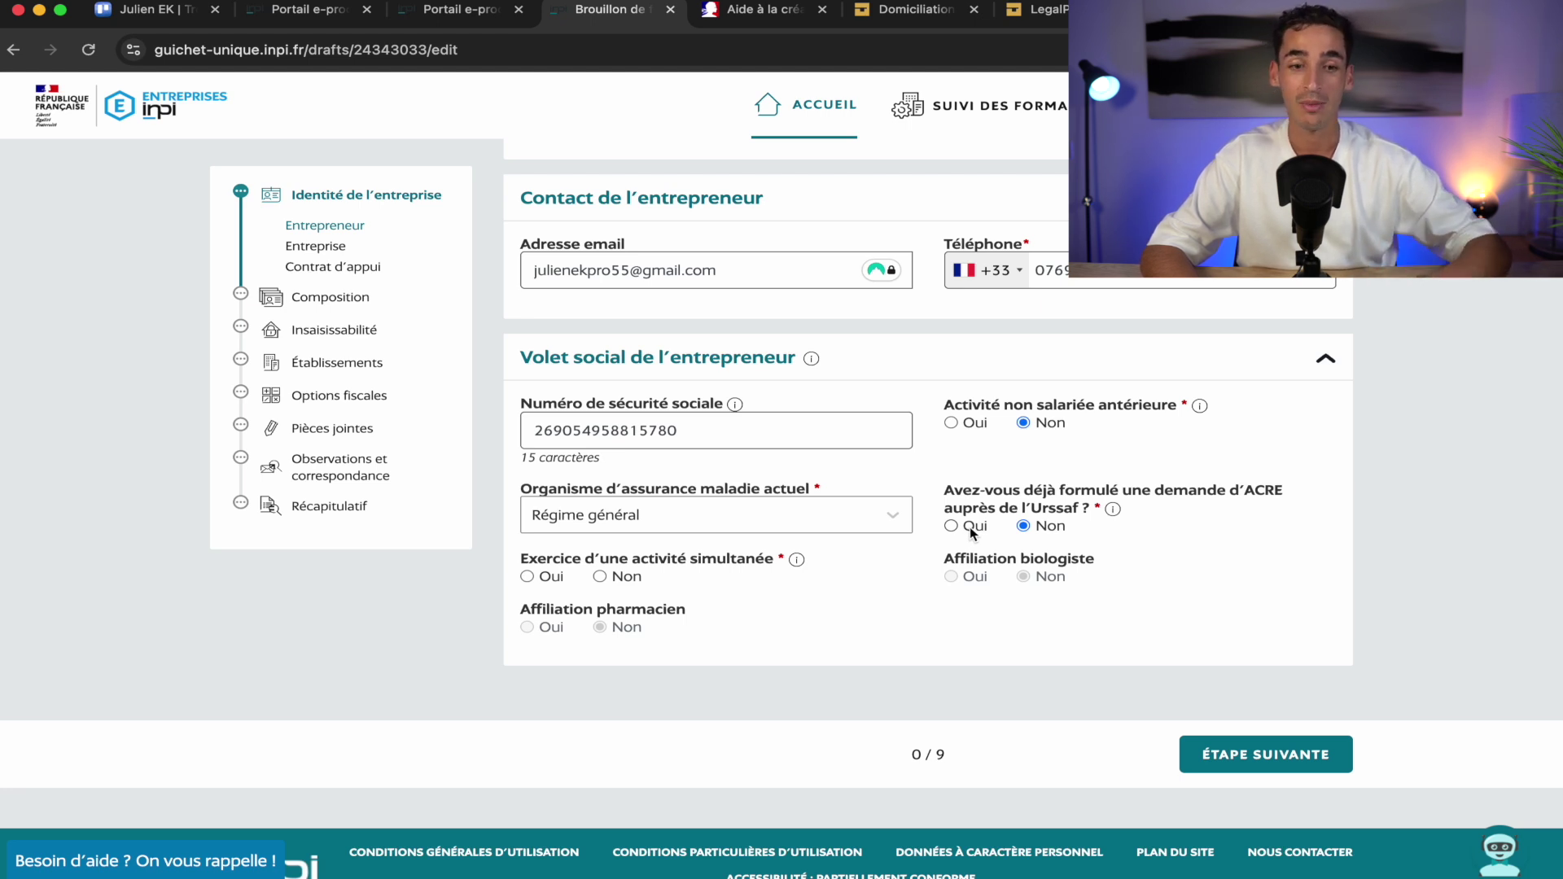
pyautogui.click(762, 11)
# Reread the Acre condition about no Acre in the previous 3 years, then return to the INPI draft
pyautogui.scroll(-1, 624, 316)
pyautogui.scroll(-3, 624, 316)
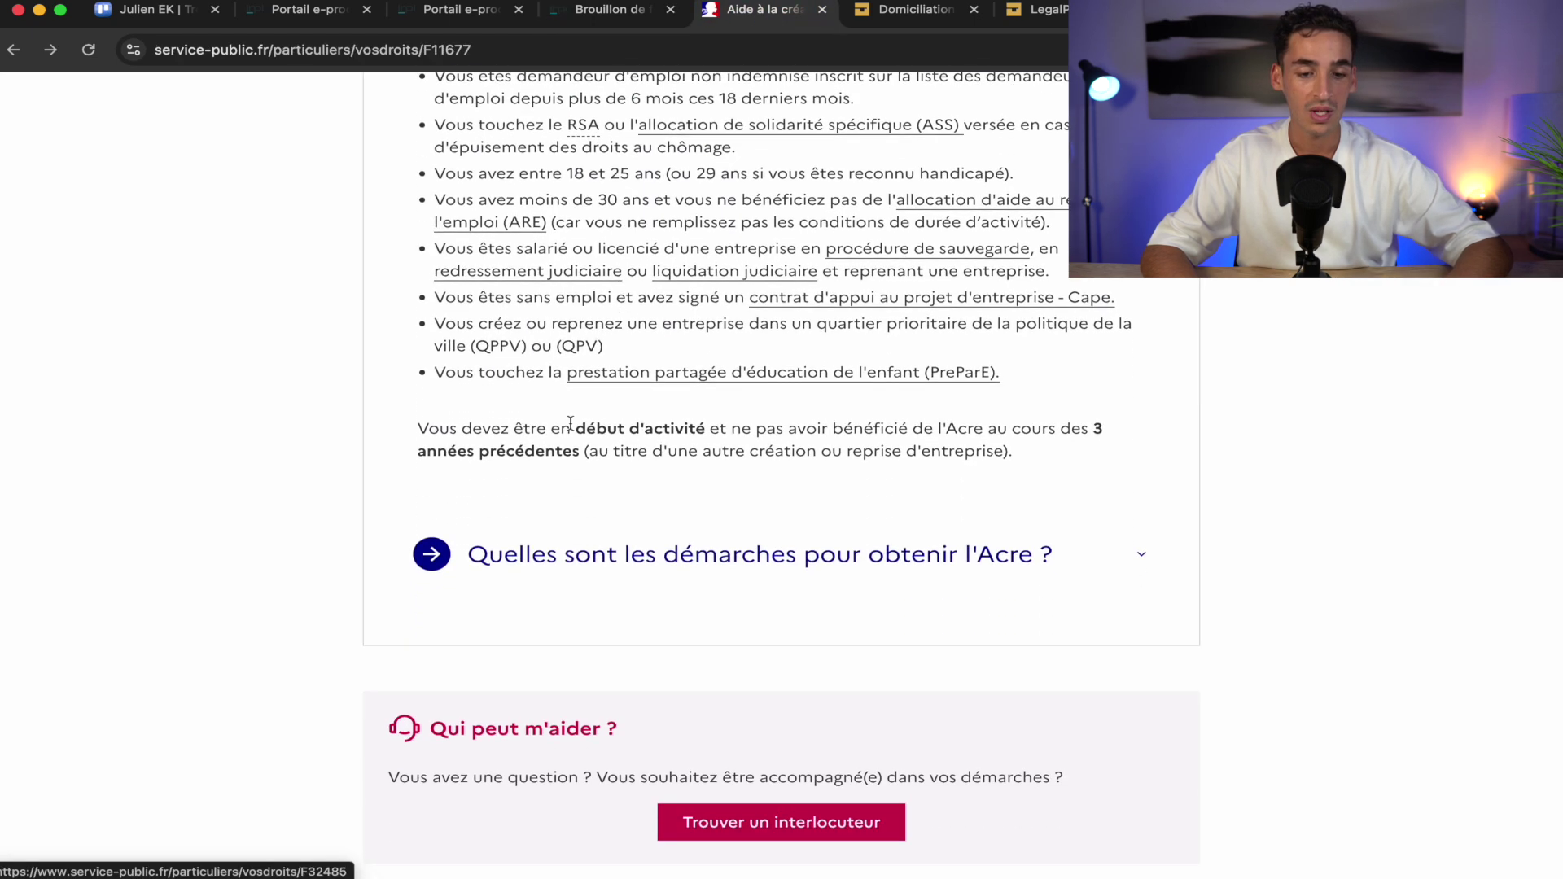
pyautogui.moveTo(1062, 426)
pyautogui.mouseDown()
pyautogui.moveTo(1096, 432)
pyautogui.moveTo(1071, 447)
pyautogui.mouseUp()
pyautogui.click(1072, 447)
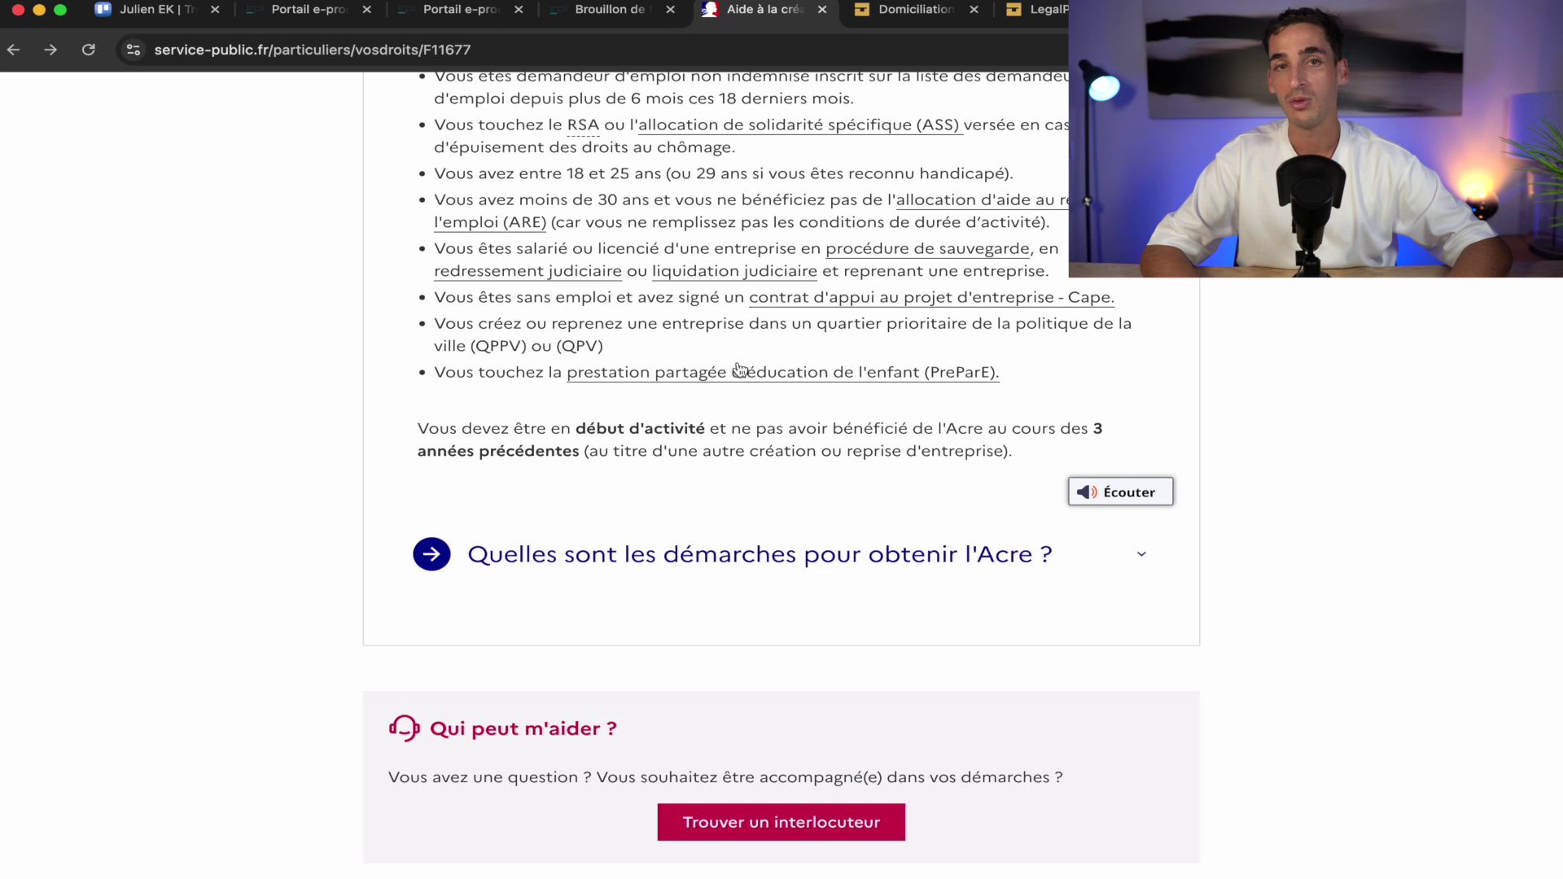
pyautogui.click(593, 14)
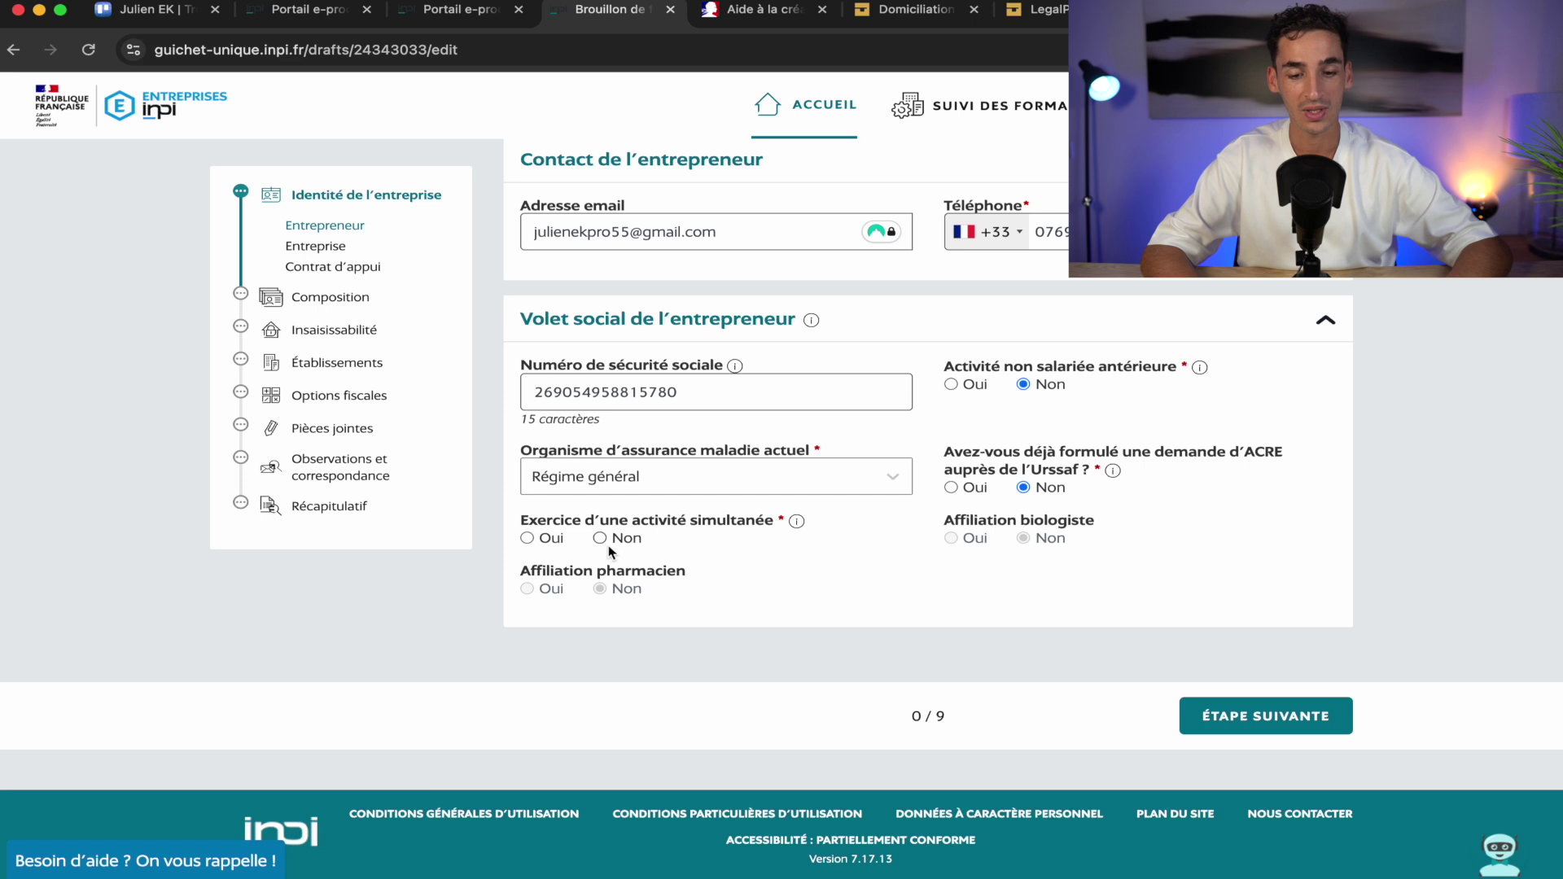
# Advance the dossier from the Entrepreneur step to the Entreprise step (1/9)
pyautogui.click(1299, 718)
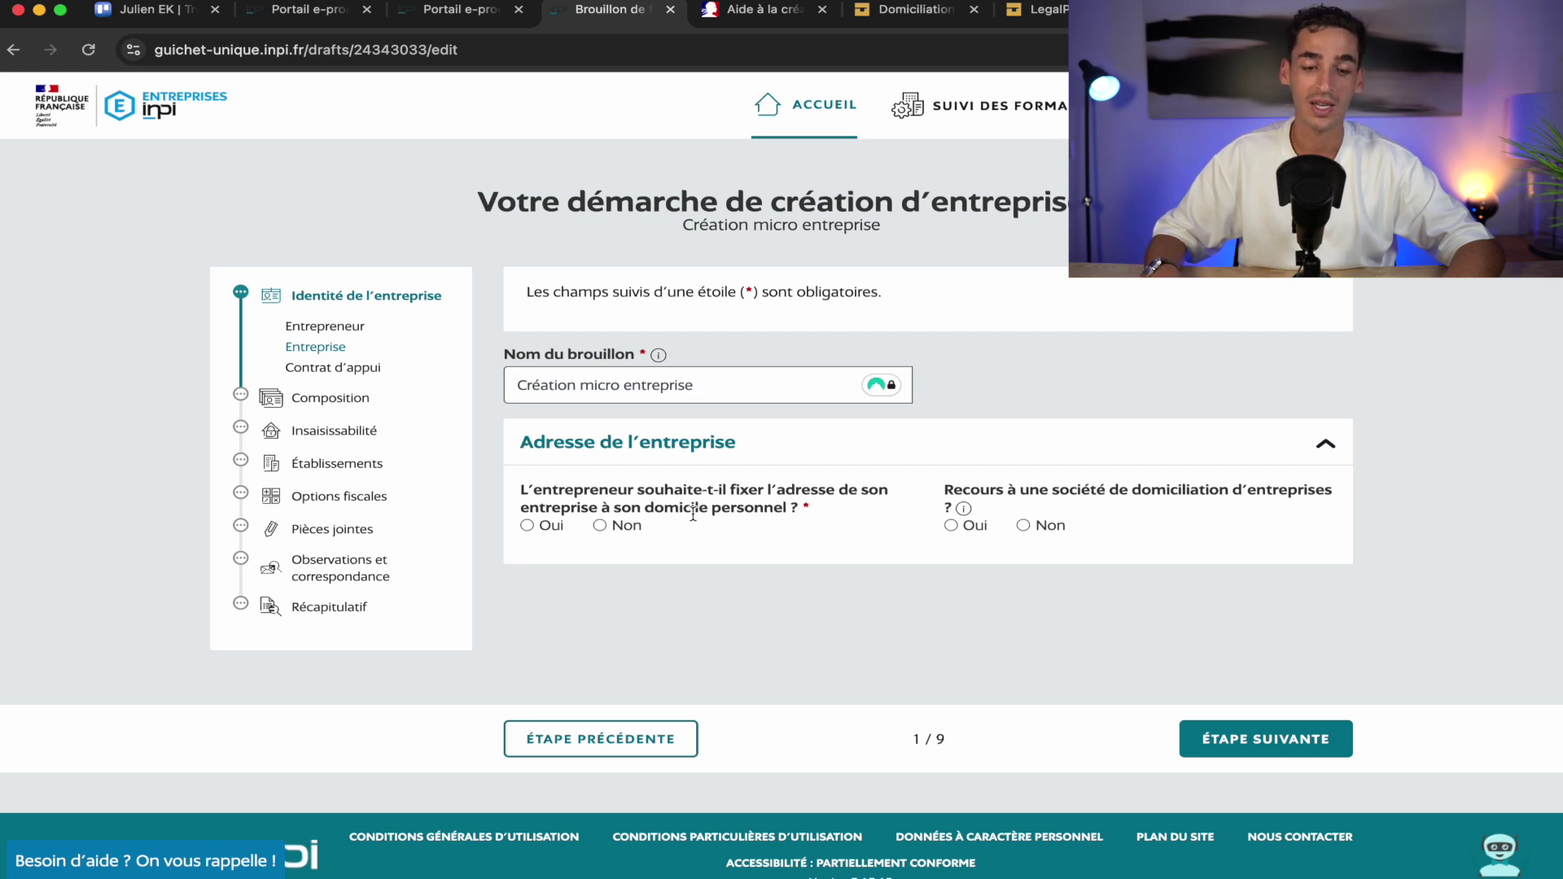
# Answer 'Oui' to fixing the company address at the home, then read the relocation warning and consent text
pyautogui.click(527, 526)
pyautogui.scroll(-2, 527, 528)
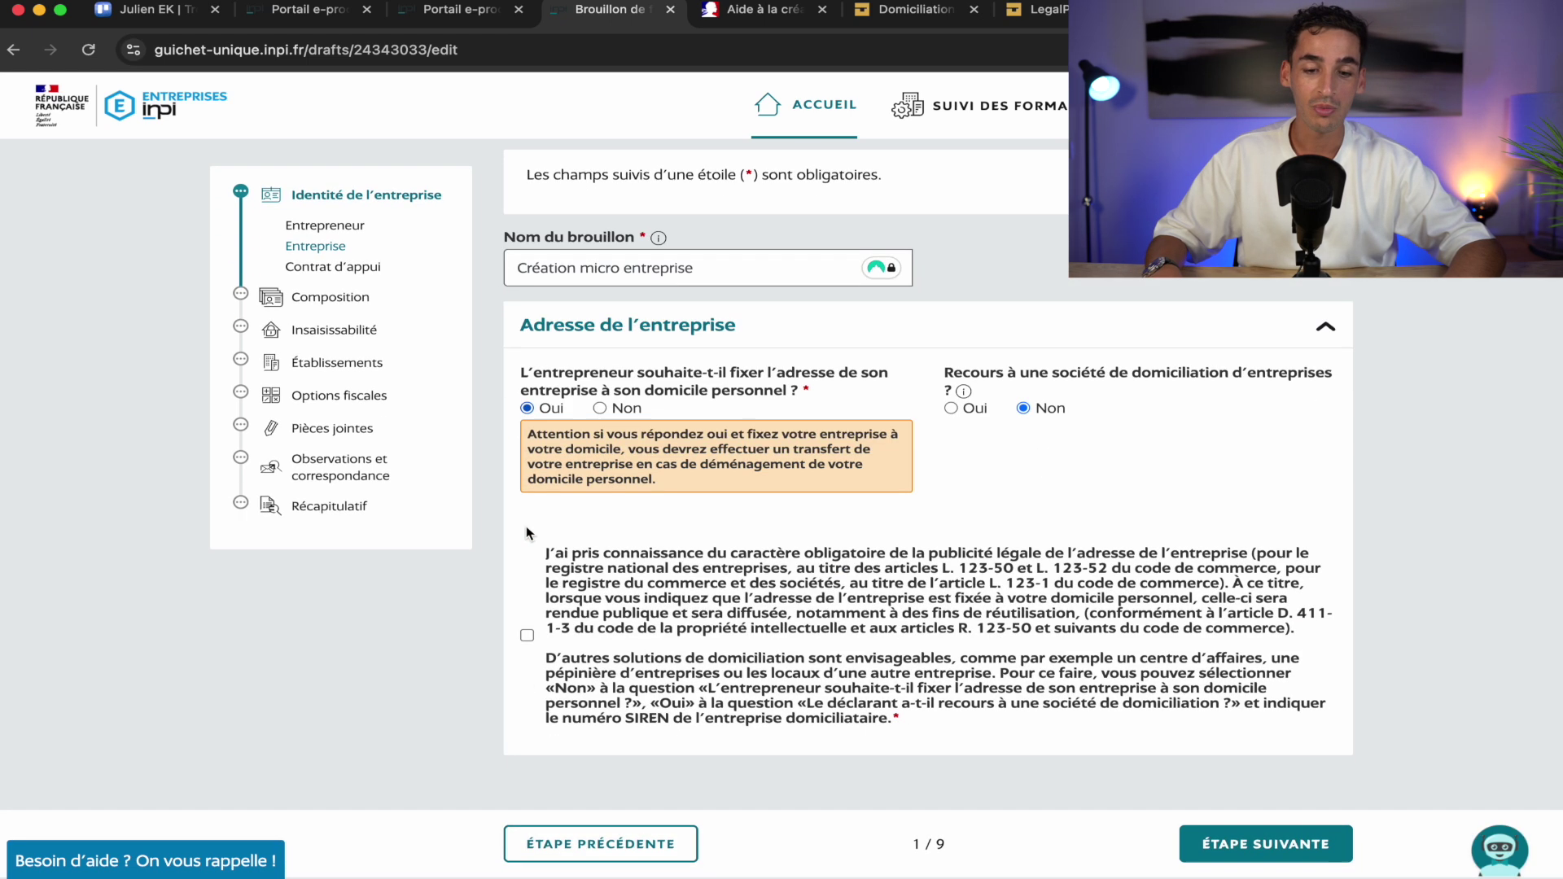
pyautogui.scroll(-1, 709, 528)
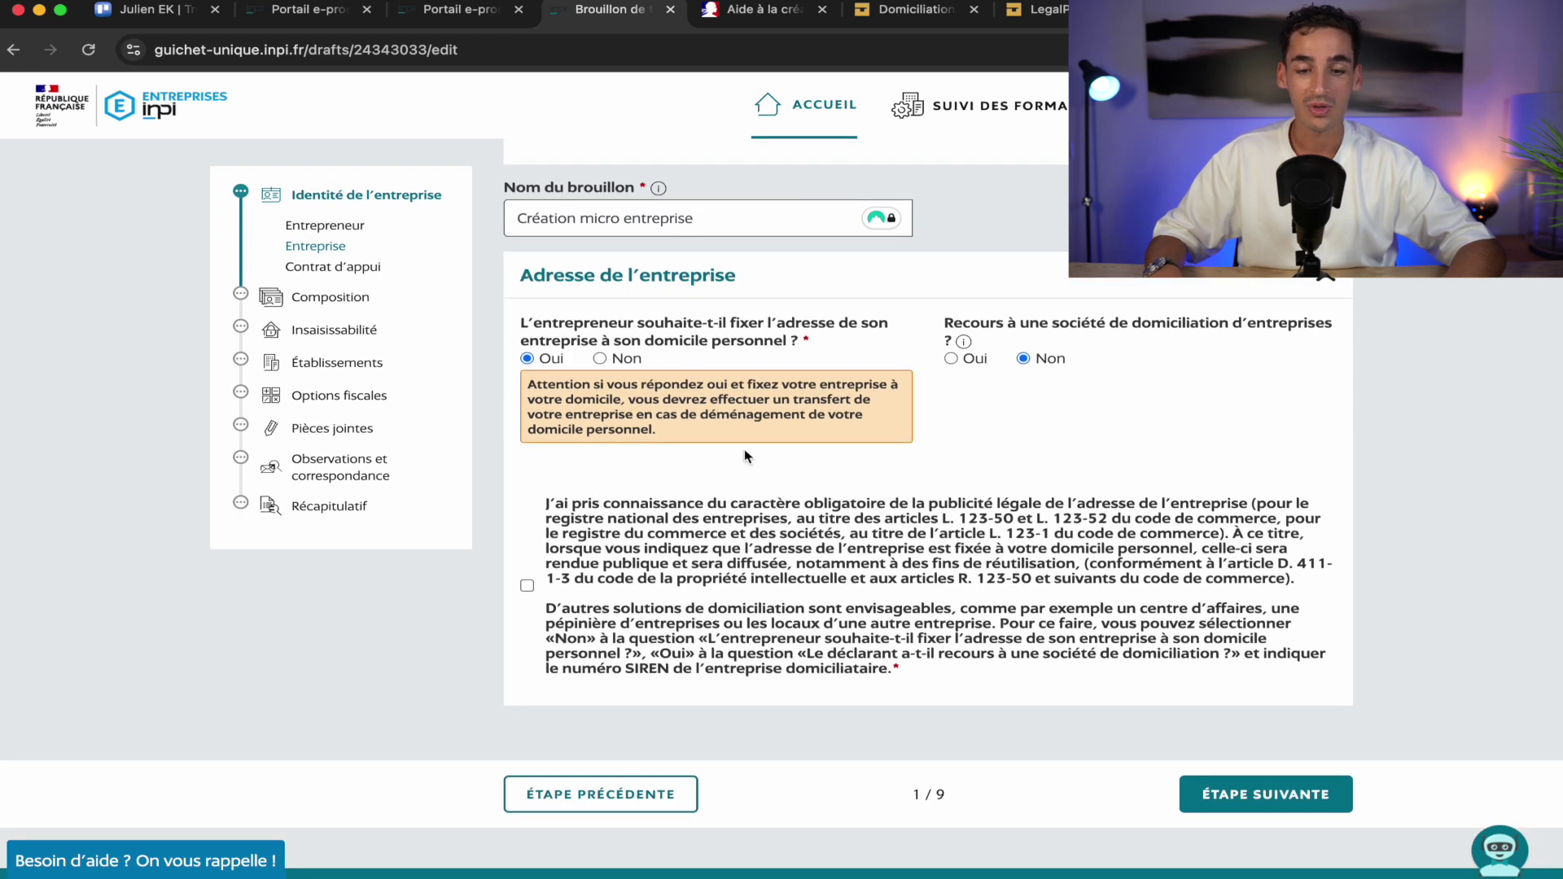
pyautogui.scroll(-2, 715, 454)
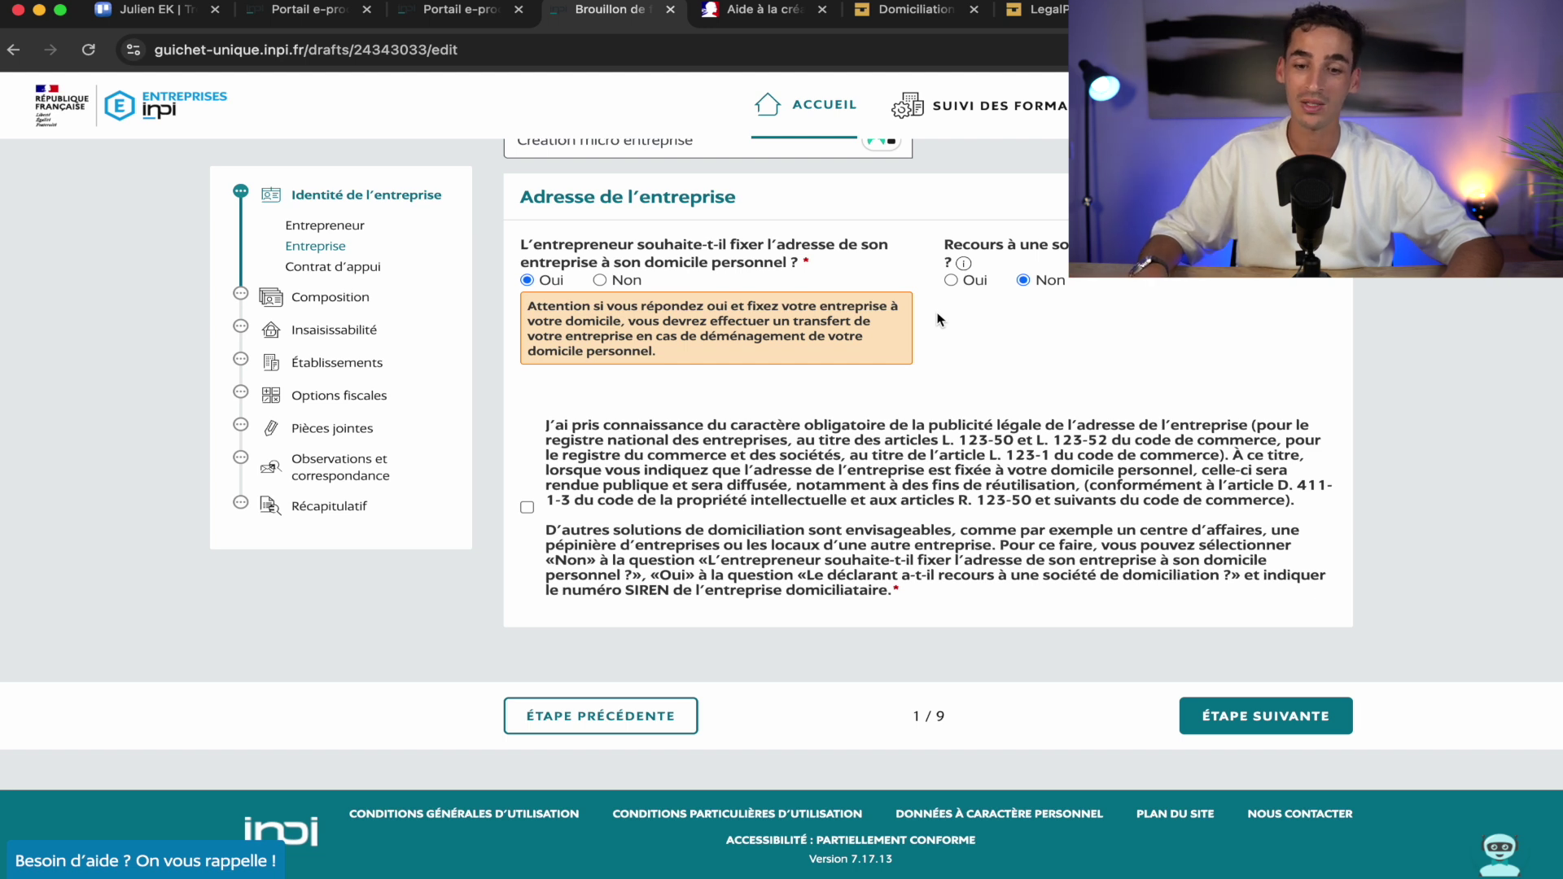
# Answer 'Oui' to using a domiciliation company, then switch to LegalPlace's domiciliation page
pyautogui.click(951, 281)
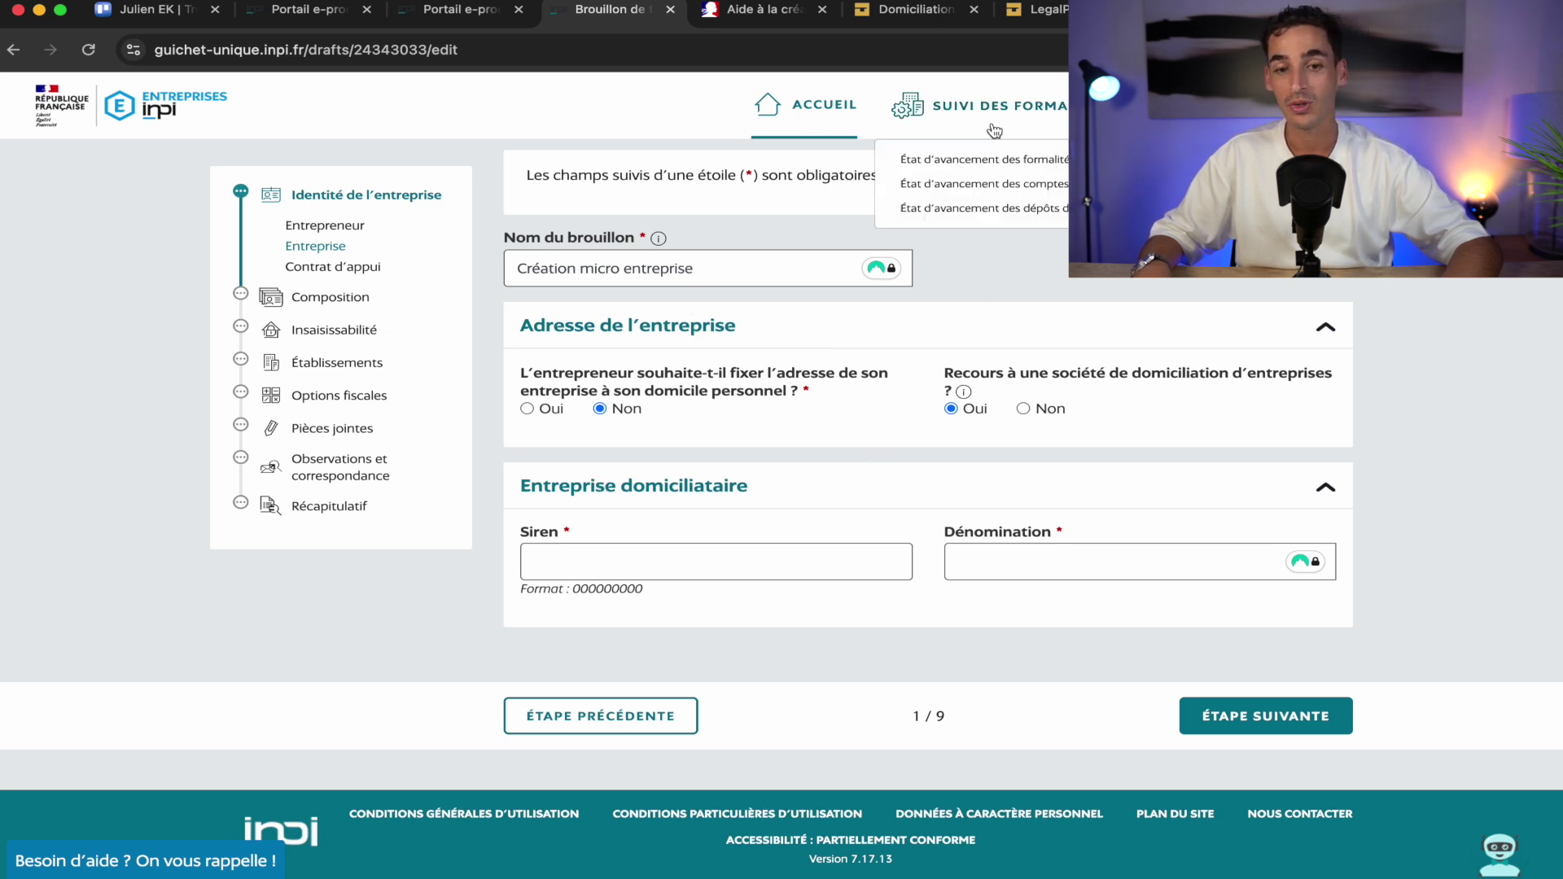
pyautogui.click(919, 12)
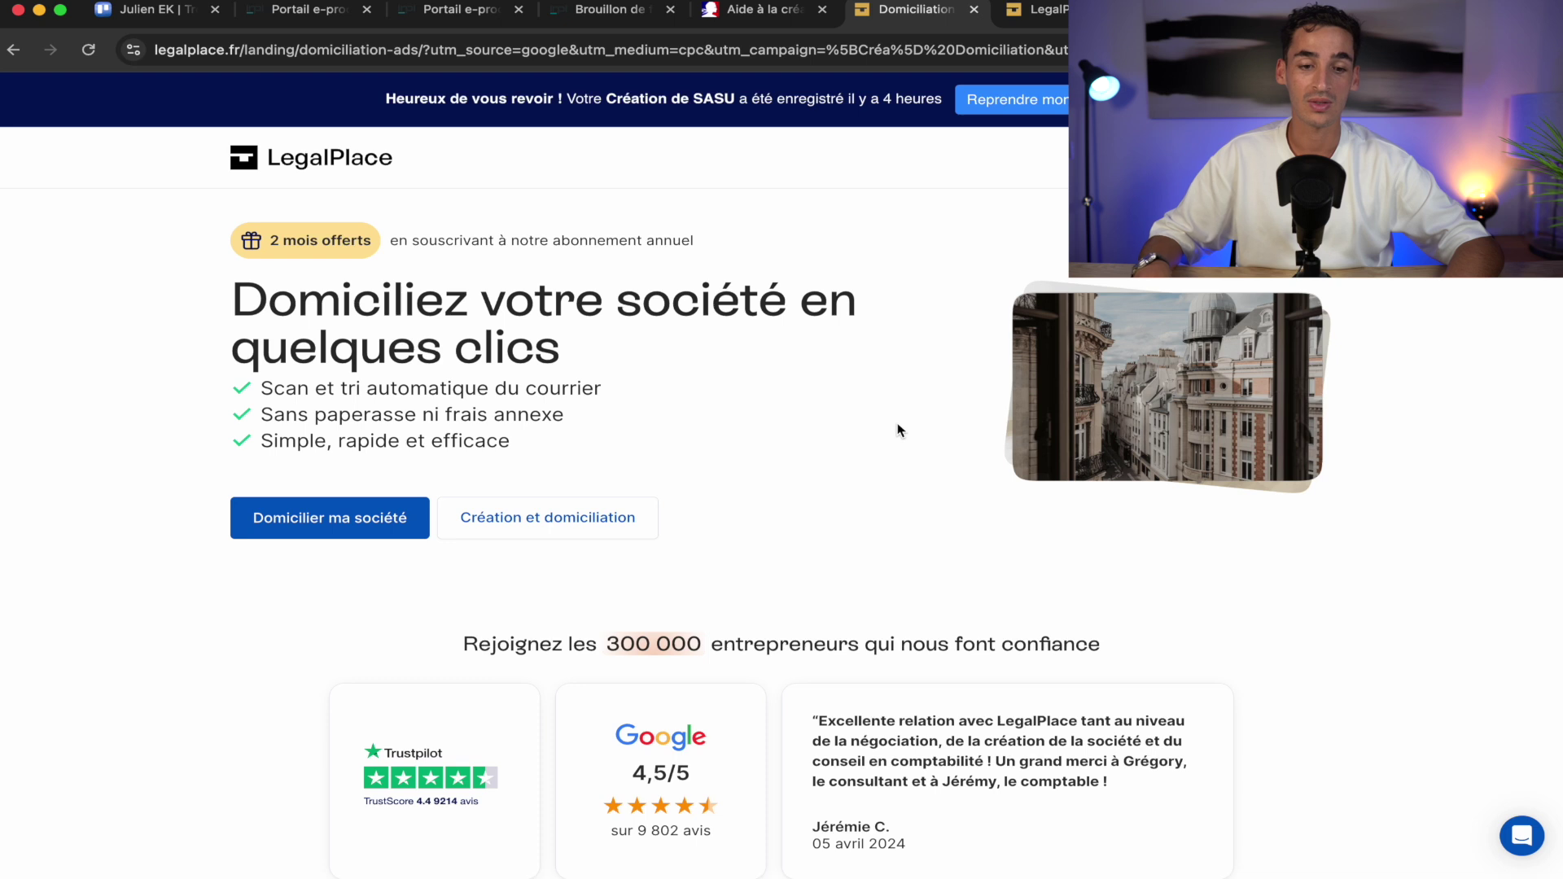
# Look over LegalPlace's domiciliation offer, then return to the INPI draft's domiciliation section
pyautogui.scroll(-2, 898, 429)
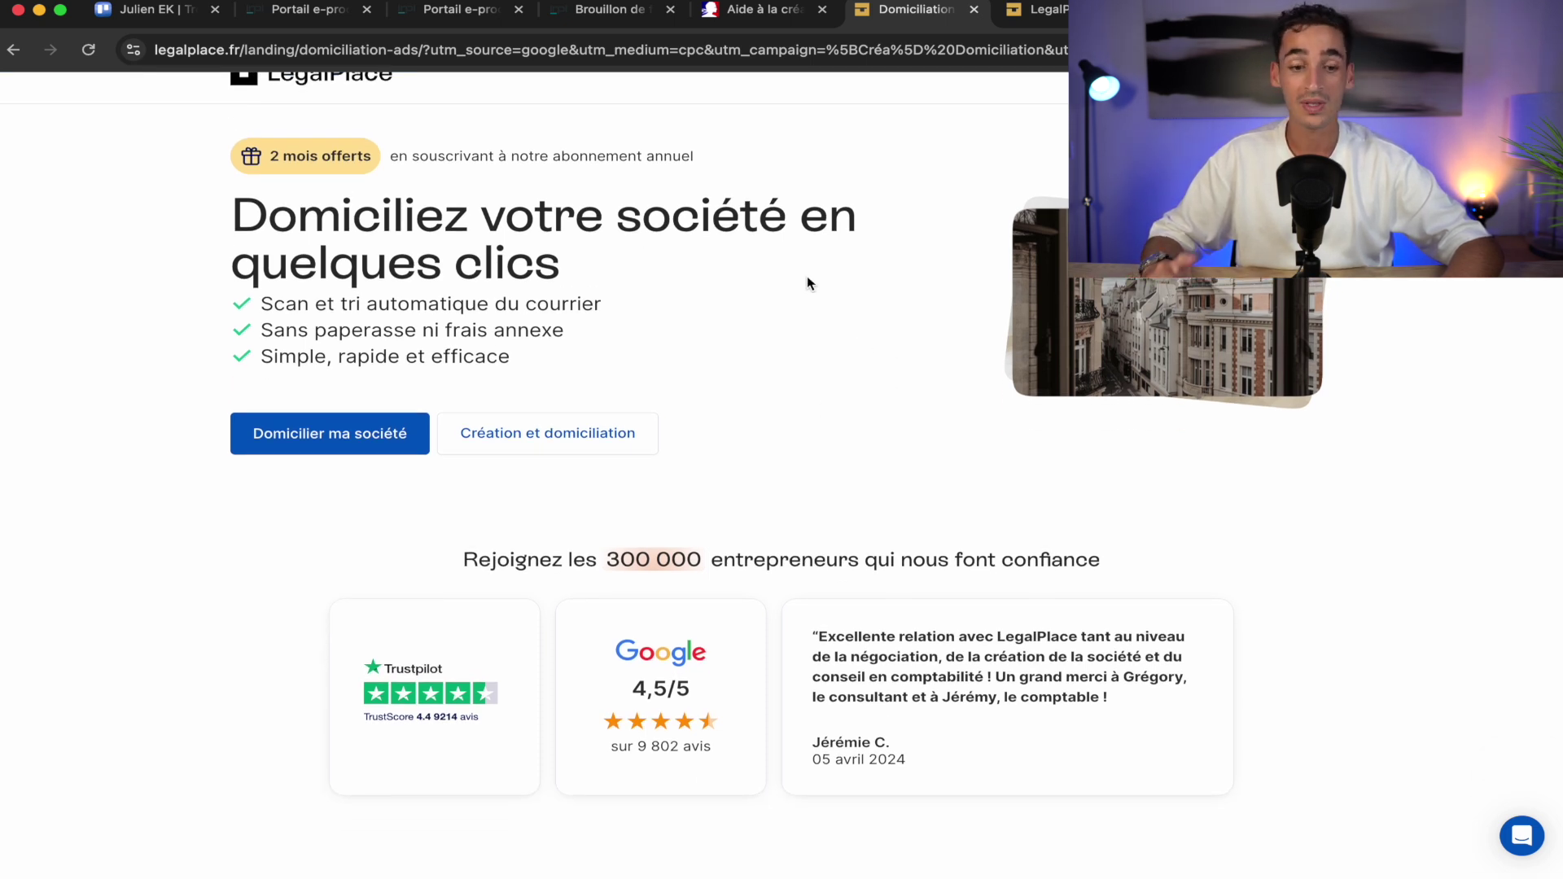
pyautogui.scroll(-6, 809, 281)
pyautogui.scroll(6, 808, 284)
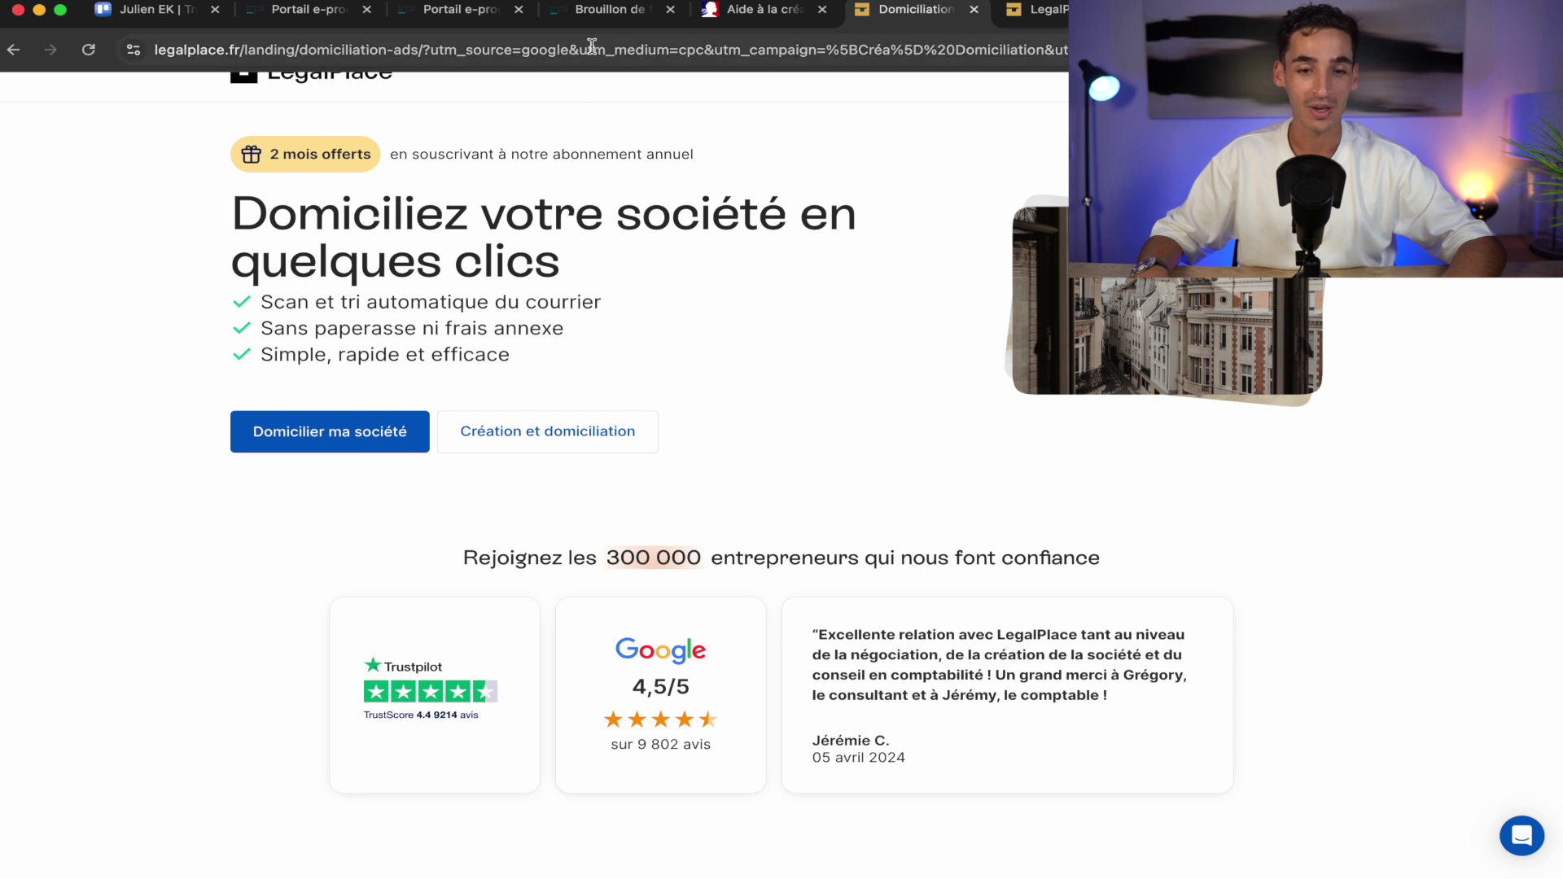
pyautogui.click(605, 18)
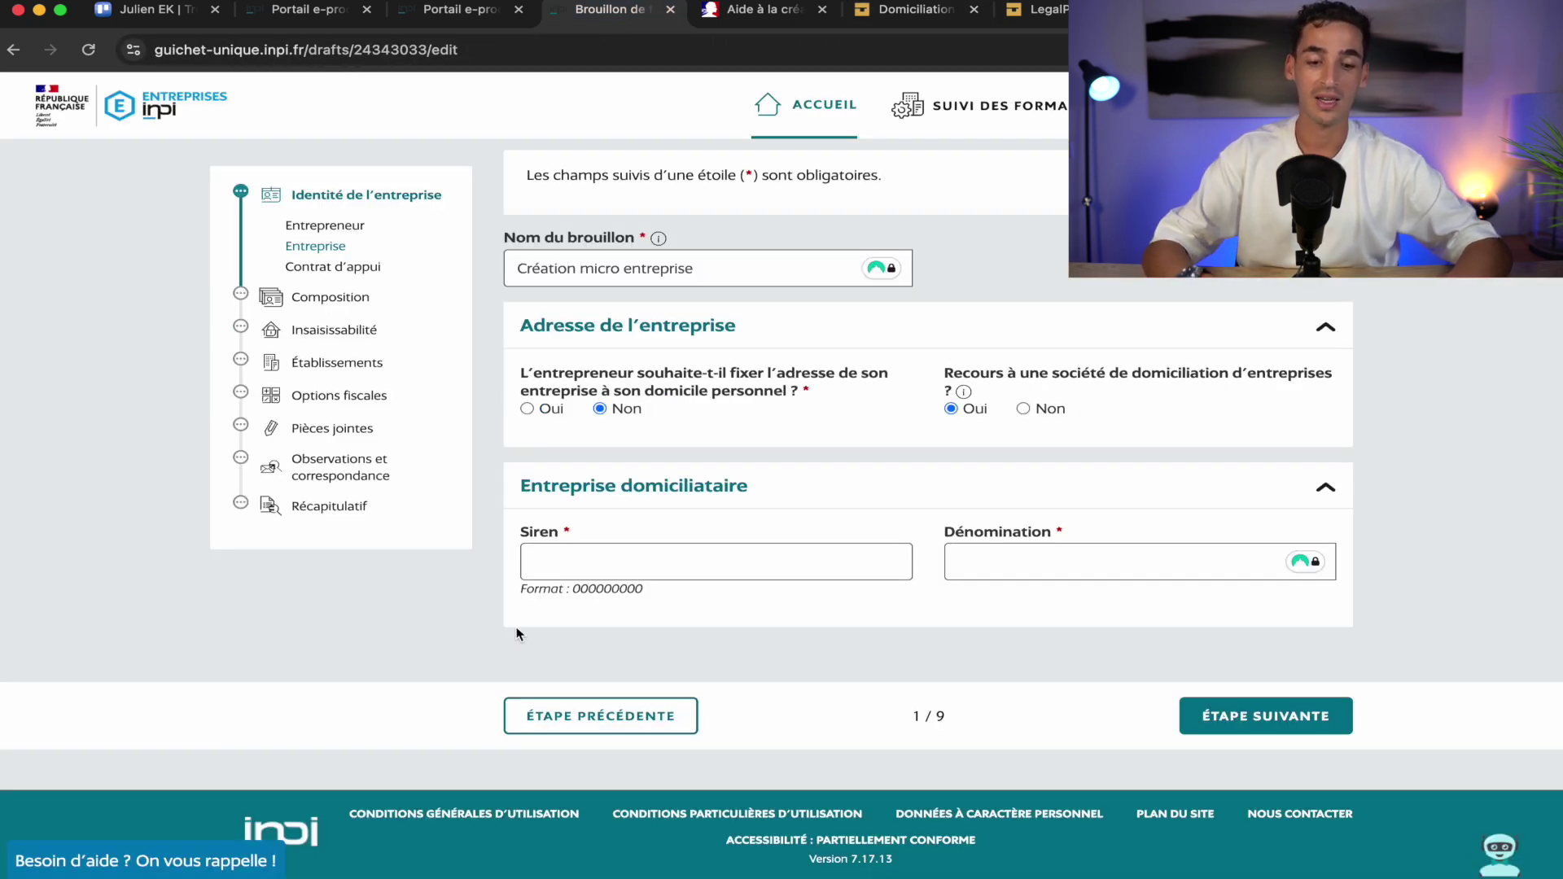
# Enter 'Legalplace' as the domiciliation company's Dénomination and bring up Google results showing its SIREN
pyautogui.click(988, 569)
pyautogui.write('Legalplace')
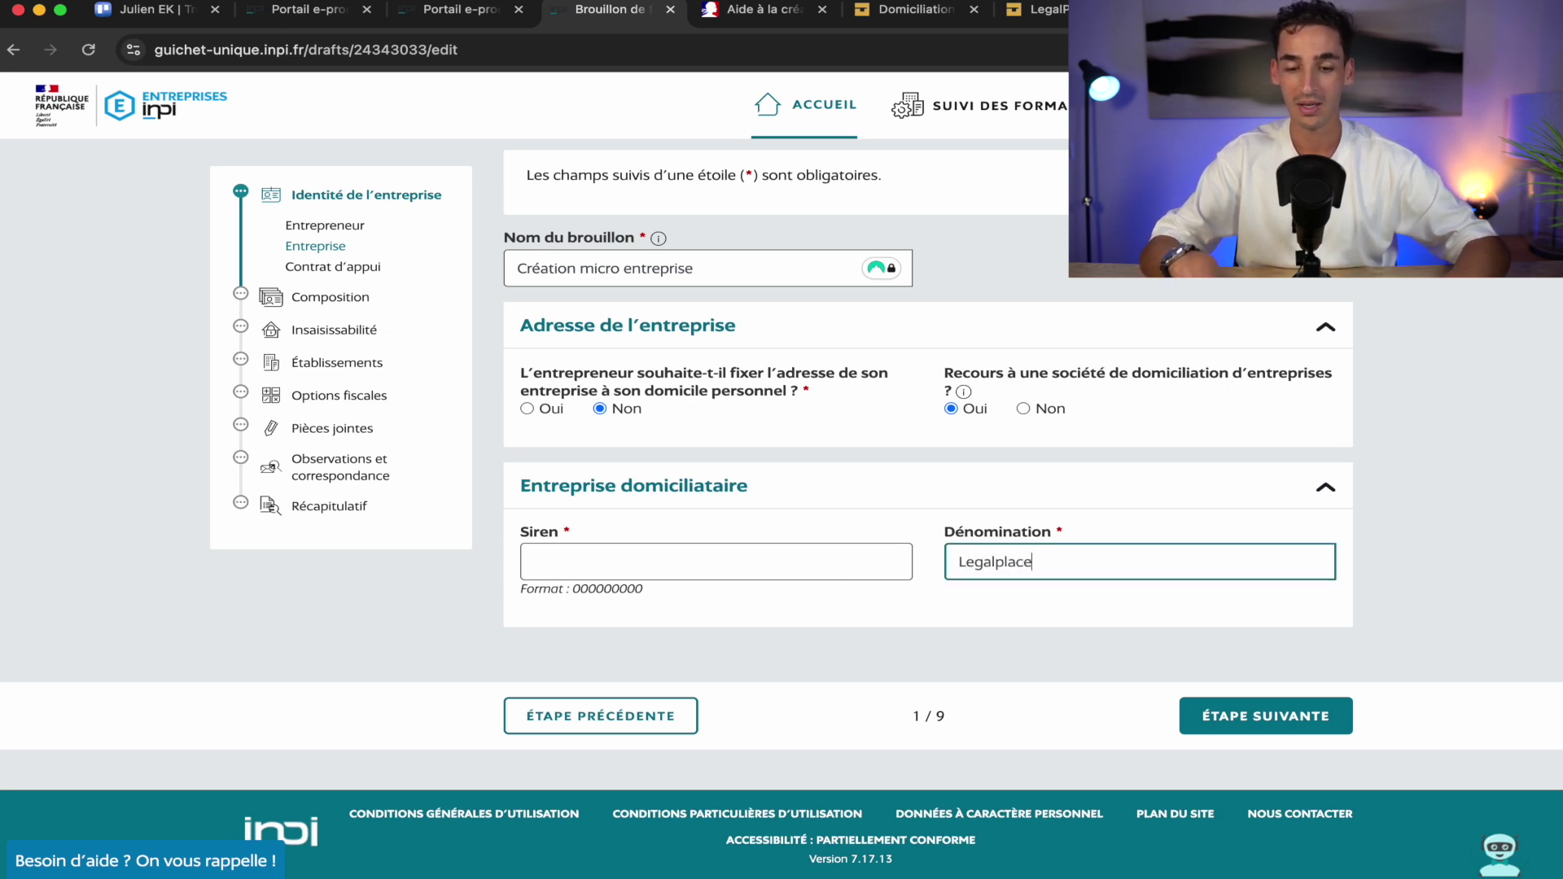
pyautogui.click(1004, 615)
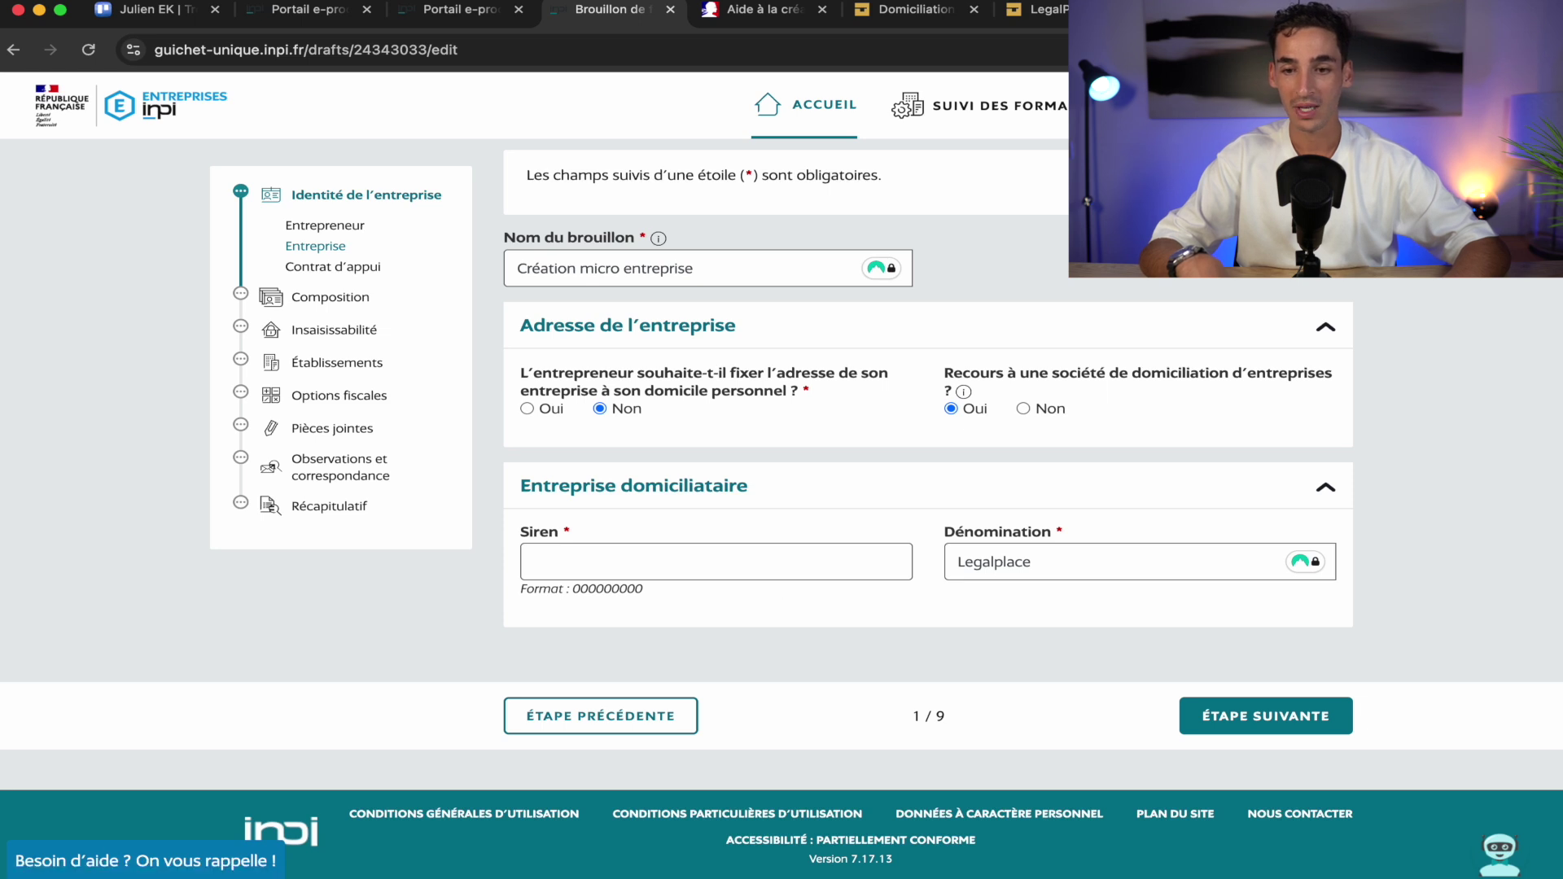
pyautogui.click(1222, 10)
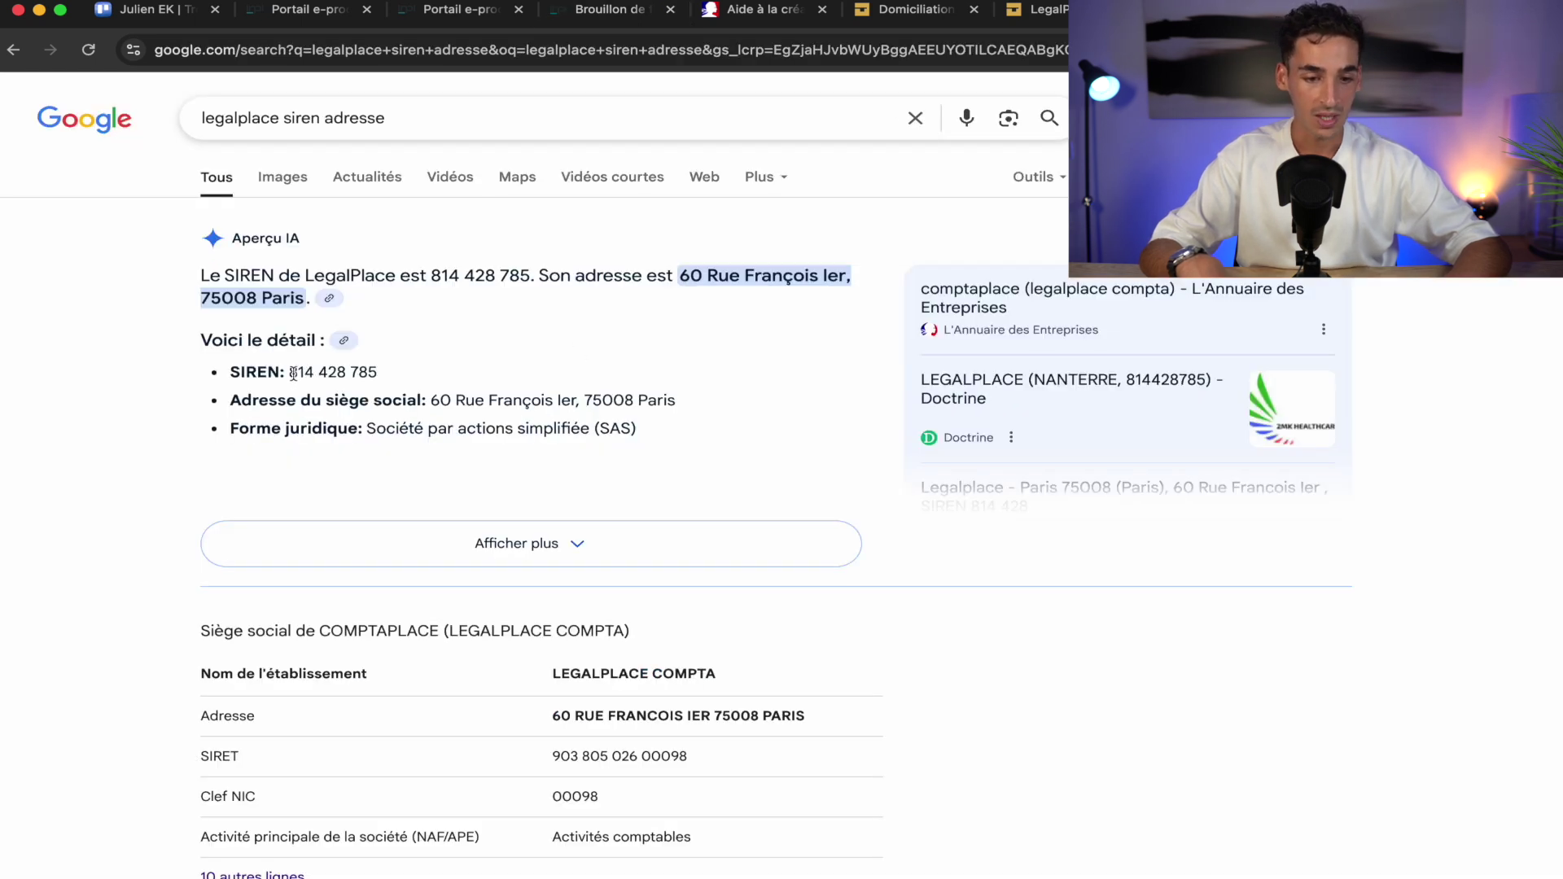
pyautogui.moveTo(289, 371); pyautogui.dragTo(438, 370)
pyautogui.hotkey('ctrl', 'c')
pyautogui.click(530, 124)
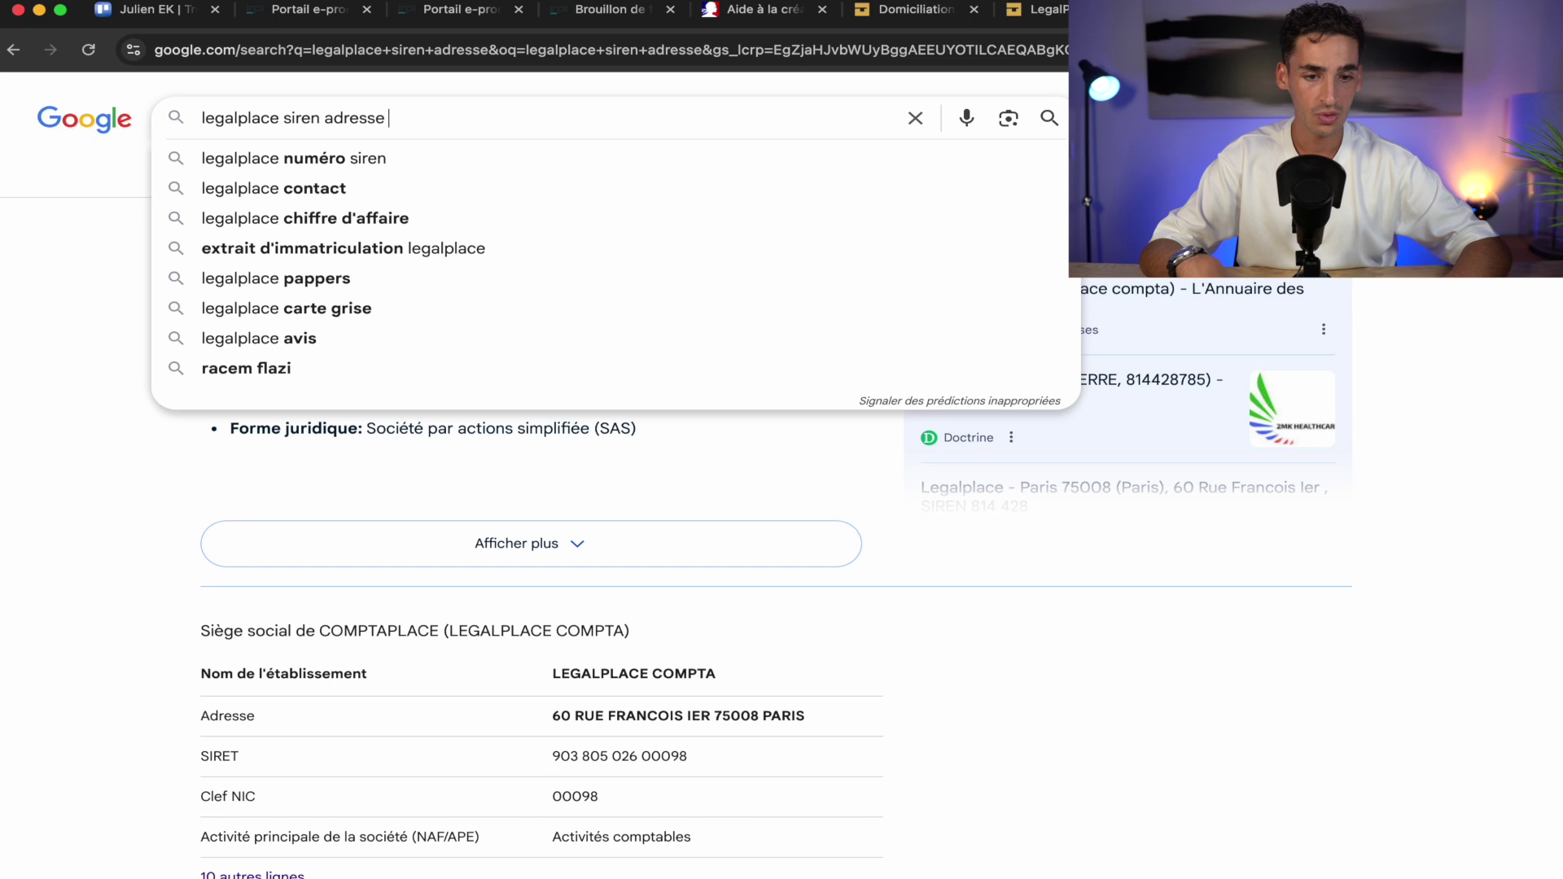
pyautogui.hotkey('ctrl', 'v')
pyautogui.click(423, 119)
pyautogui.press('BackSpace')
pyautogui.click(446, 118)
pyautogui.press('BackSpace')
pyautogui.doubleClick(446, 117)
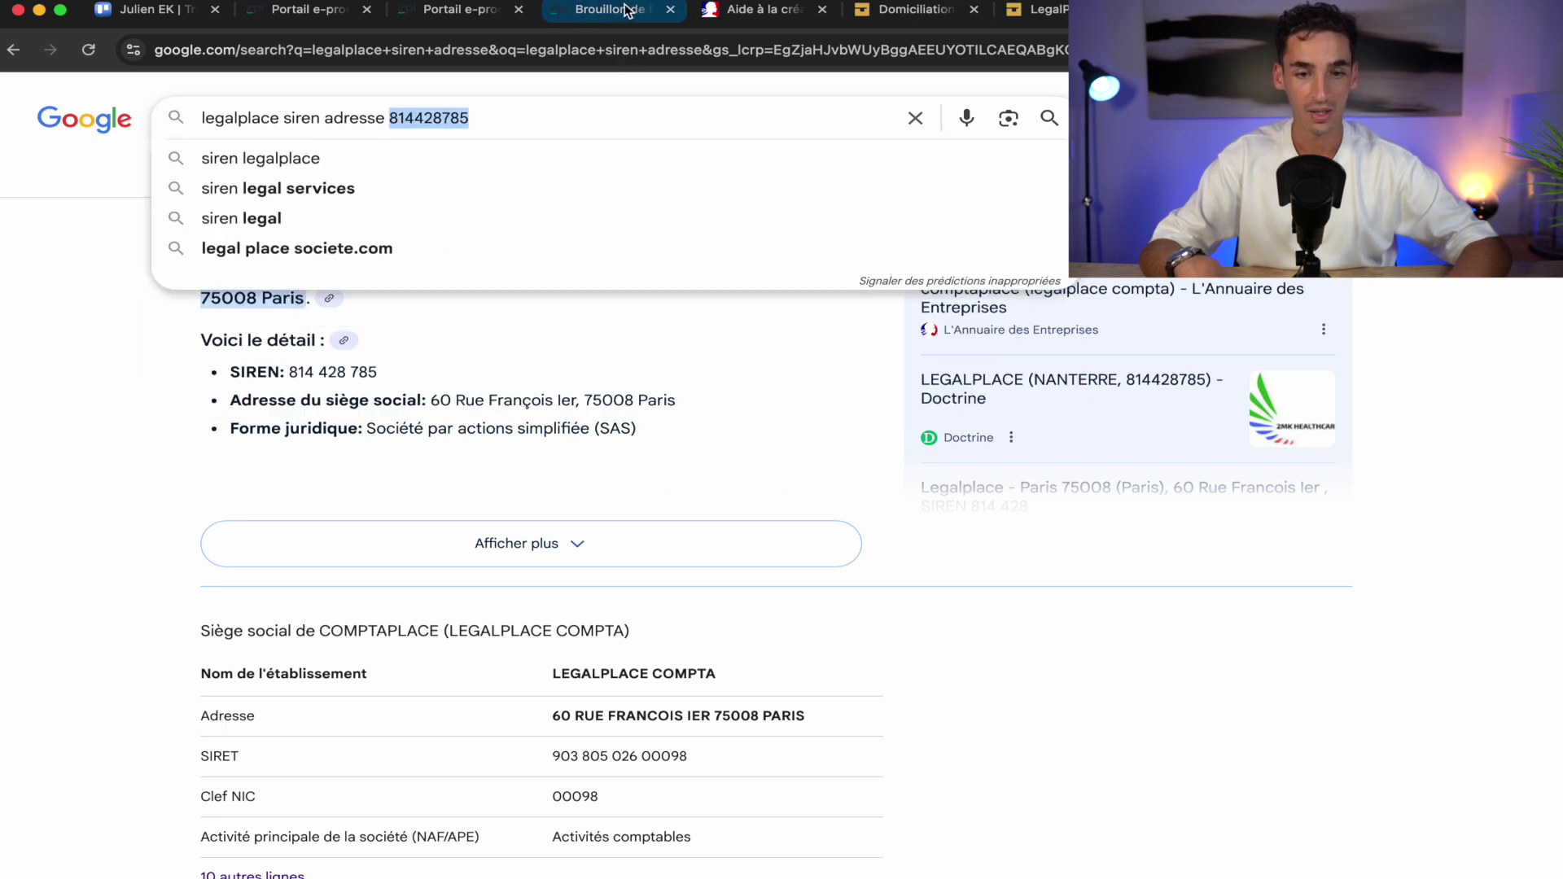
pyautogui.click(627, 10)
pyautogui.click(661, 559)
pyautogui.press('super+v')
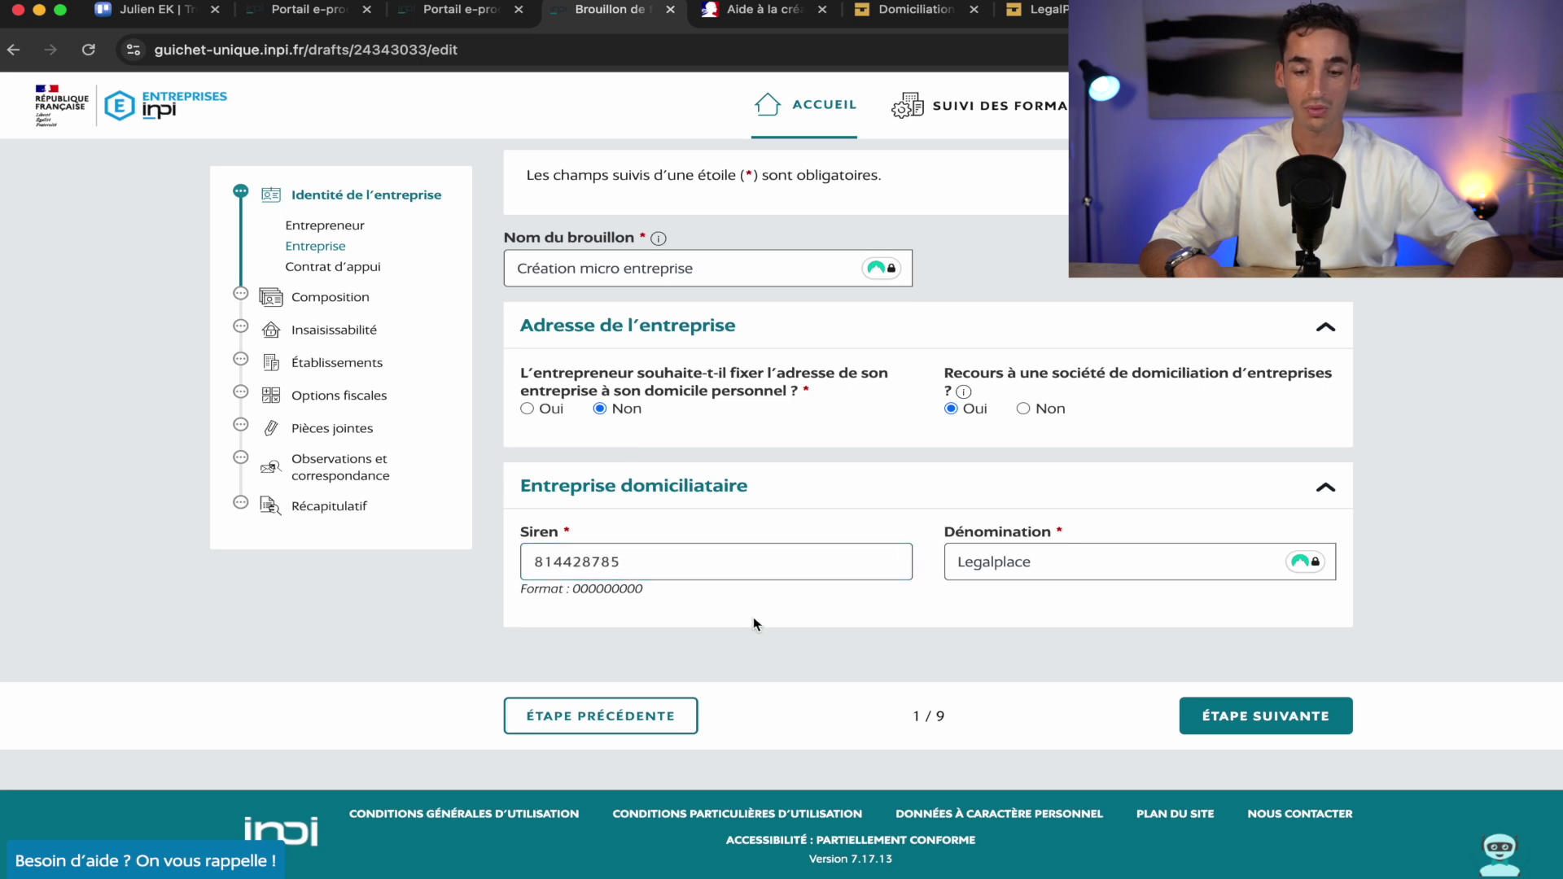
pyautogui.click(514, 354)
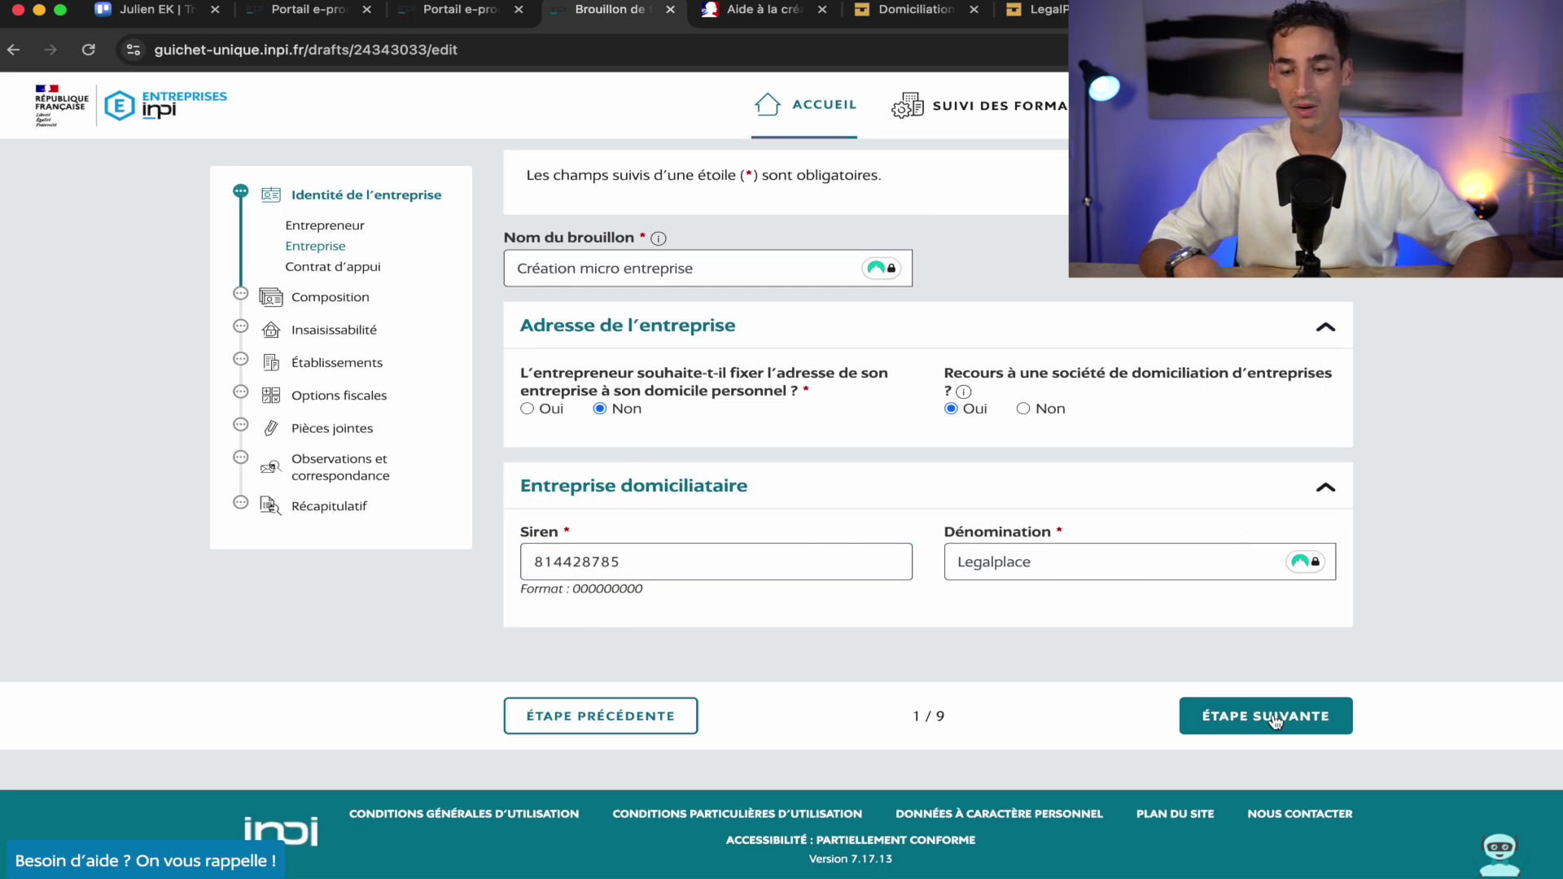
pyautogui.click(1277, 719)
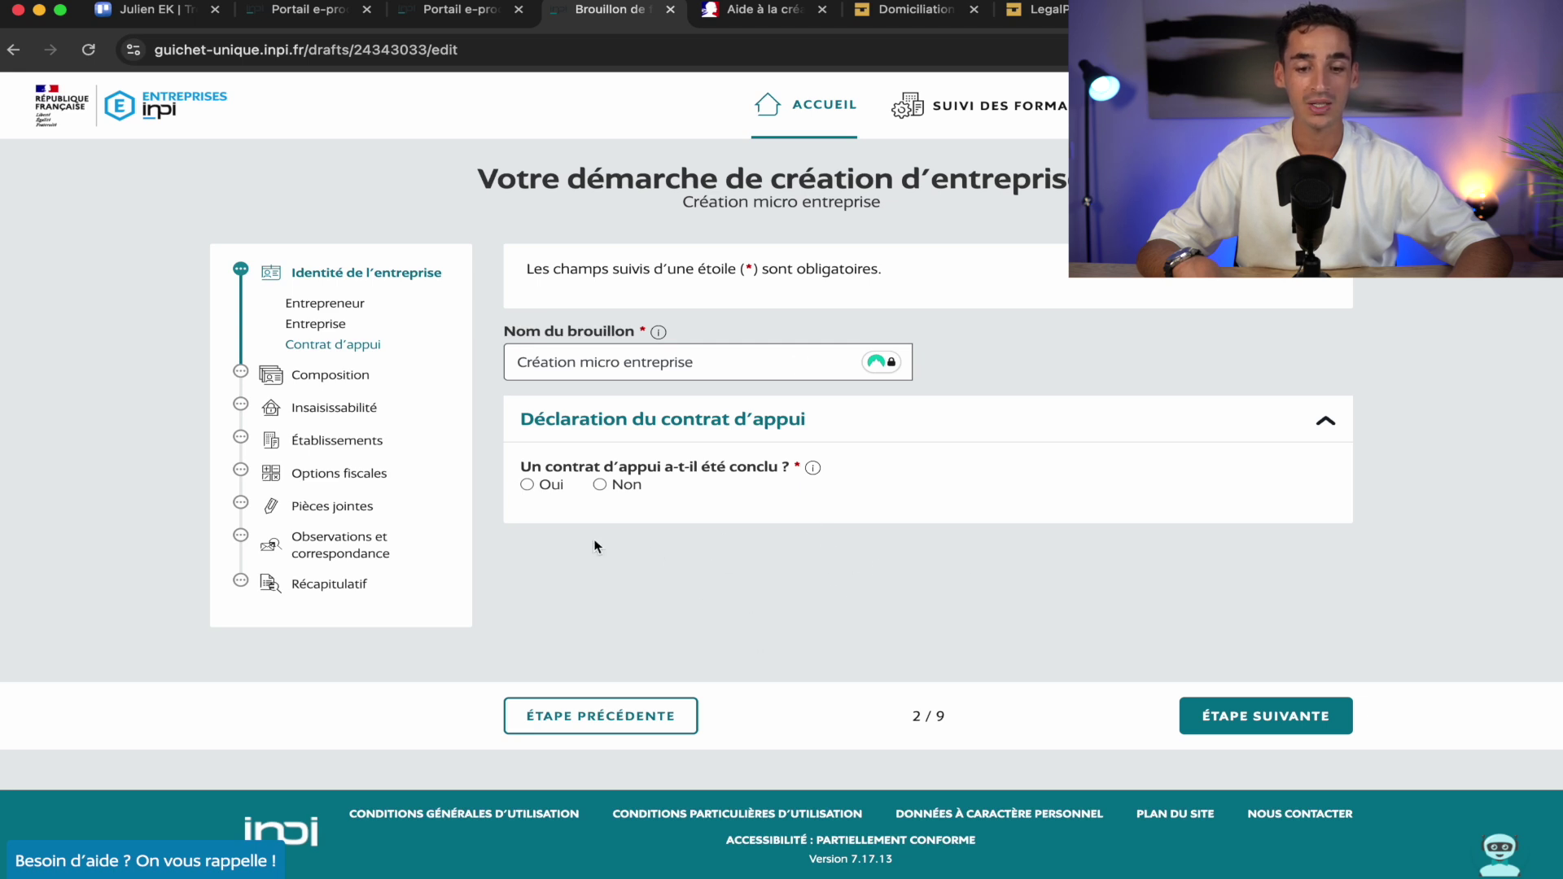
pyautogui.moveTo(823, 471)
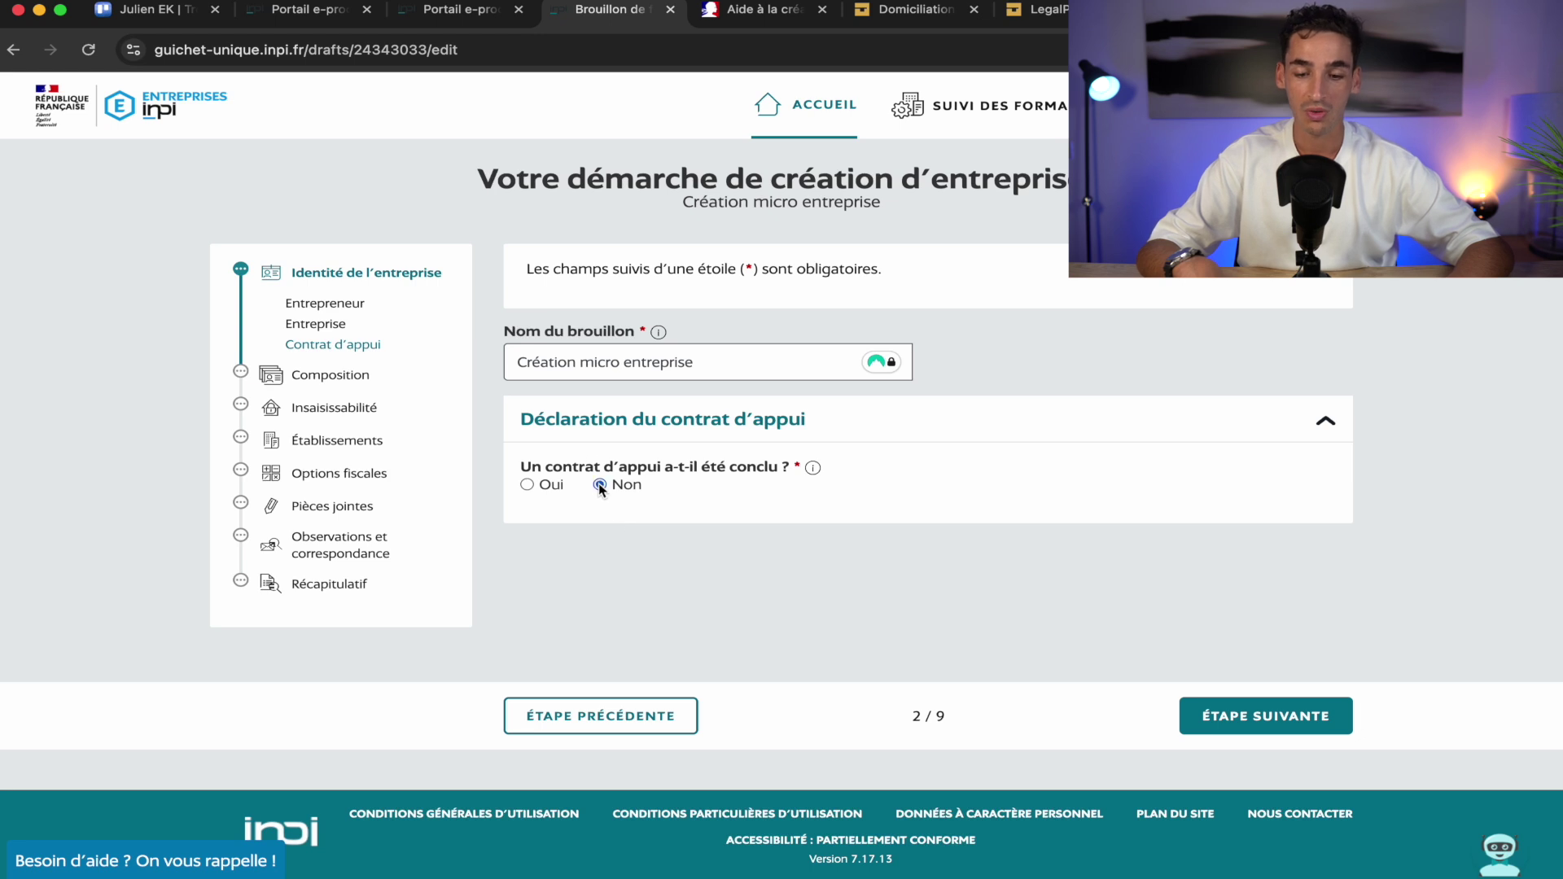
pyautogui.click(1292, 731)
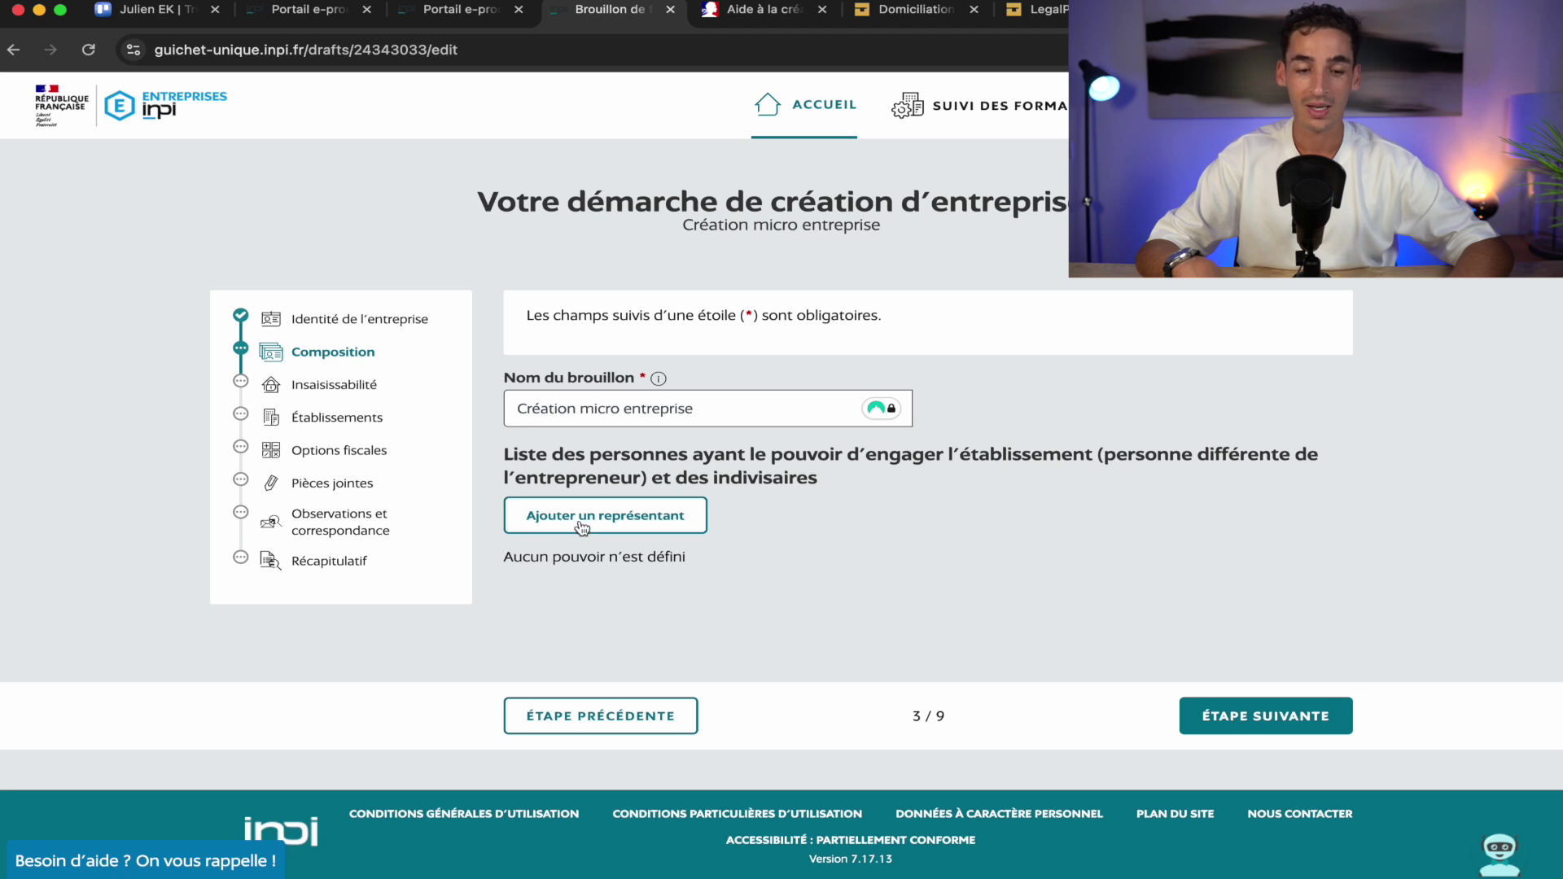
# Add a representative with role 'Personne ayant le pouvoir d'engager l'établissement' as a Personne Physique
pyautogui.click(604, 517)
pyautogui.scroll(-1, 673, 625)
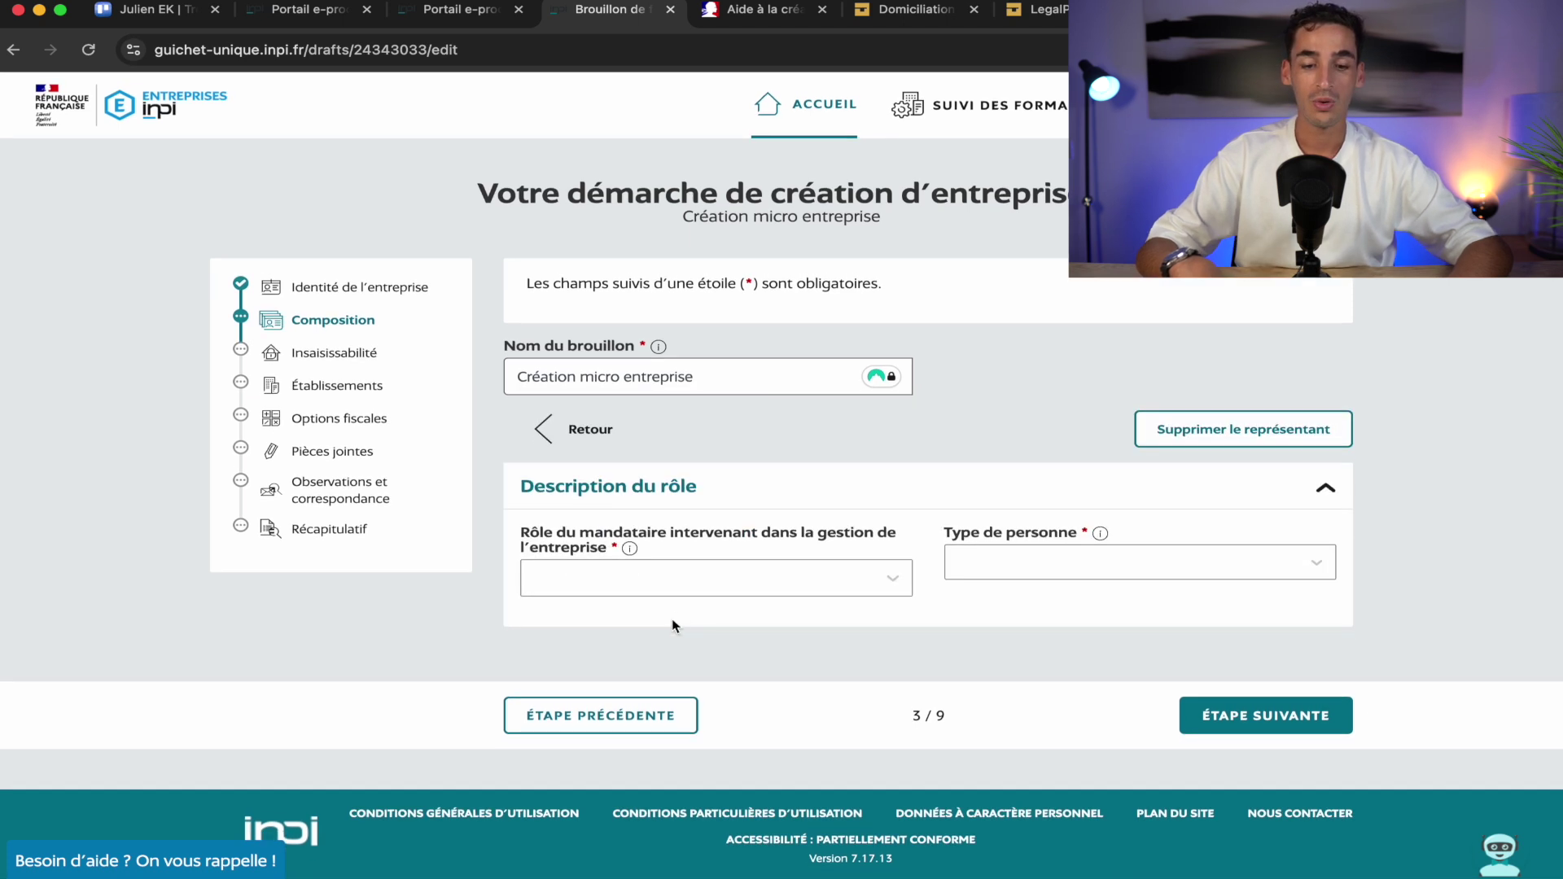
pyautogui.click(840, 584)
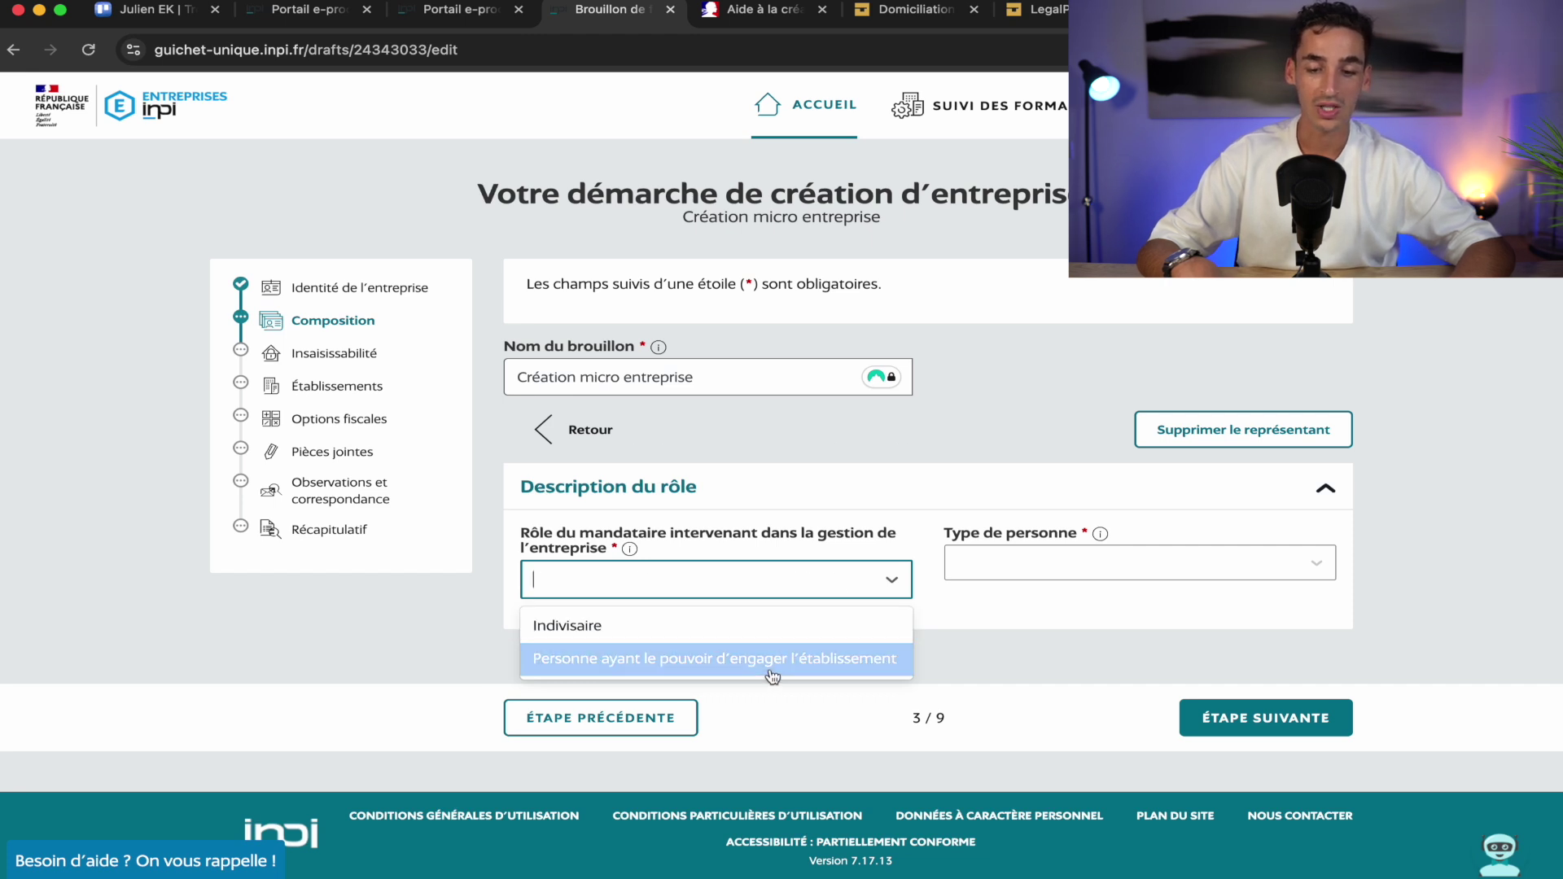
pyautogui.click(772, 676)
pyautogui.click(1061, 570)
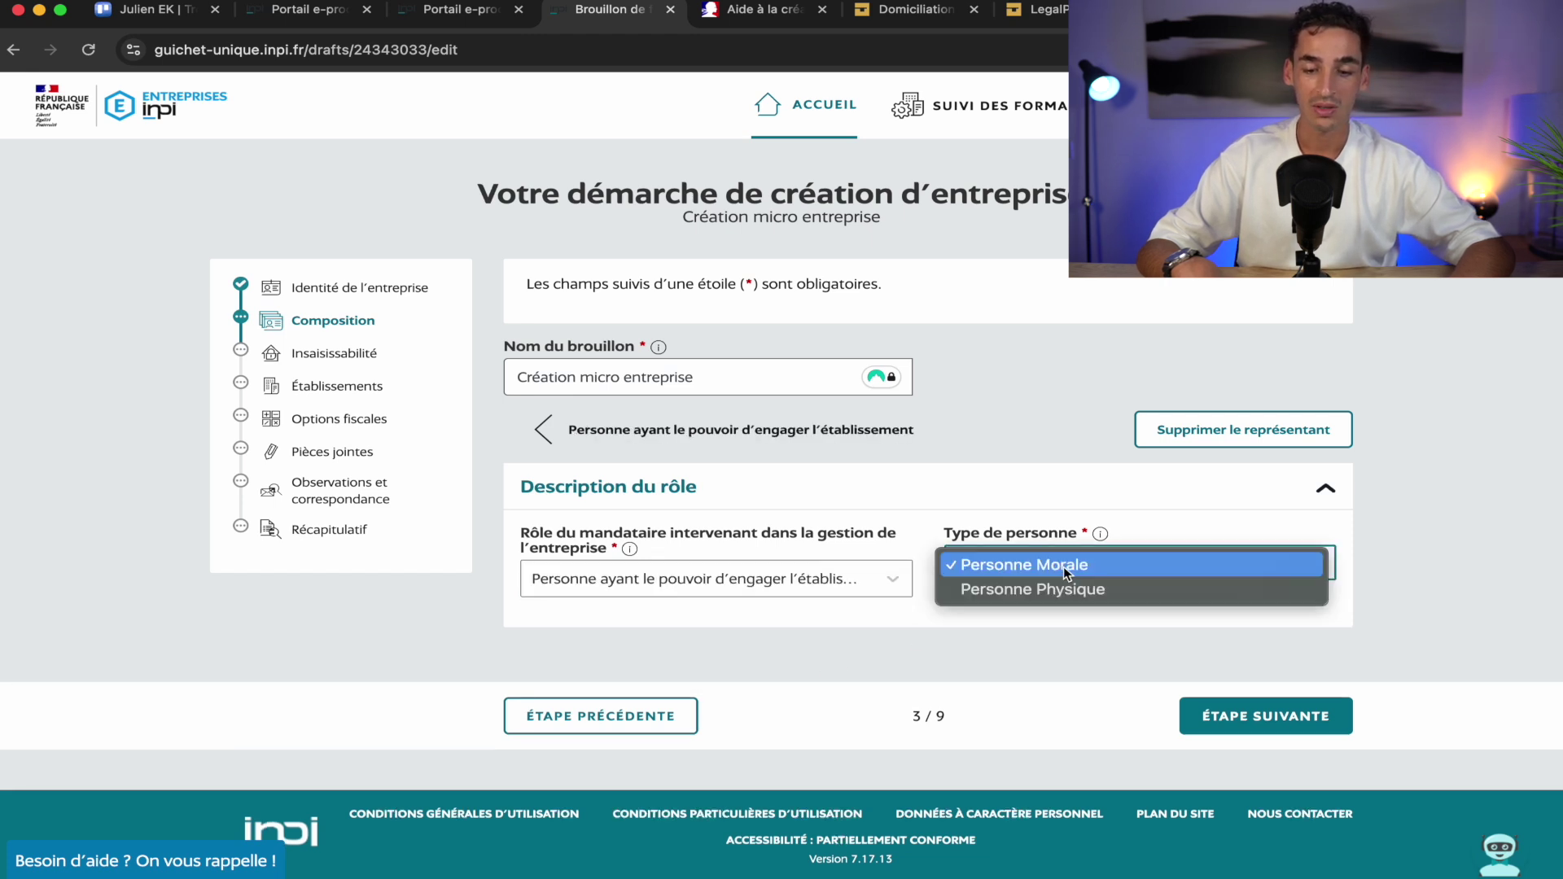
pyautogui.click(1096, 589)
pyautogui.scroll(-5, 1101, 603)
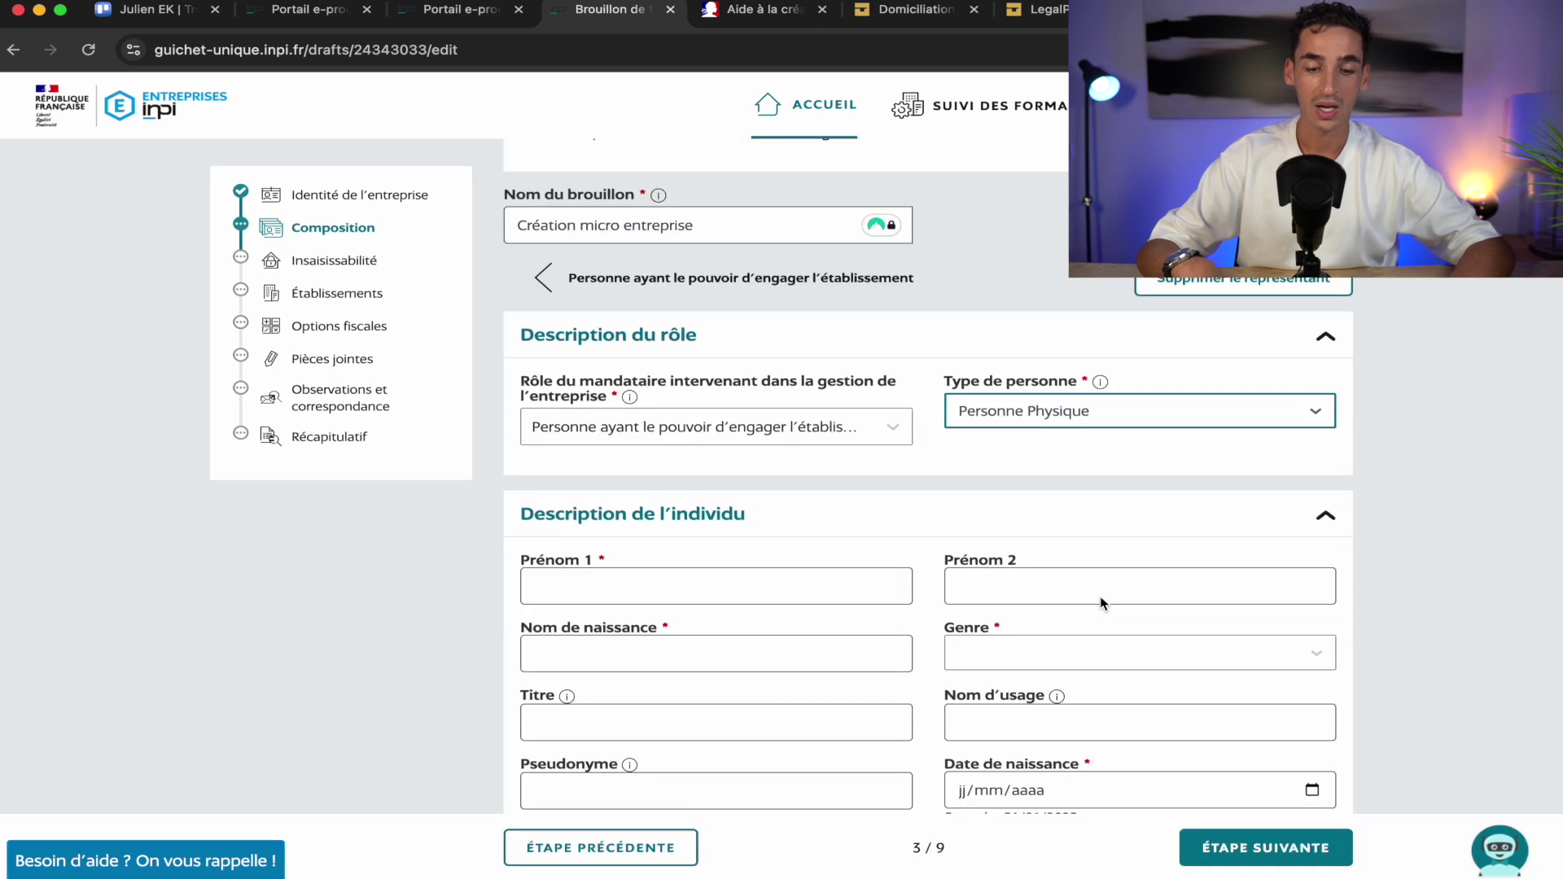
# Fill in the representative's first name, birth surname, gender Masculin and date of birth
pyautogui.click(565, 409)
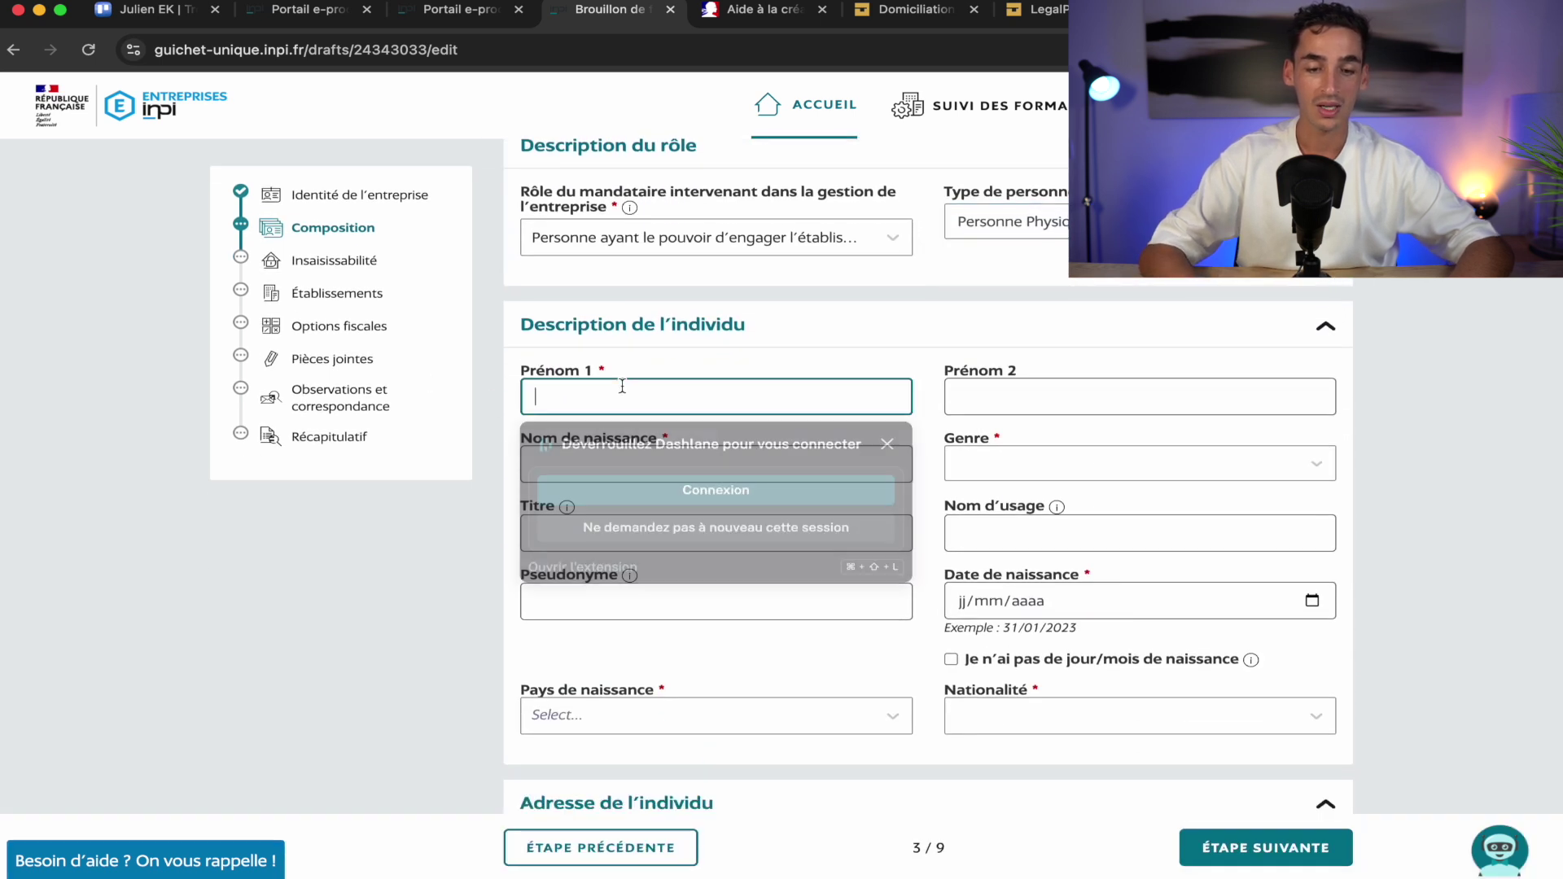
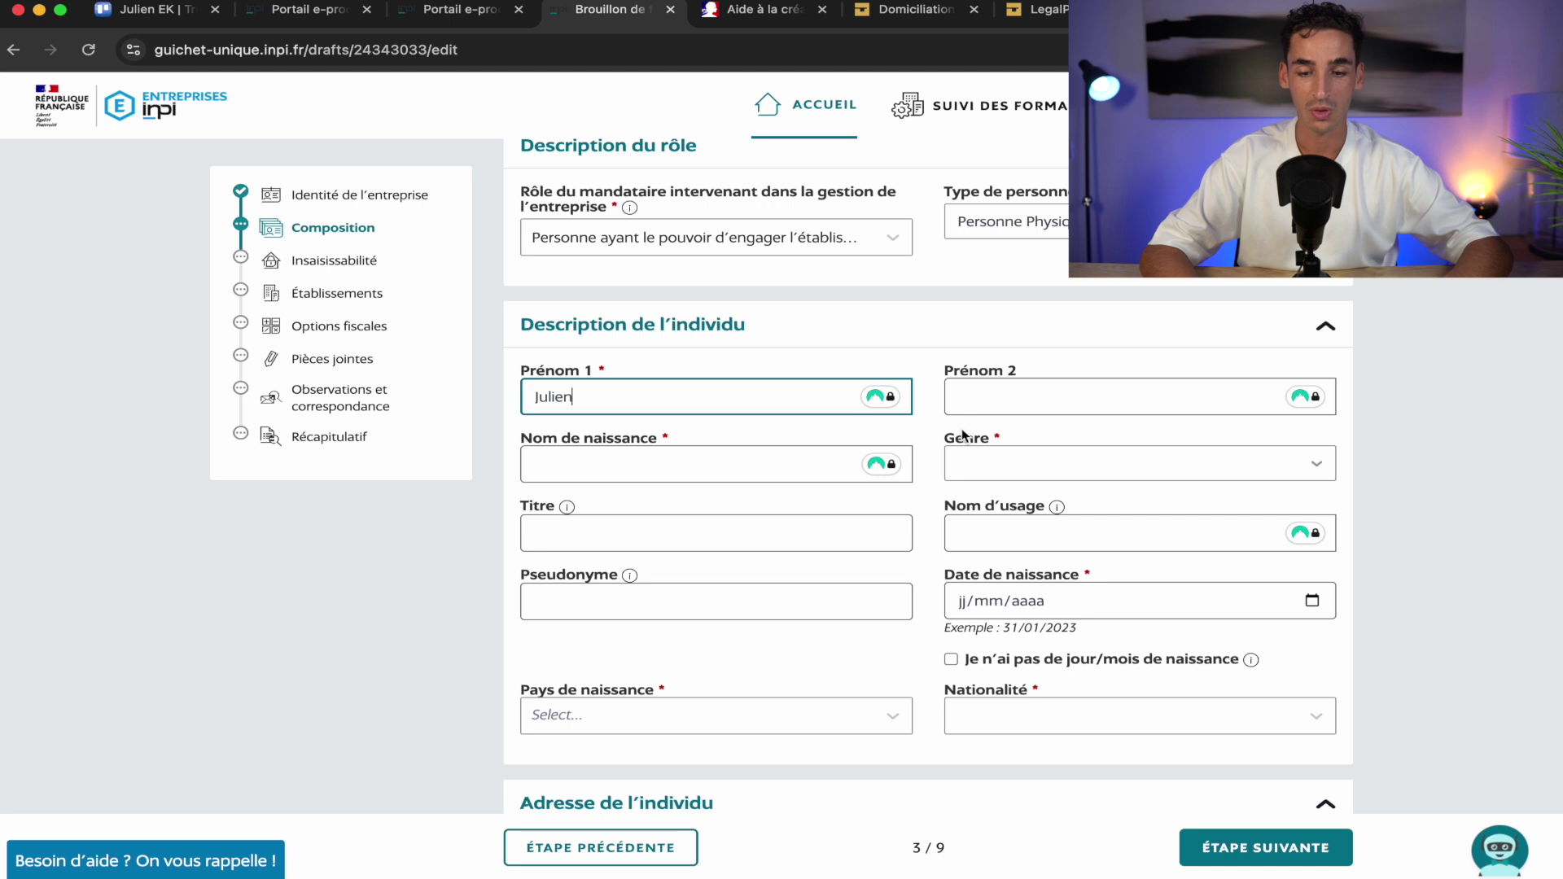
pyautogui.click(1058, 410)
pyautogui.click(654, 478)
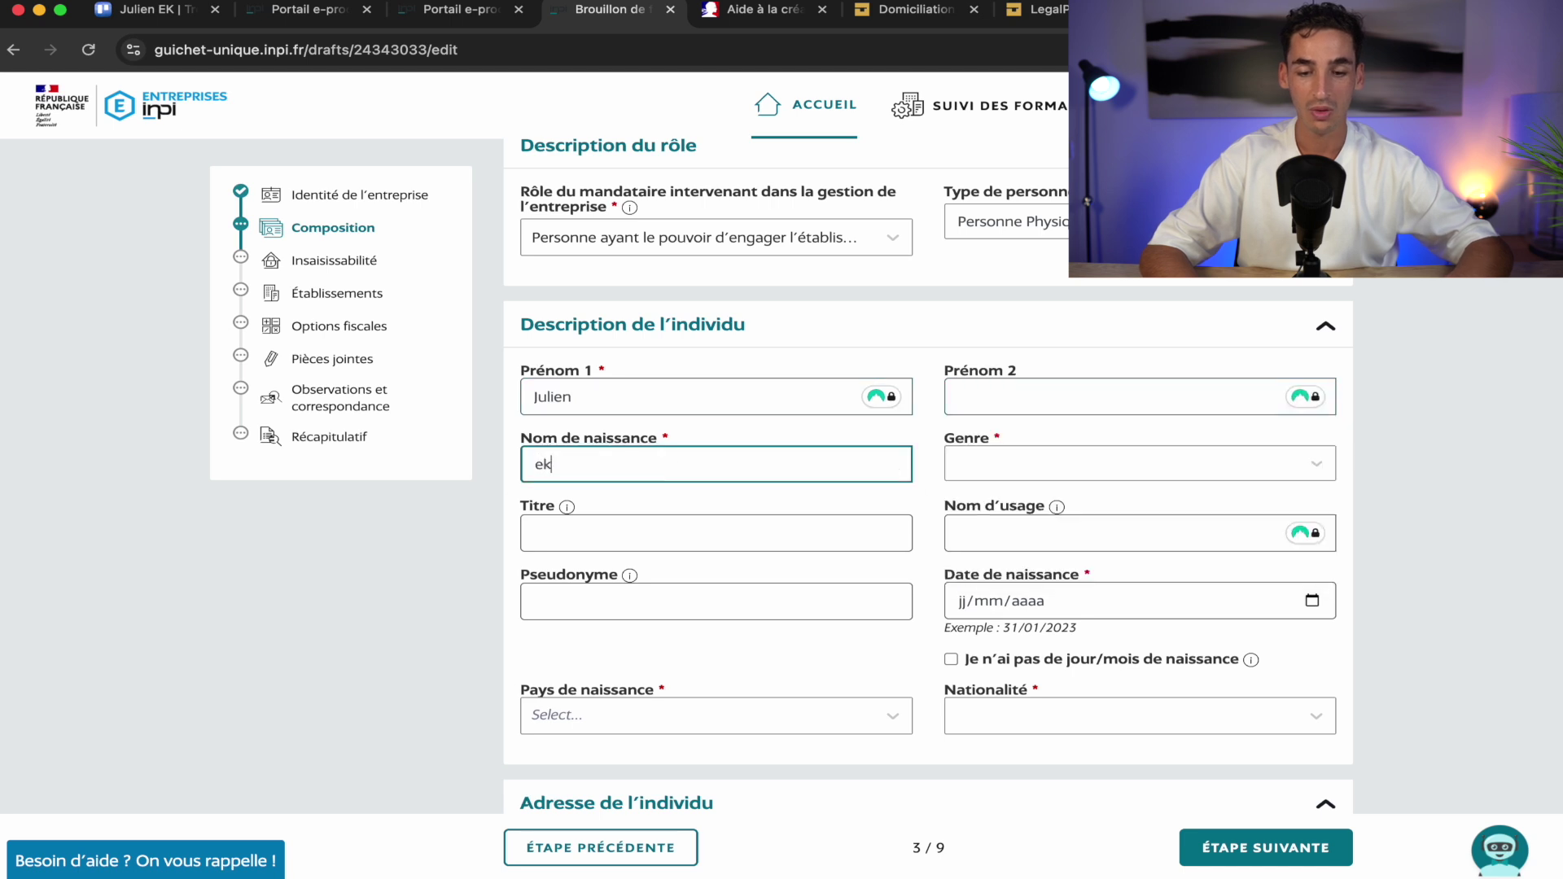
pyautogui.click(1020, 477)
pyautogui.click(1038, 465)
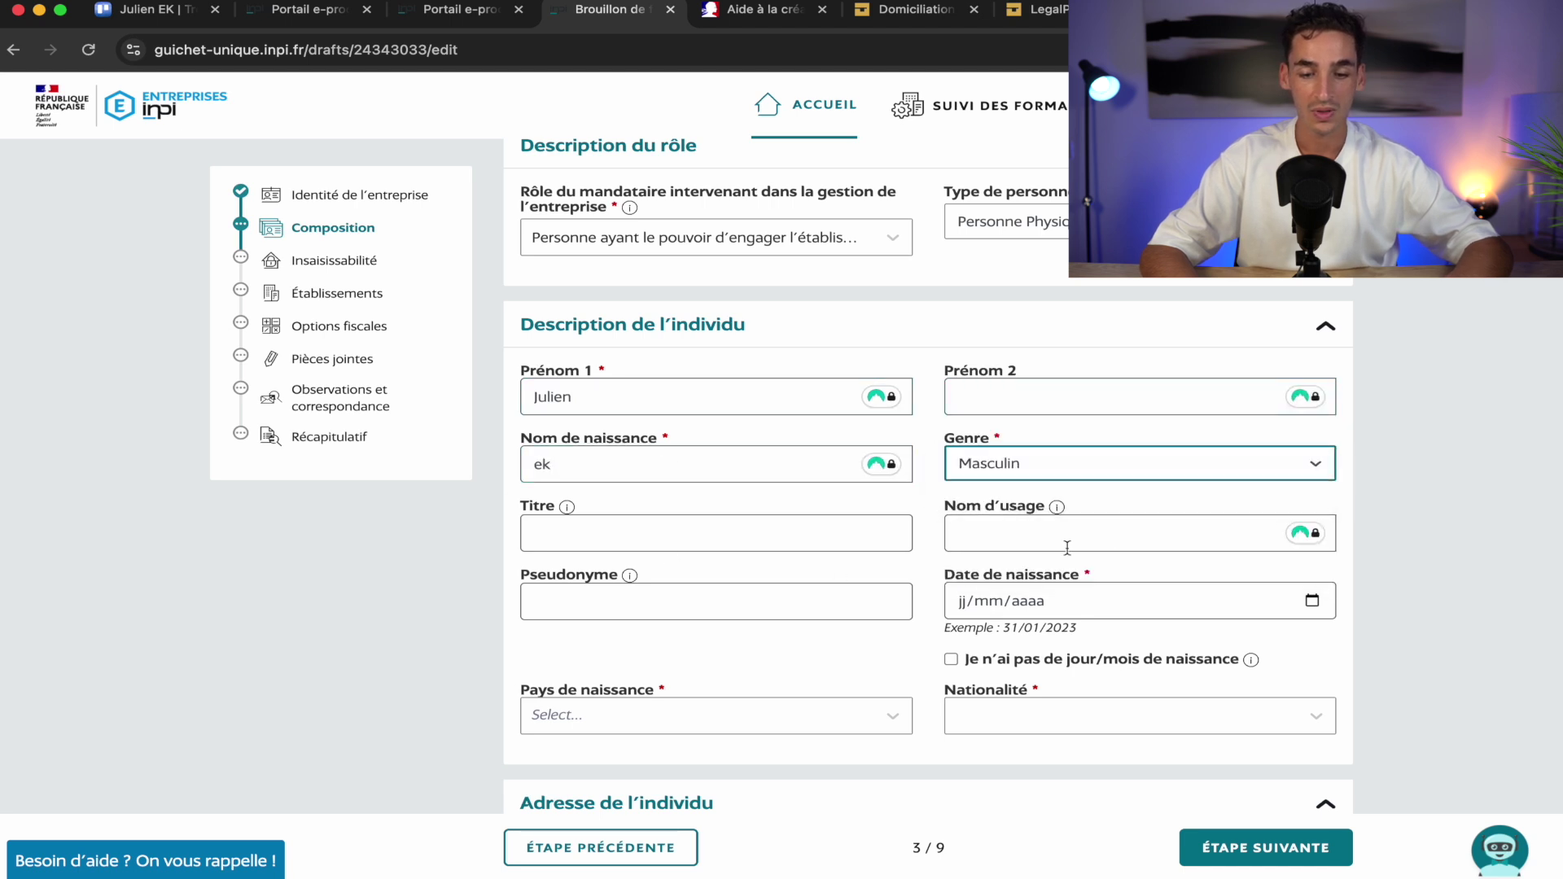
pyautogui.scroll(-2, 987, 544)
pyautogui.click(960, 536)
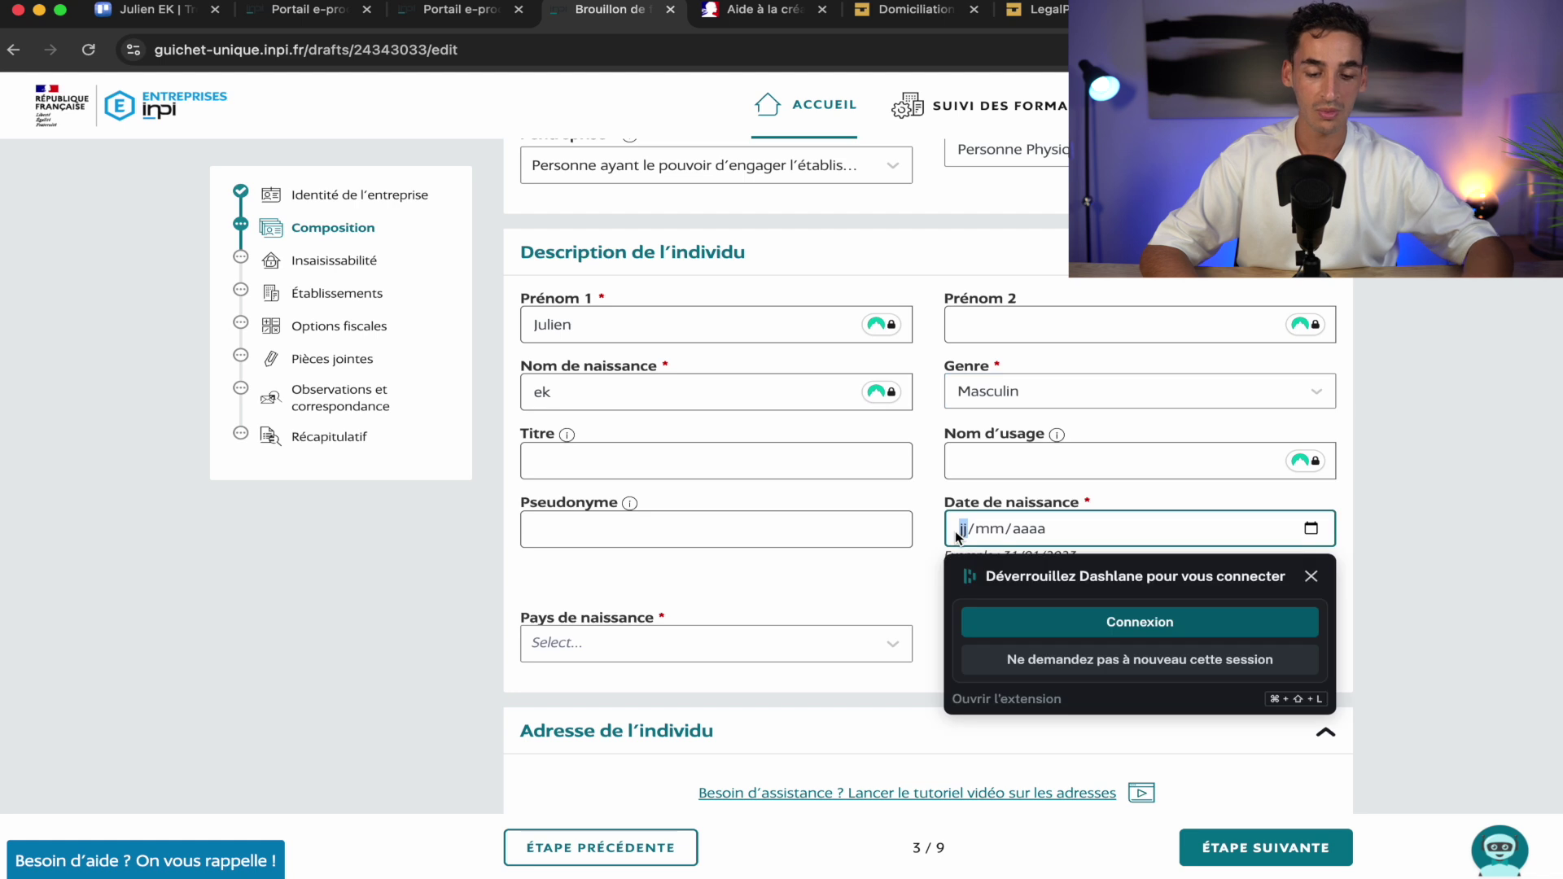
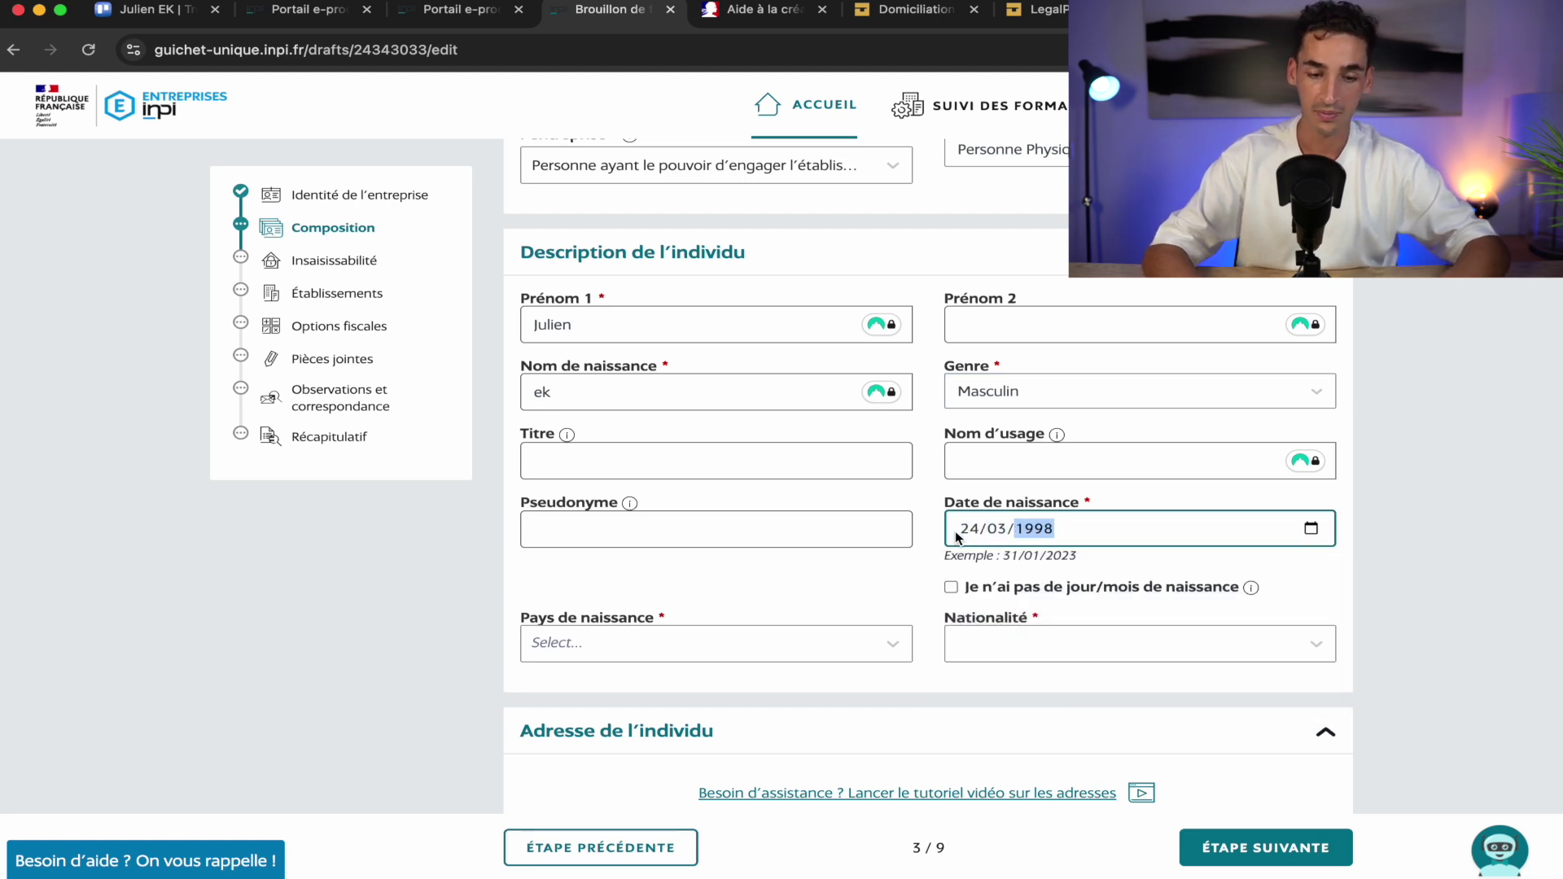
# Set birth country FRANCE, birth town Amiens and nationality Française
pyautogui.scroll(-3, 842, 509)
pyautogui.click(841, 508)
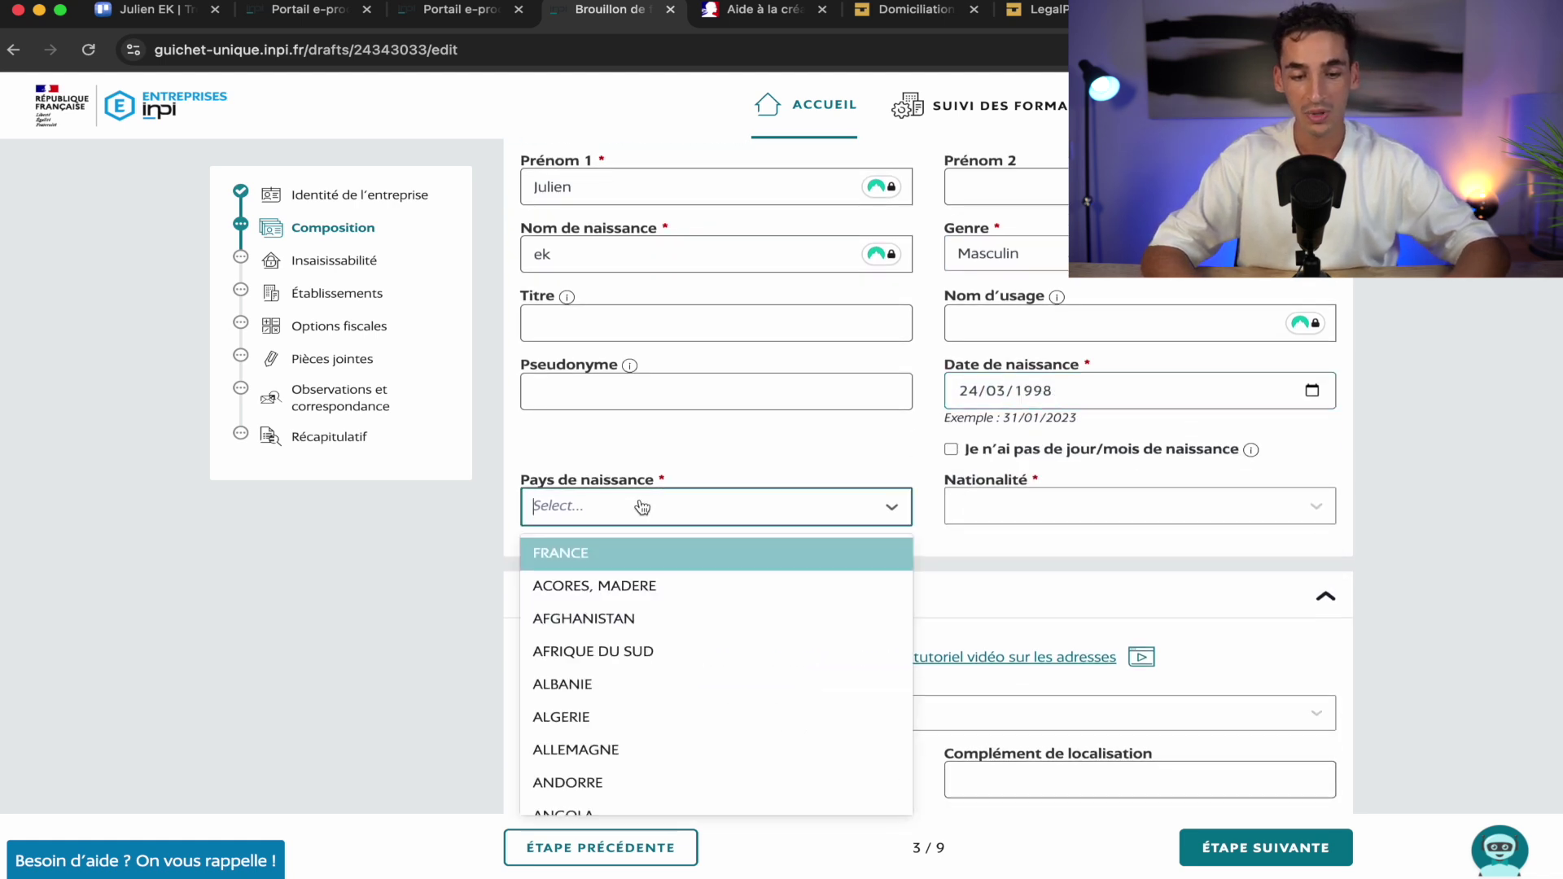
pyautogui.click(723, 560)
pyautogui.click(1032, 505)
pyautogui.write('amiens')
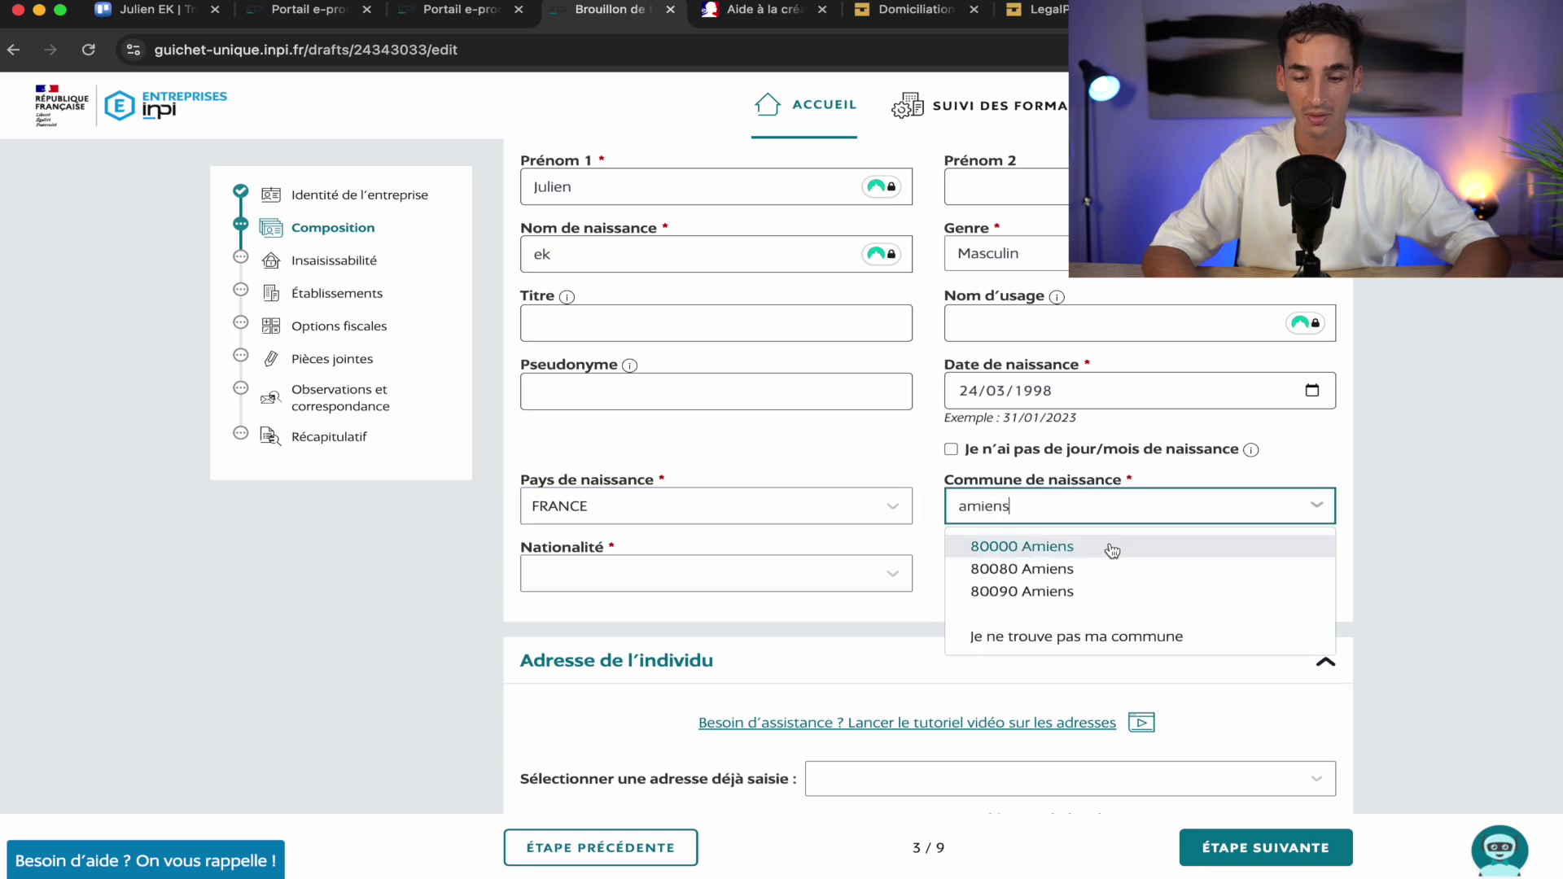
pyautogui.click(1110, 543)
pyautogui.click(687, 573)
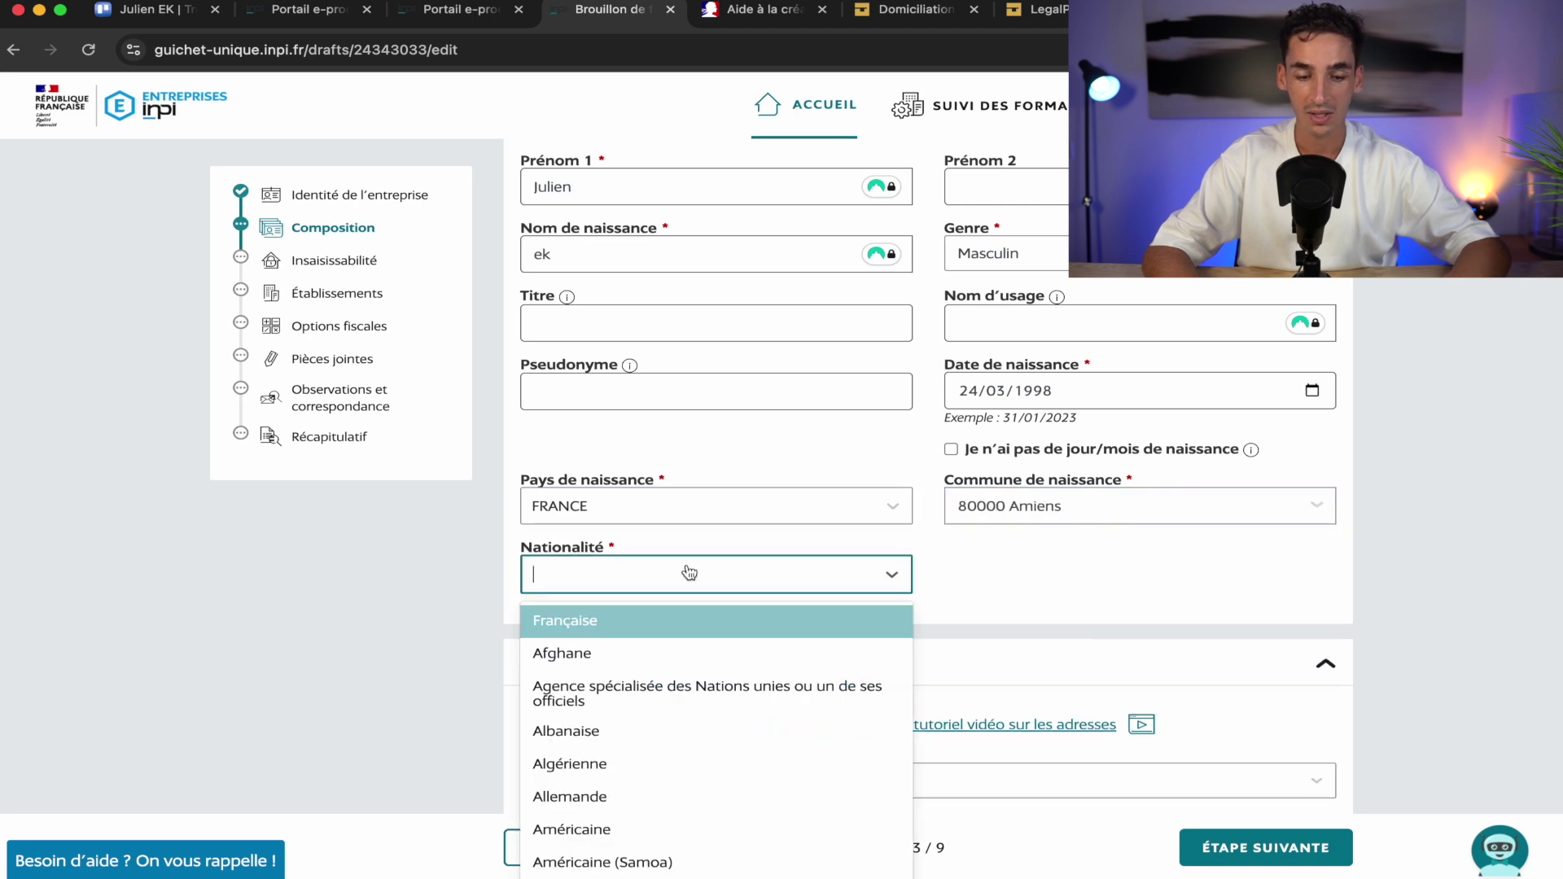
pyautogui.click(663, 628)
# Reuse the saved address for the representative and enter their contact e-mail and phone number
pyautogui.scroll(-5, 553, 678)
pyautogui.scroll(-1, 553, 678)
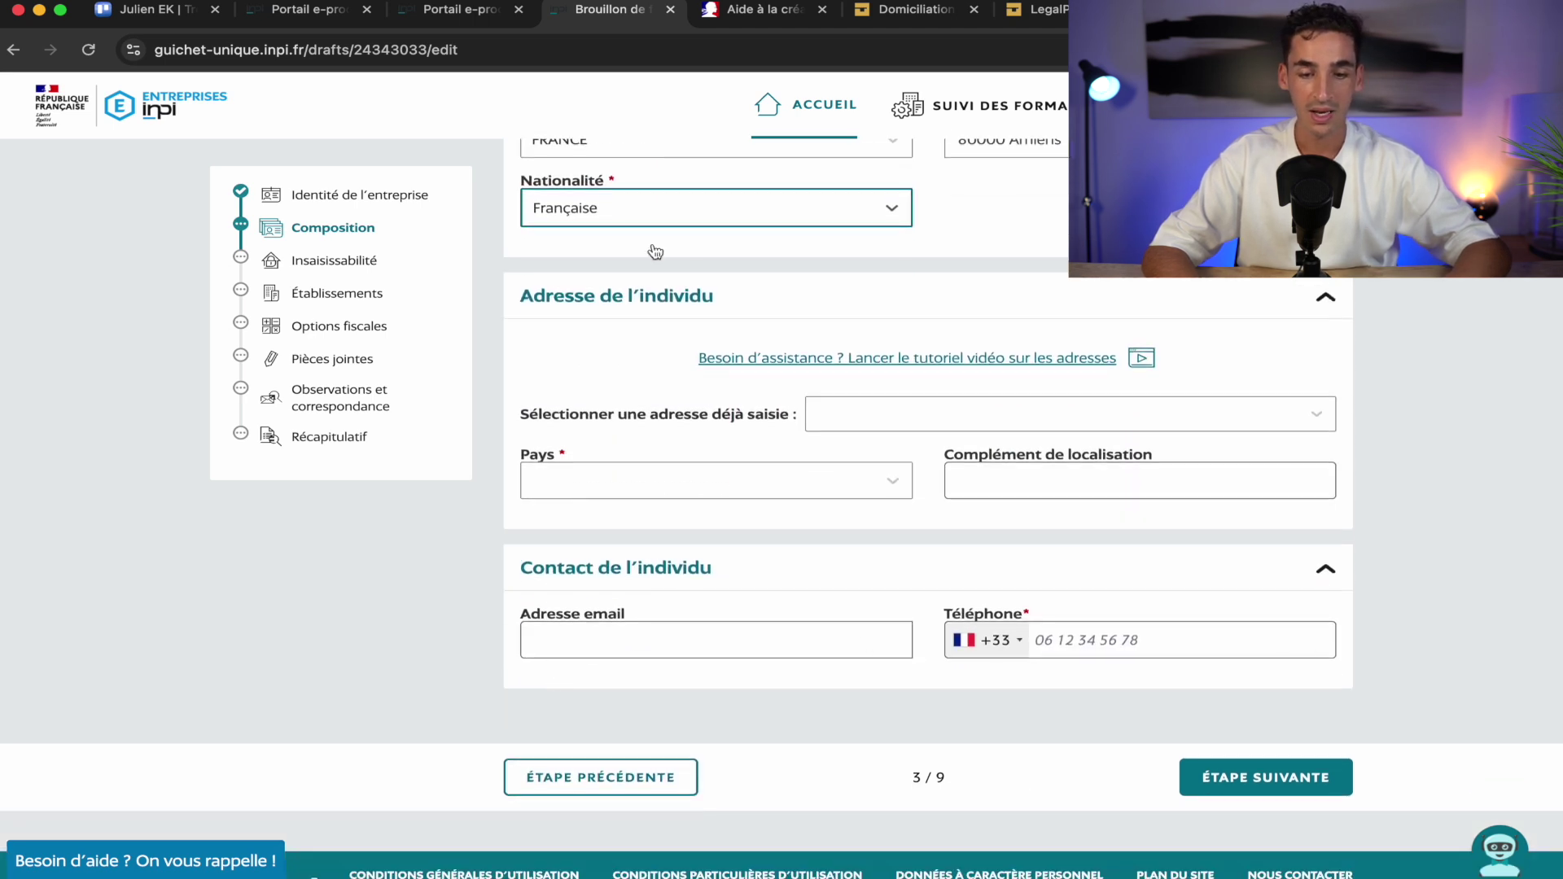
pyautogui.click(988, 407)
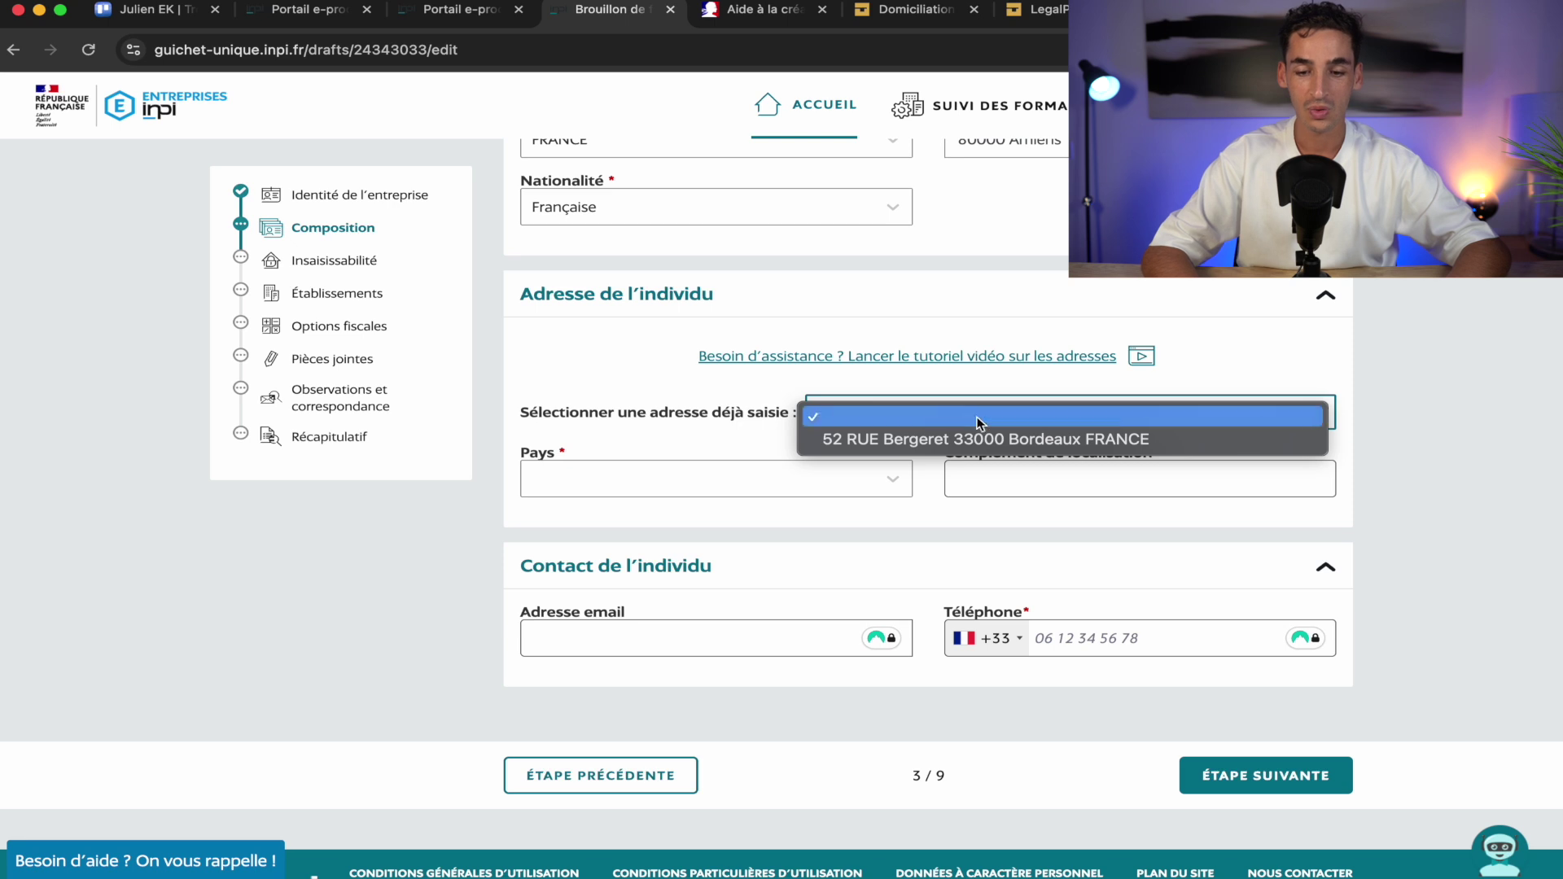
pyautogui.click(948, 446)
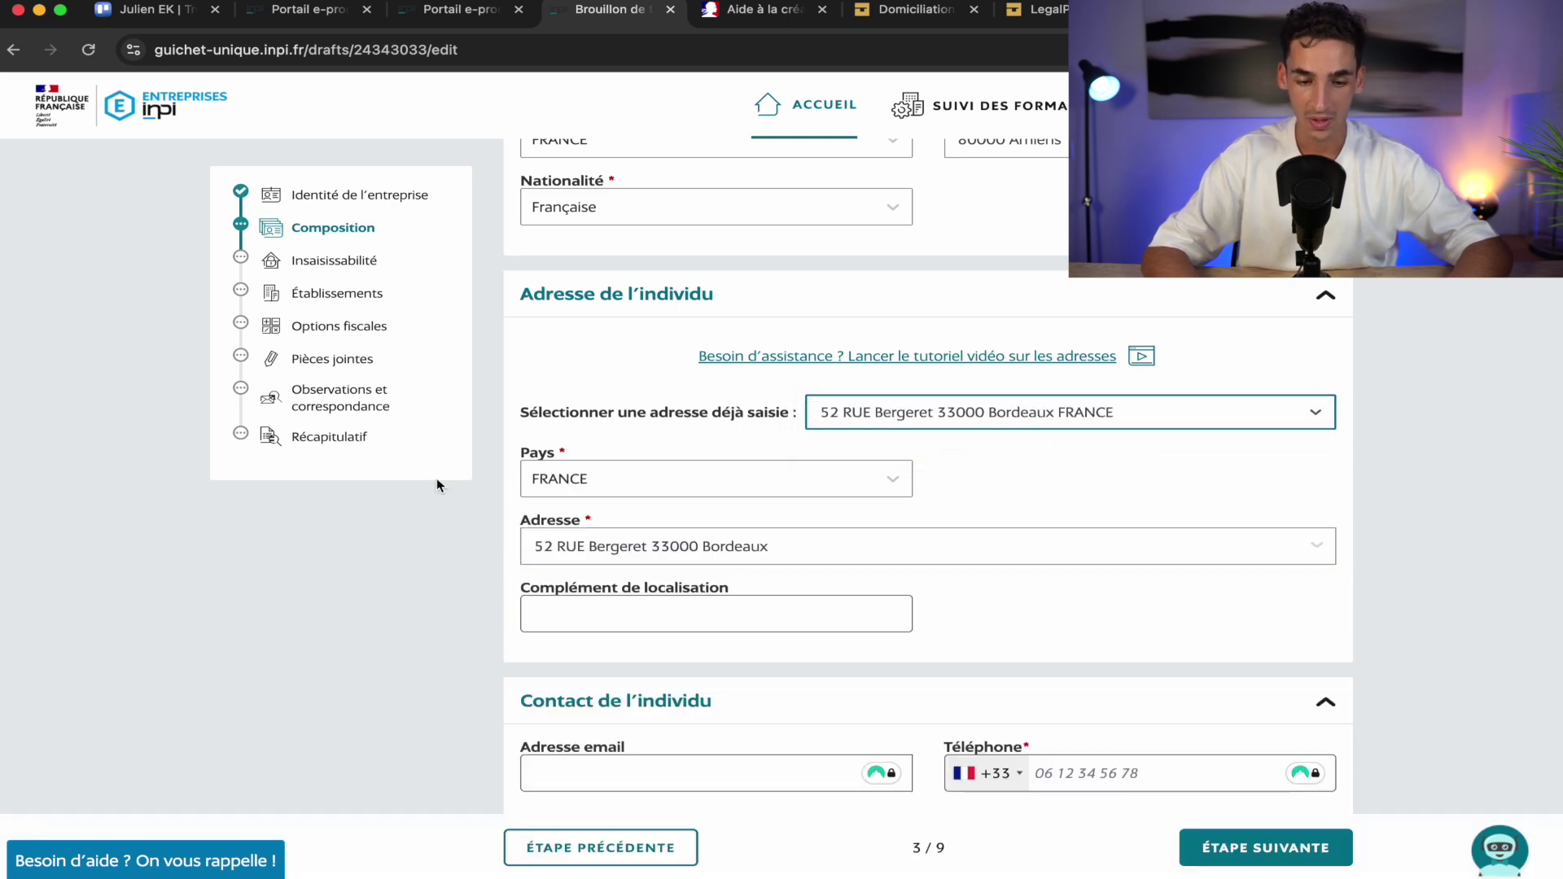
pyautogui.scroll(-1, 771, 542)
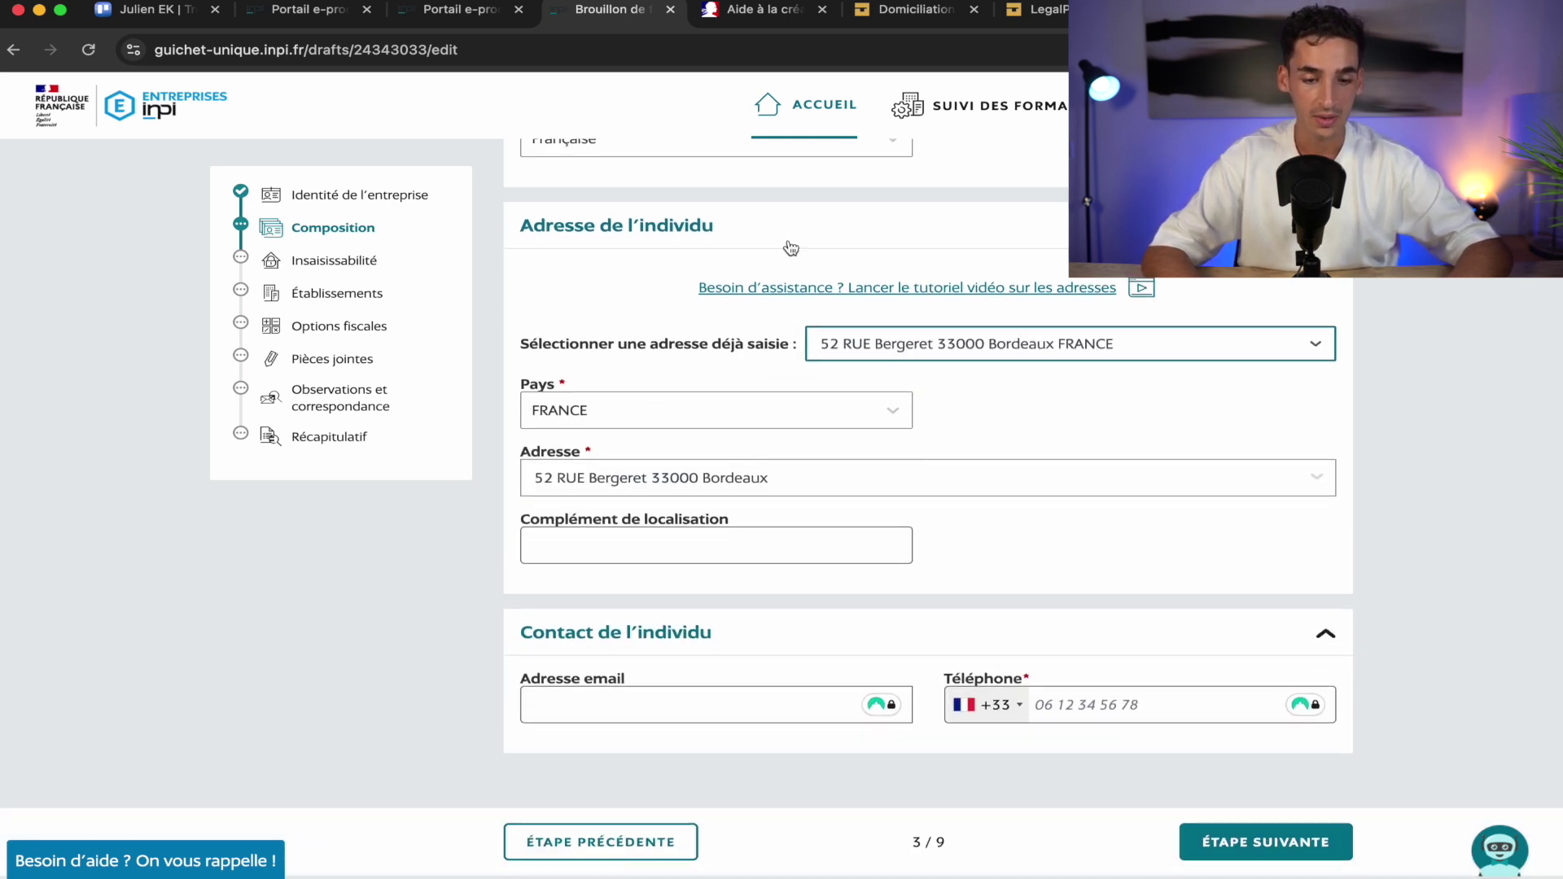
pyautogui.scroll(-2, 708, 468)
pyautogui.click(610, 577)
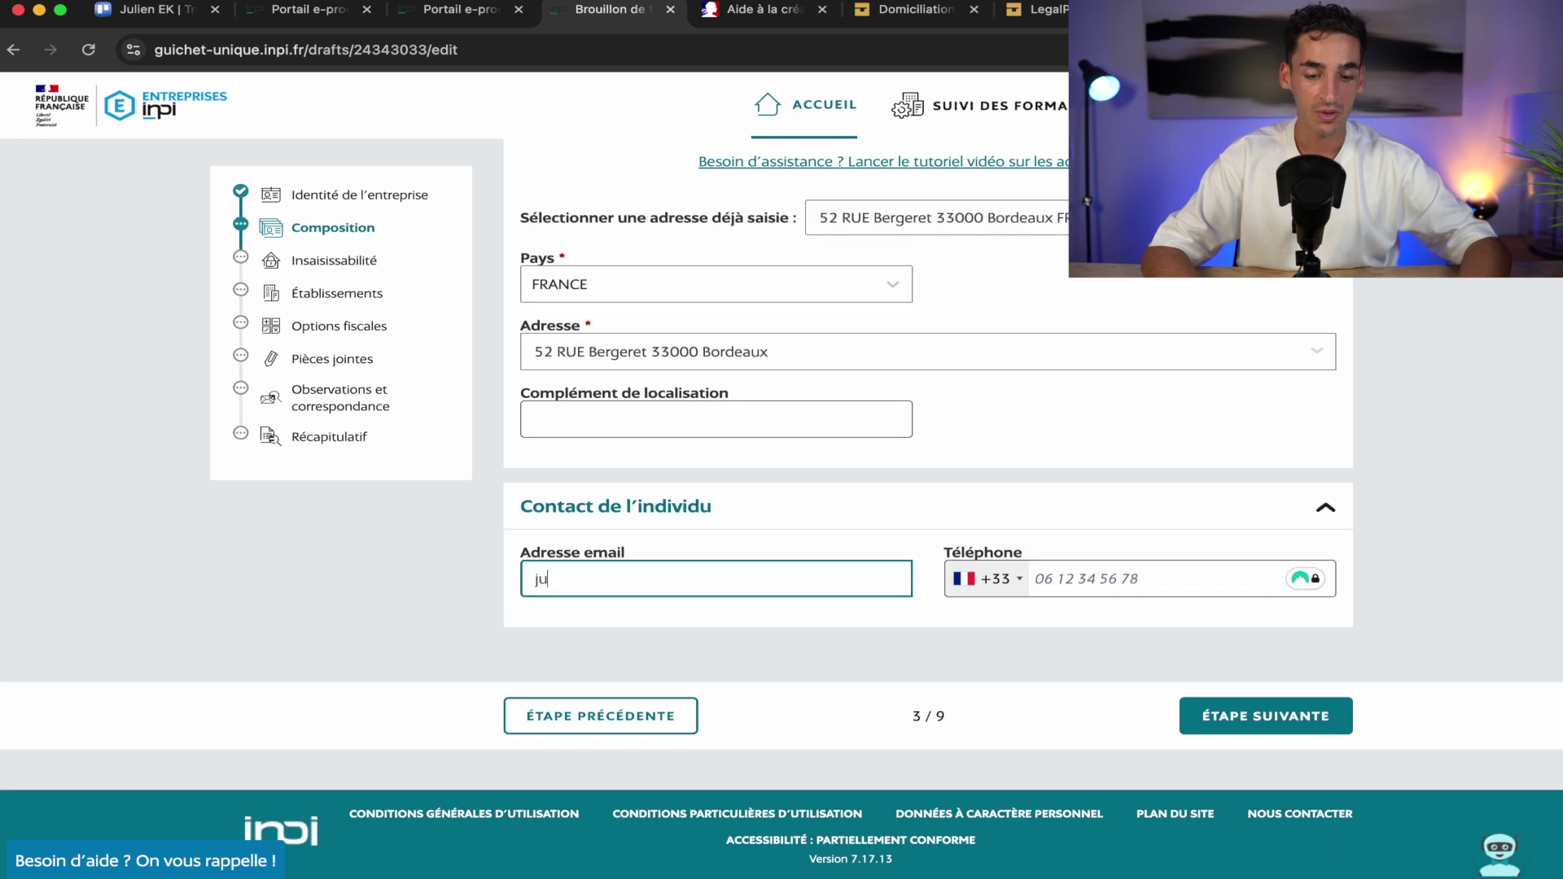
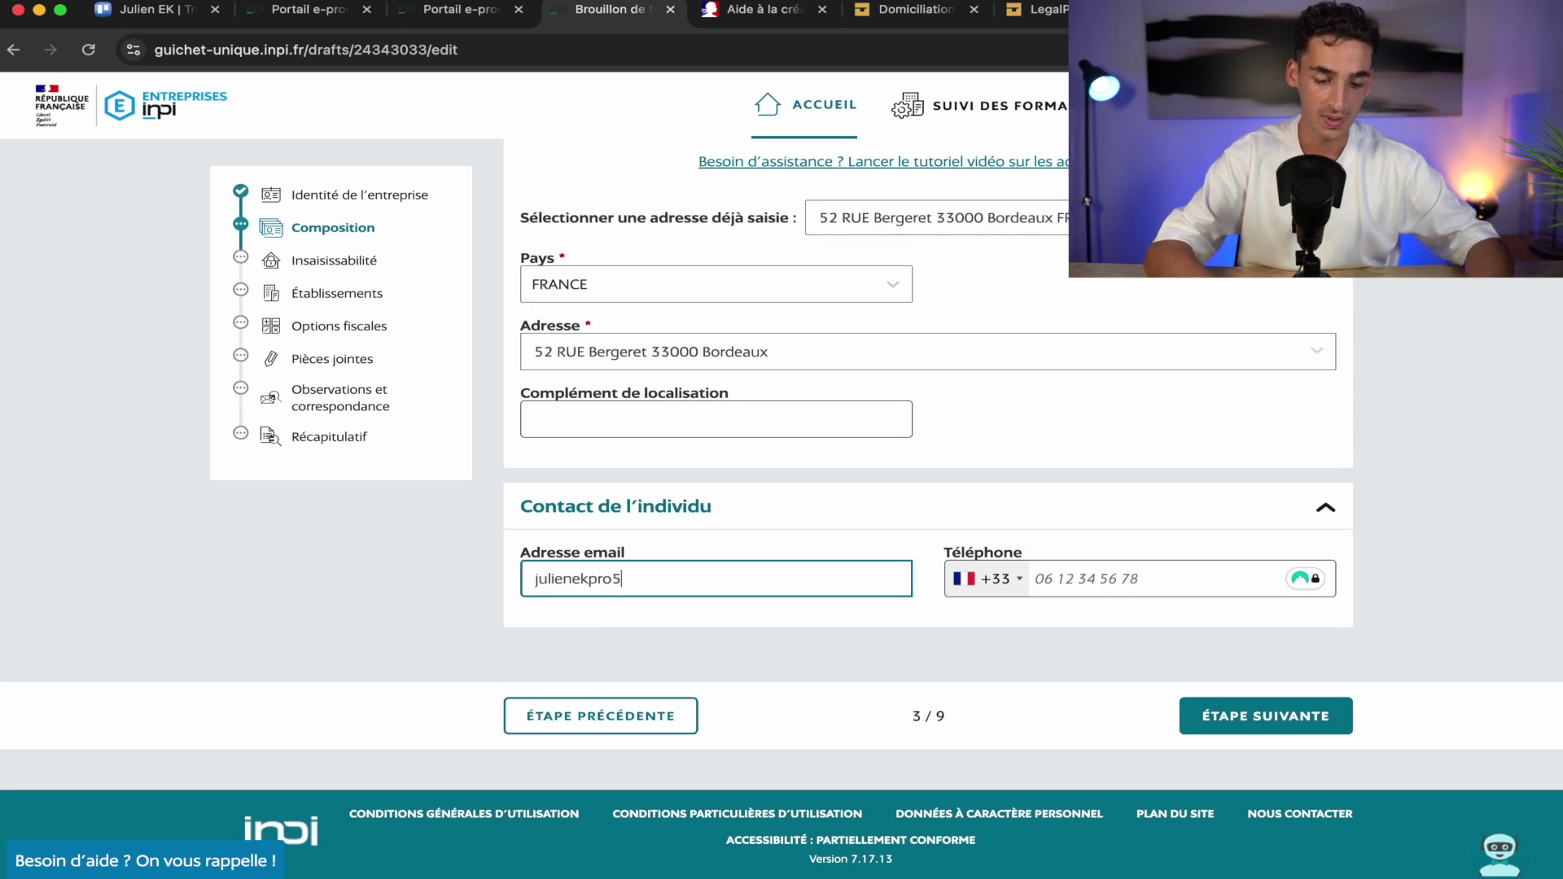
pyautogui.click(1063, 579)
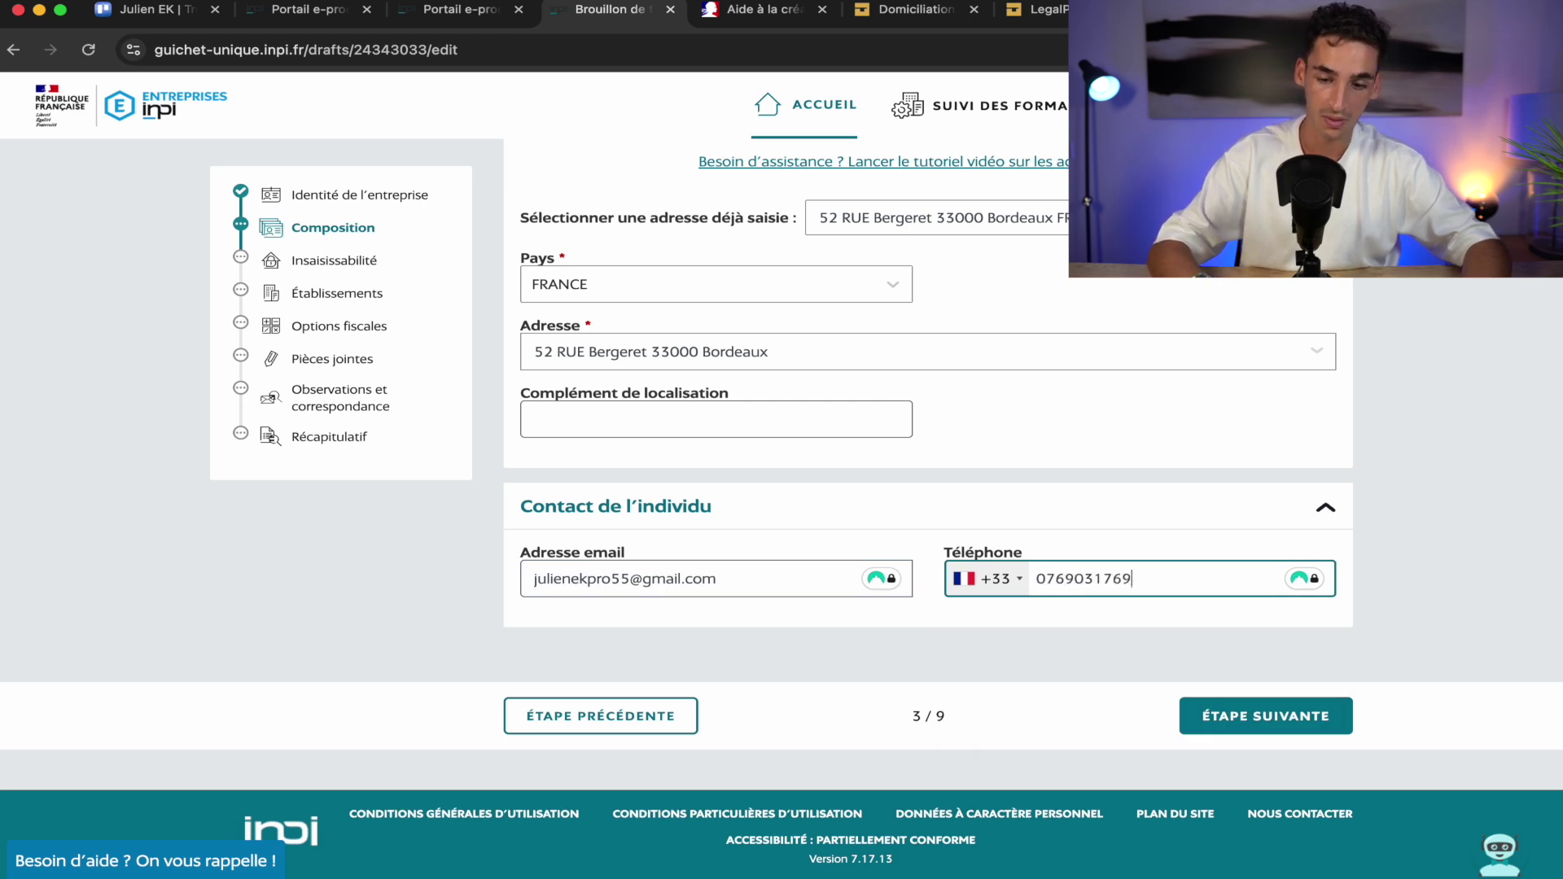
pyautogui.click(941, 667)
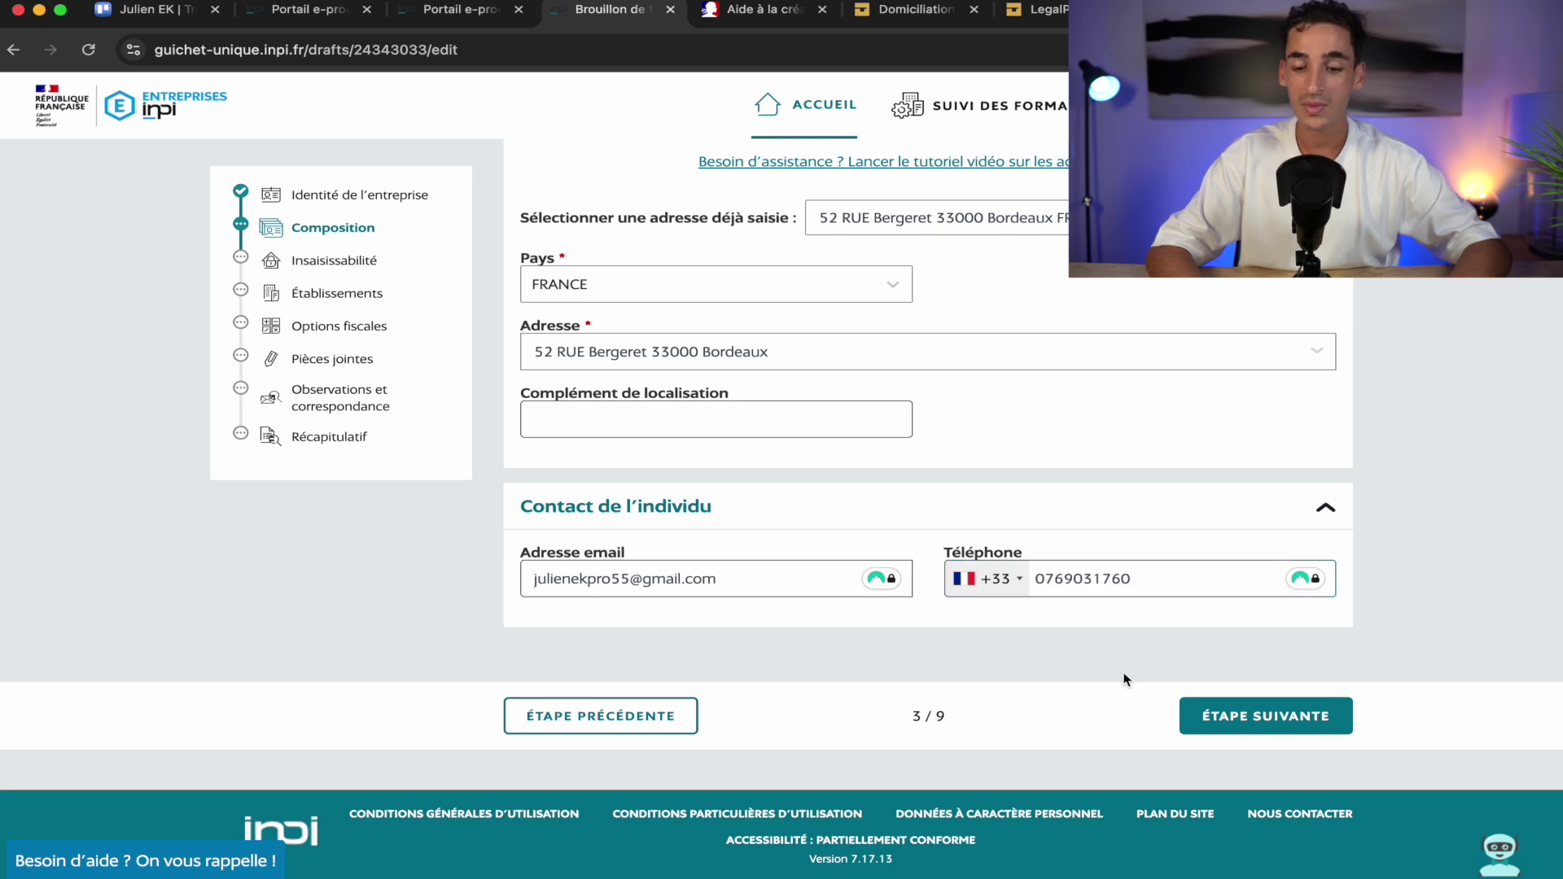
# Save the representative, answer Non to the notarial insaisissabilité declaration, and open the secondary residences part
pyautogui.click(1276, 722)
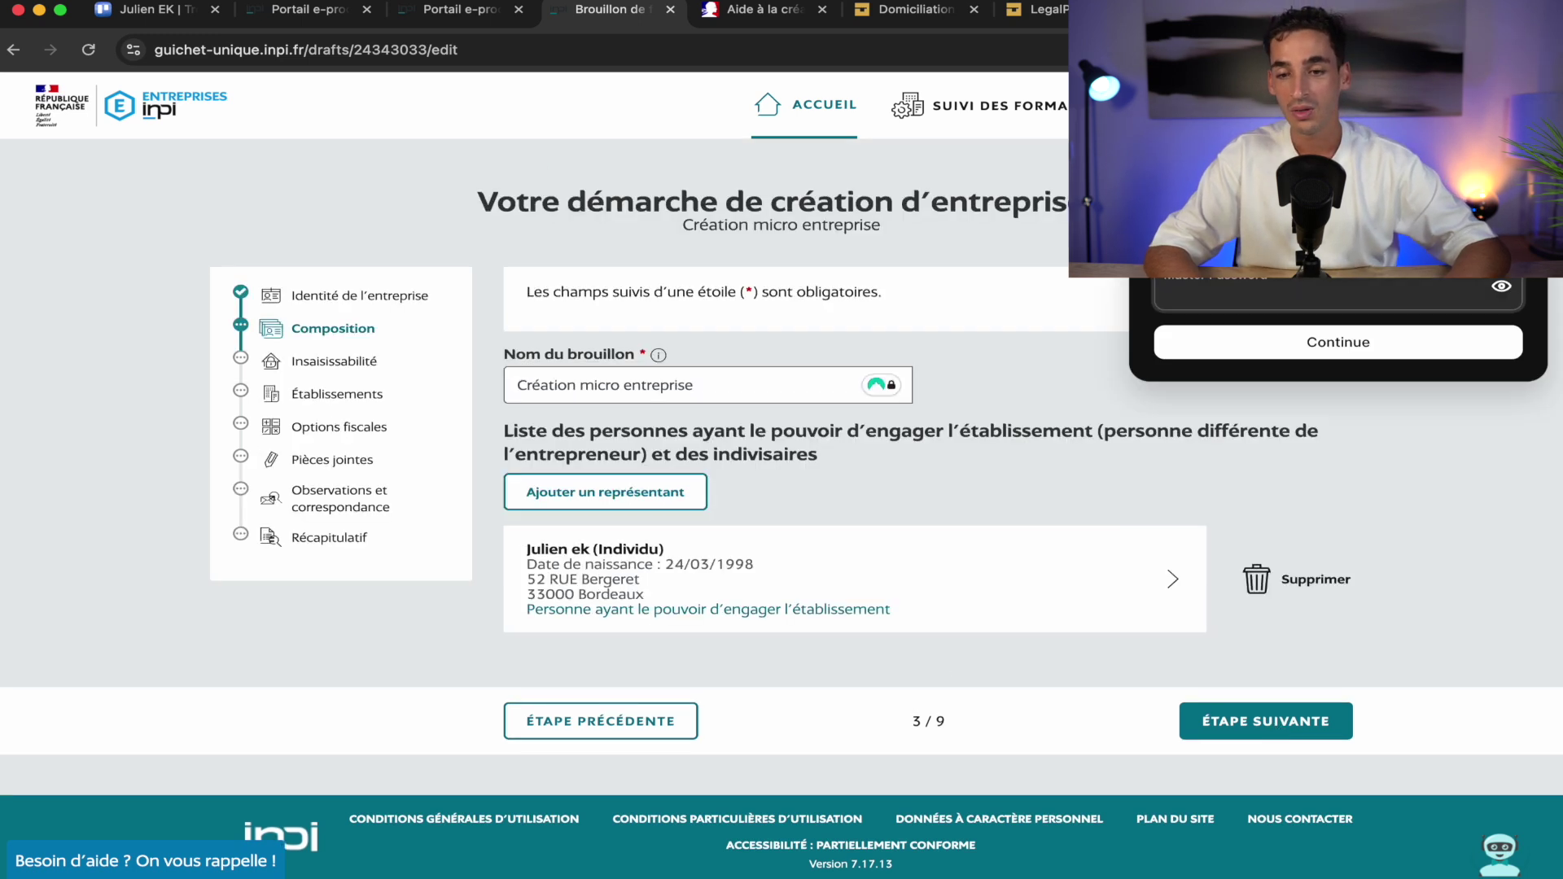
pyautogui.click(1516, 118)
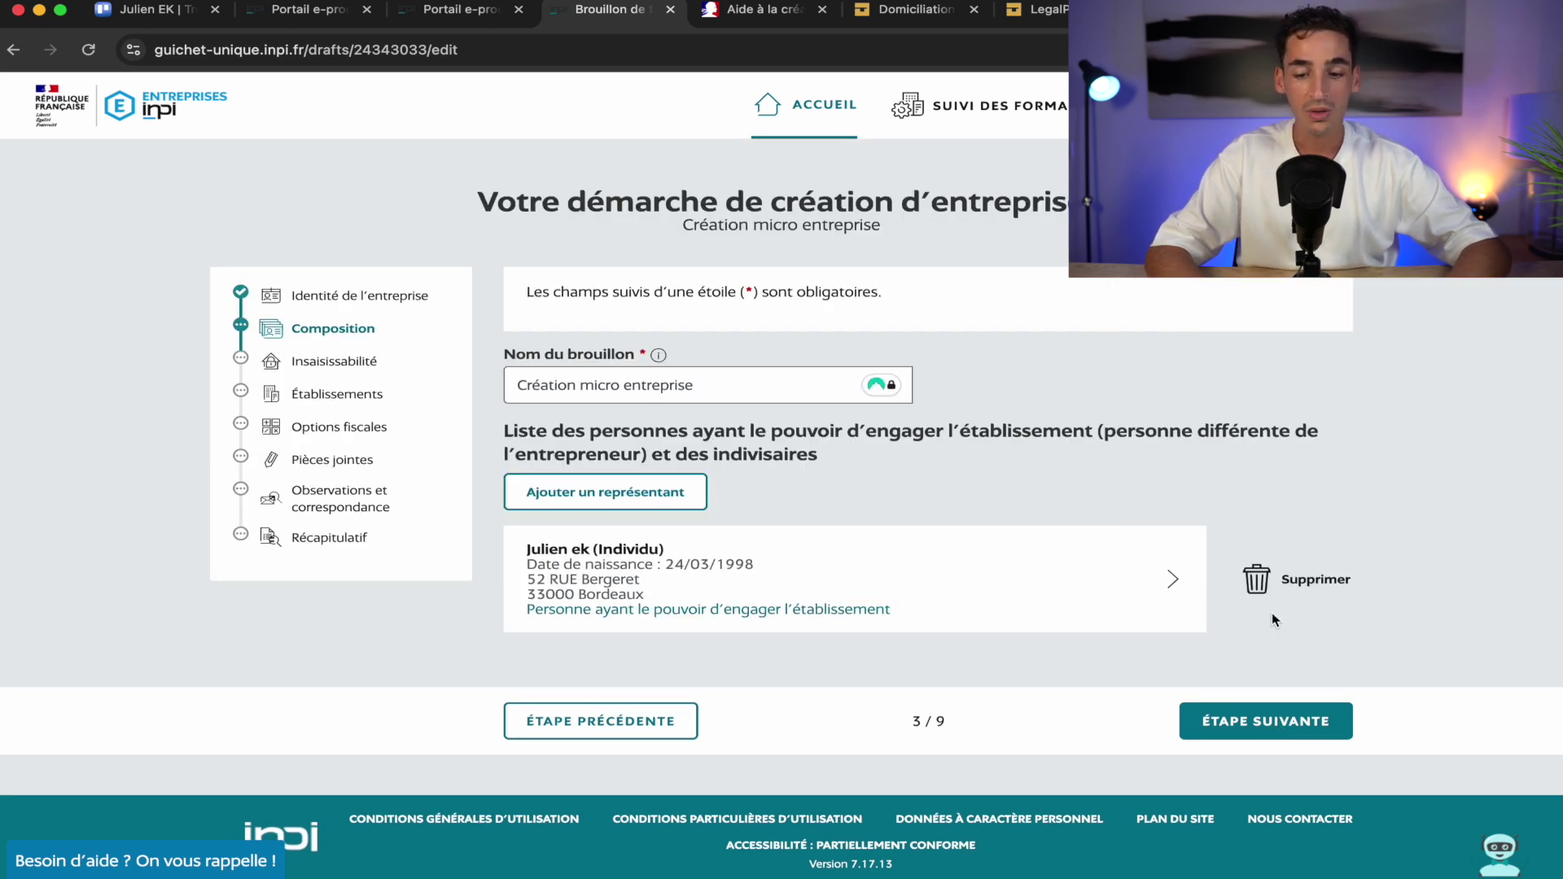
pyautogui.click(1263, 731)
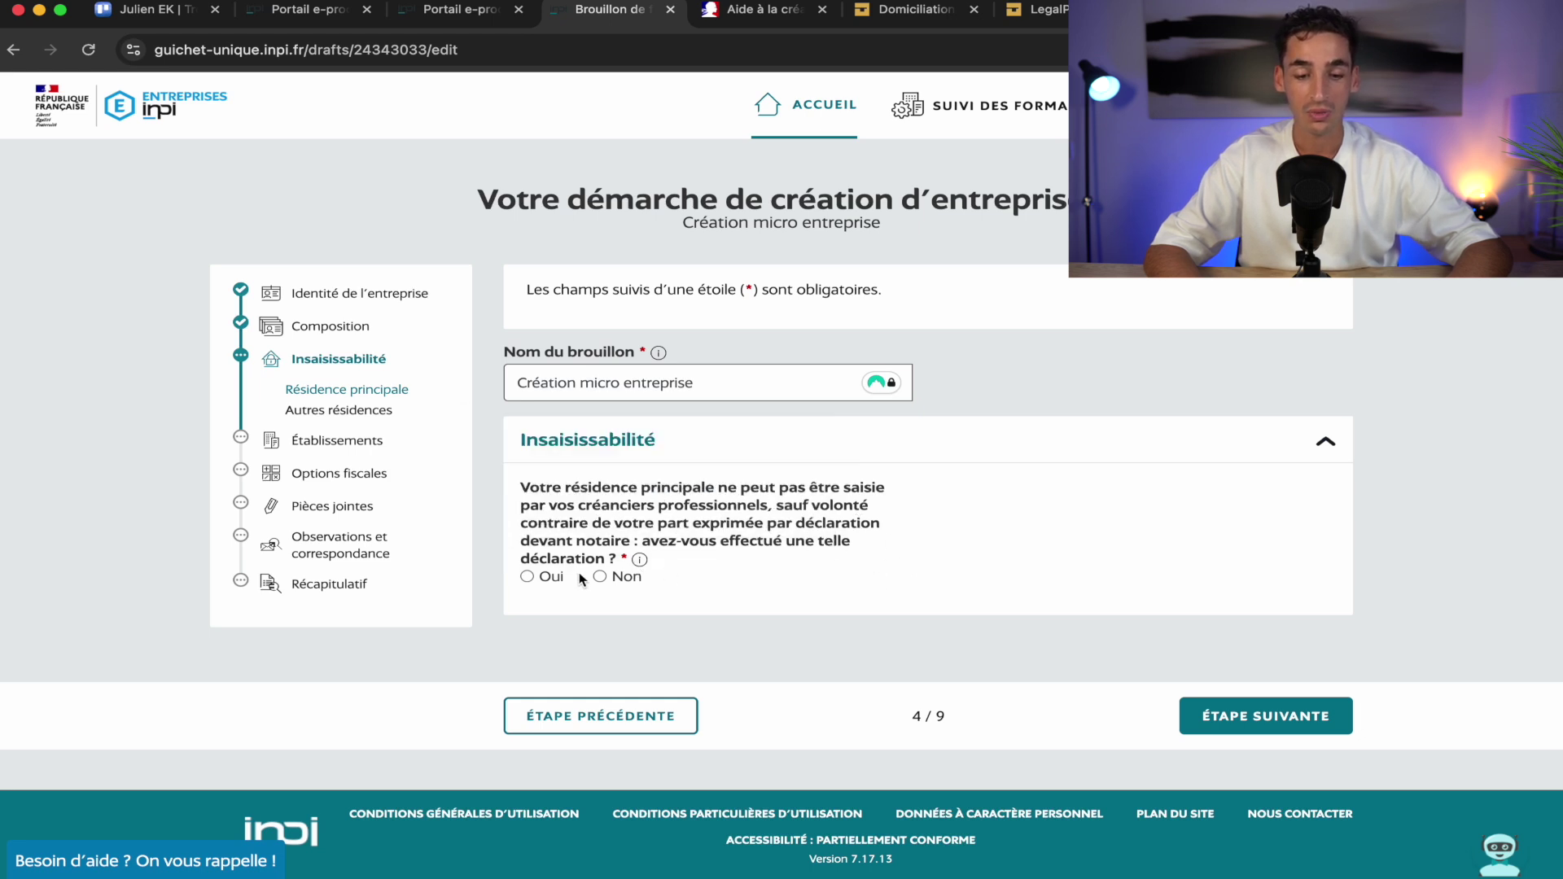
pyautogui.click(601, 577)
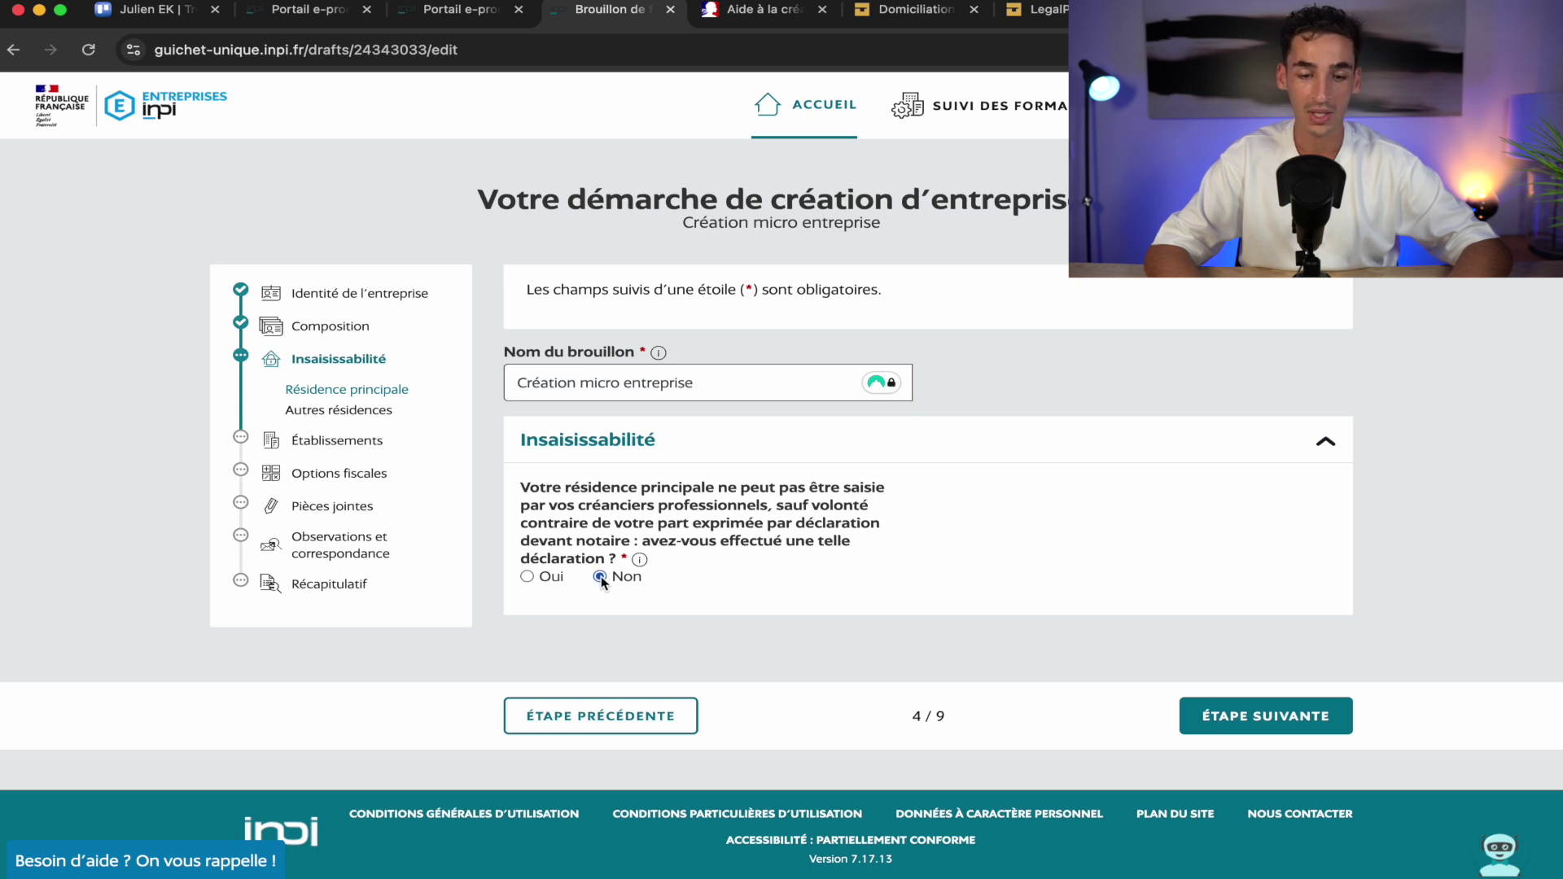
pyautogui.click(1256, 713)
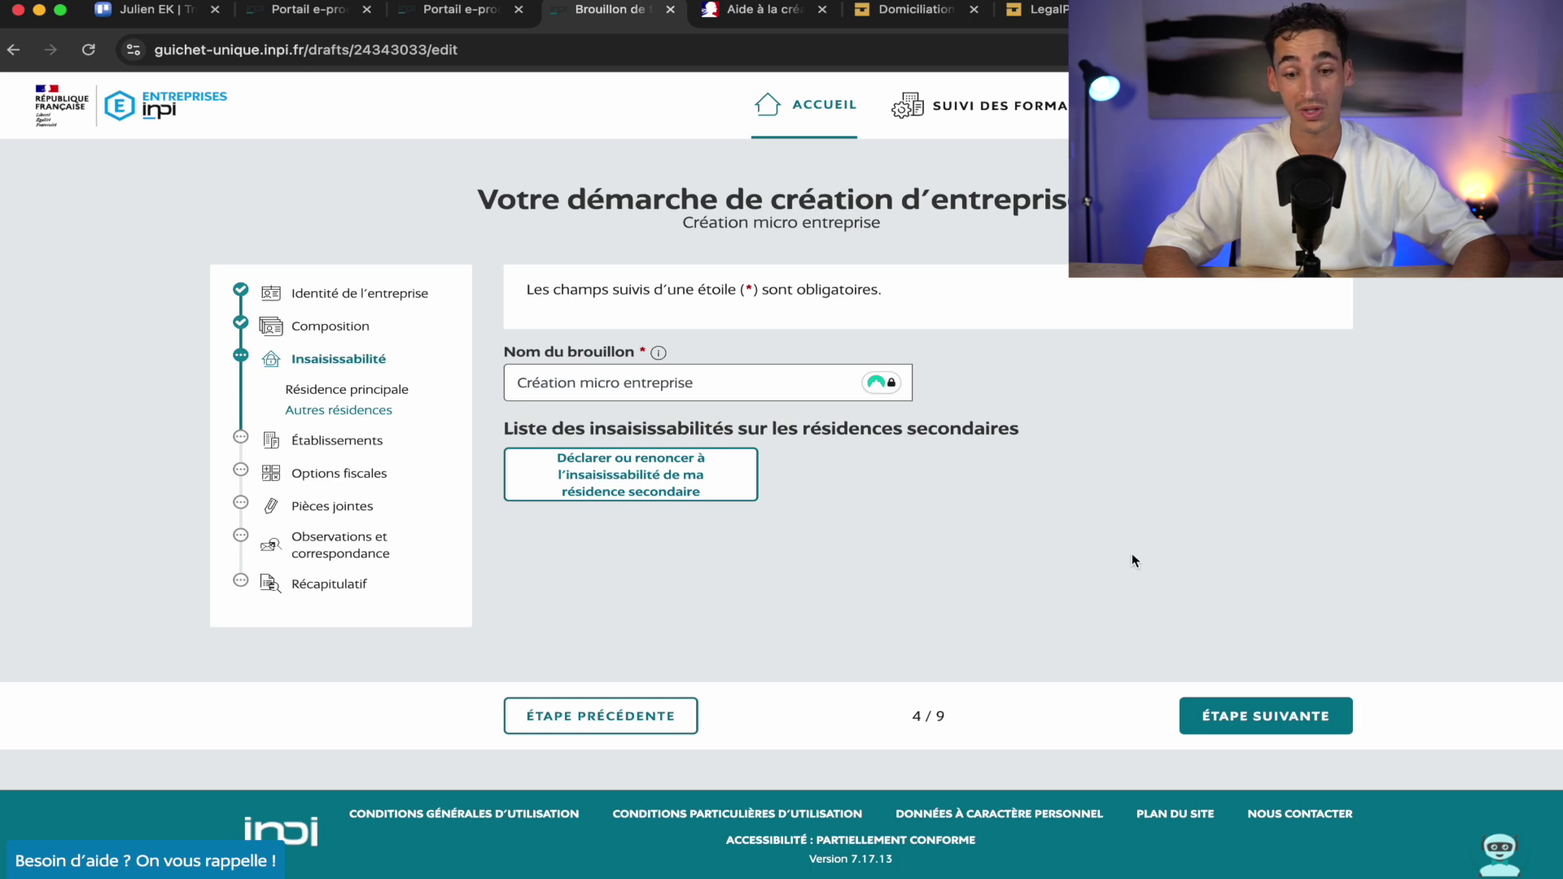
# On the Établissements step, enter the entrepreneur's name as the trade name
pyautogui.click(1213, 715)
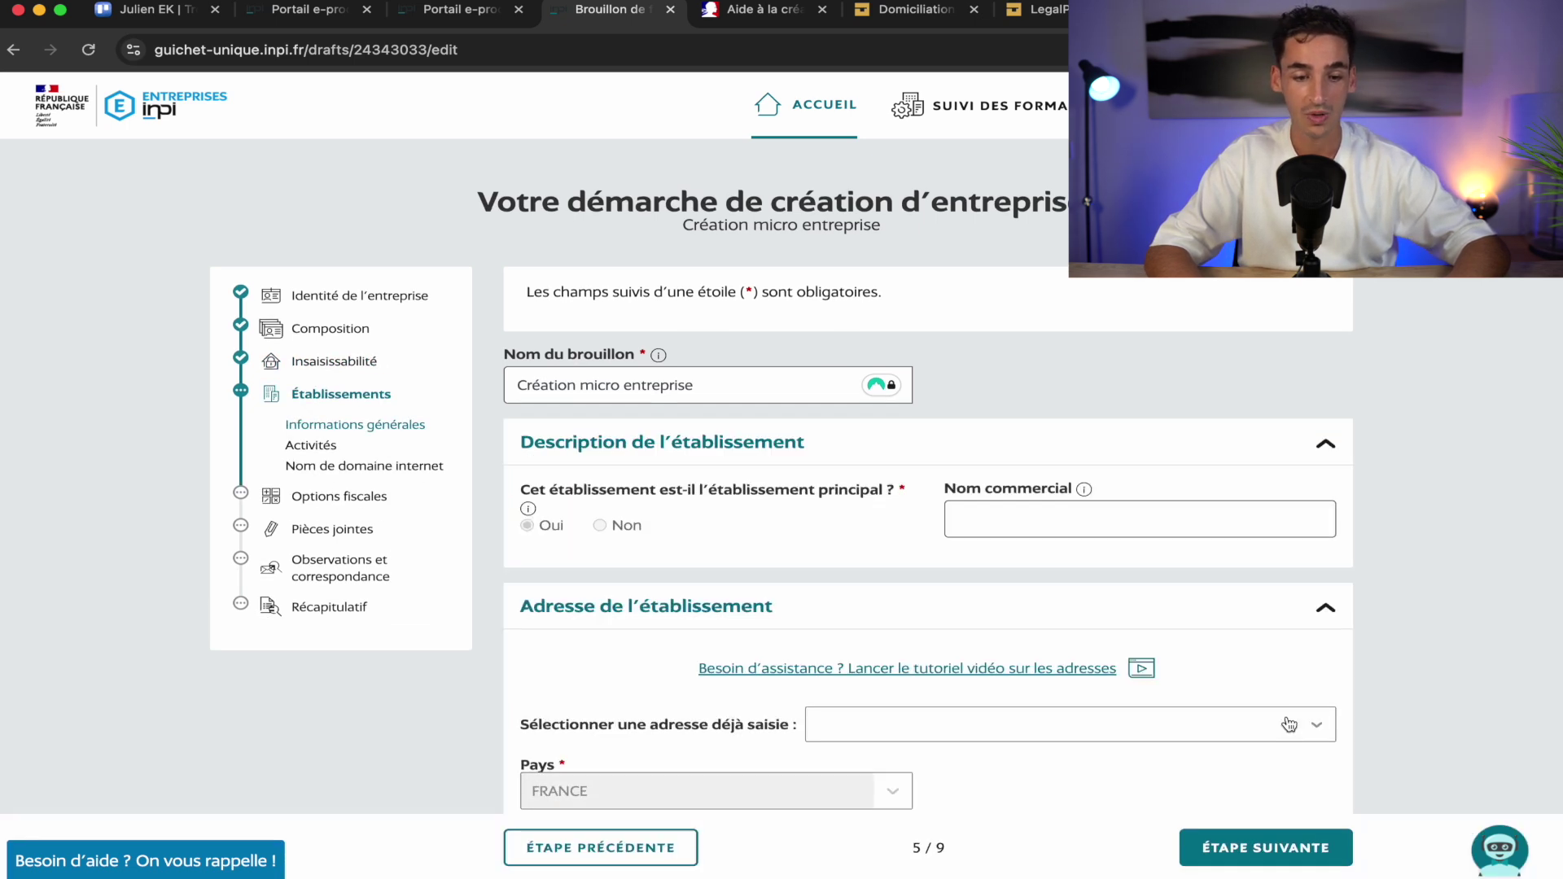
pyautogui.scroll(-3, 1002, 601)
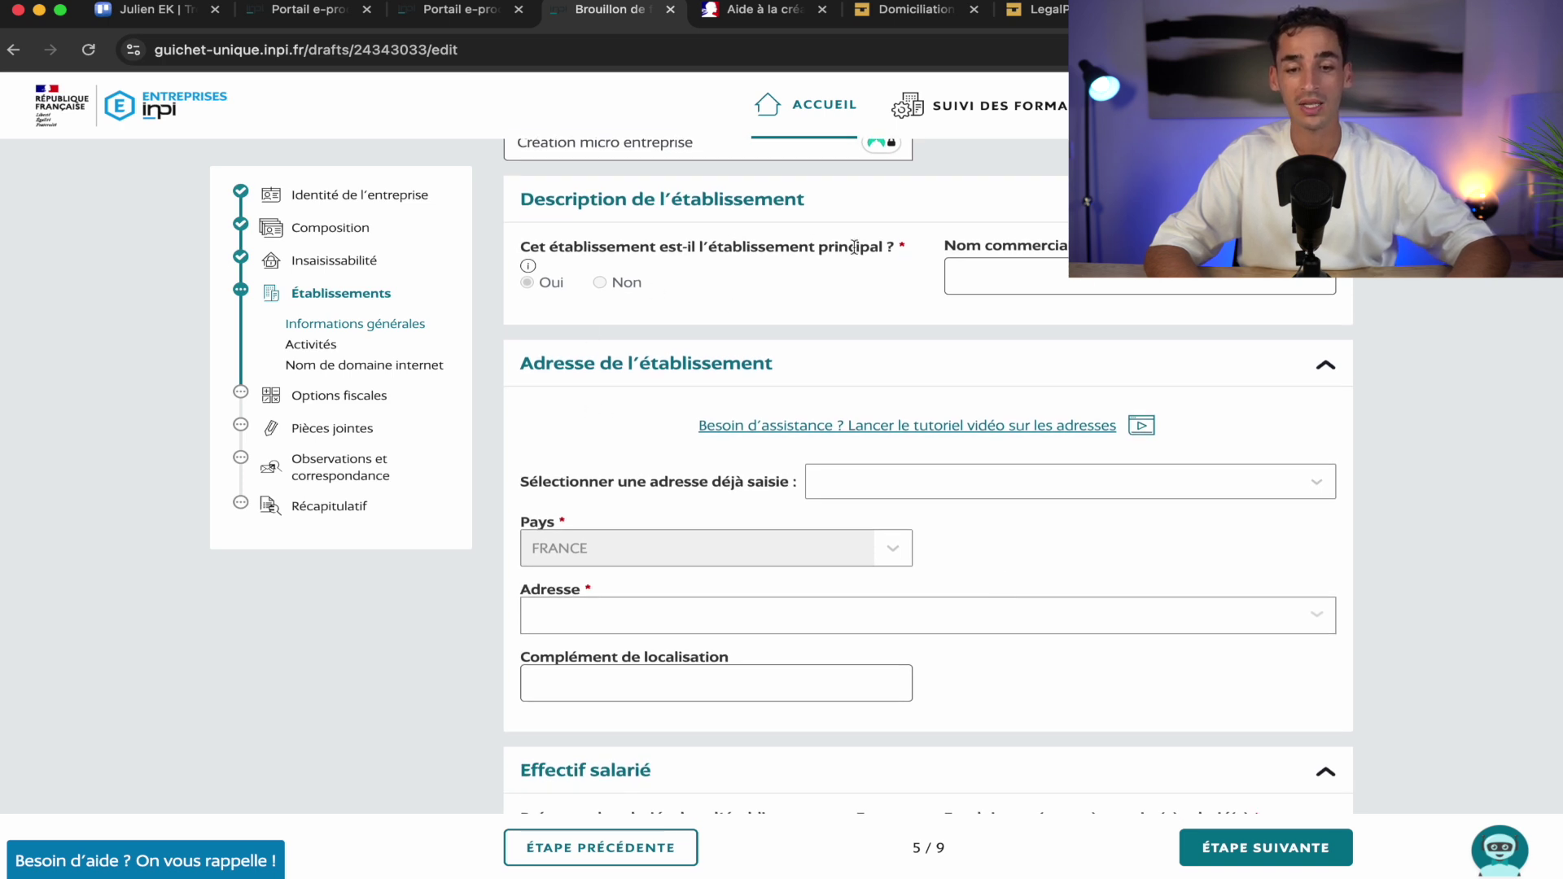
pyautogui.click(952, 276)
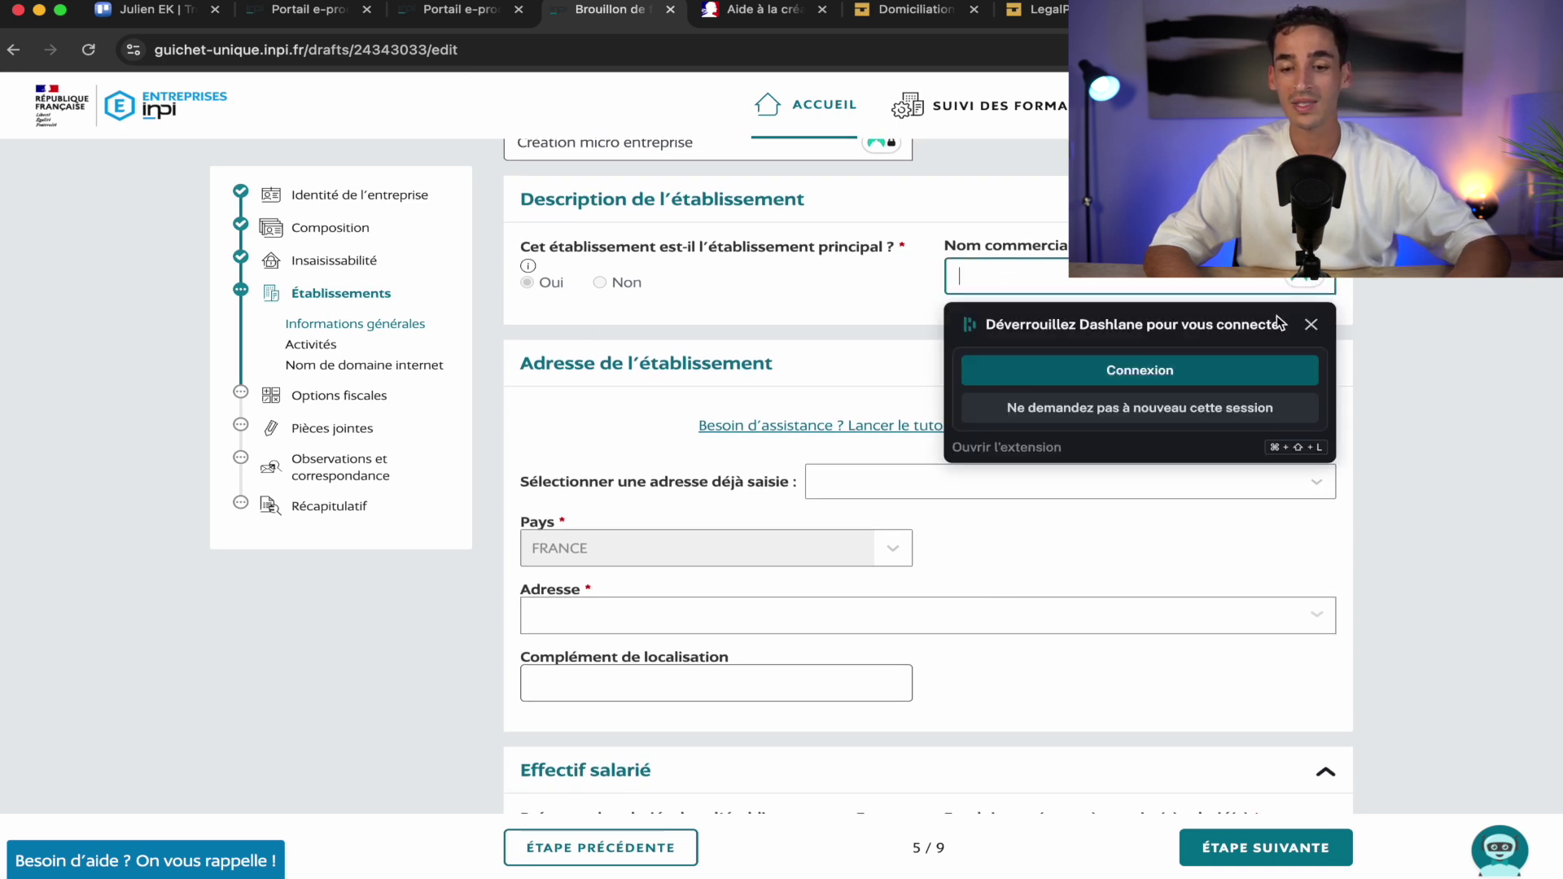
pyautogui.click(1310, 326)
pyautogui.click(1059, 275)
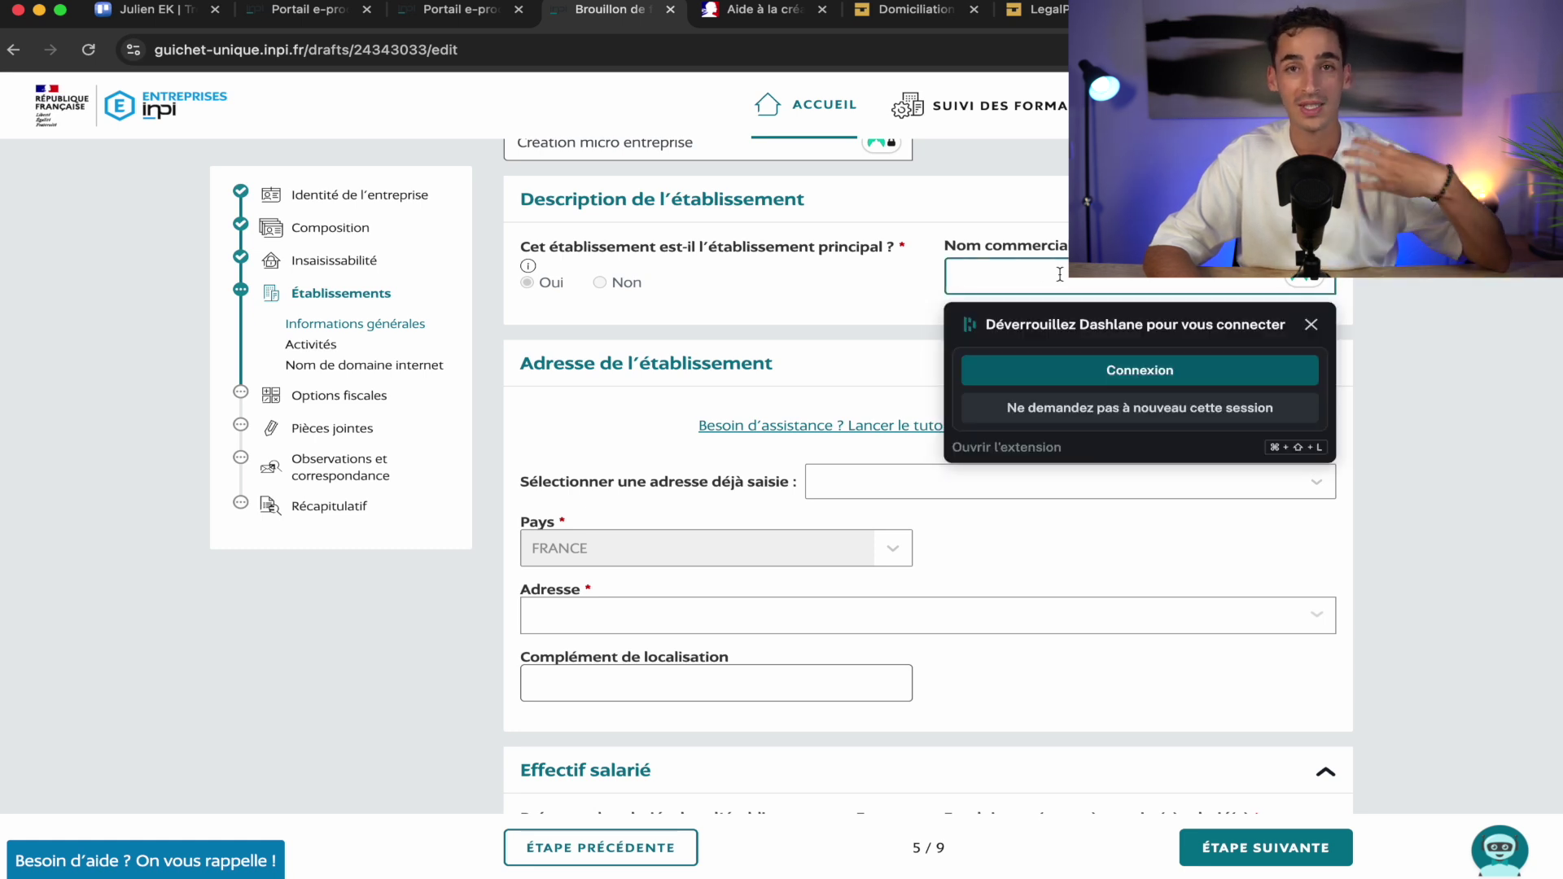
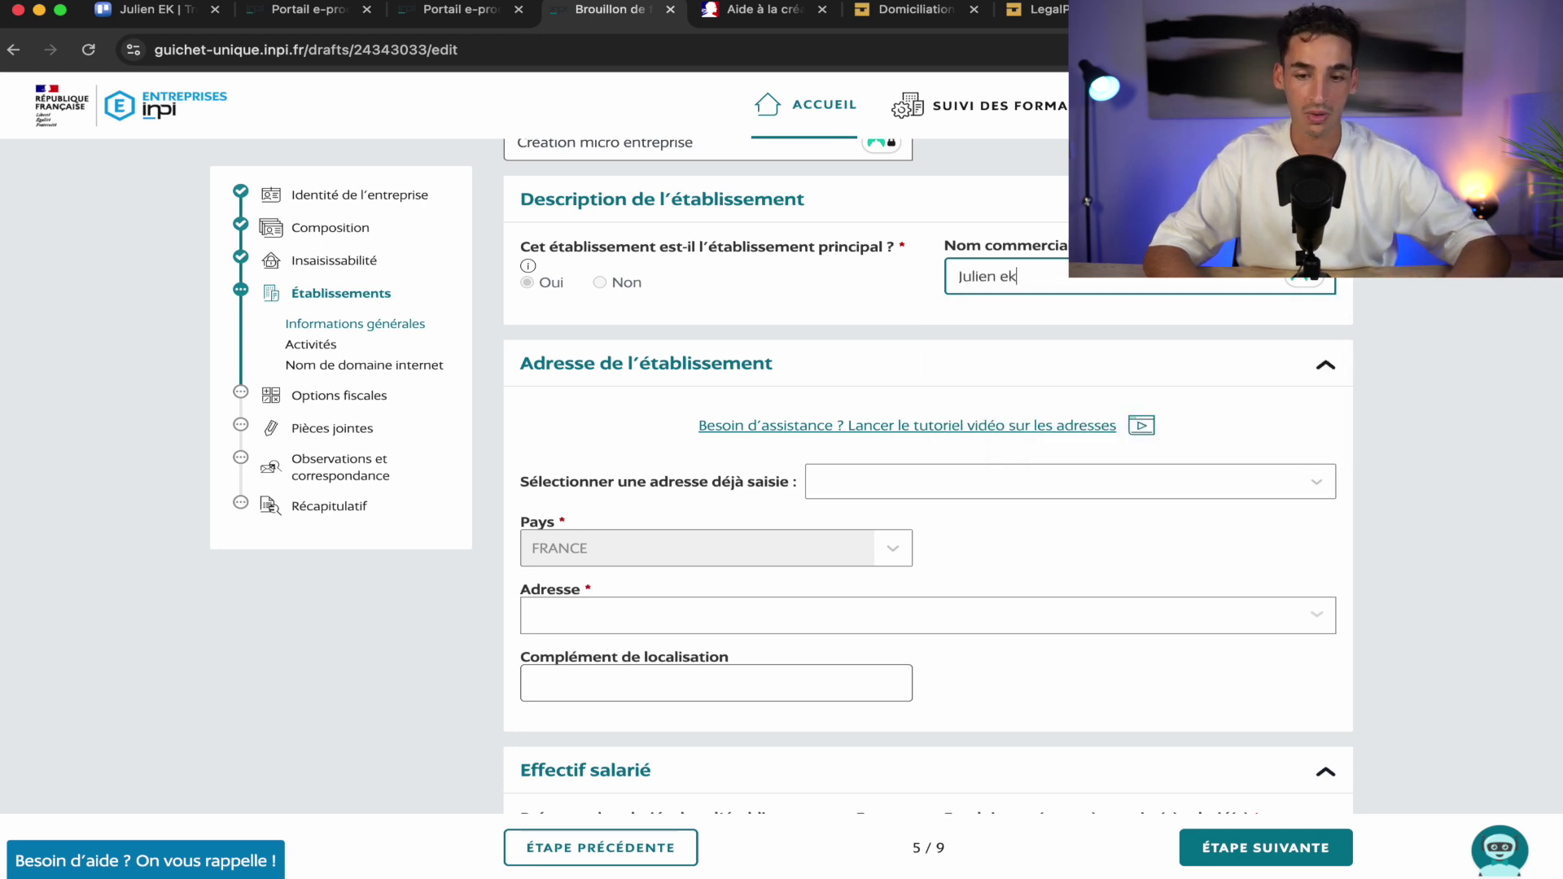
# Use the saved address for the establishment, declare no employees, and move on to Activités
pyautogui.scroll(-3, 893, 314)
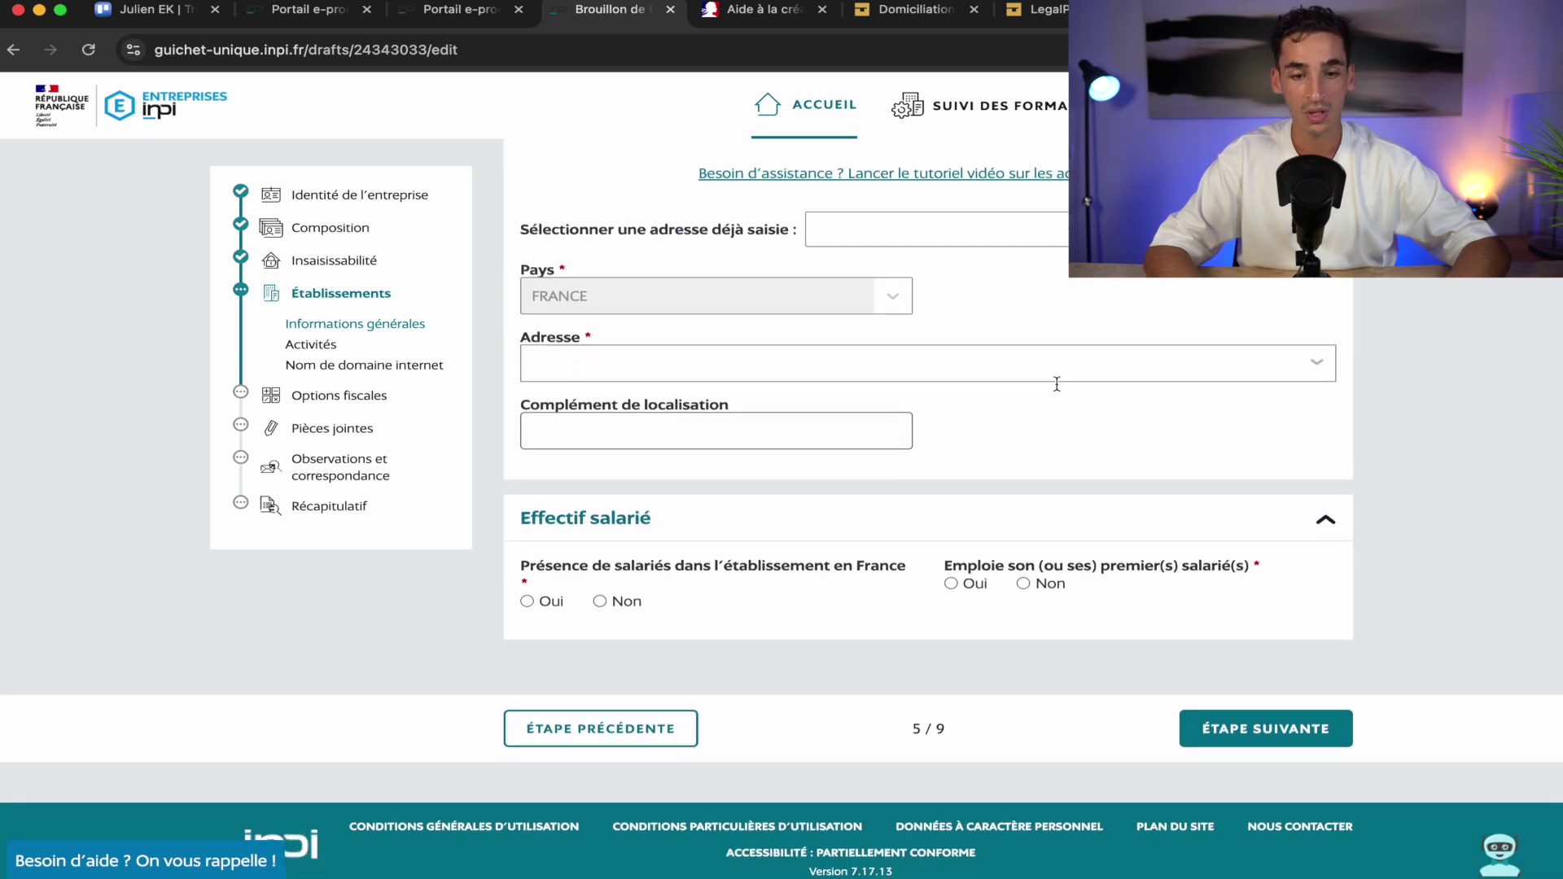
pyautogui.click(1019, 241)
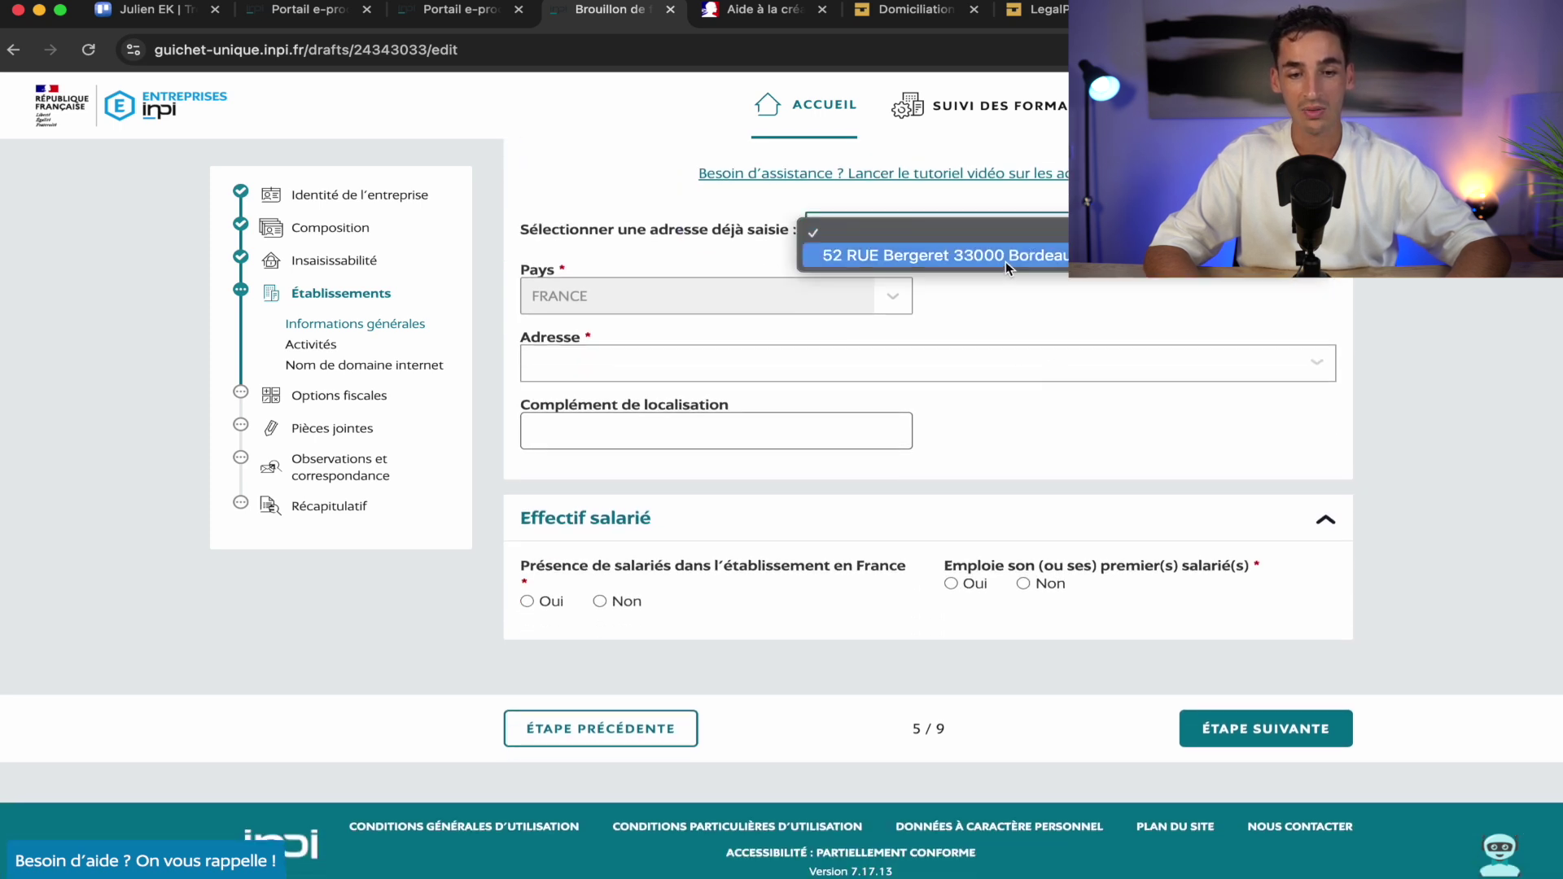
pyautogui.click(1005, 261)
pyautogui.scroll(-1, 1117, 387)
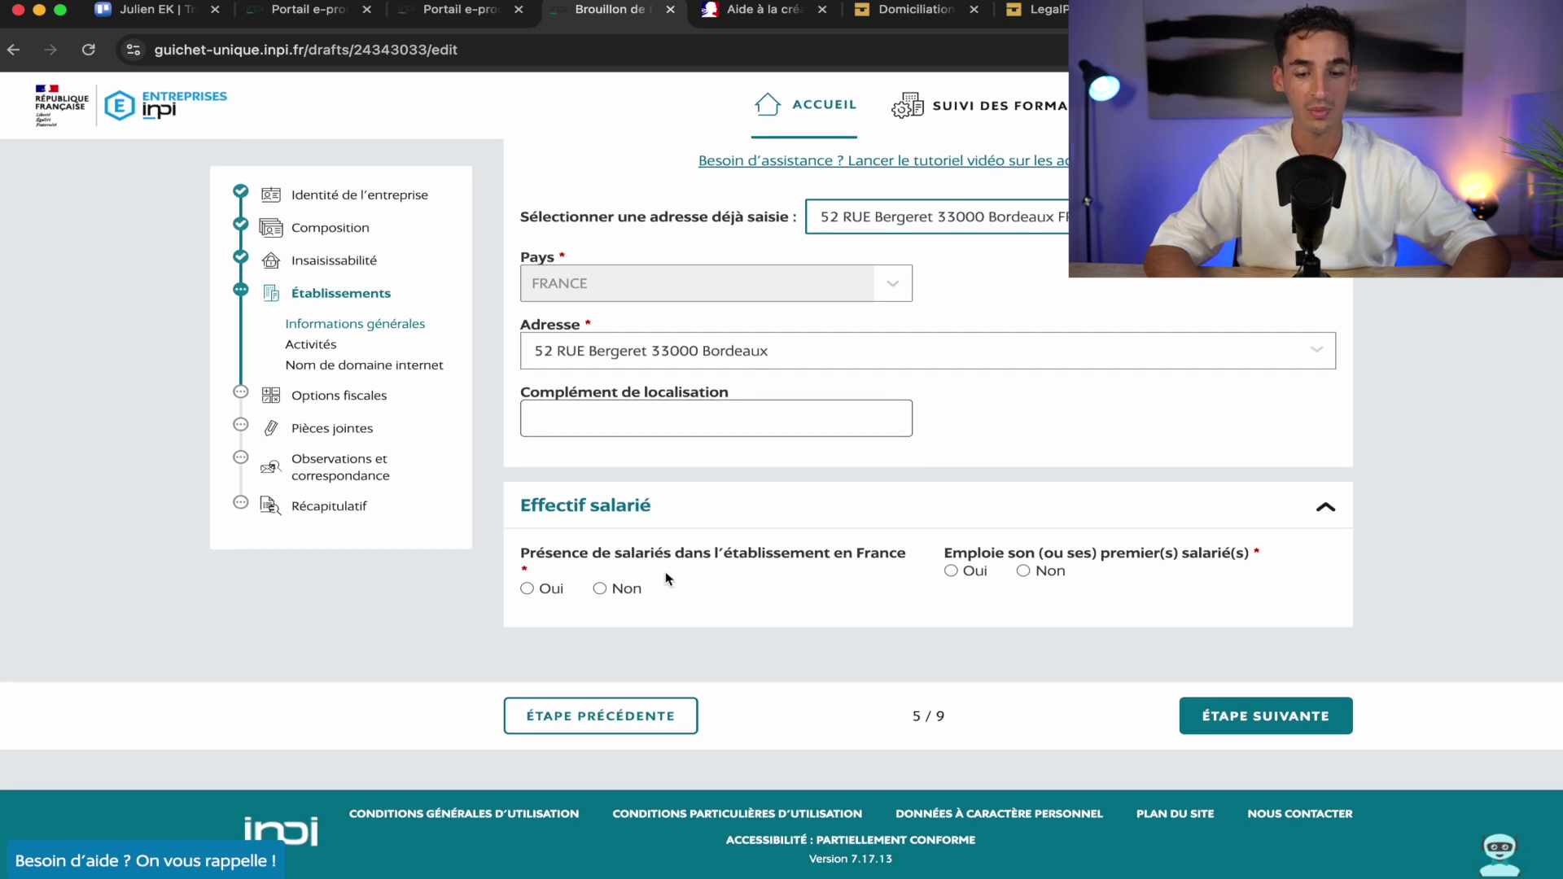
pyautogui.click(603, 587)
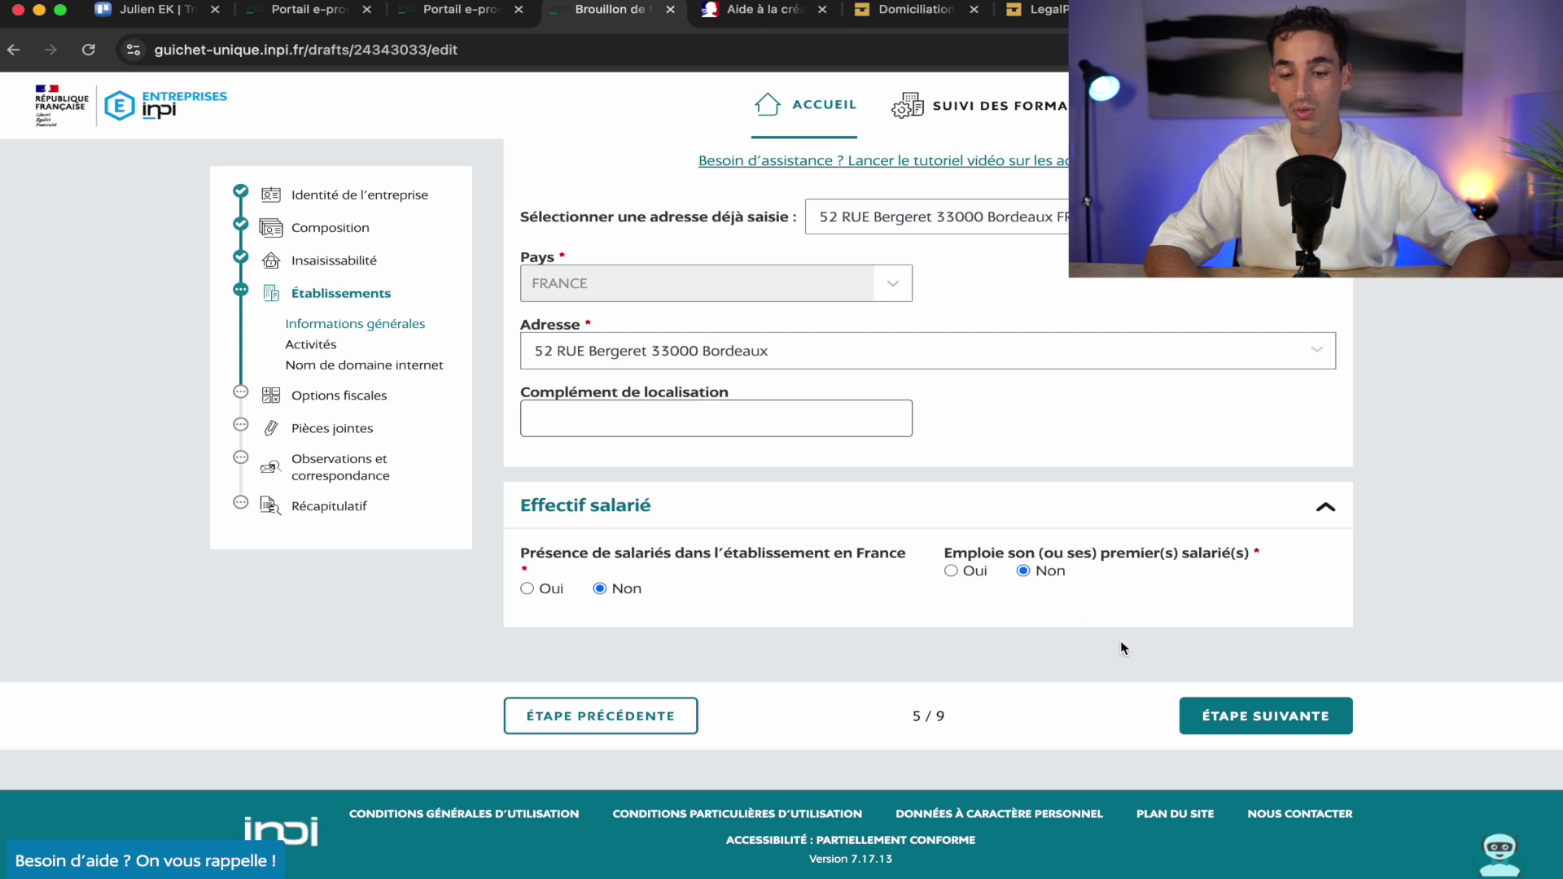
pyautogui.click(1270, 728)
pyautogui.scroll(-1, 880, 616)
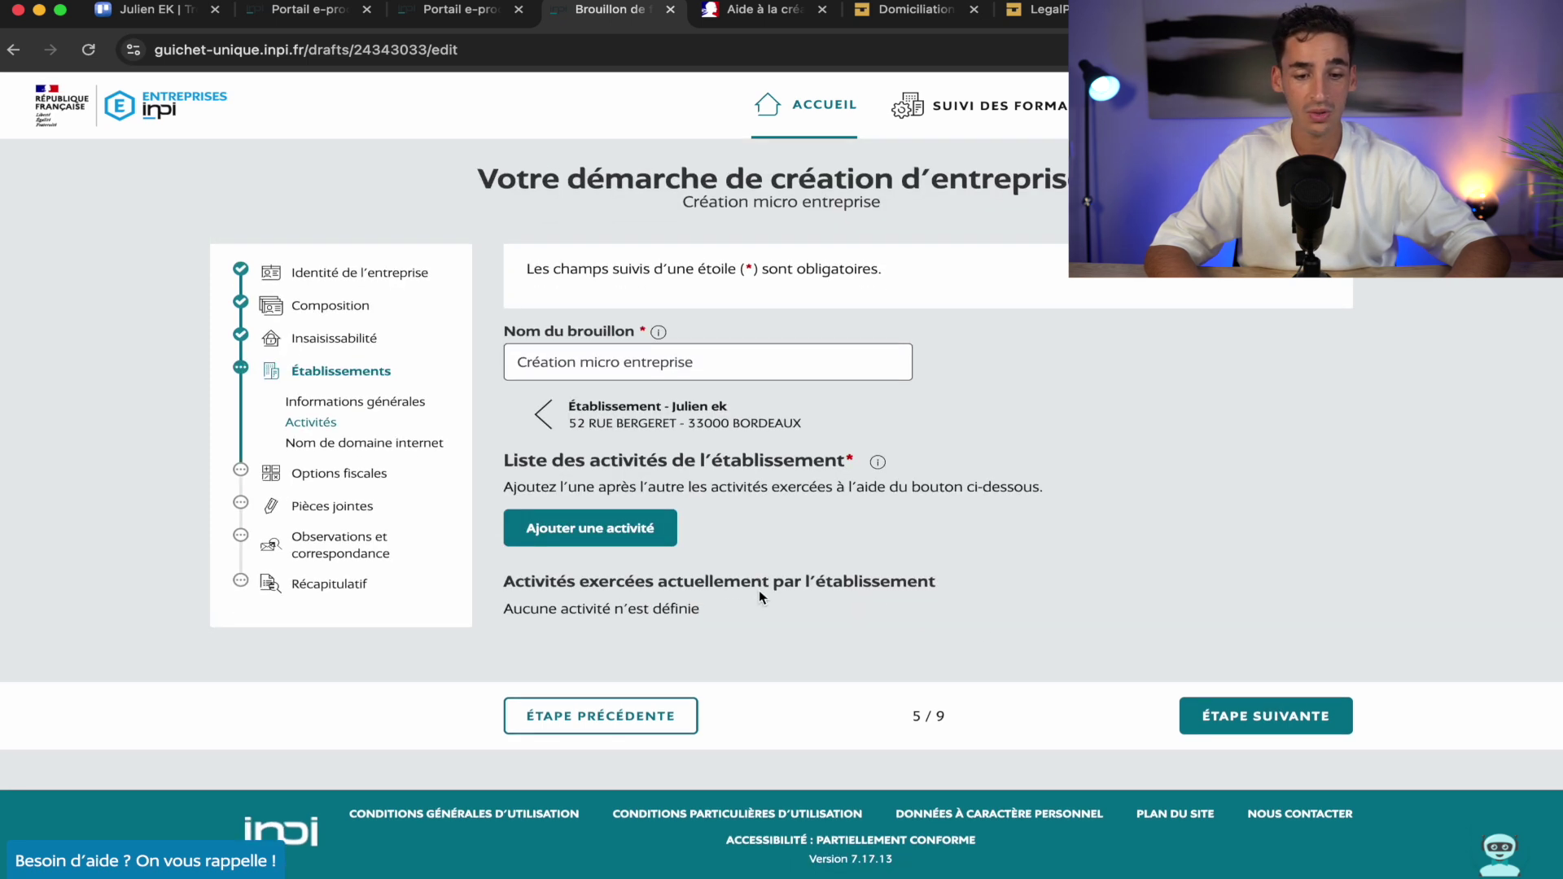
# Start a new activity for the establishment, glance at the LegalPlace tab, then return to the INPI draft
pyautogui.click(562, 537)
pyautogui.scroll(-5, 912, 581)
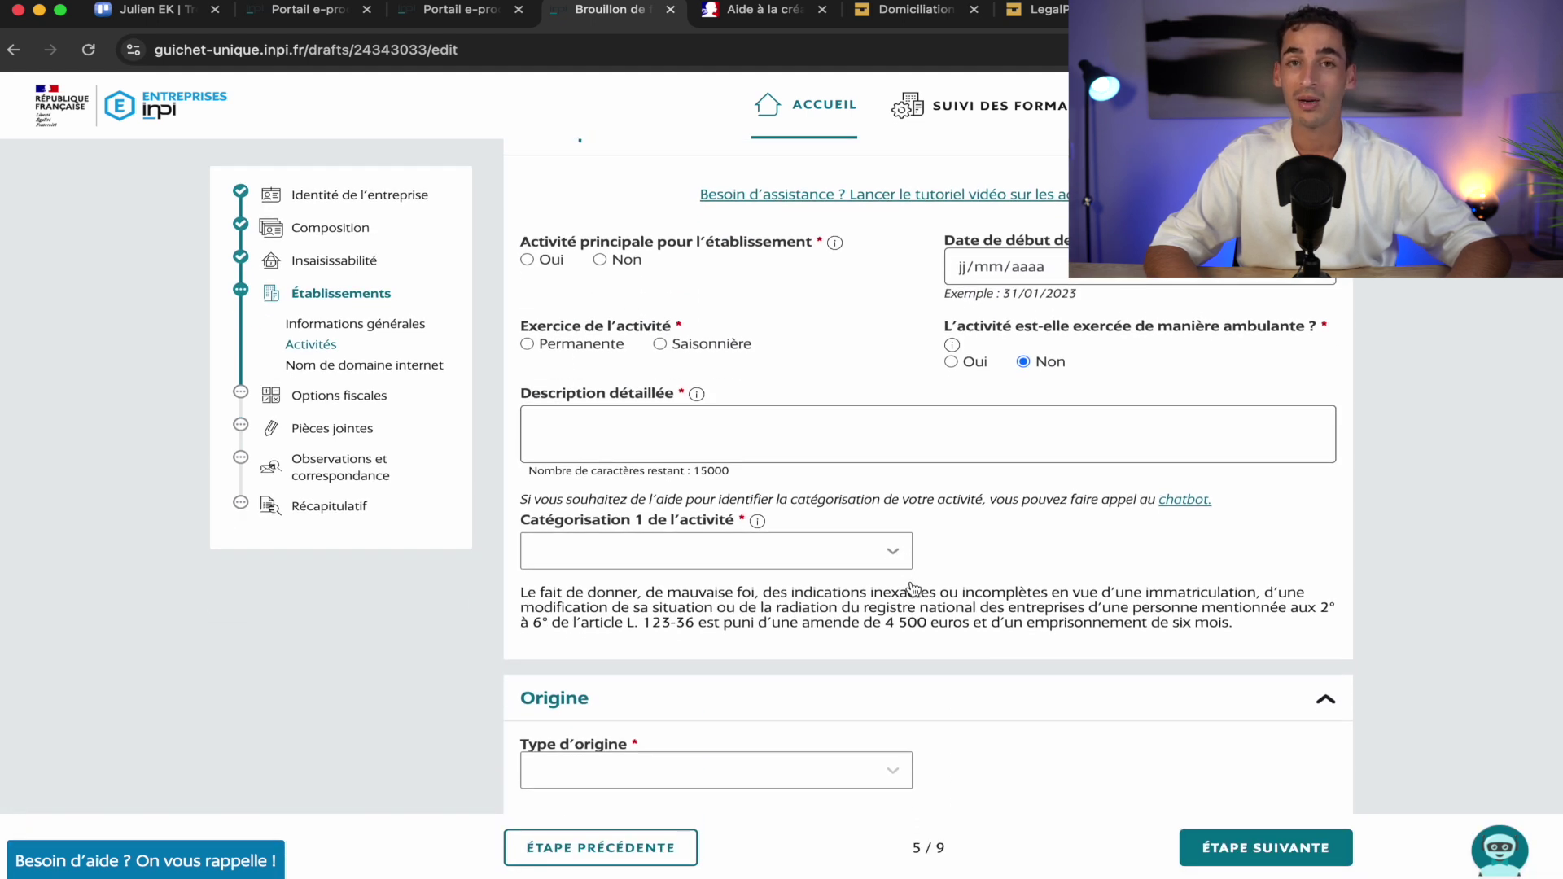
pyautogui.scroll(2, 913, 588)
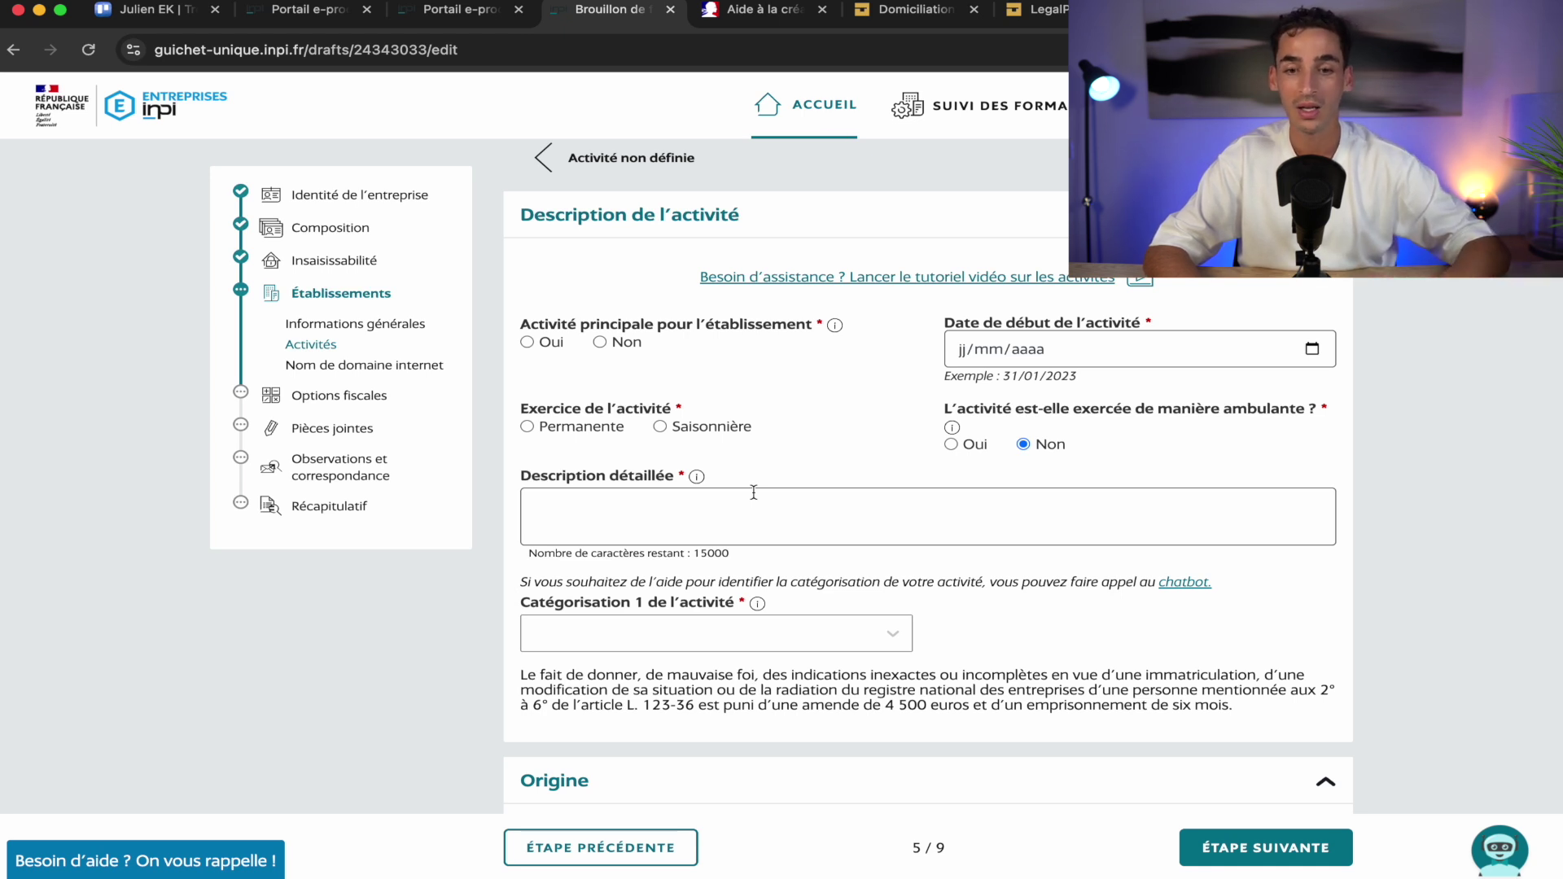
pyautogui.click(1064, 24)
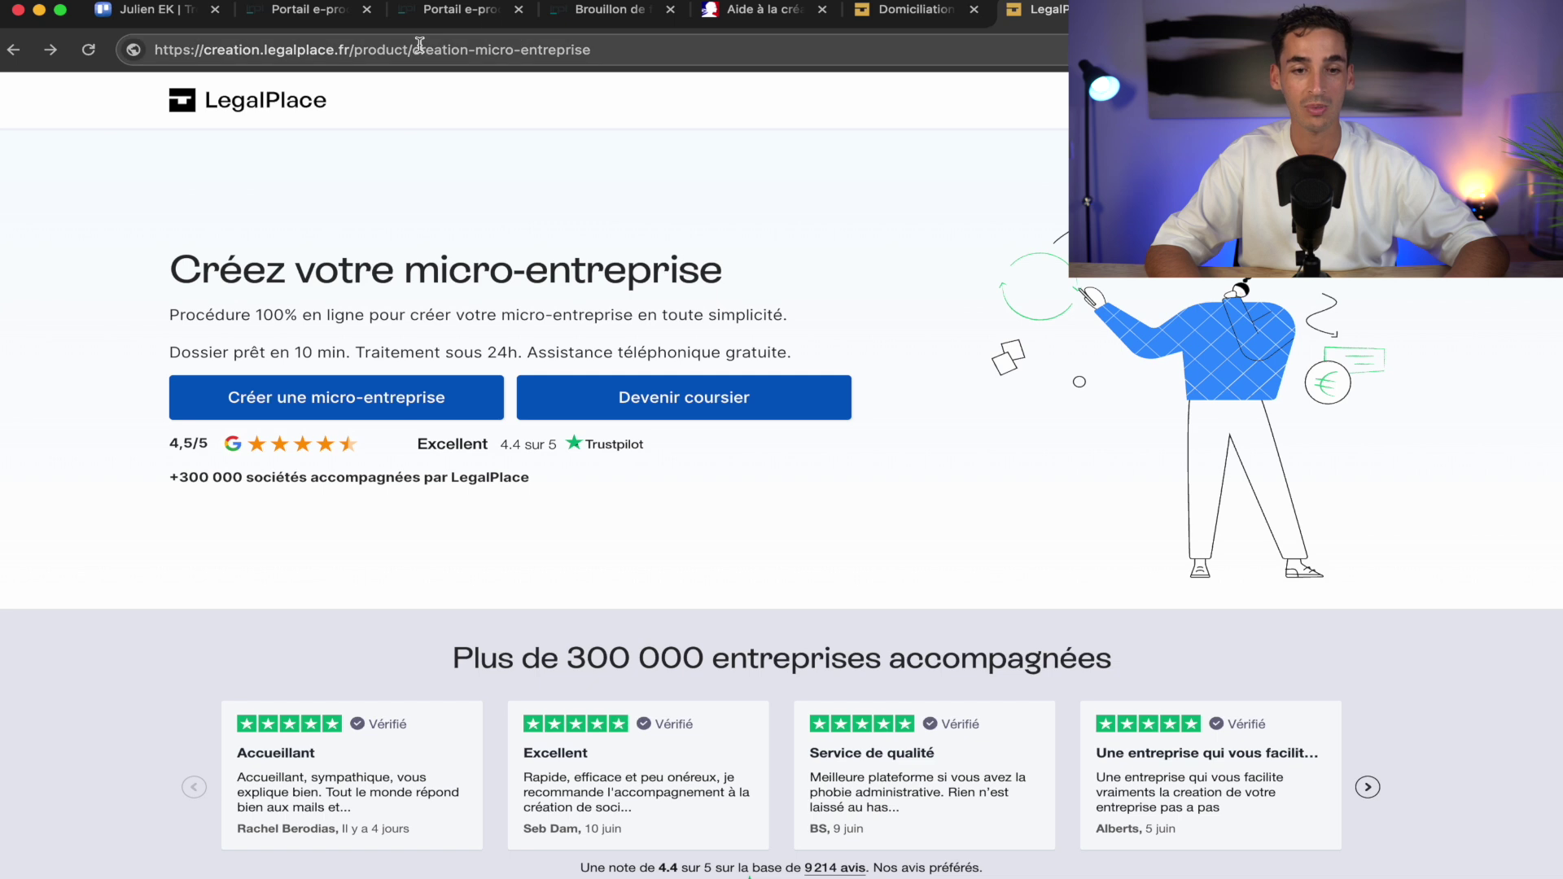
pyautogui.click(598, 11)
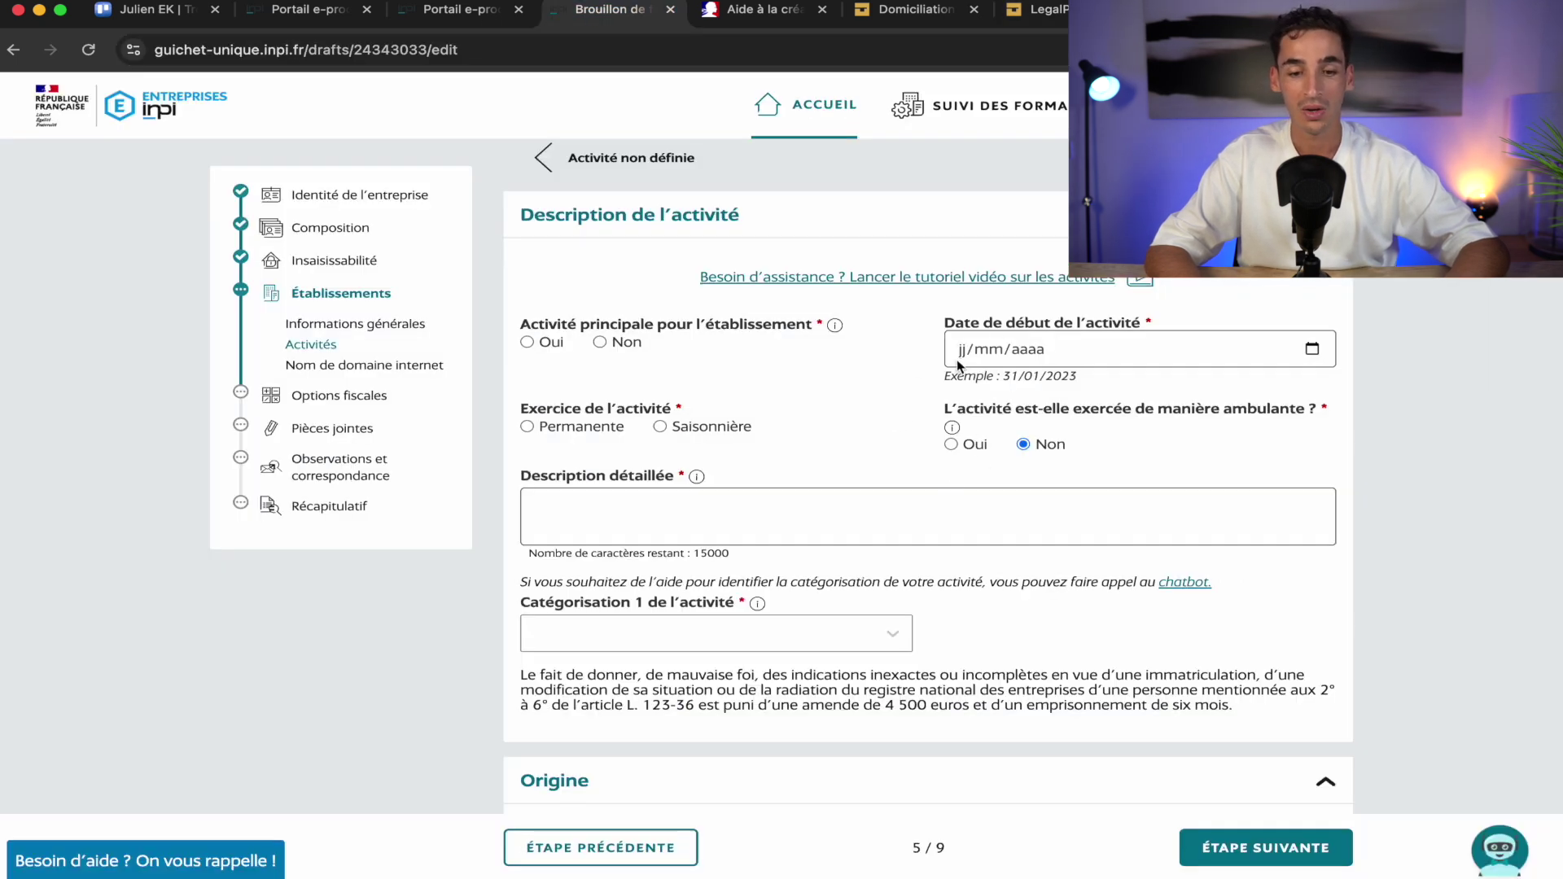
# Mark the activity as principal and permanent, starting on 24/06/2025
pyautogui.click(548, 349)
pyautogui.click(546, 429)
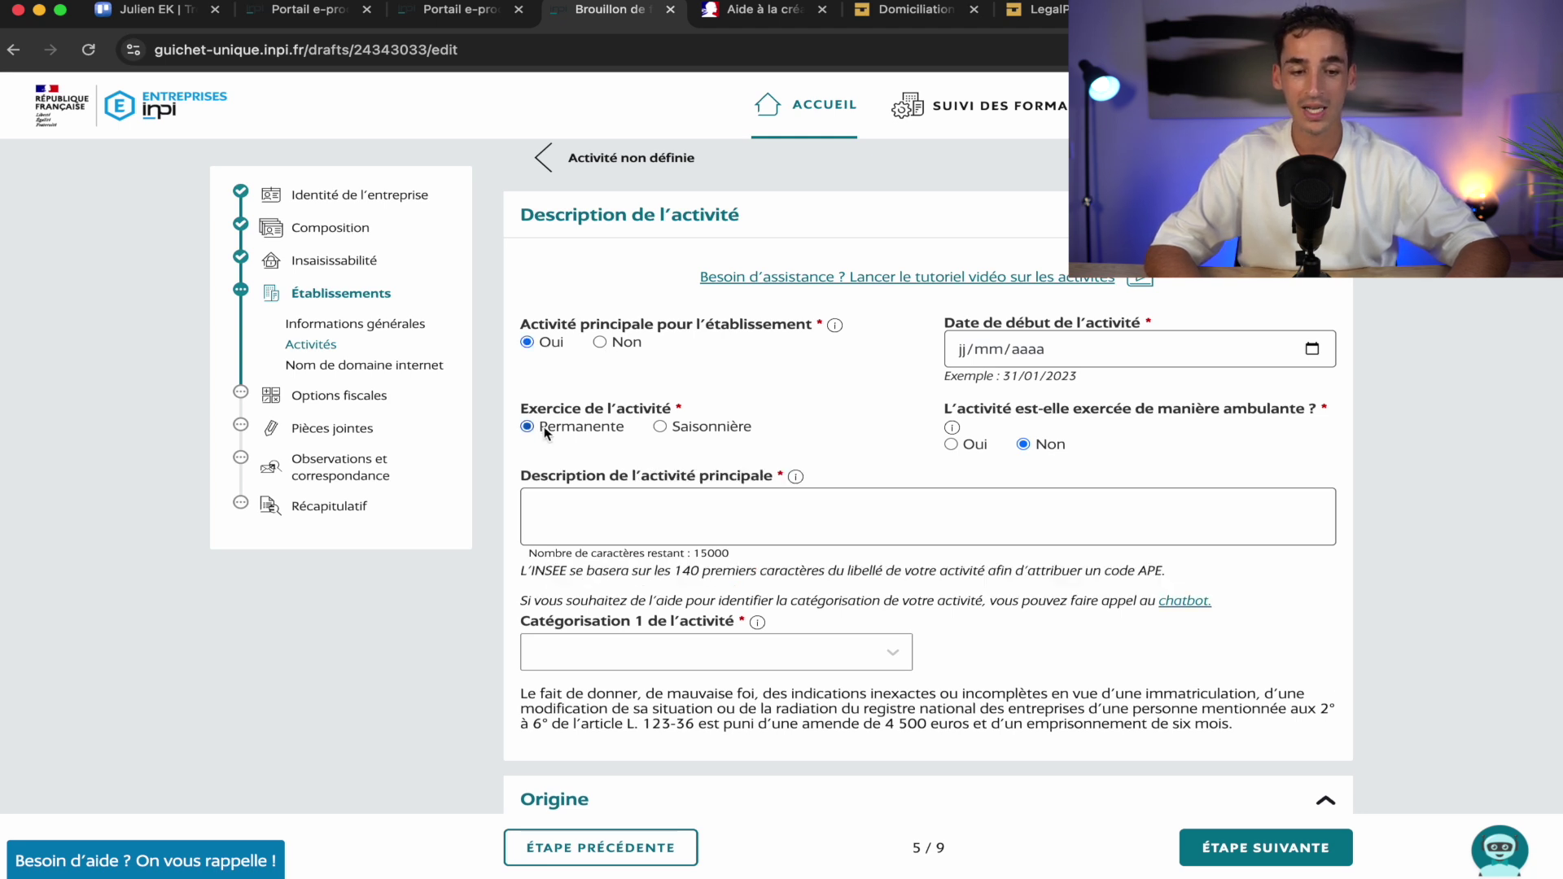
pyautogui.click(966, 355)
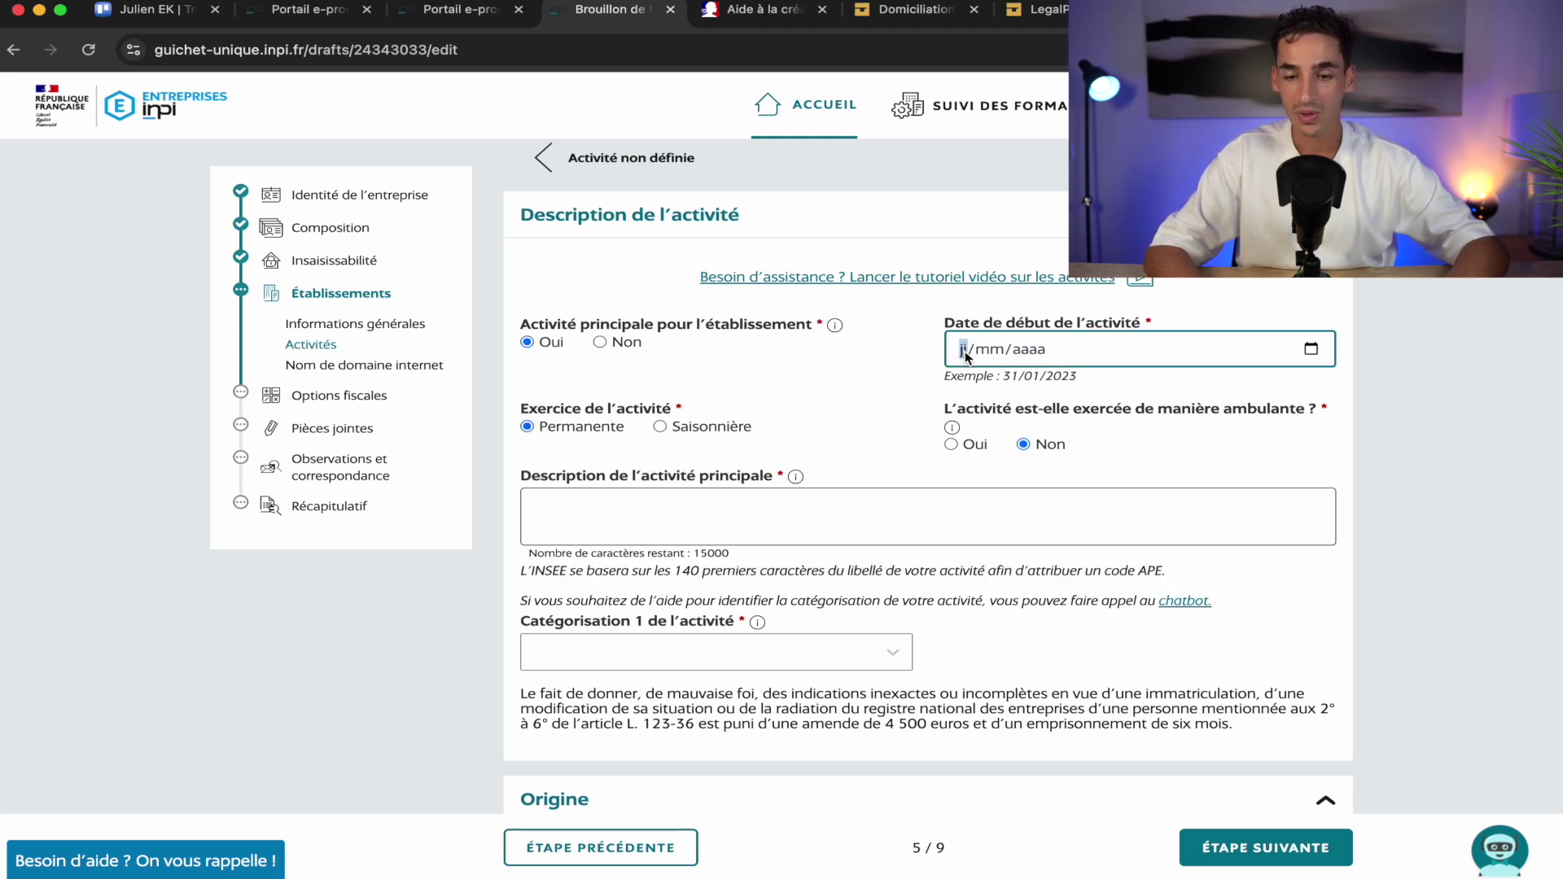
pyautogui.click(1312, 349)
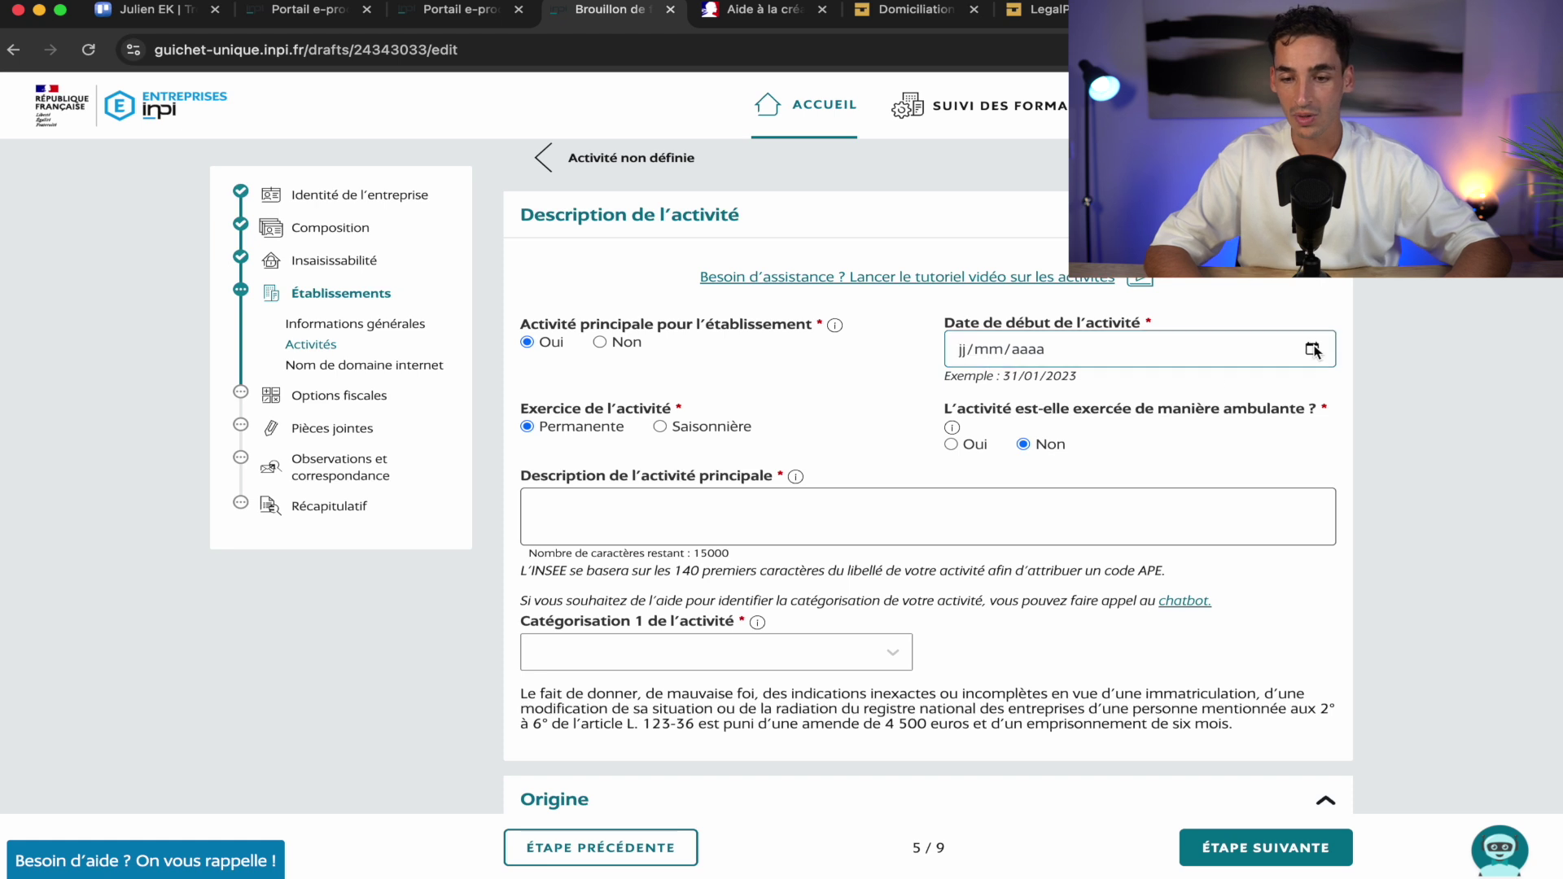
pyautogui.click(1313, 350)
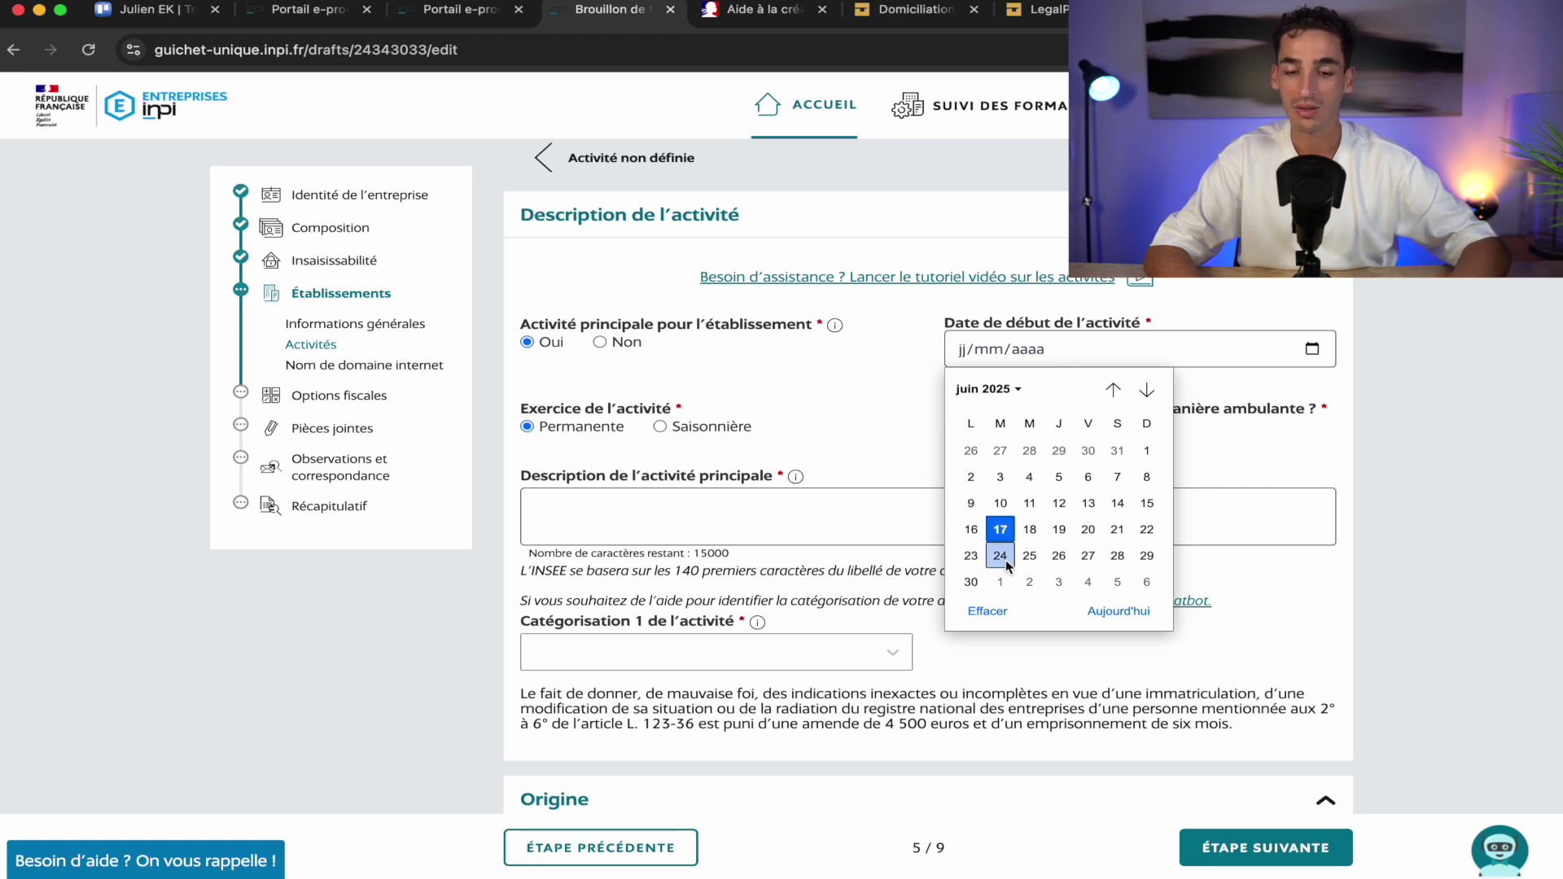
pyautogui.click(1001, 556)
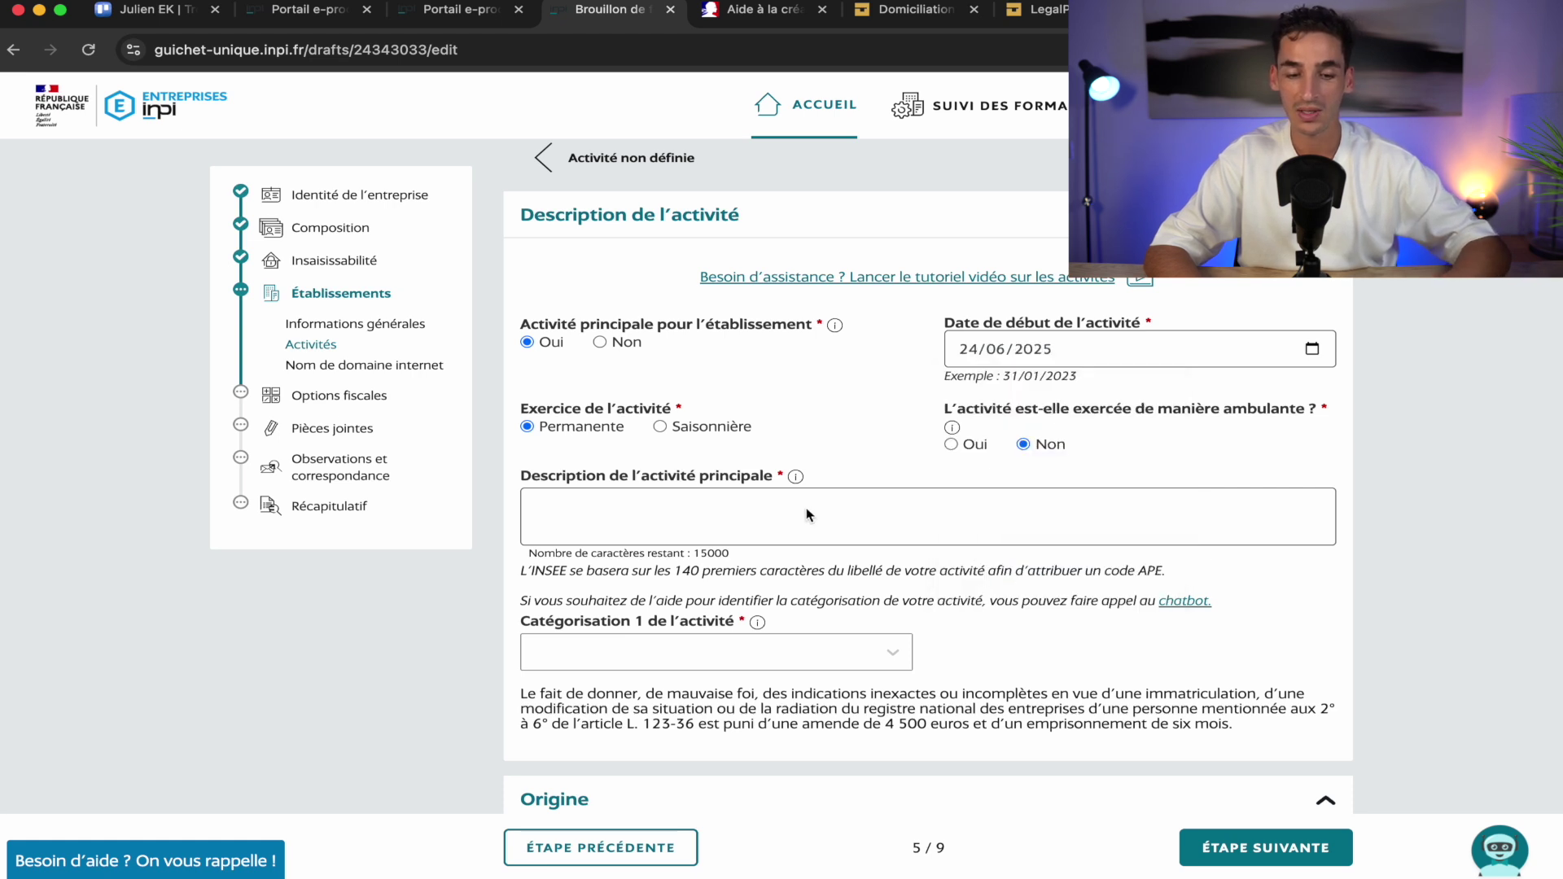
# Write 'Dropshipping' as the main activity description after checking the INSEE note on APE codes
pyautogui.scroll(-1, 824, 510)
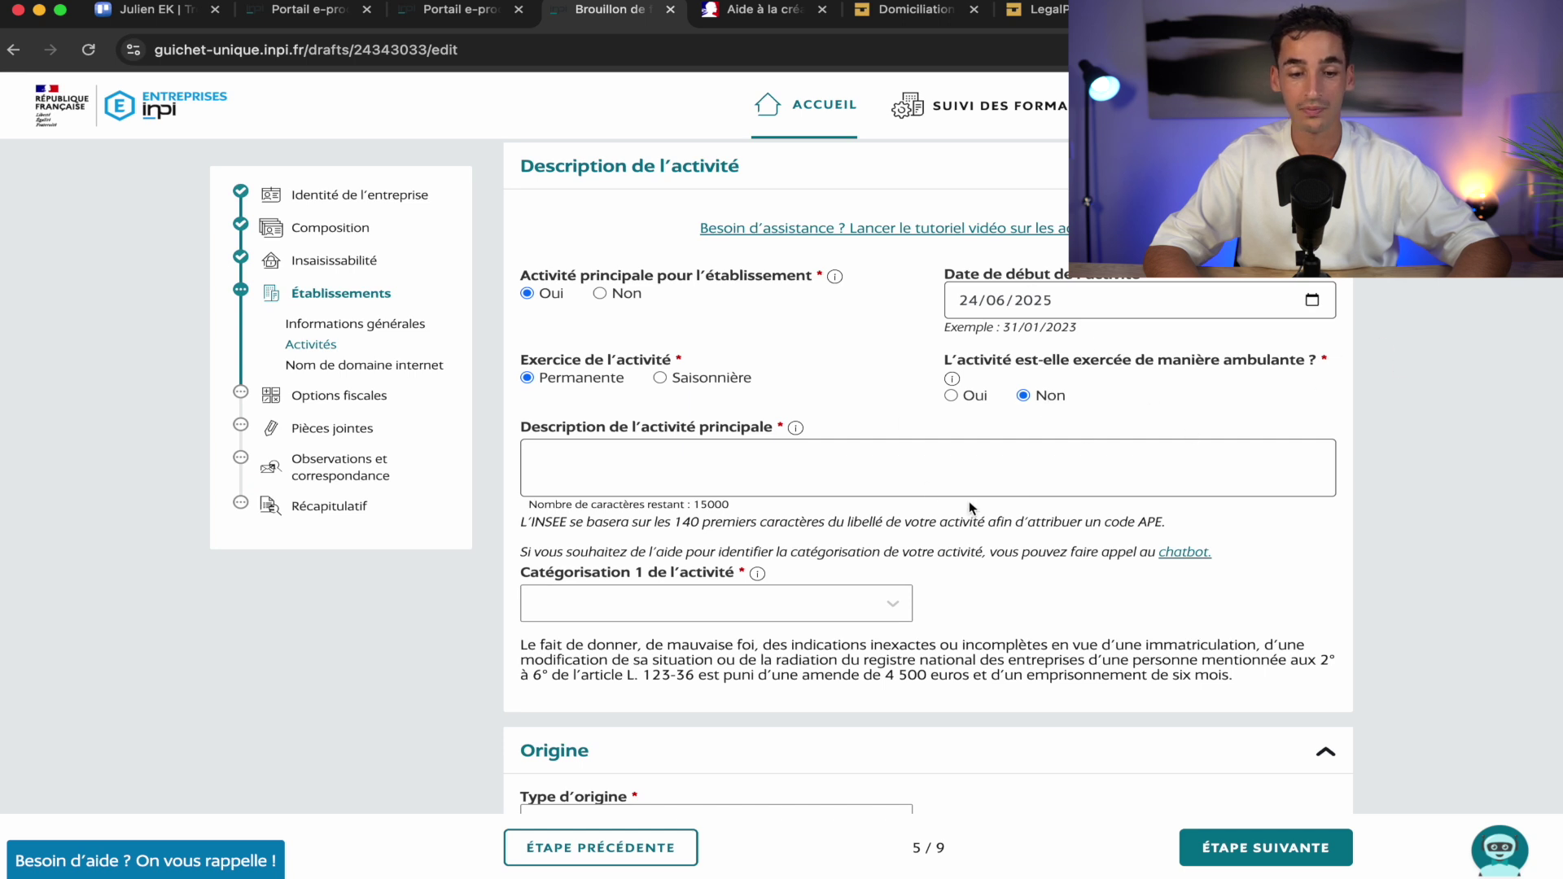
pyautogui.scroll(-1, 968, 508)
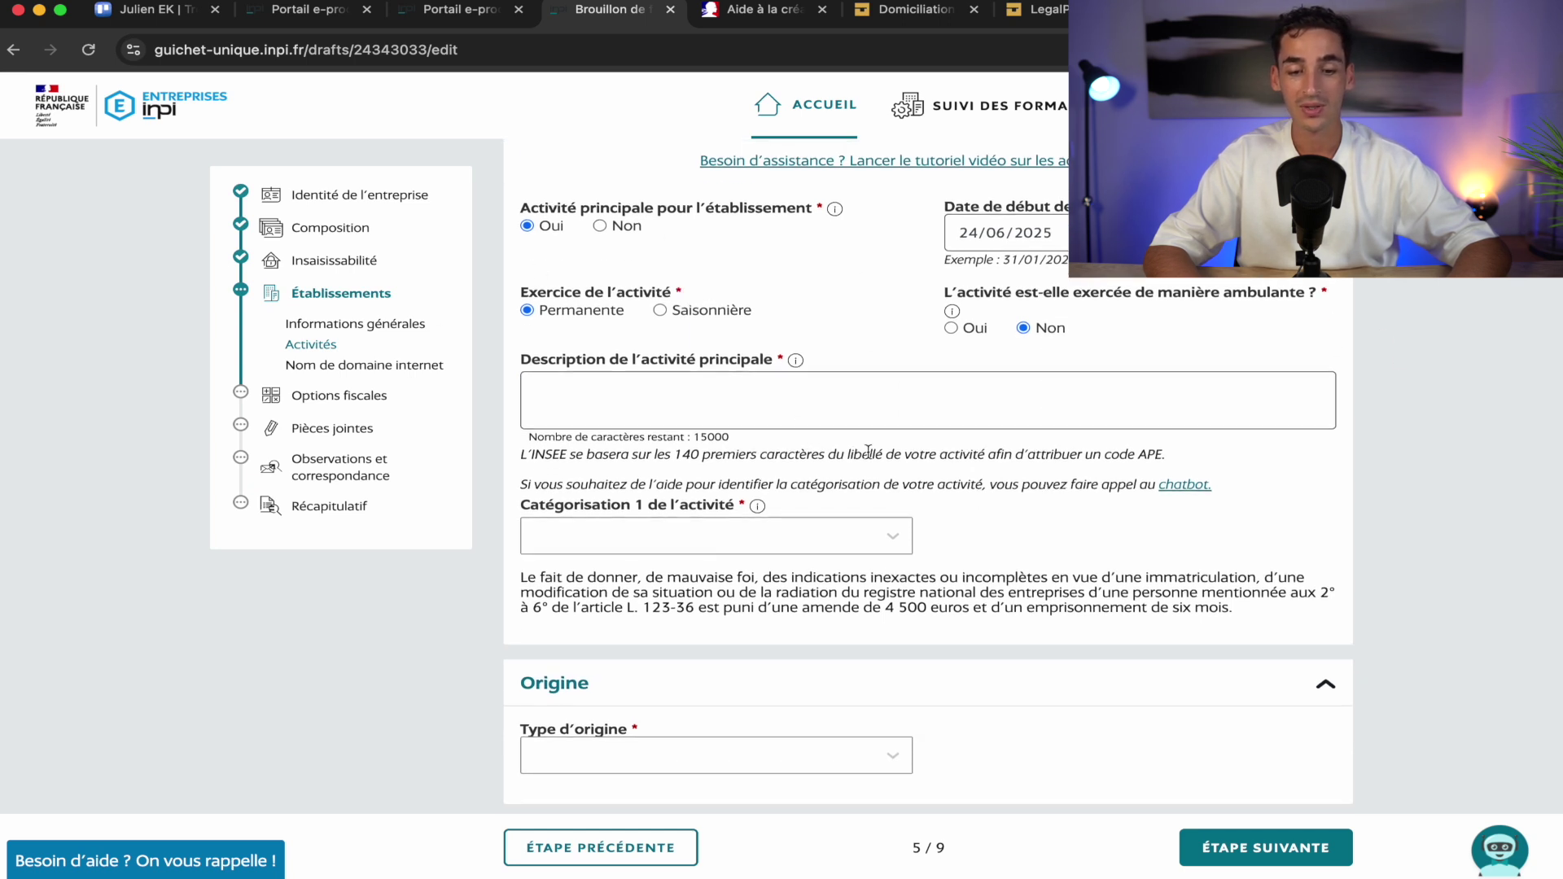
pyautogui.doubleClick(1152, 455)
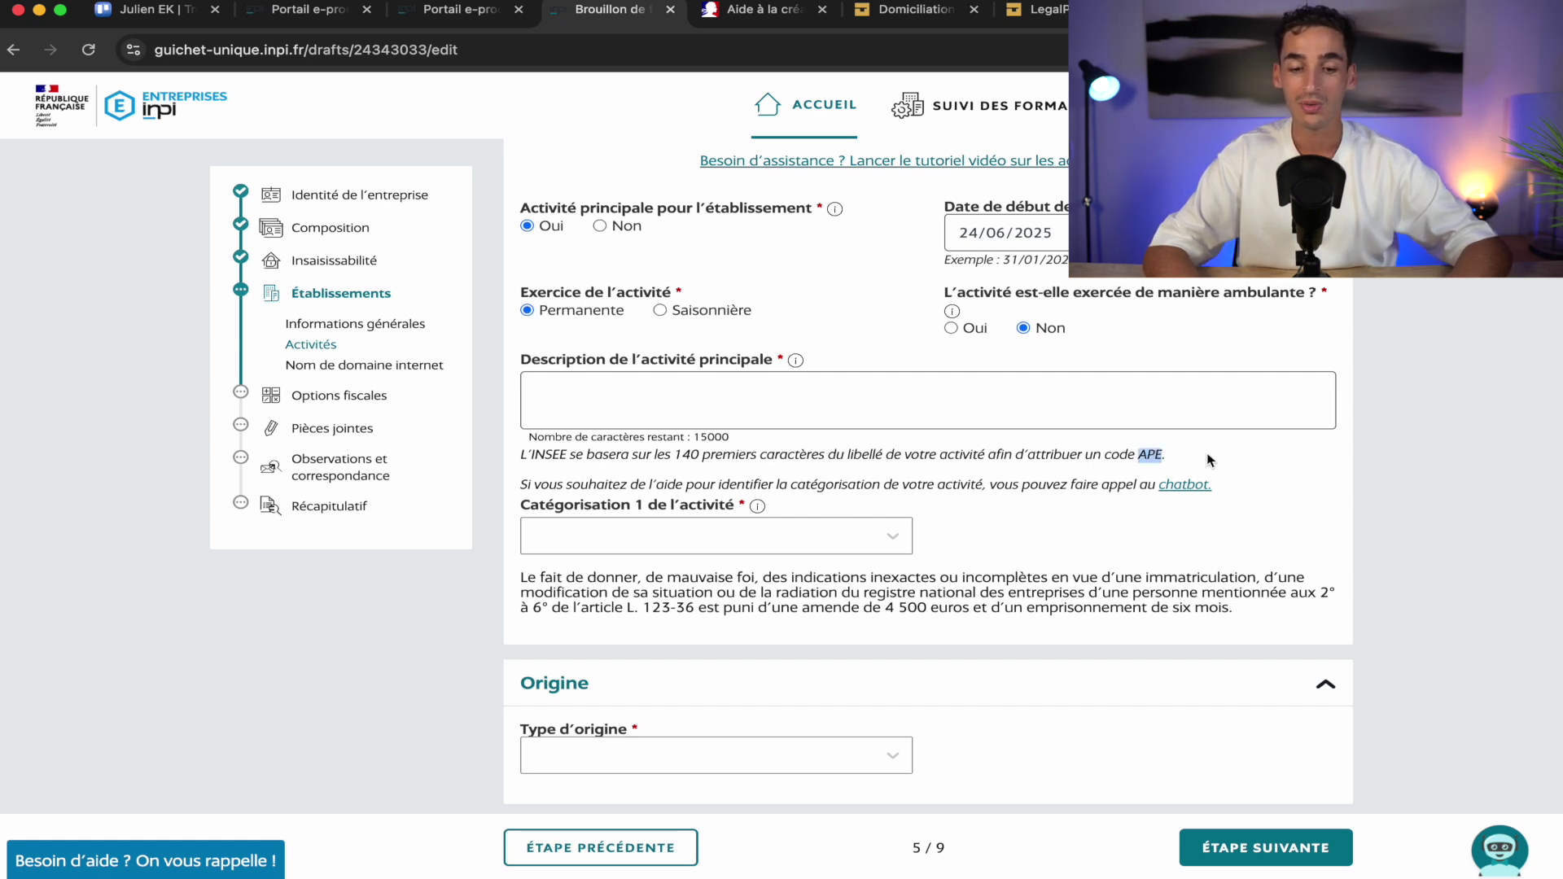
pyautogui.tripleClick(1157, 457)
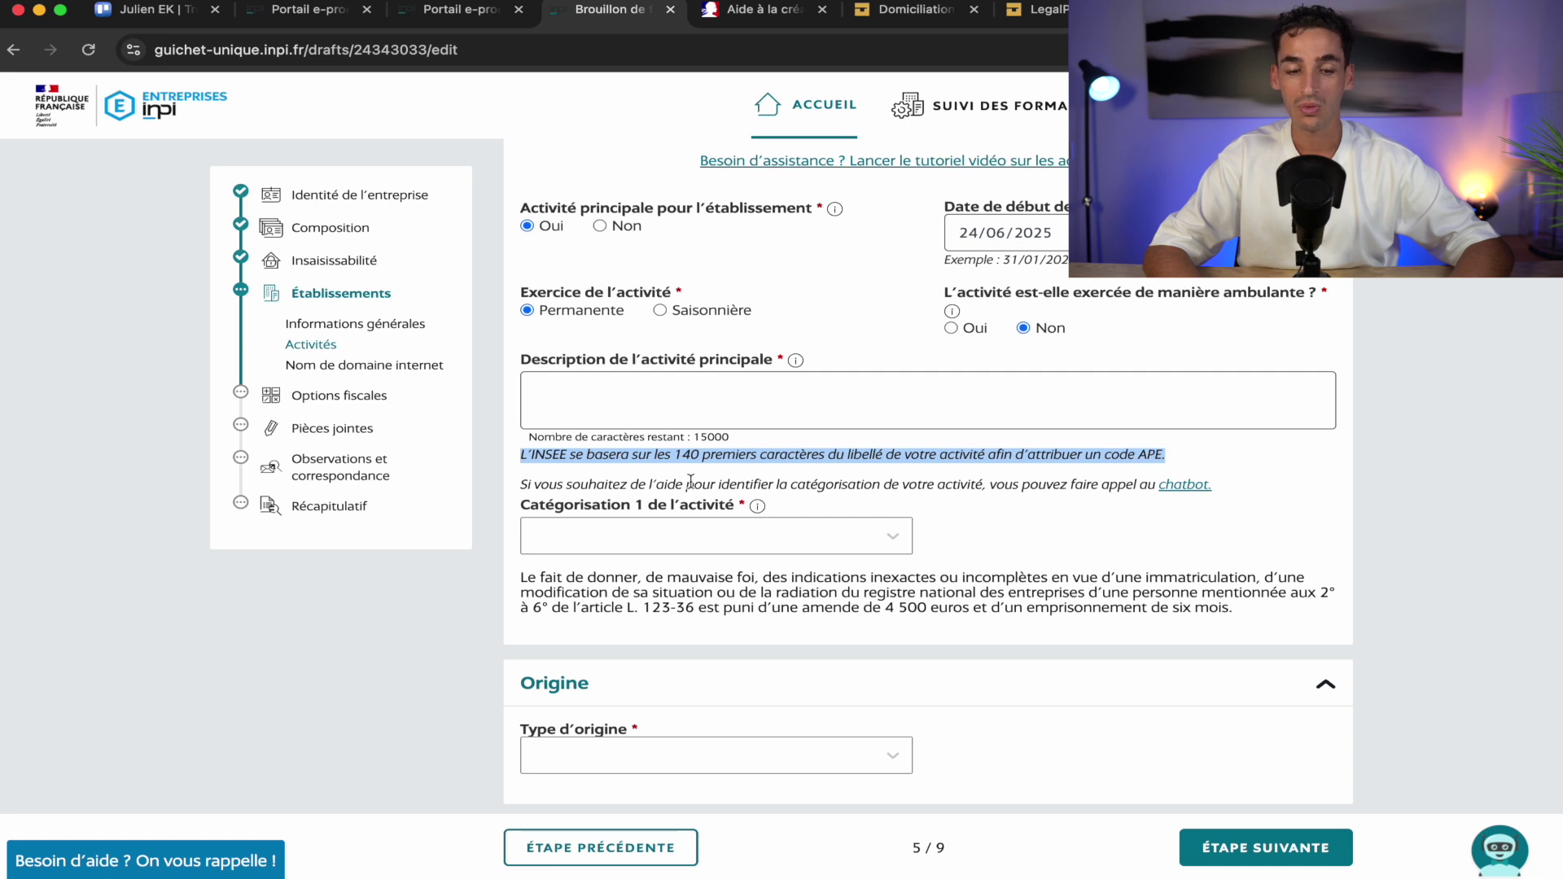
pyautogui.click(613, 388)
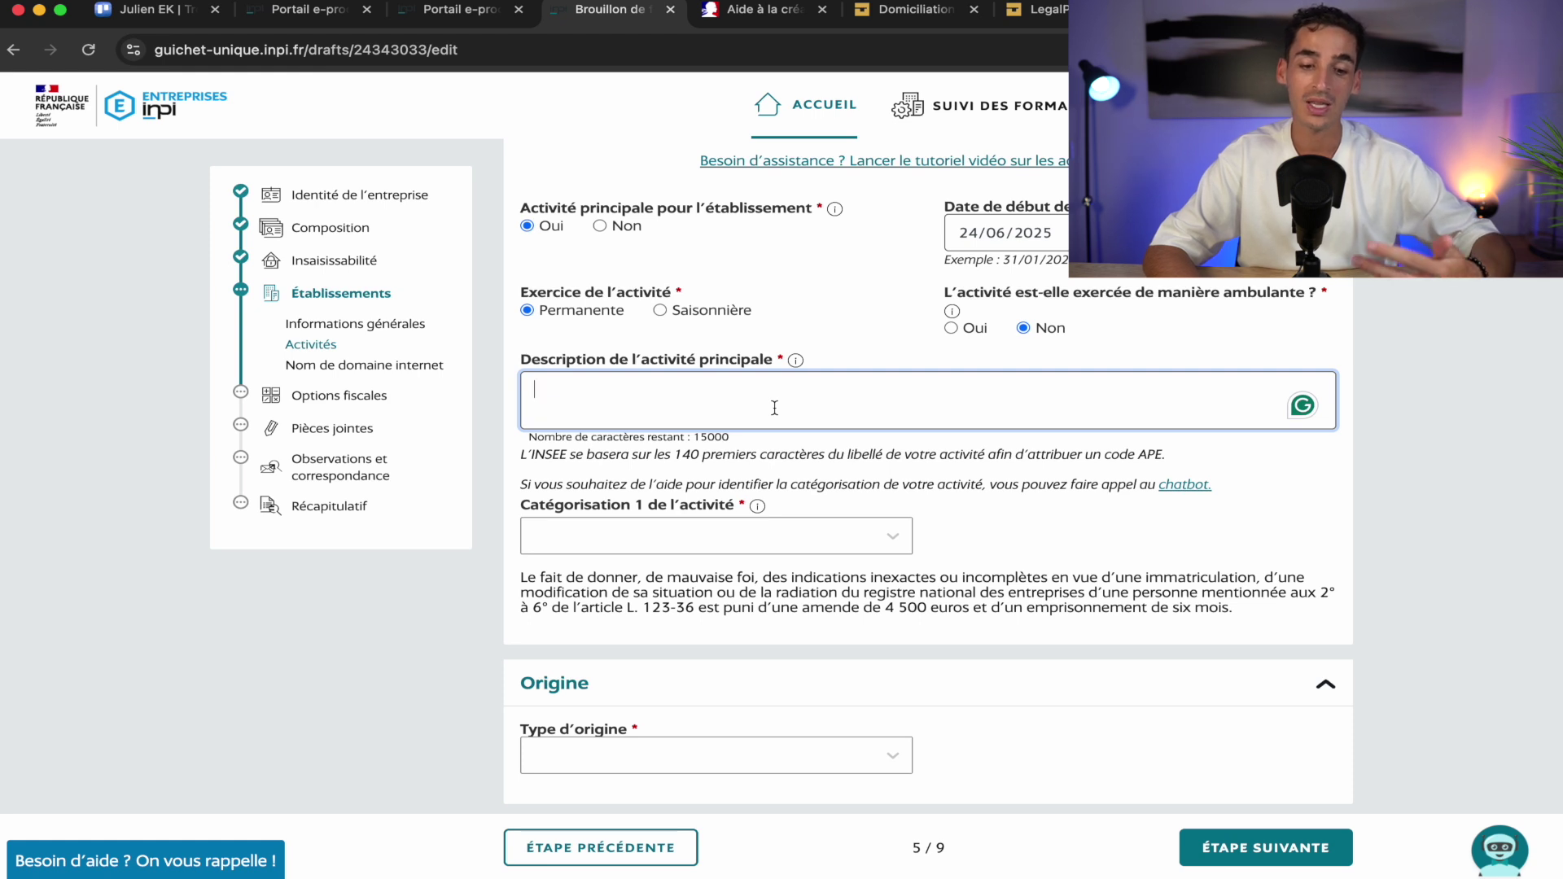
pyautogui.press('capslock')
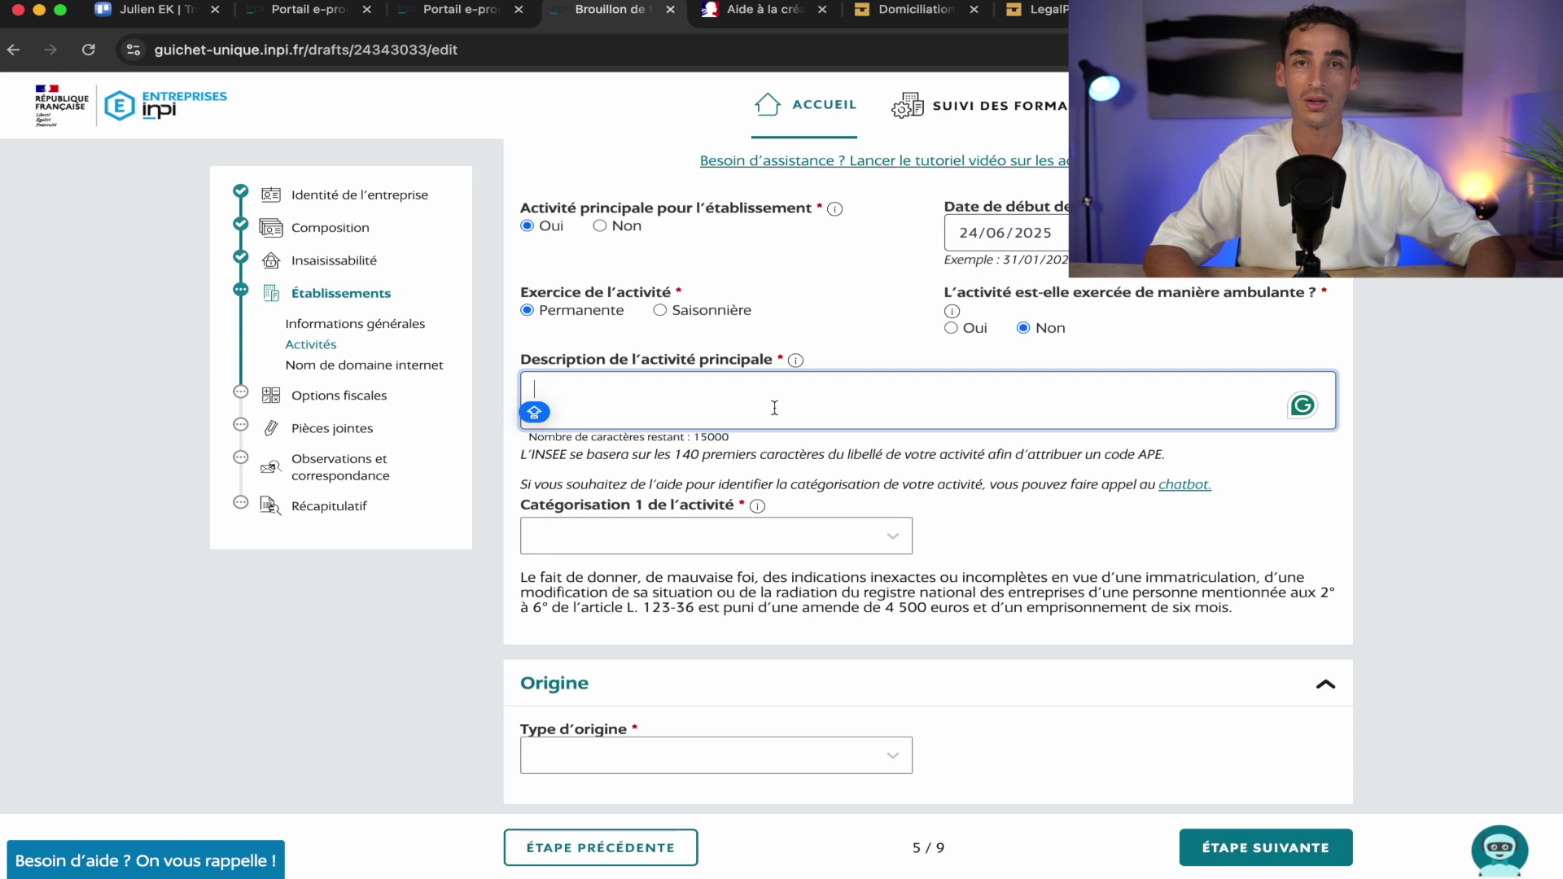
pyautogui.write('D')
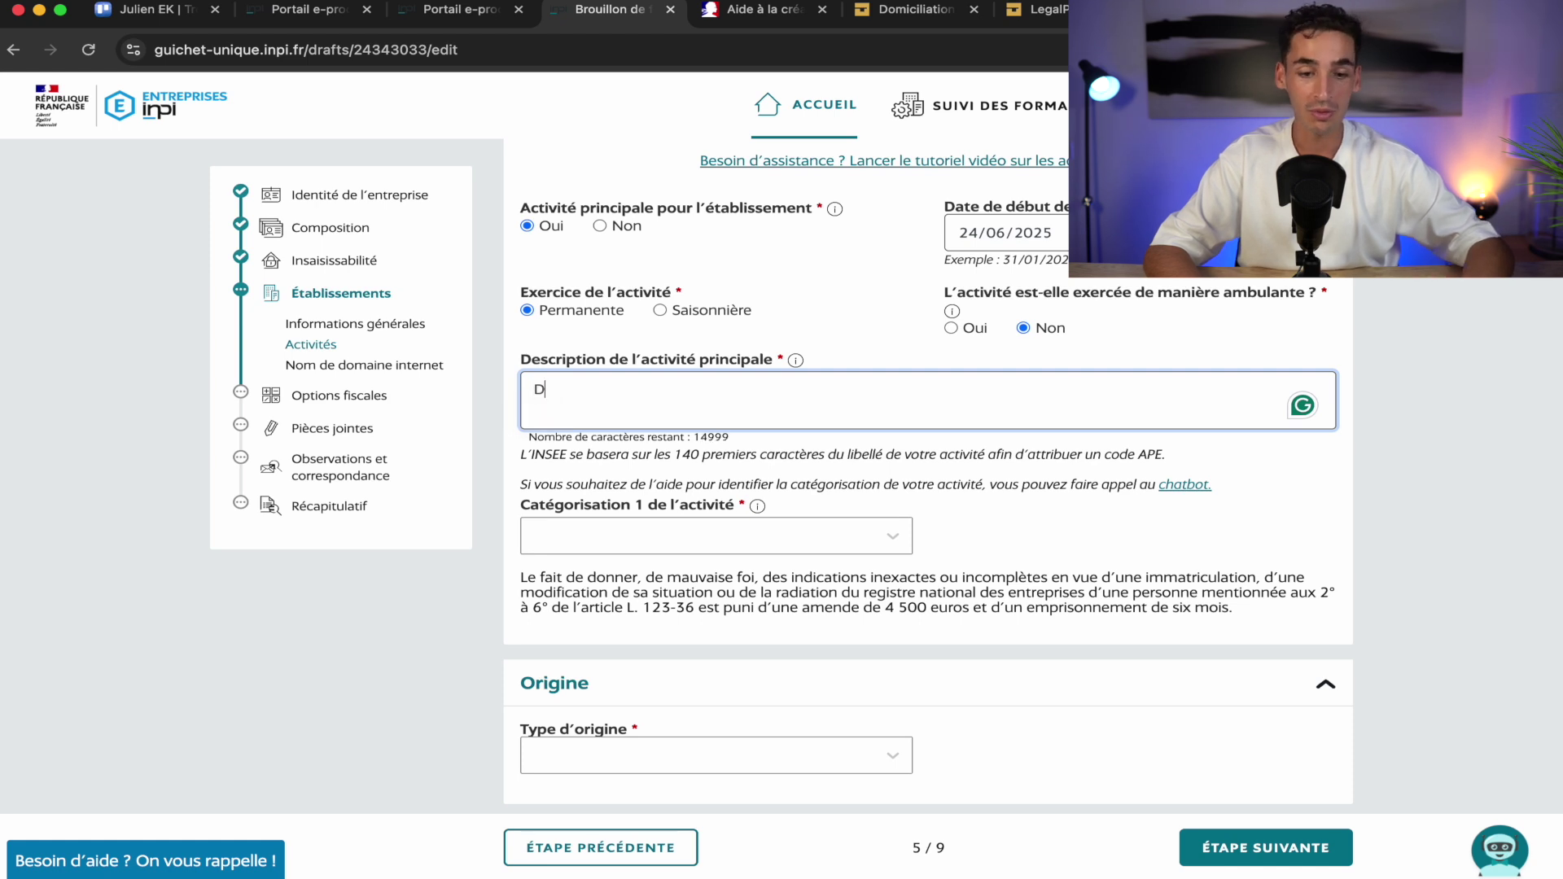
pyautogui.write('ropshipping')
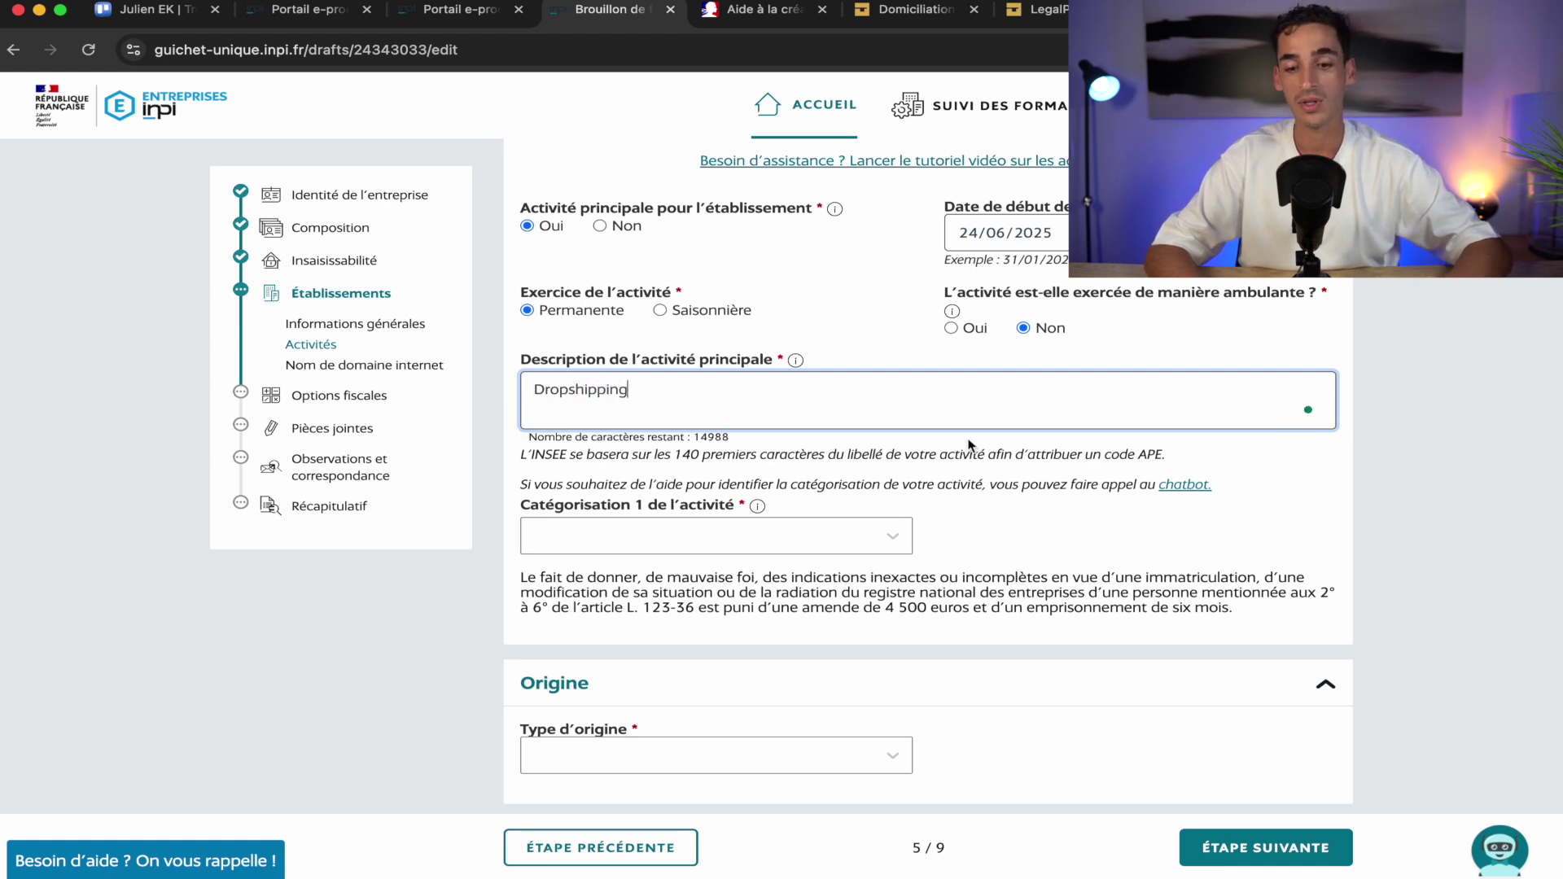
pyautogui.click(1263, 443)
pyautogui.scroll(-2, 1263, 443)
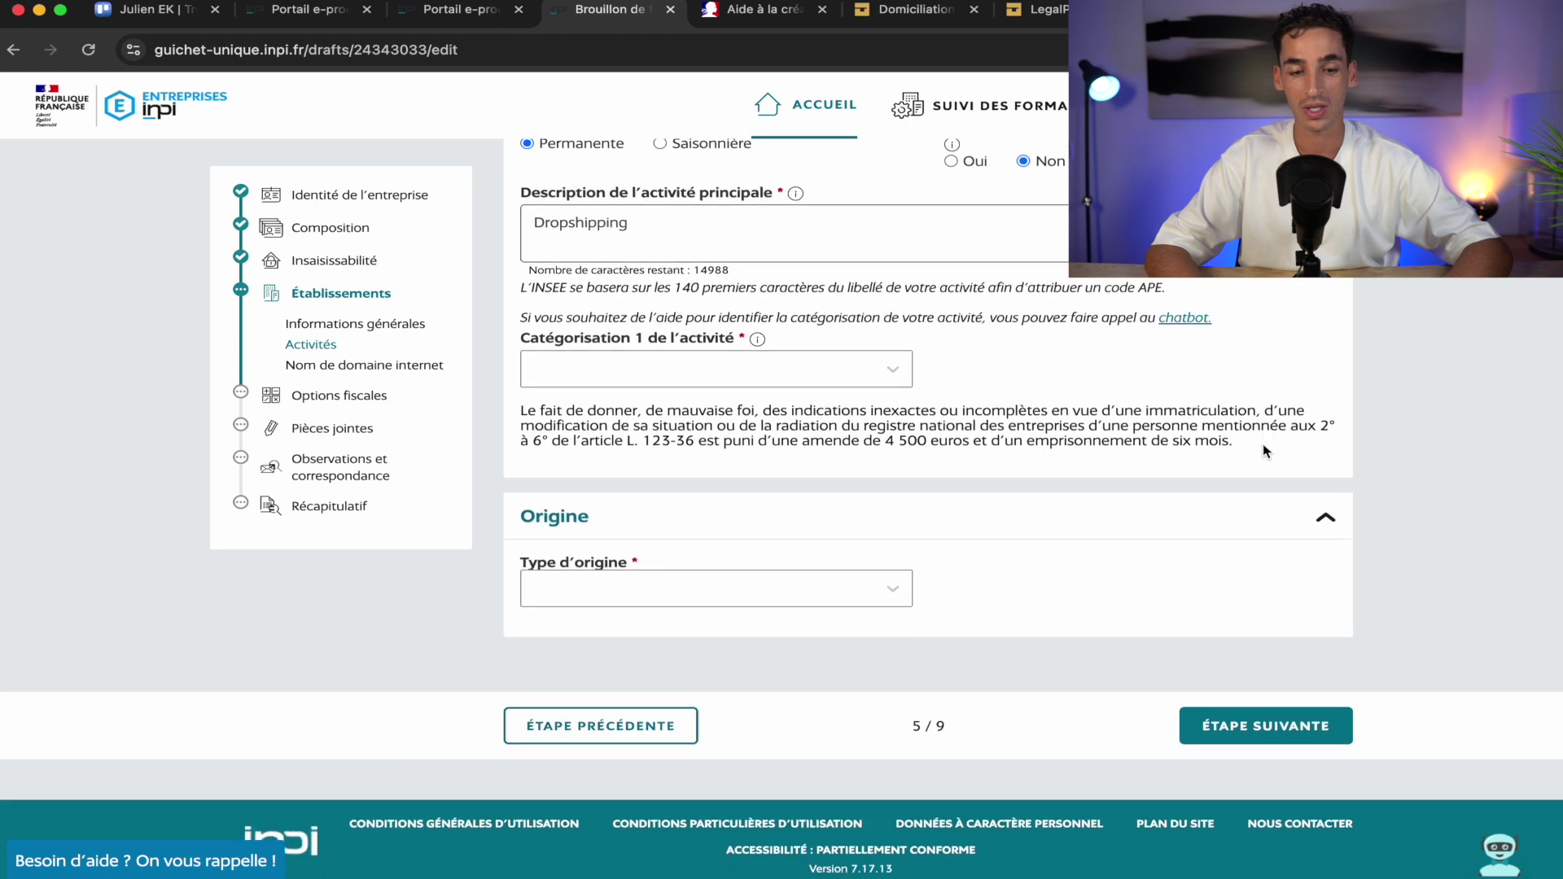
pyautogui.scroll(1, 786, 456)
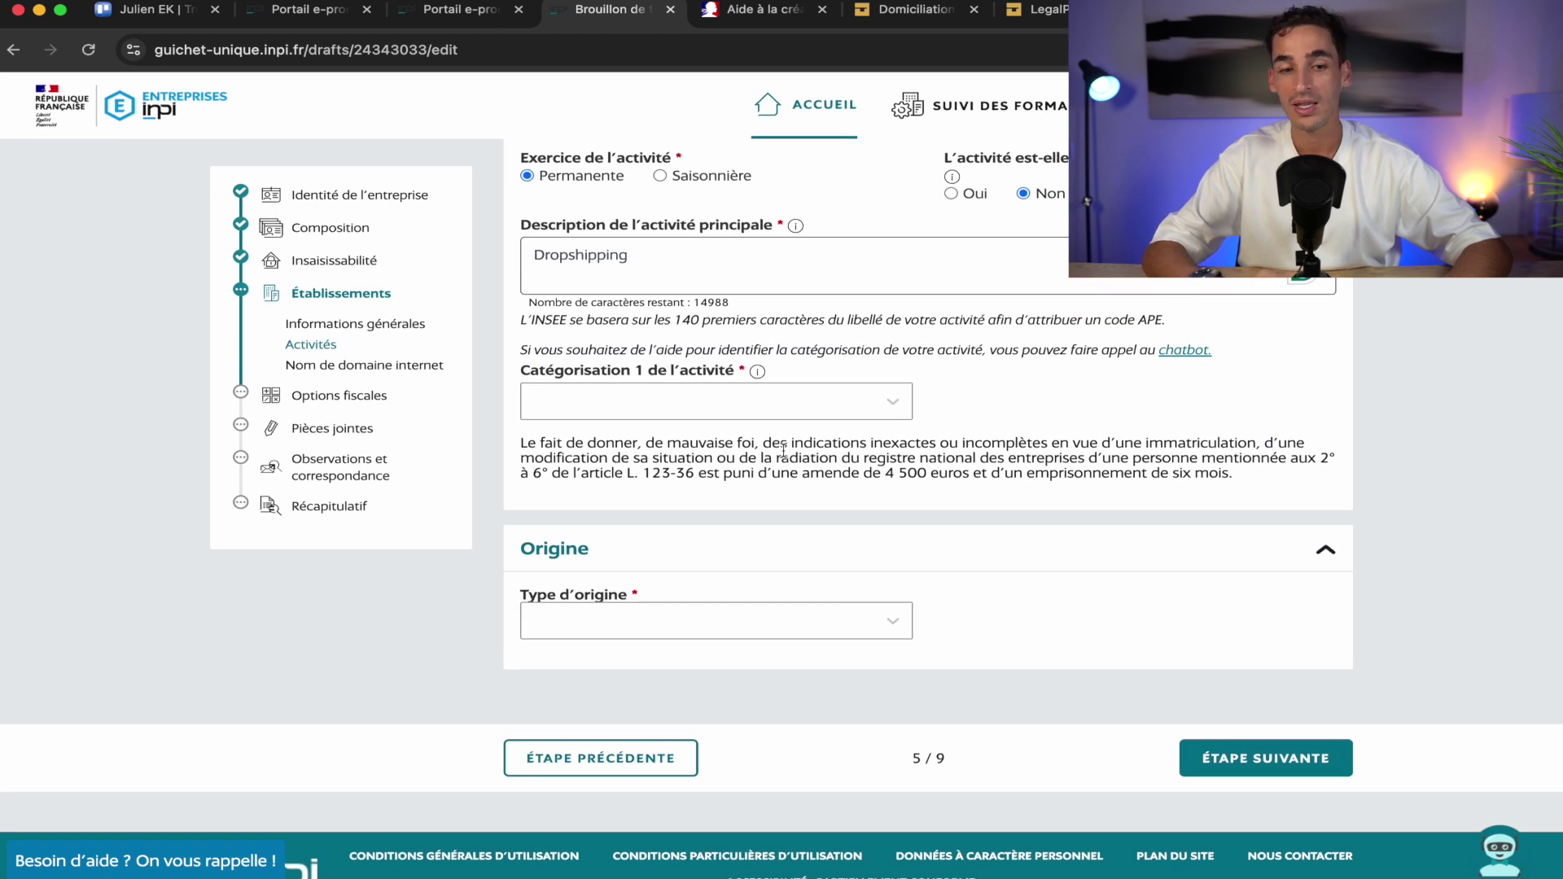
pyautogui.scroll(1, 783, 450)
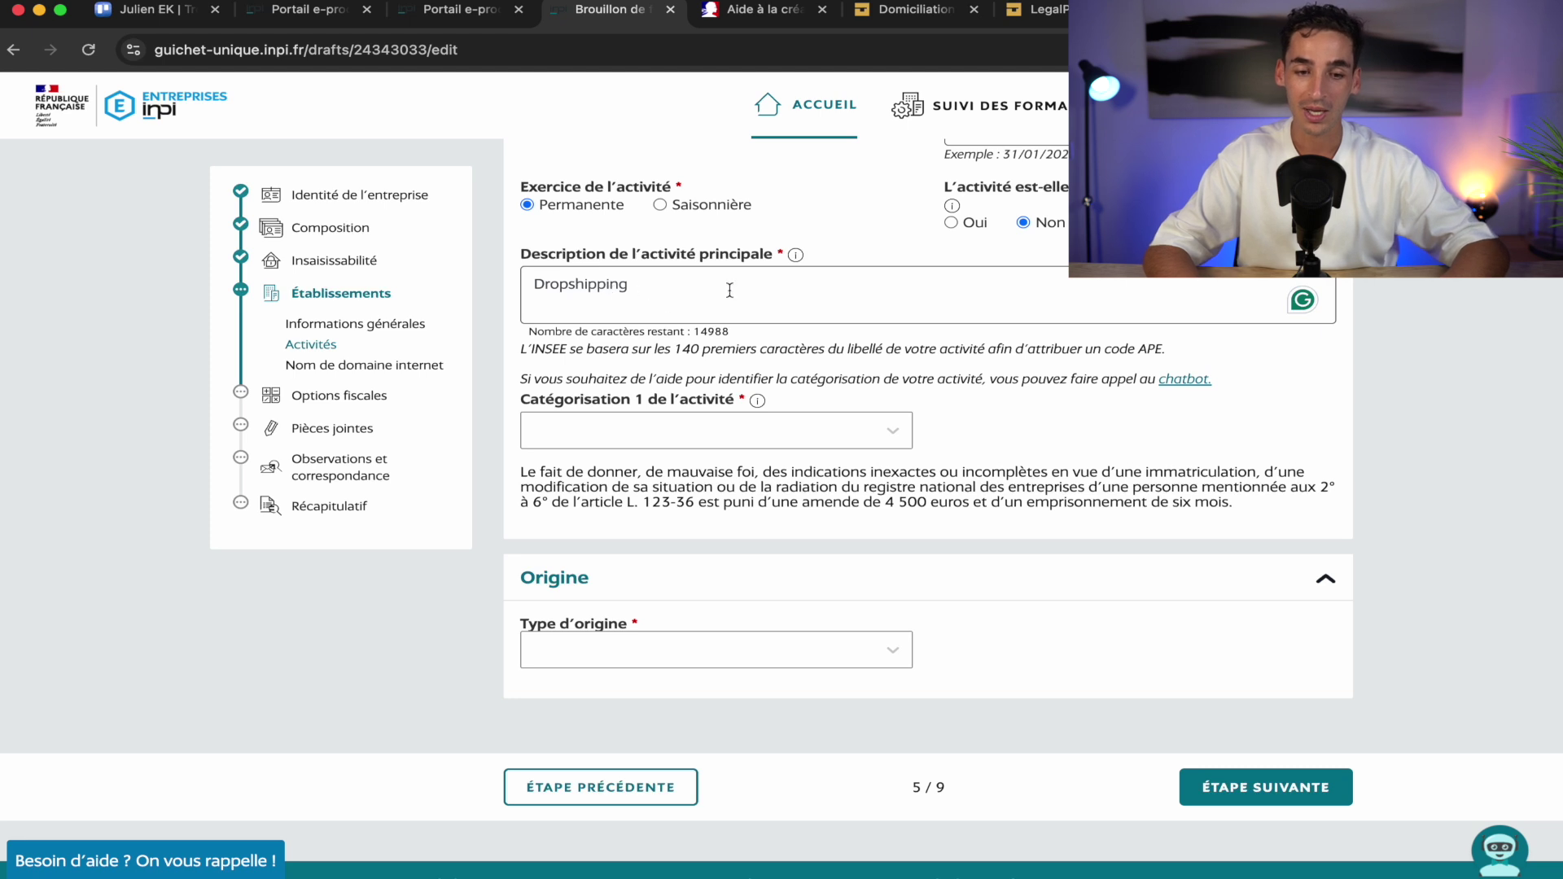
pyautogui.doubleClick(640, 290)
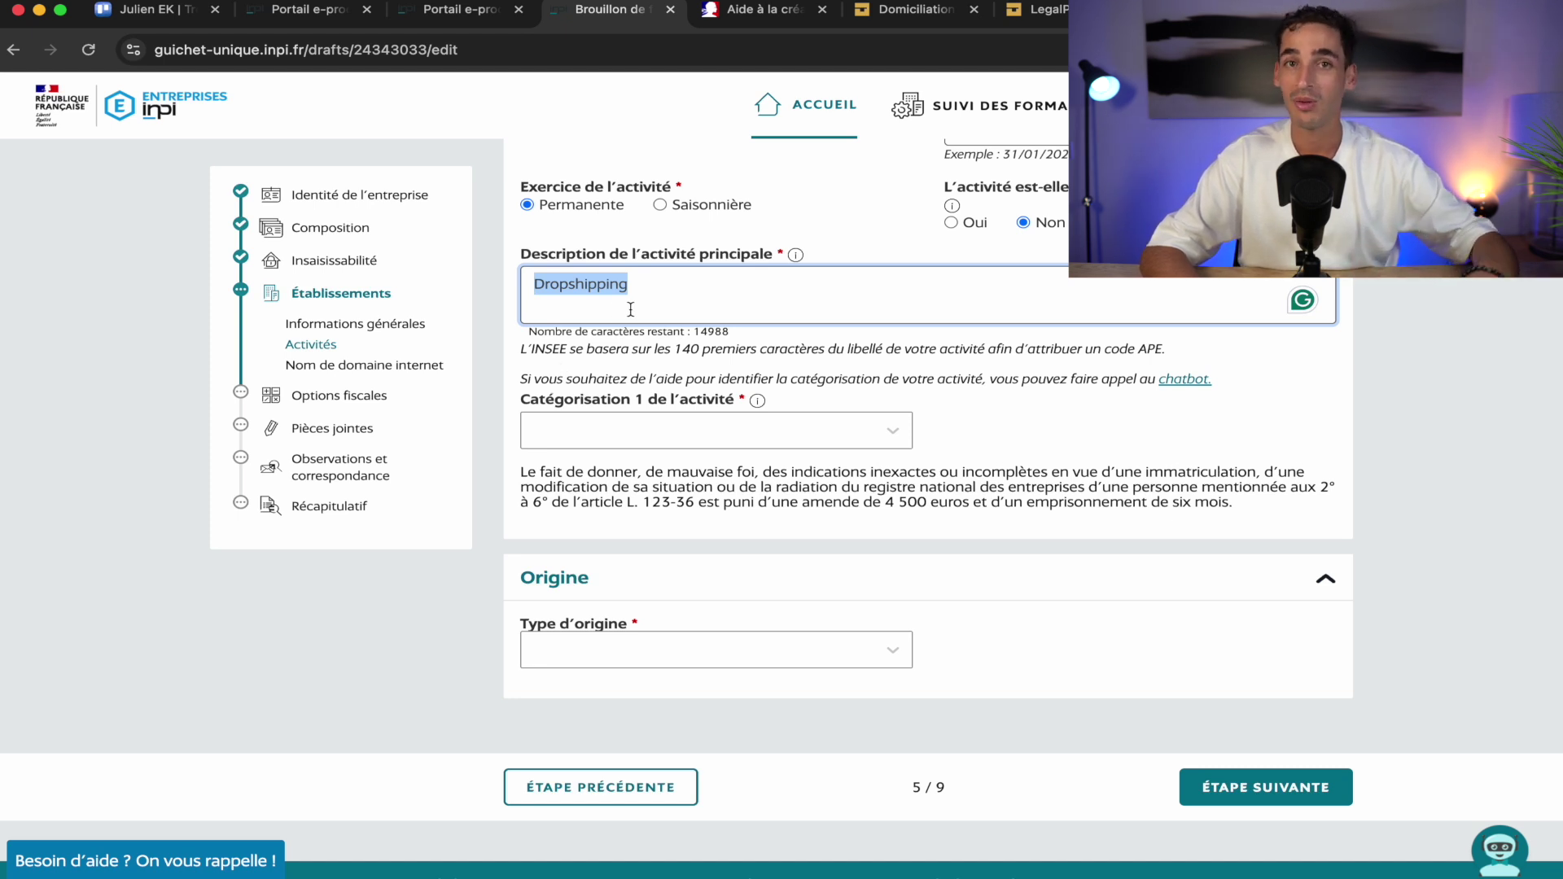
# Replace the activity description with a longer pasted paragraph
pyautogui.press('cmd+v')
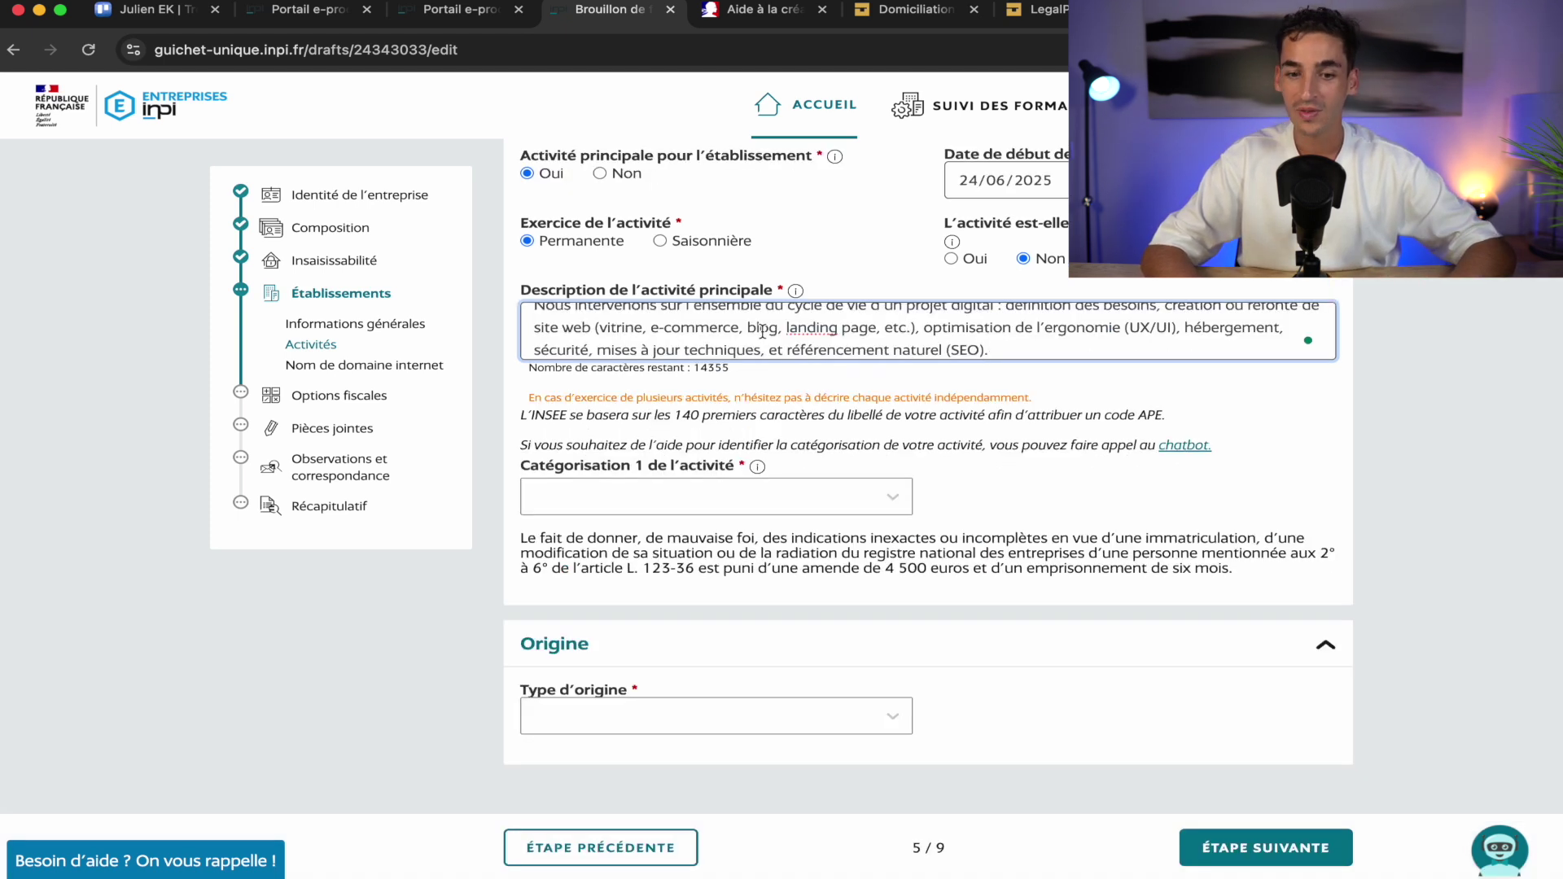
pyautogui.scroll(5, 763, 331)
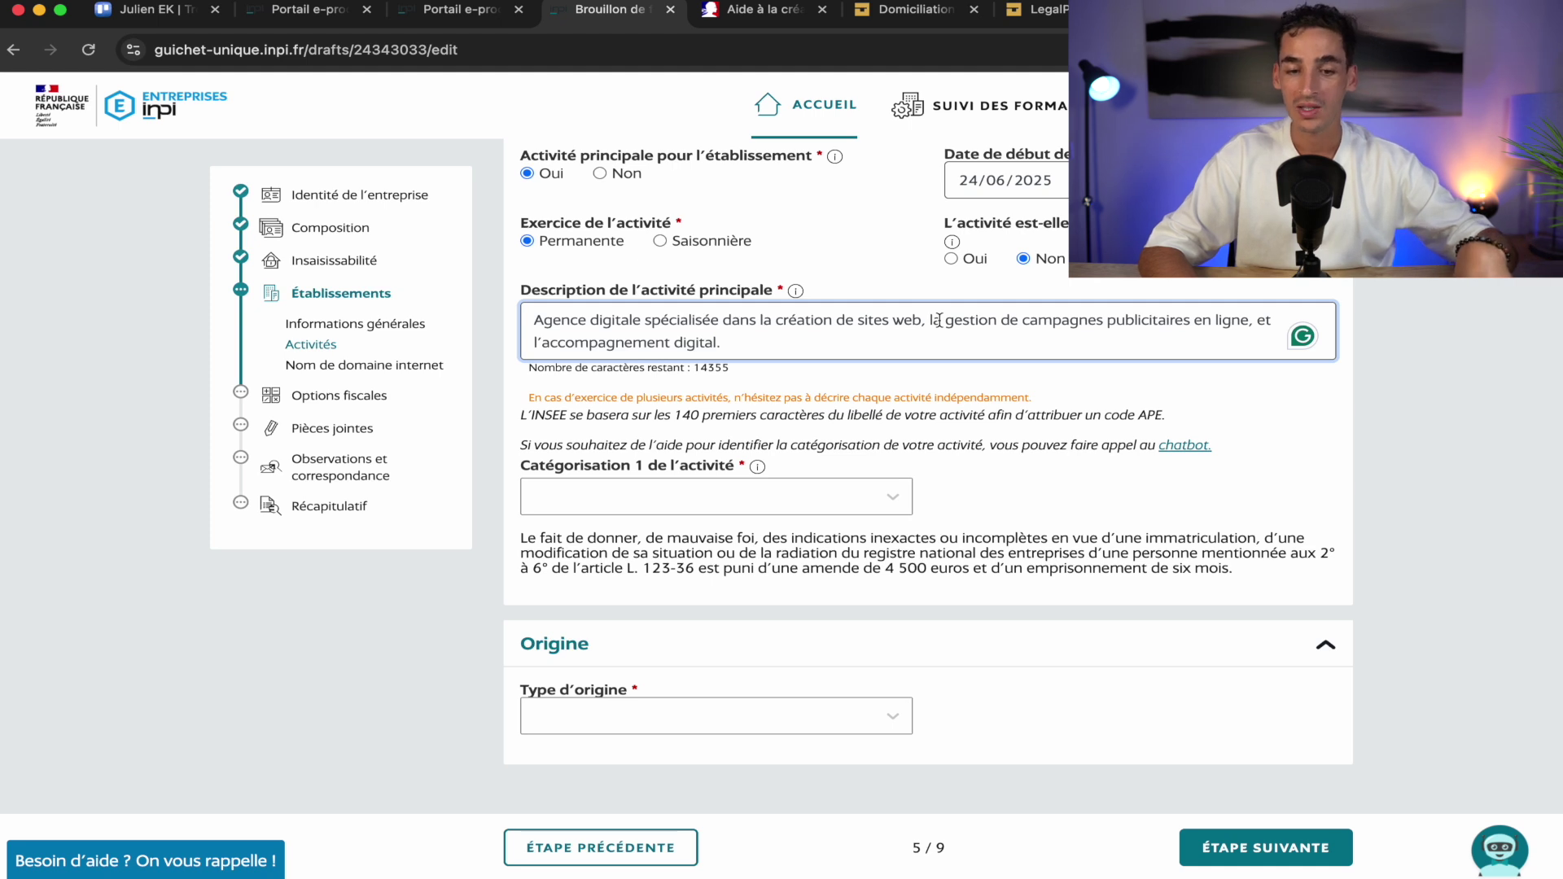
pyautogui.hotkey('ctrl', 'a')
pyautogui.hotkey('ctrl', 'v')
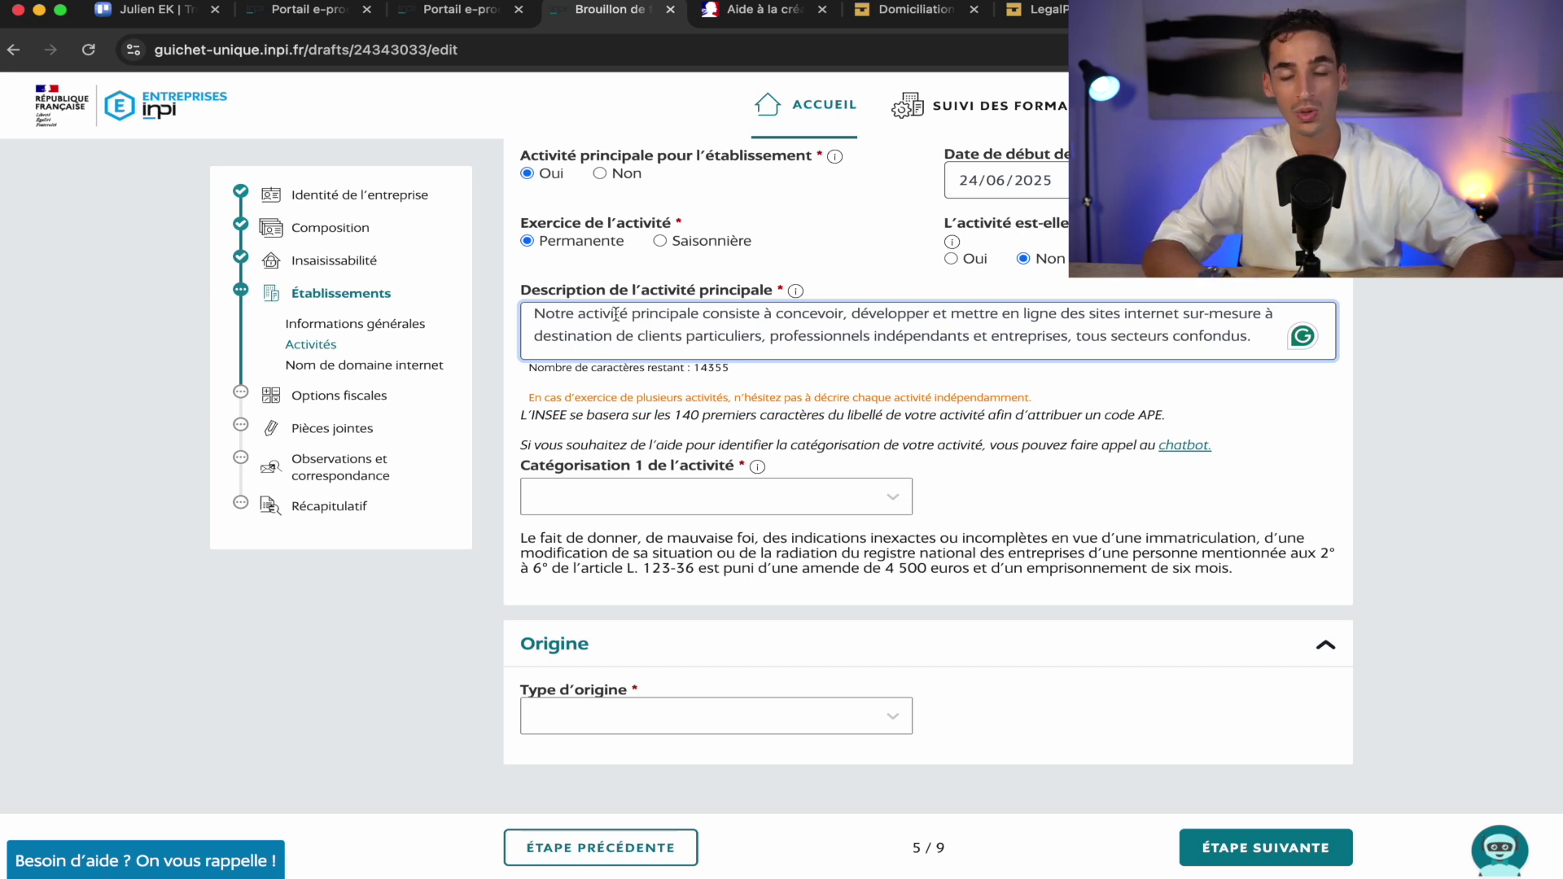
pyautogui.scroll(-3, 616, 315)
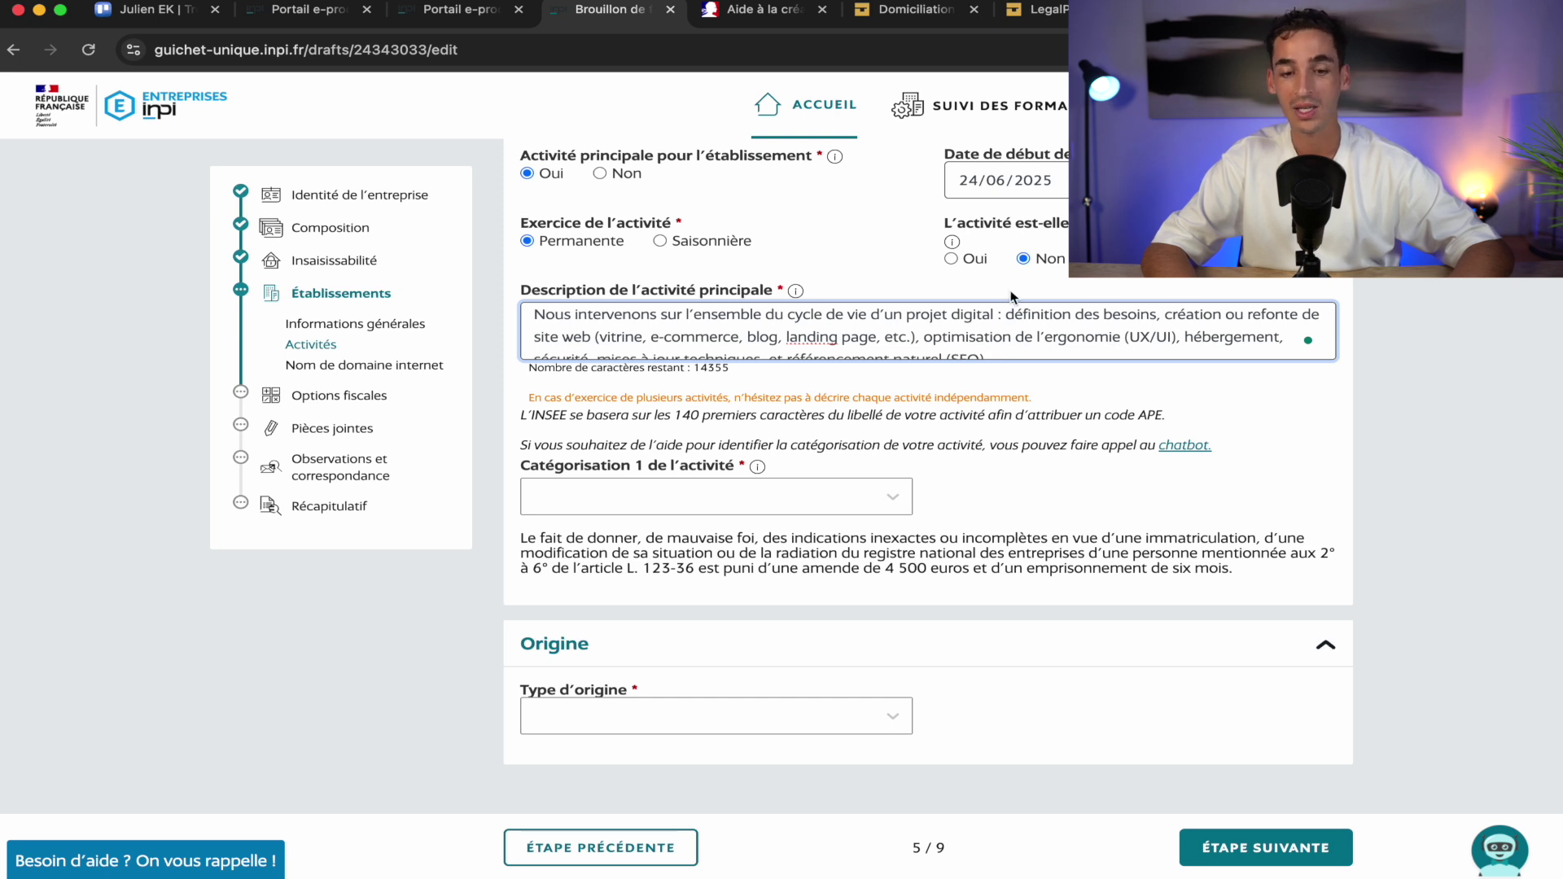
pyautogui.scroll(-1, 1058, 351)
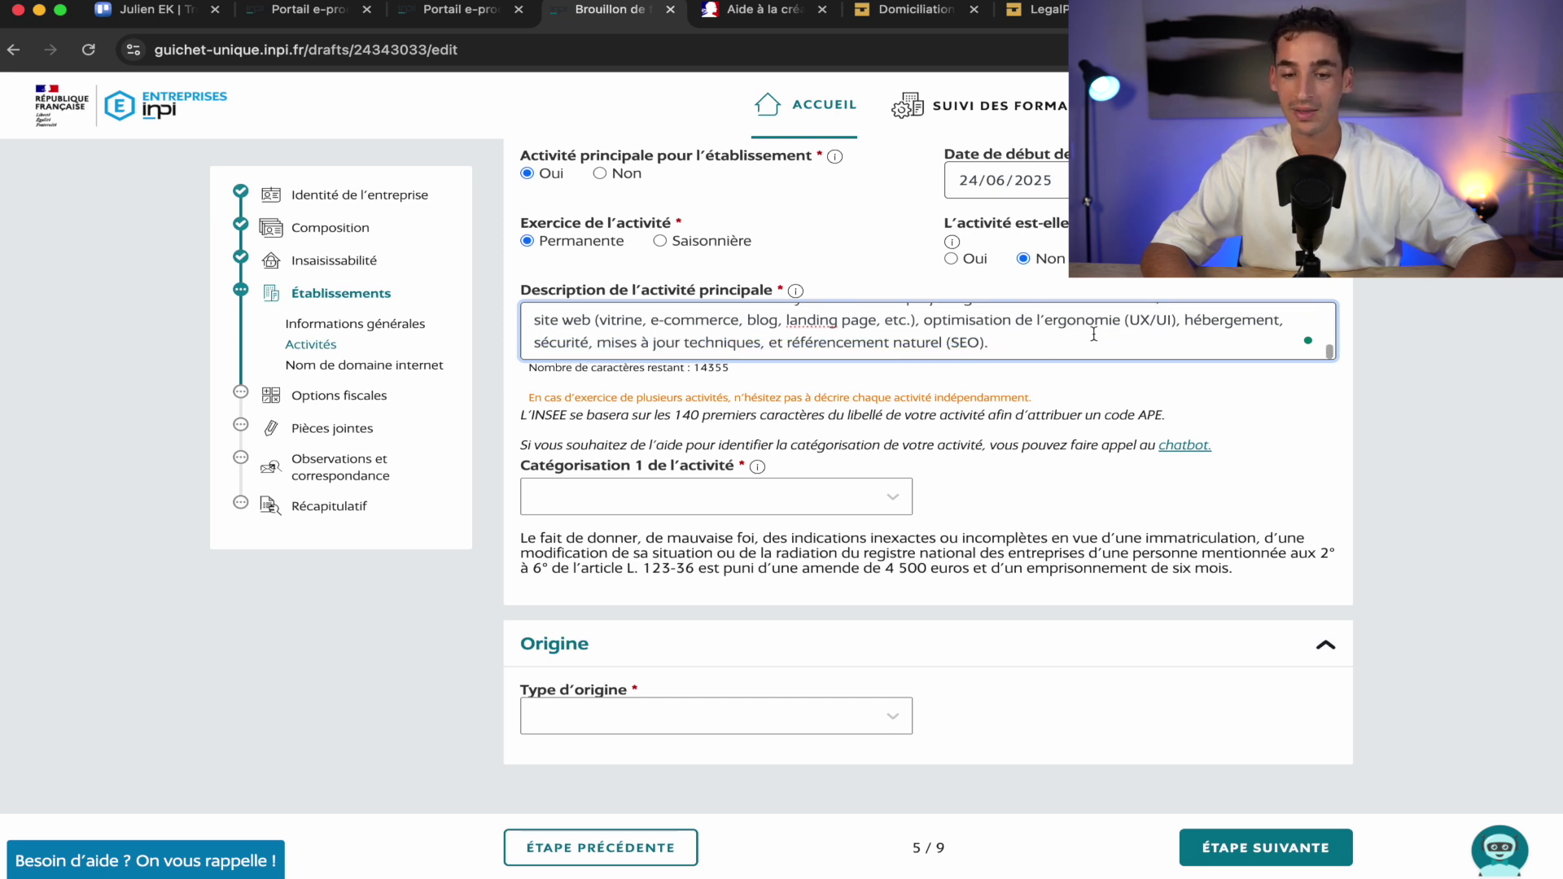
pyautogui.scroll(-1, 1054, 305)
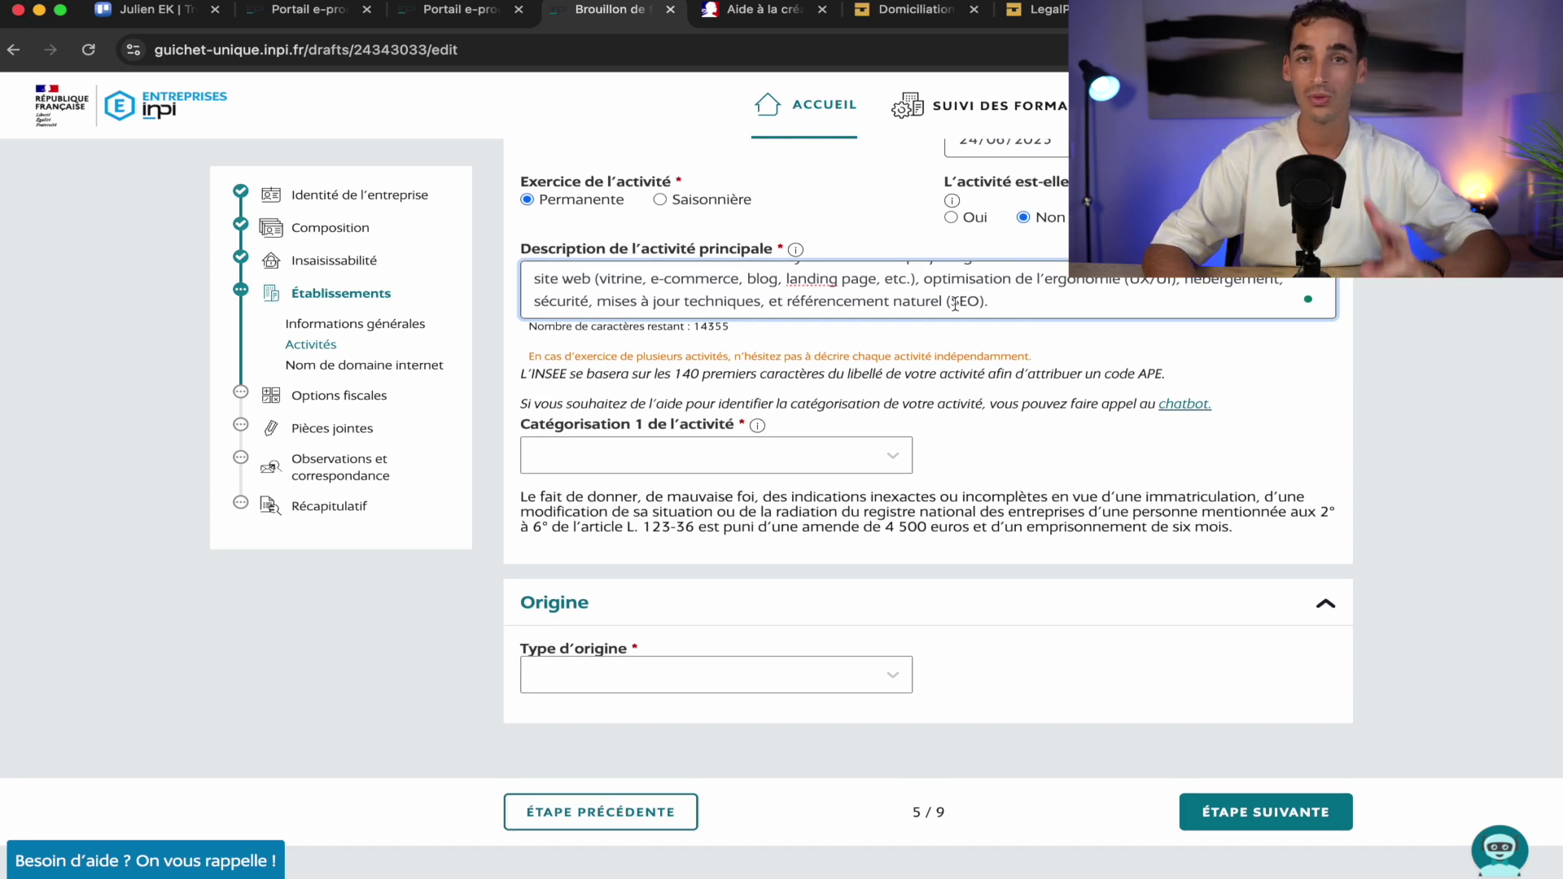
# Finish the description and switch to the LegalPlace micro-entreprise page
pyautogui.click(1076, 341)
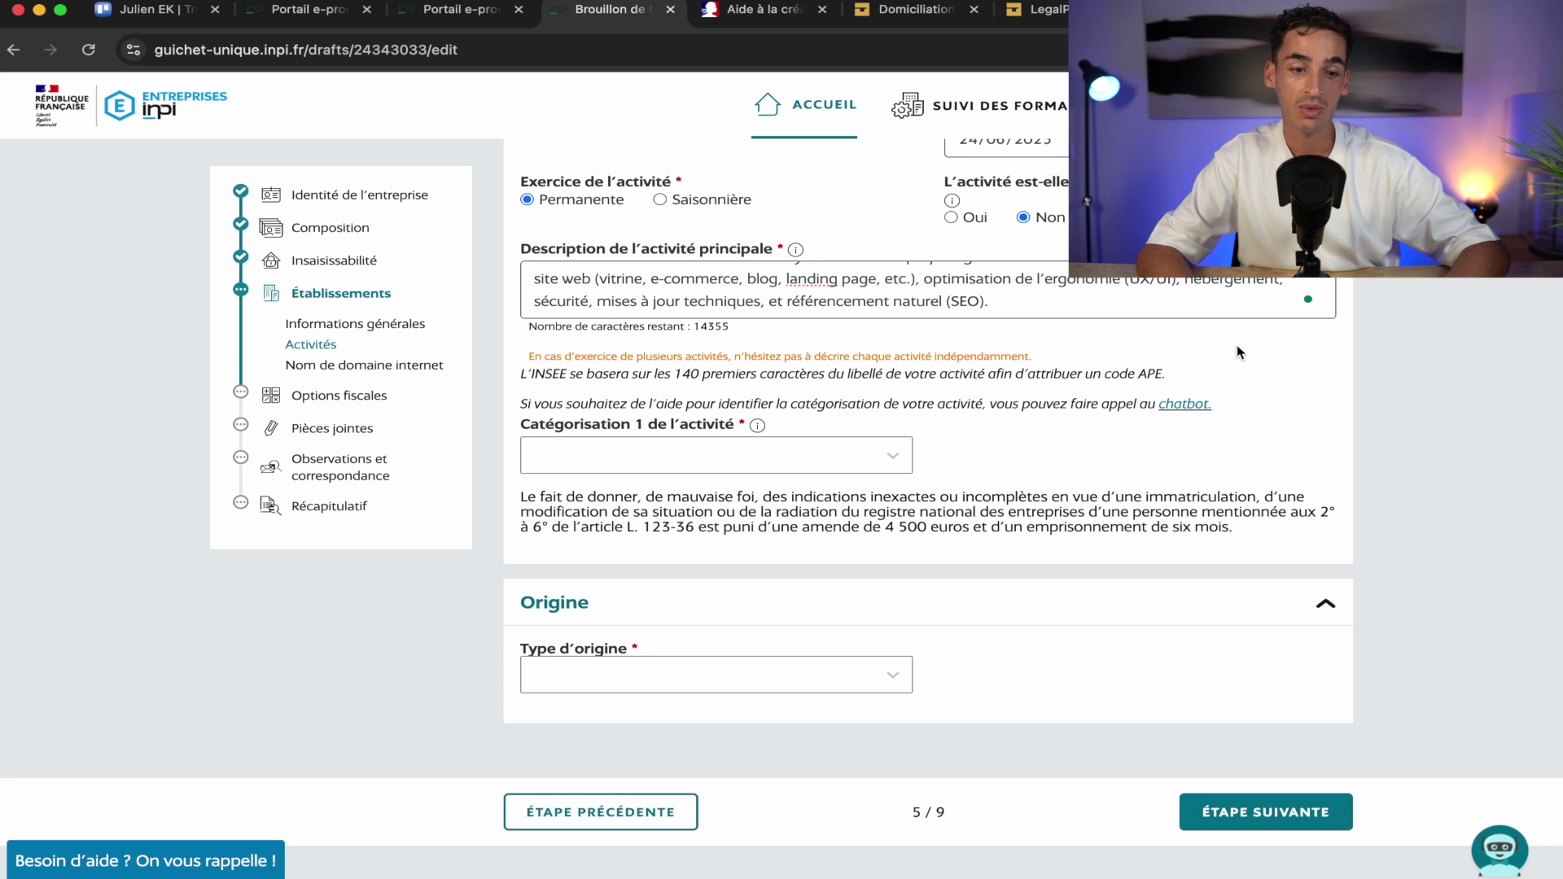
pyautogui.scroll(1, 1239, 352)
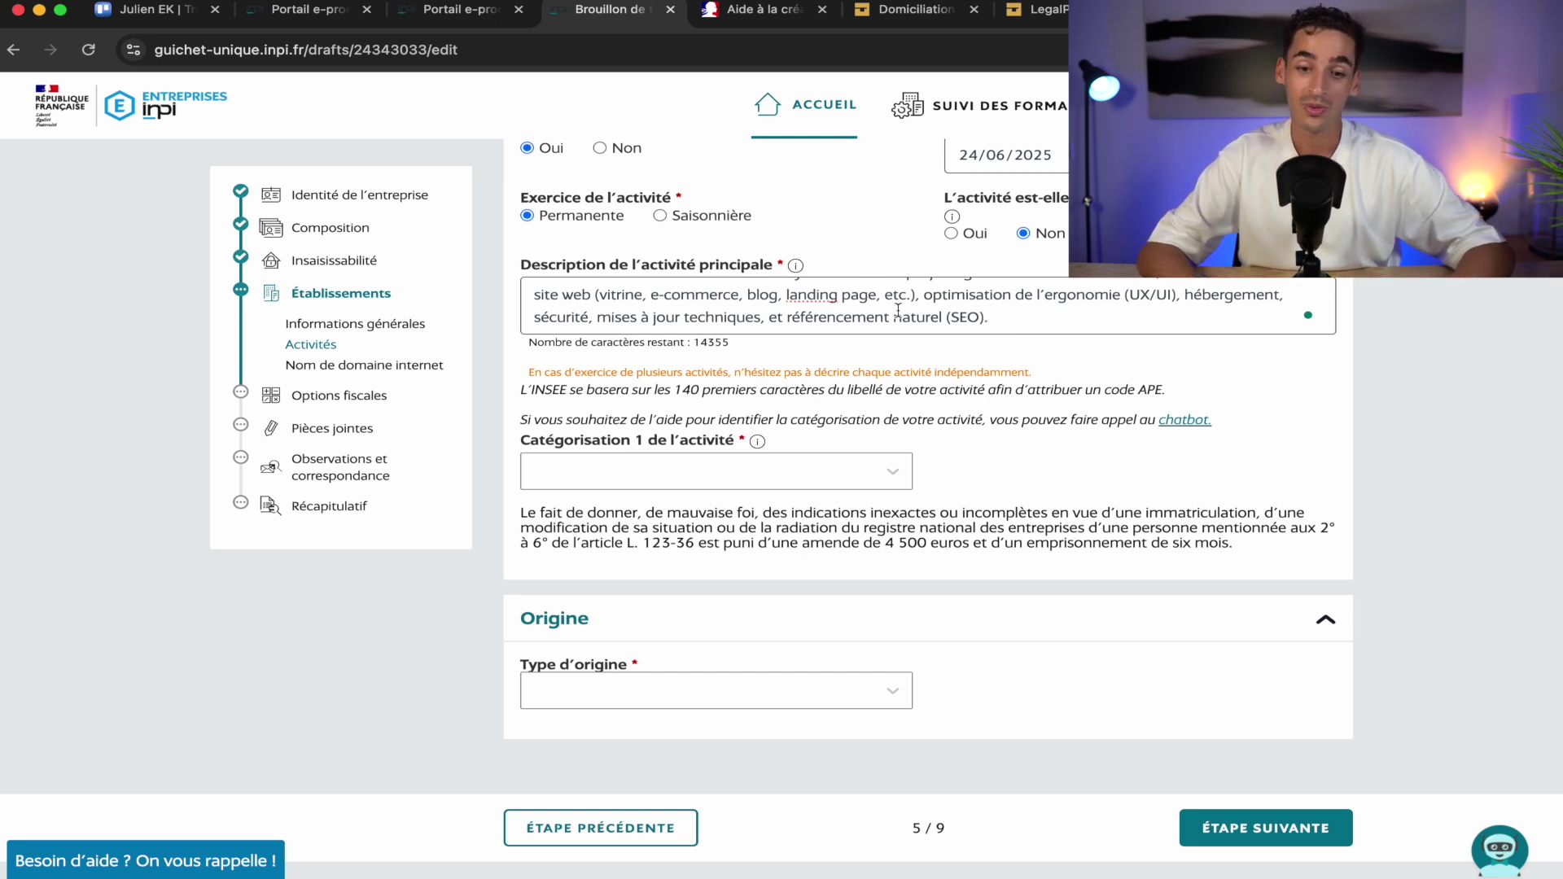
pyautogui.click(1038, 9)
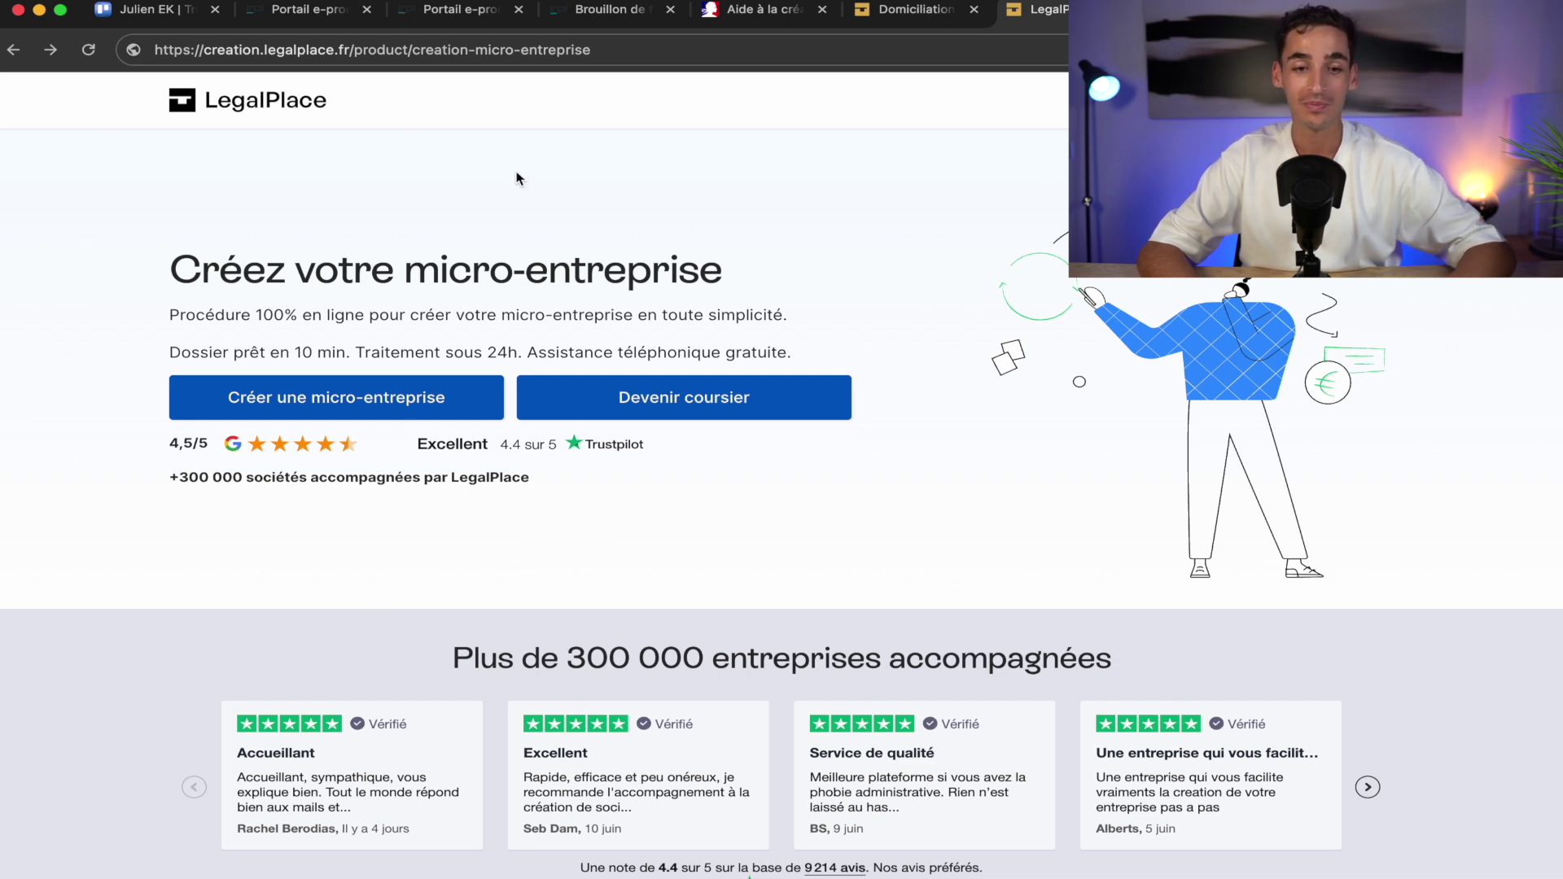
# Categorise the activity as Activités de services, then Activités spécialisées, scientifiques et techniques
pyautogui.click(610, 10)
pyautogui.scroll(-2, 643, 523)
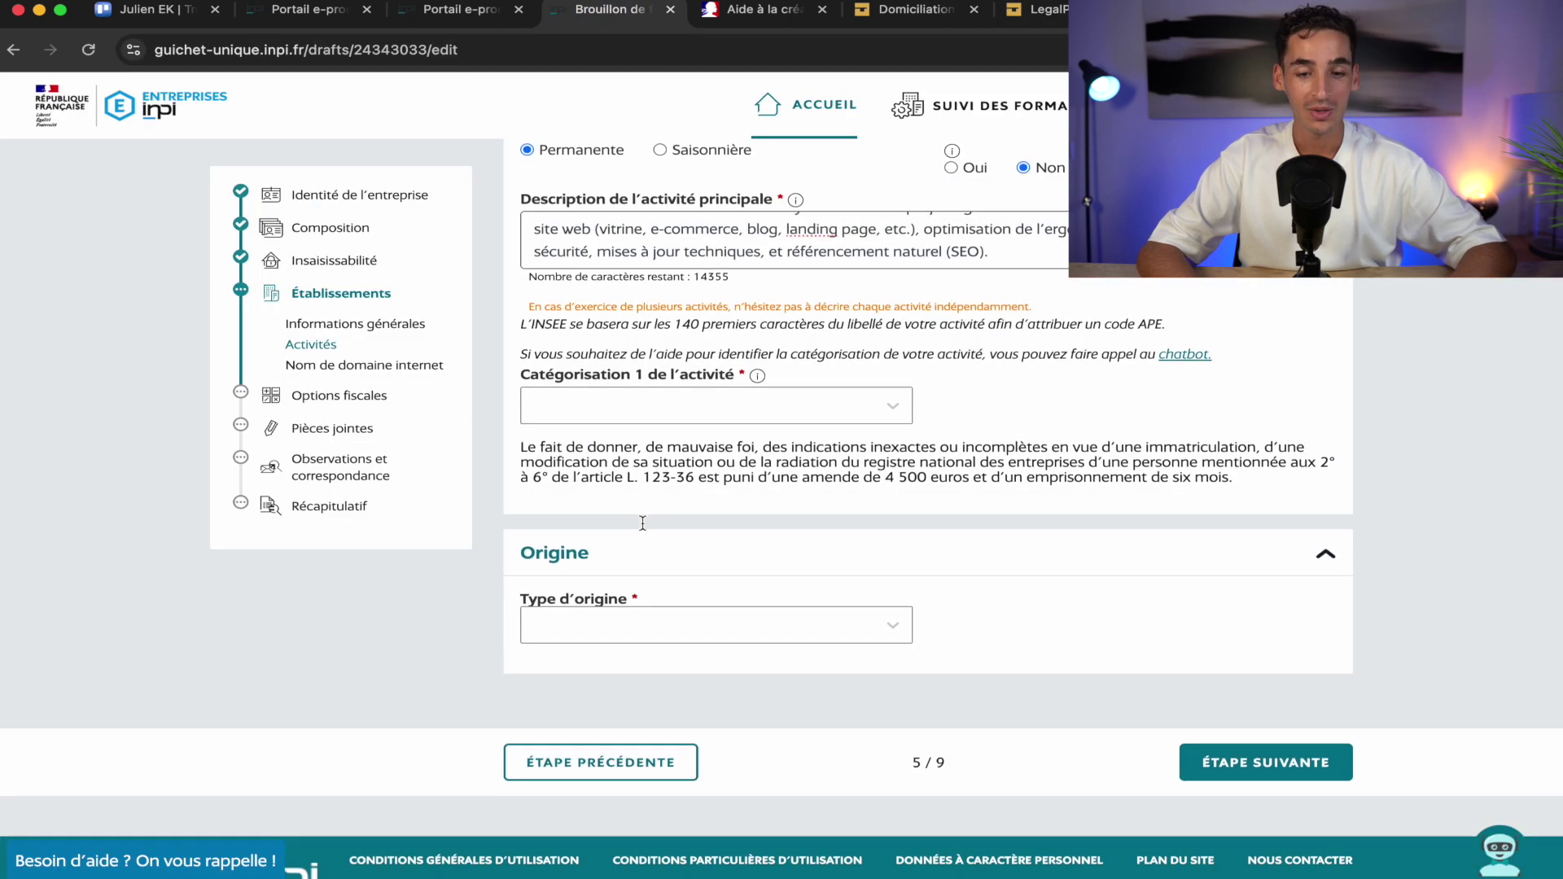
pyautogui.click(837, 395)
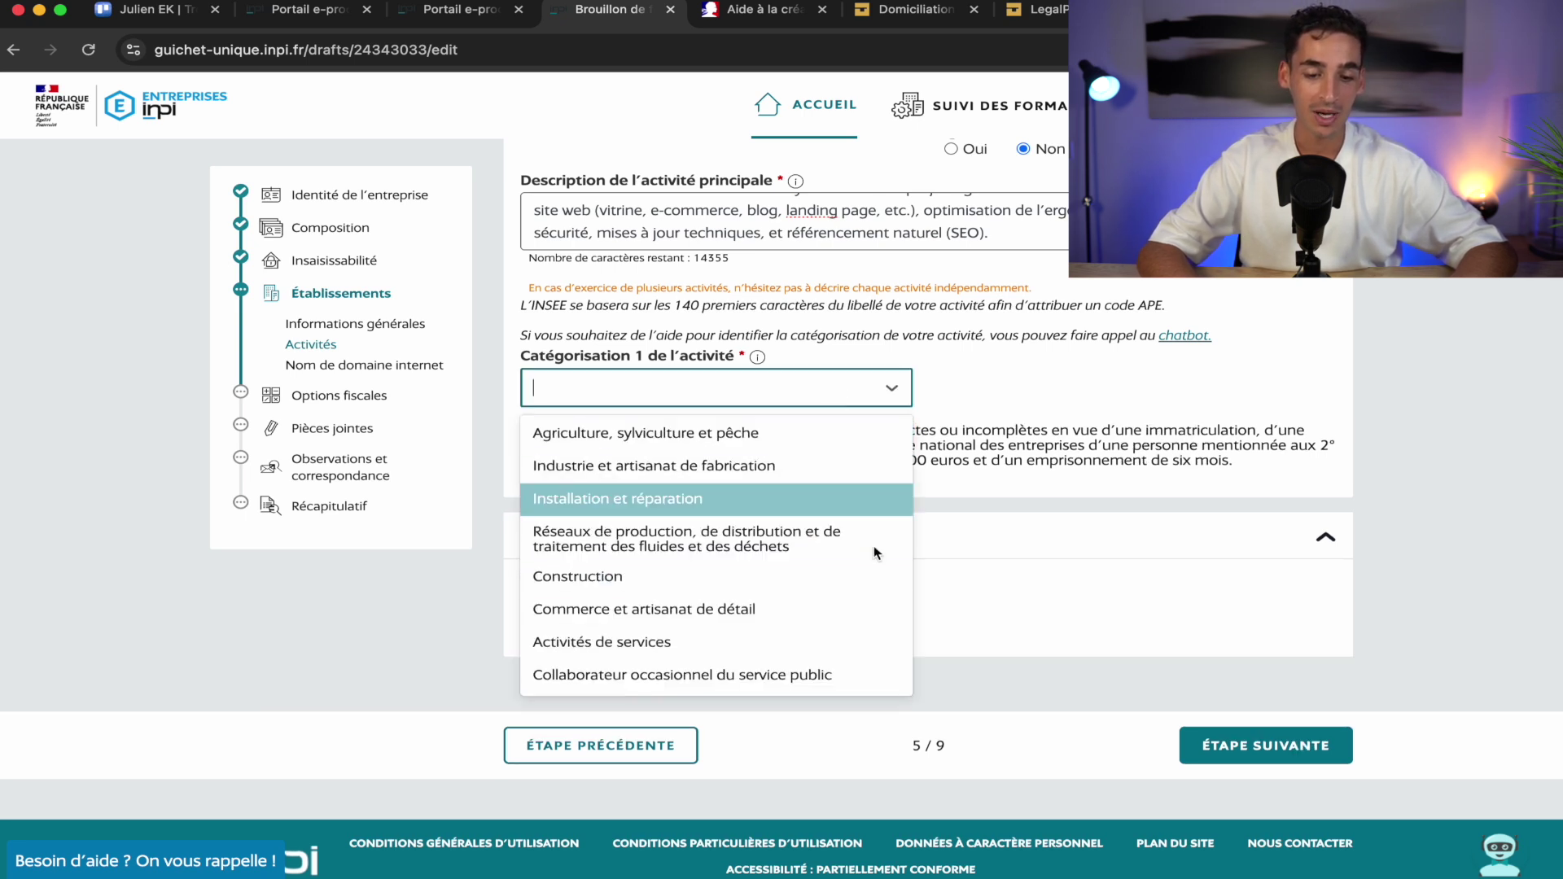
pyautogui.click(659, 643)
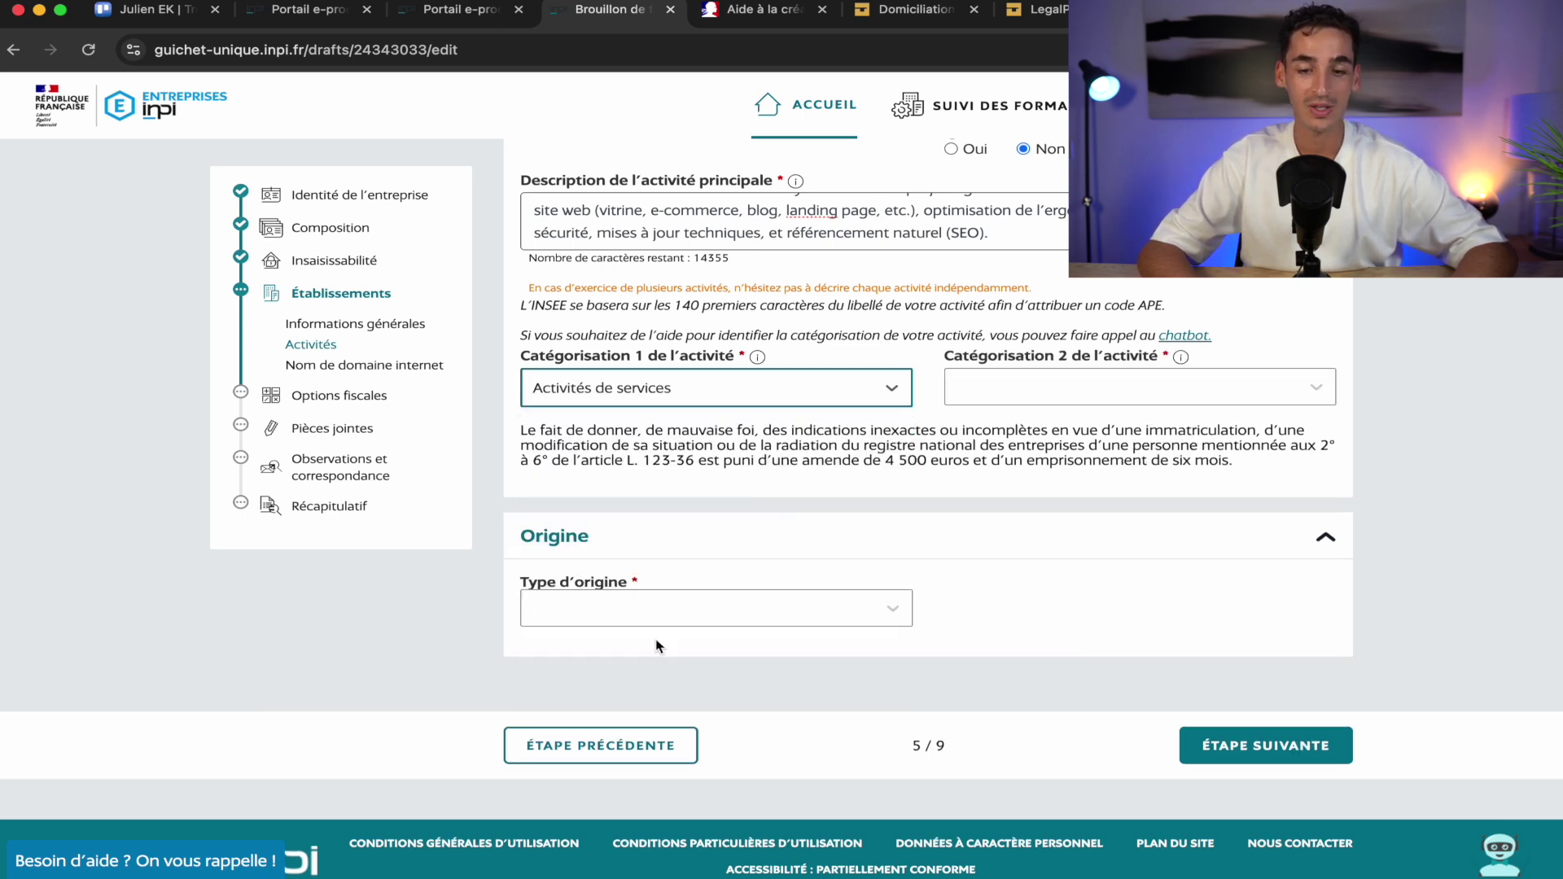
pyautogui.click(1156, 394)
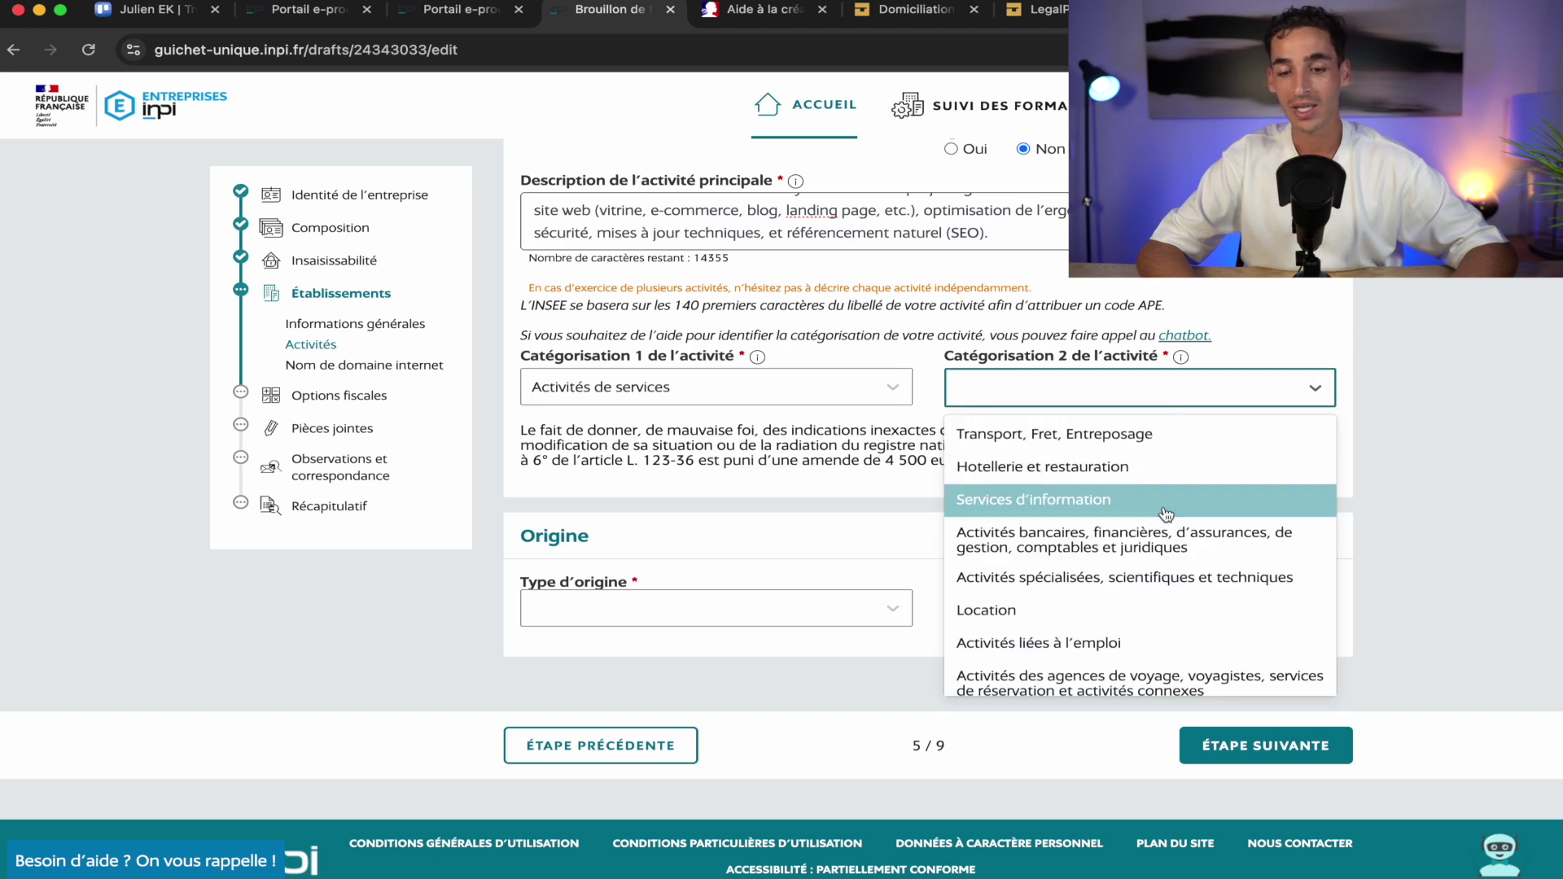
pyautogui.scroll(-1, 1164, 565)
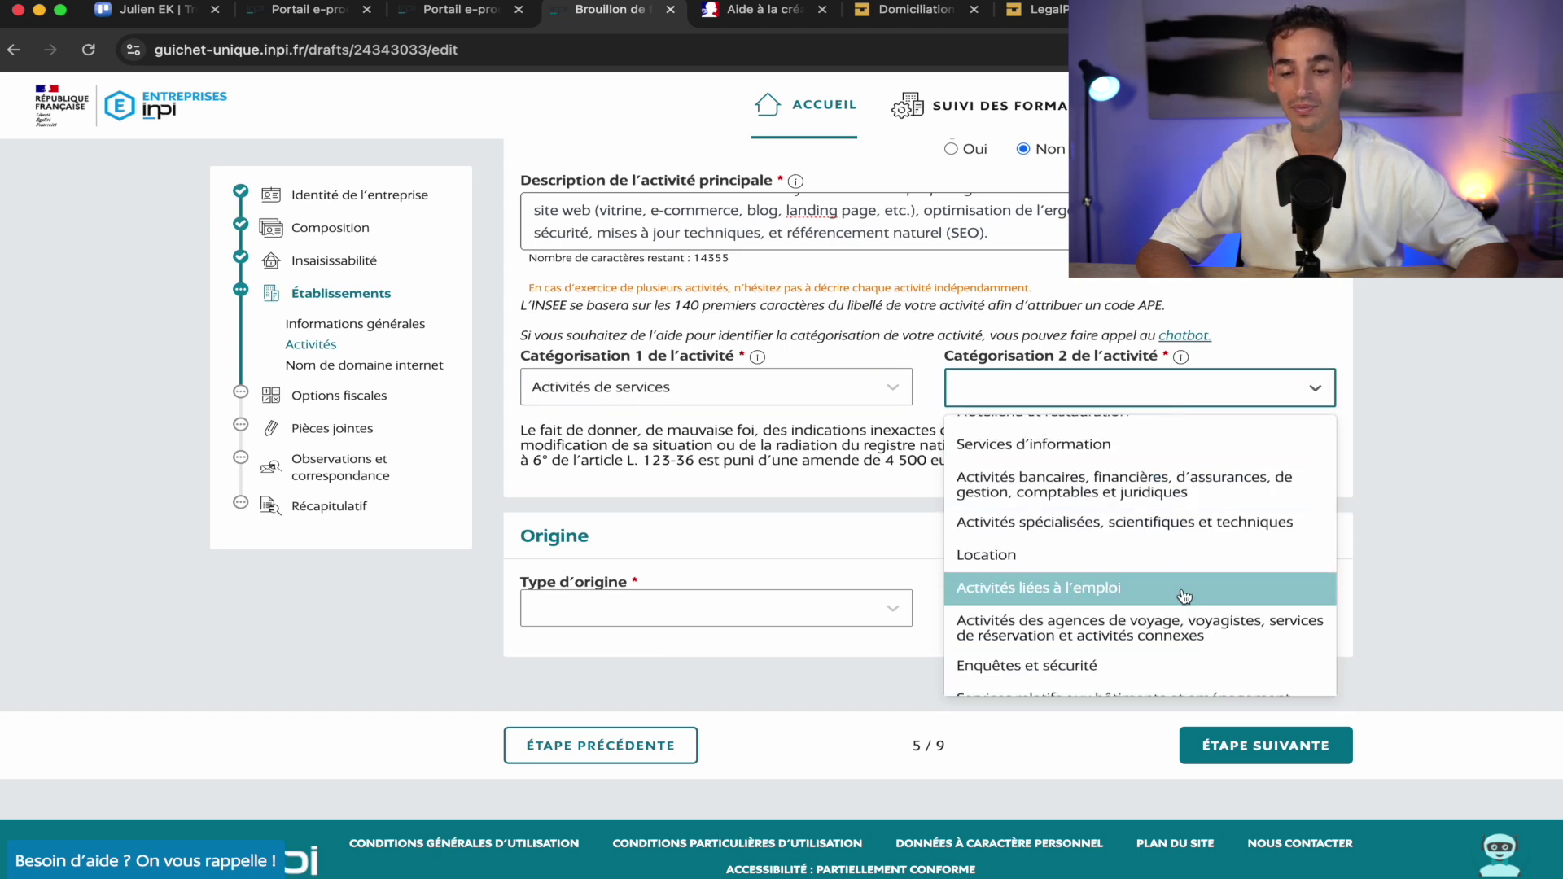
pyautogui.scroll(1, 1184, 597)
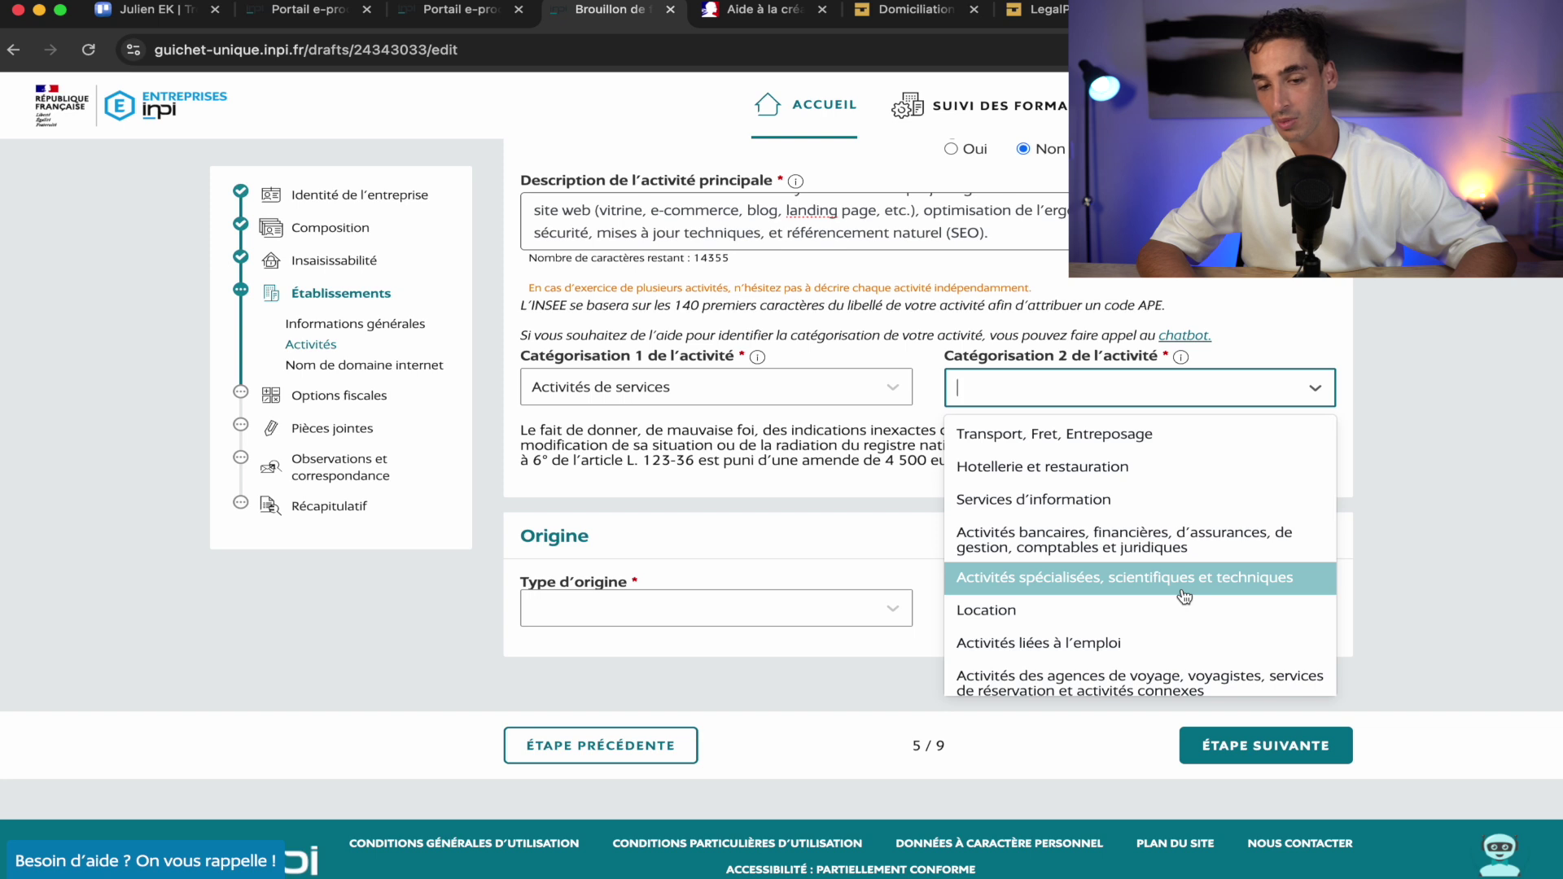
pyautogui.scroll(-1, 1184, 597)
pyautogui.scroll(-2, 1185, 596)
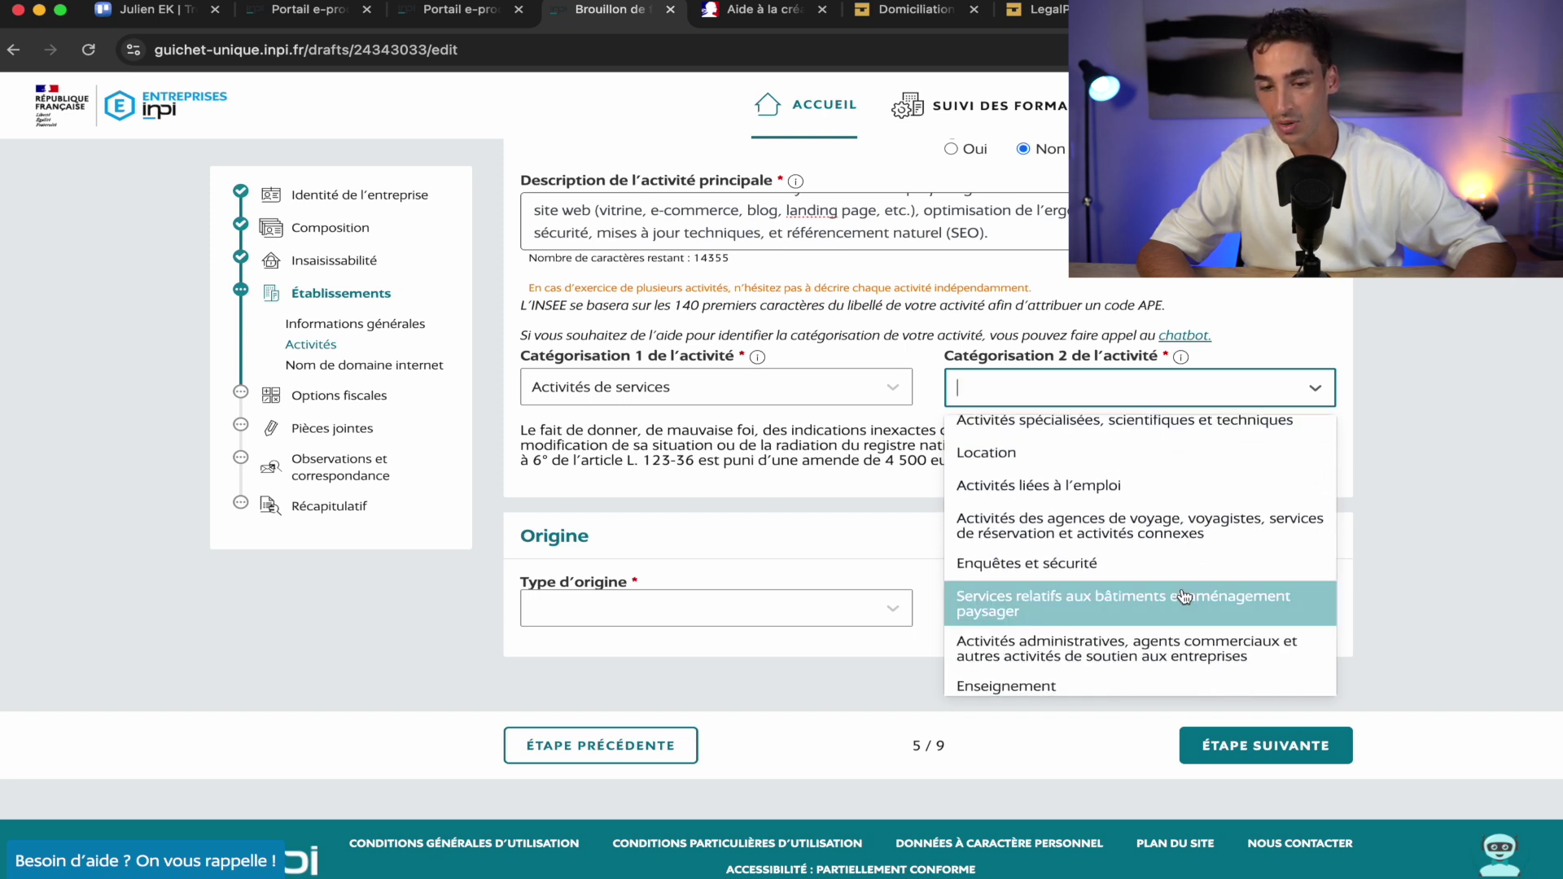
pyautogui.scroll(-2, 1248, 566)
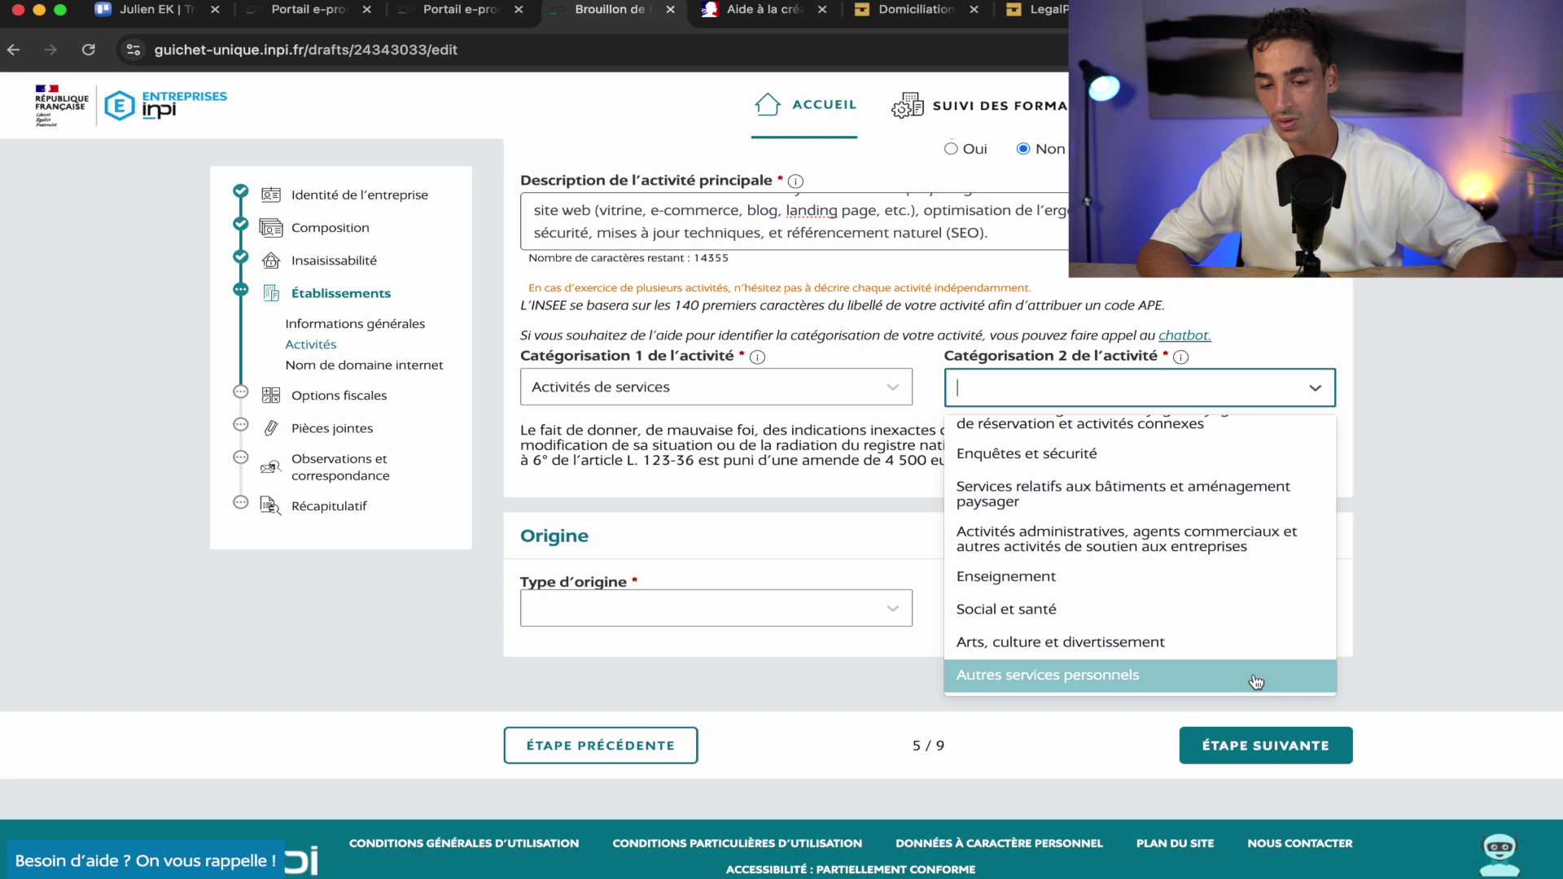
pyautogui.scroll(4, 1191, 574)
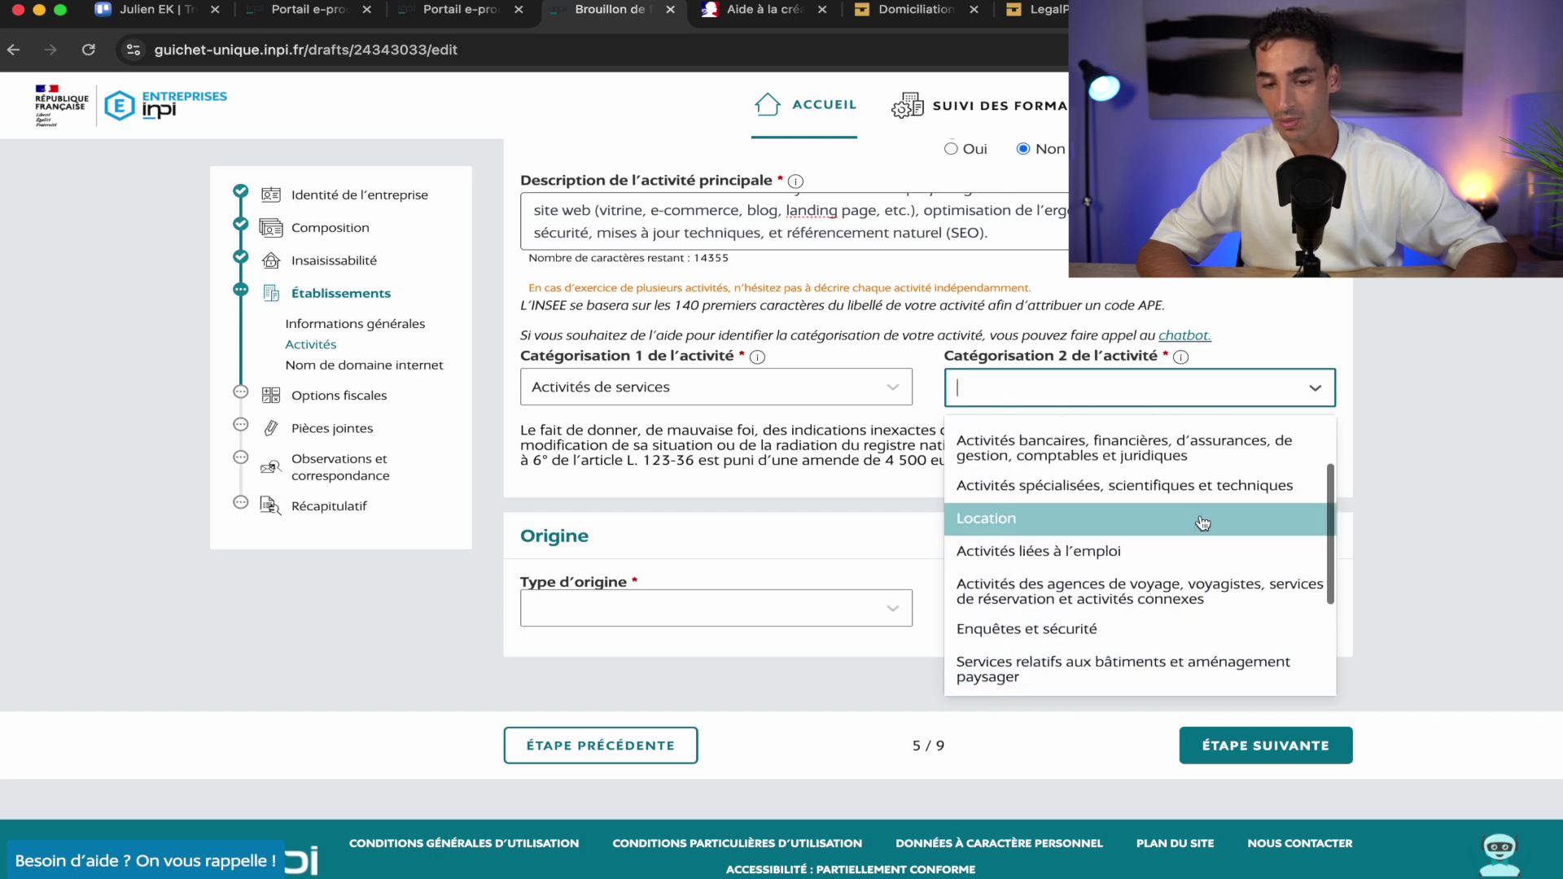
pyautogui.scroll(1, 1204, 523)
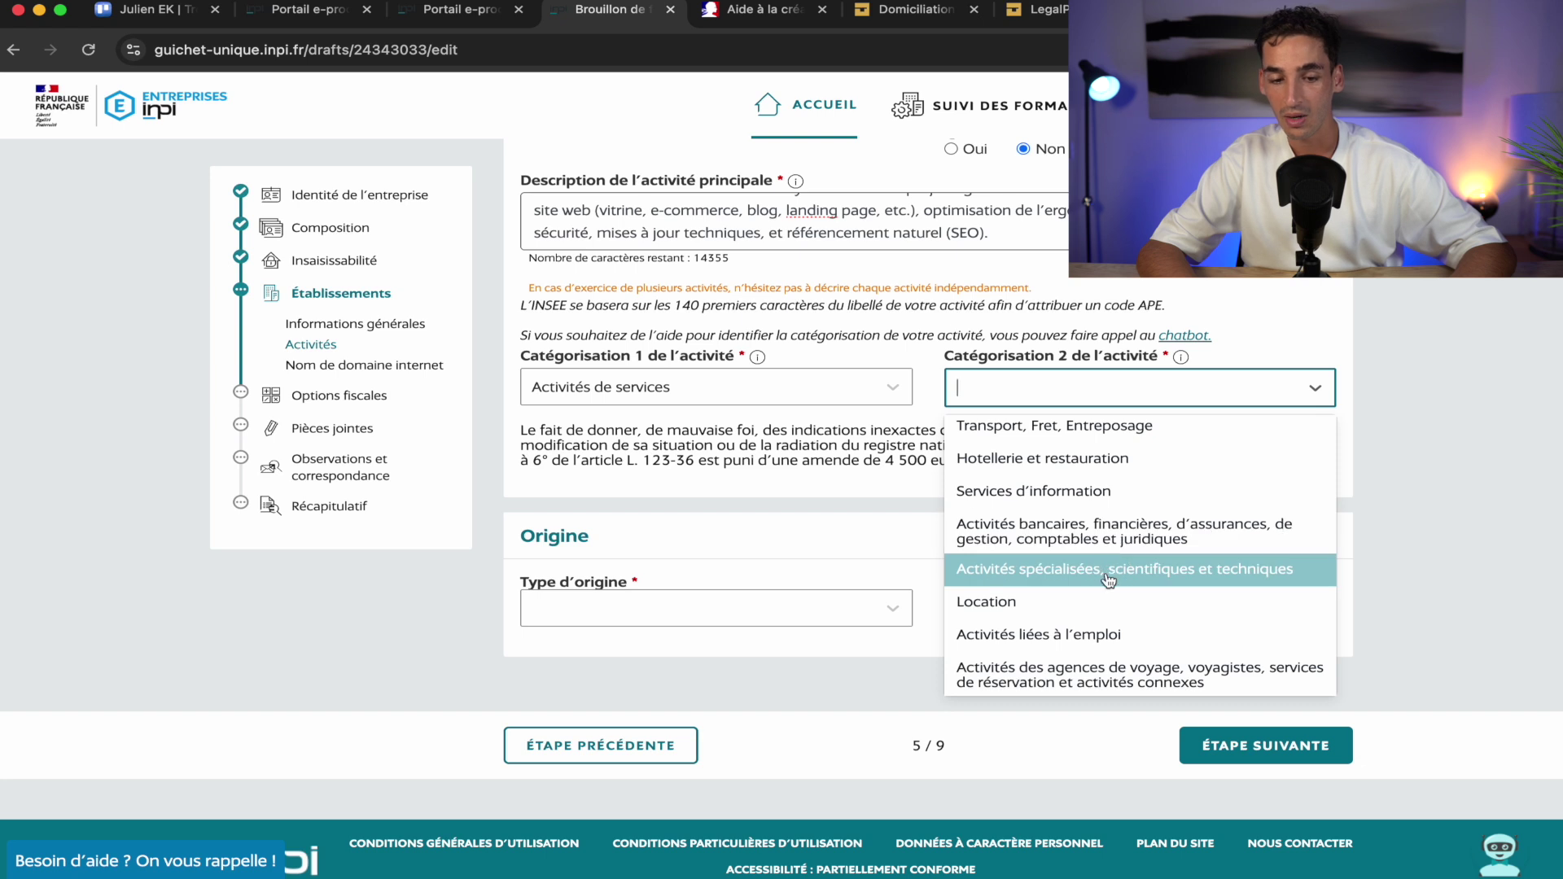
pyautogui.click(1055, 570)
# Choose Activités des agences de publicité as the sub-category and Création as origin type
pyautogui.click(698, 466)
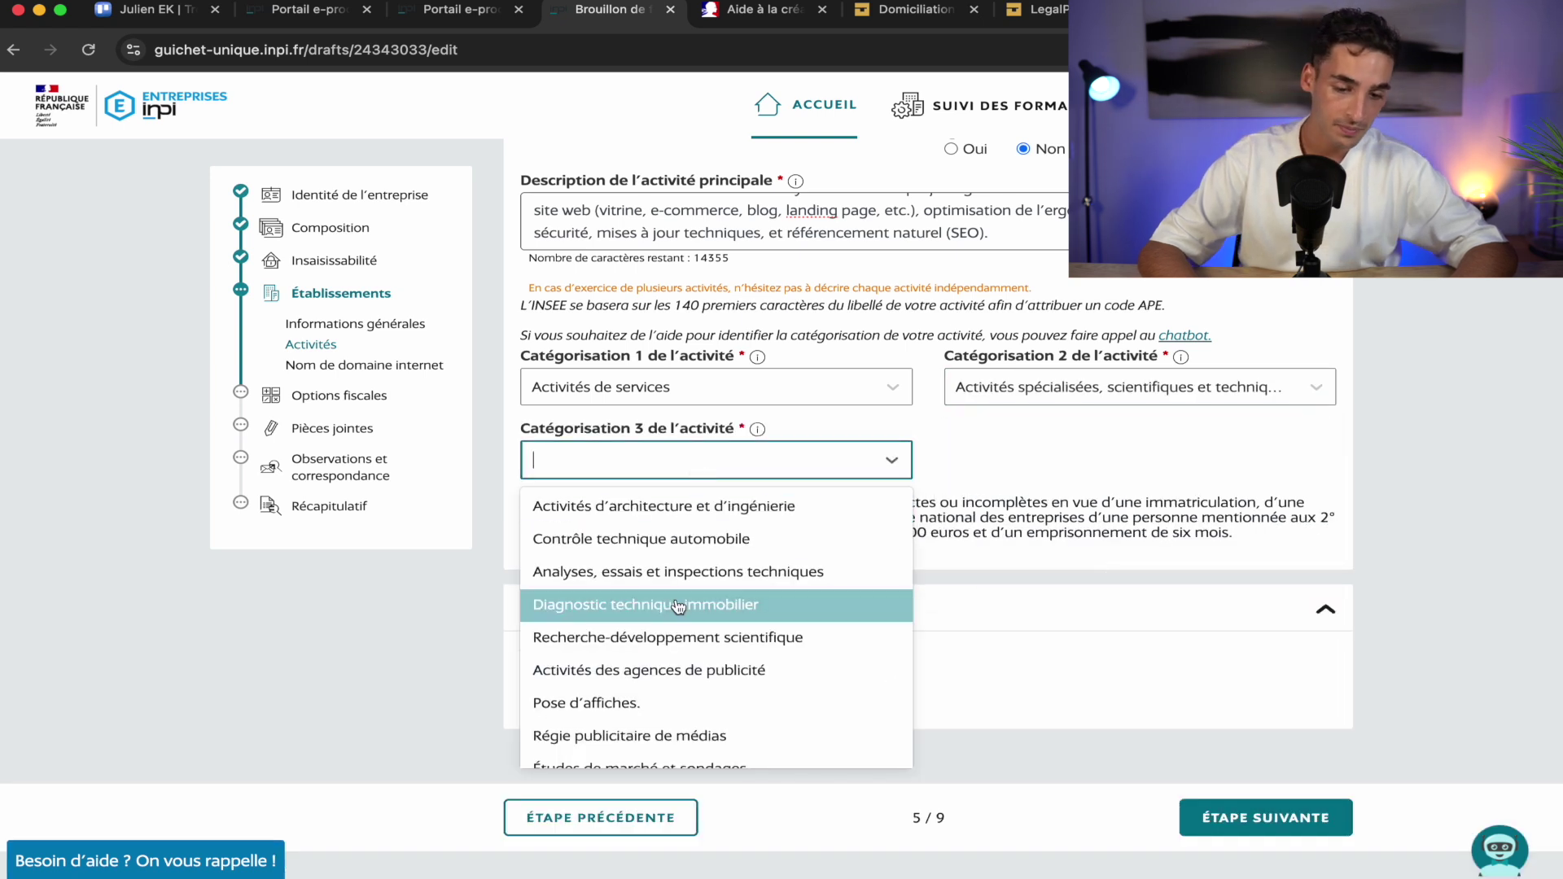
pyautogui.scroll(-2, 727, 616)
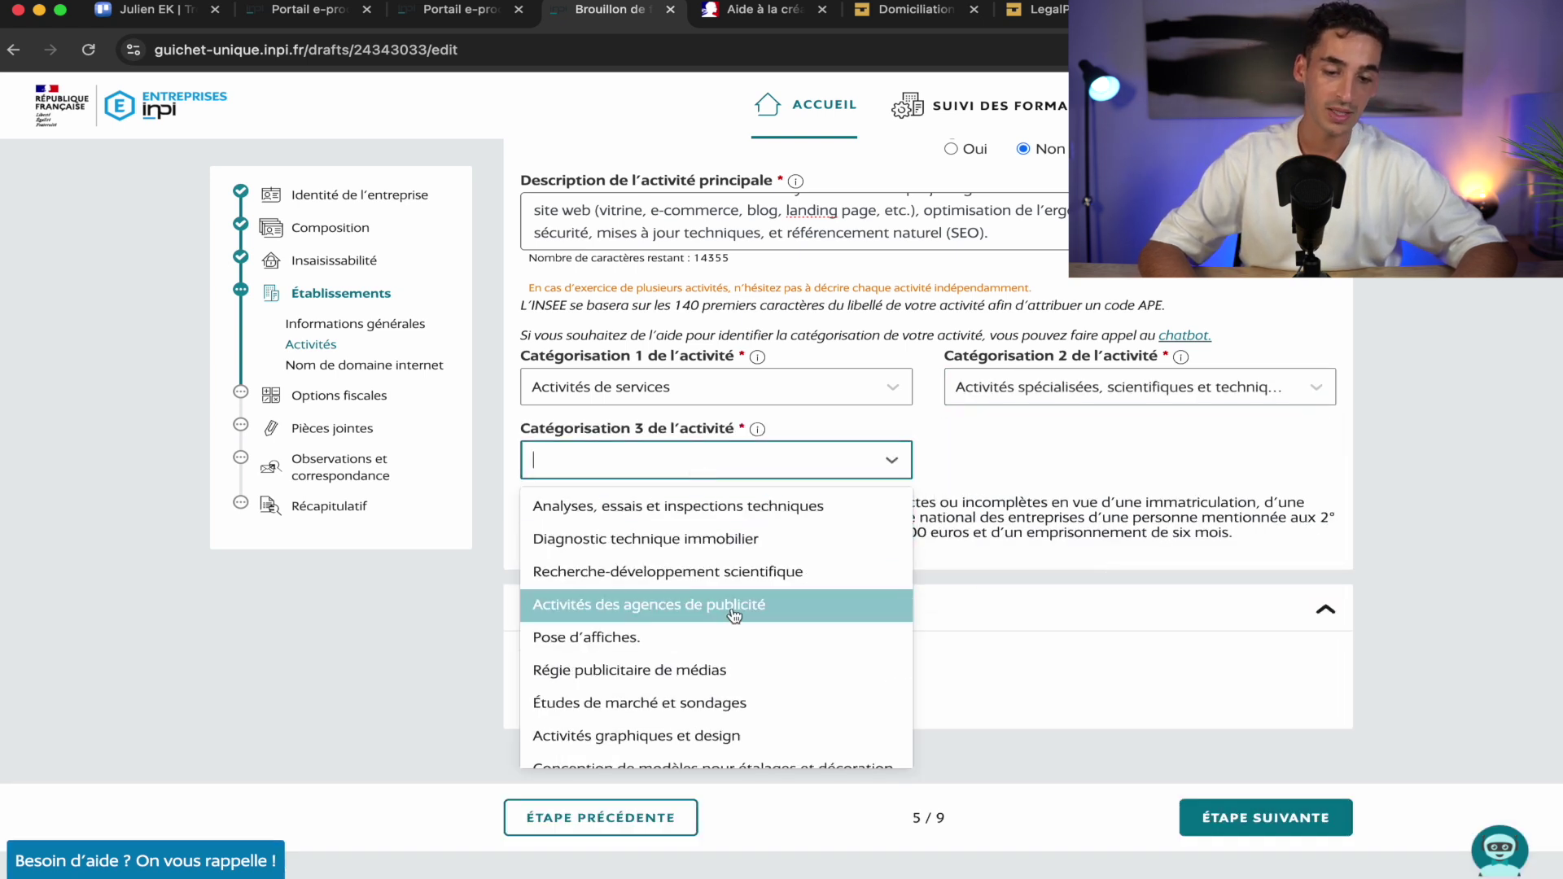
pyautogui.click(734, 616)
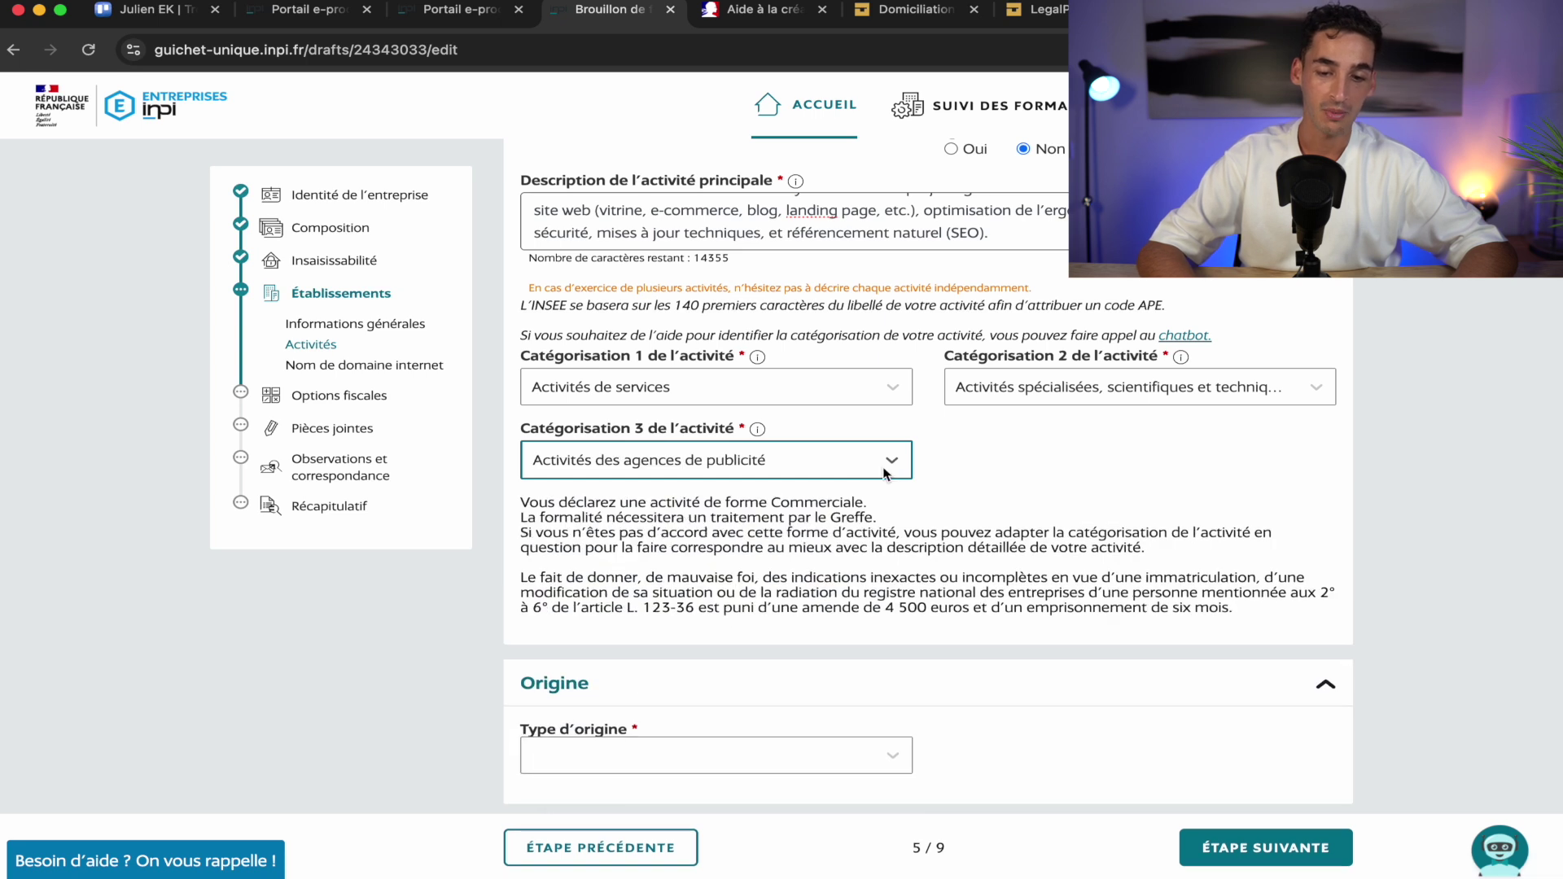
pyautogui.scroll(-3, 1051, 446)
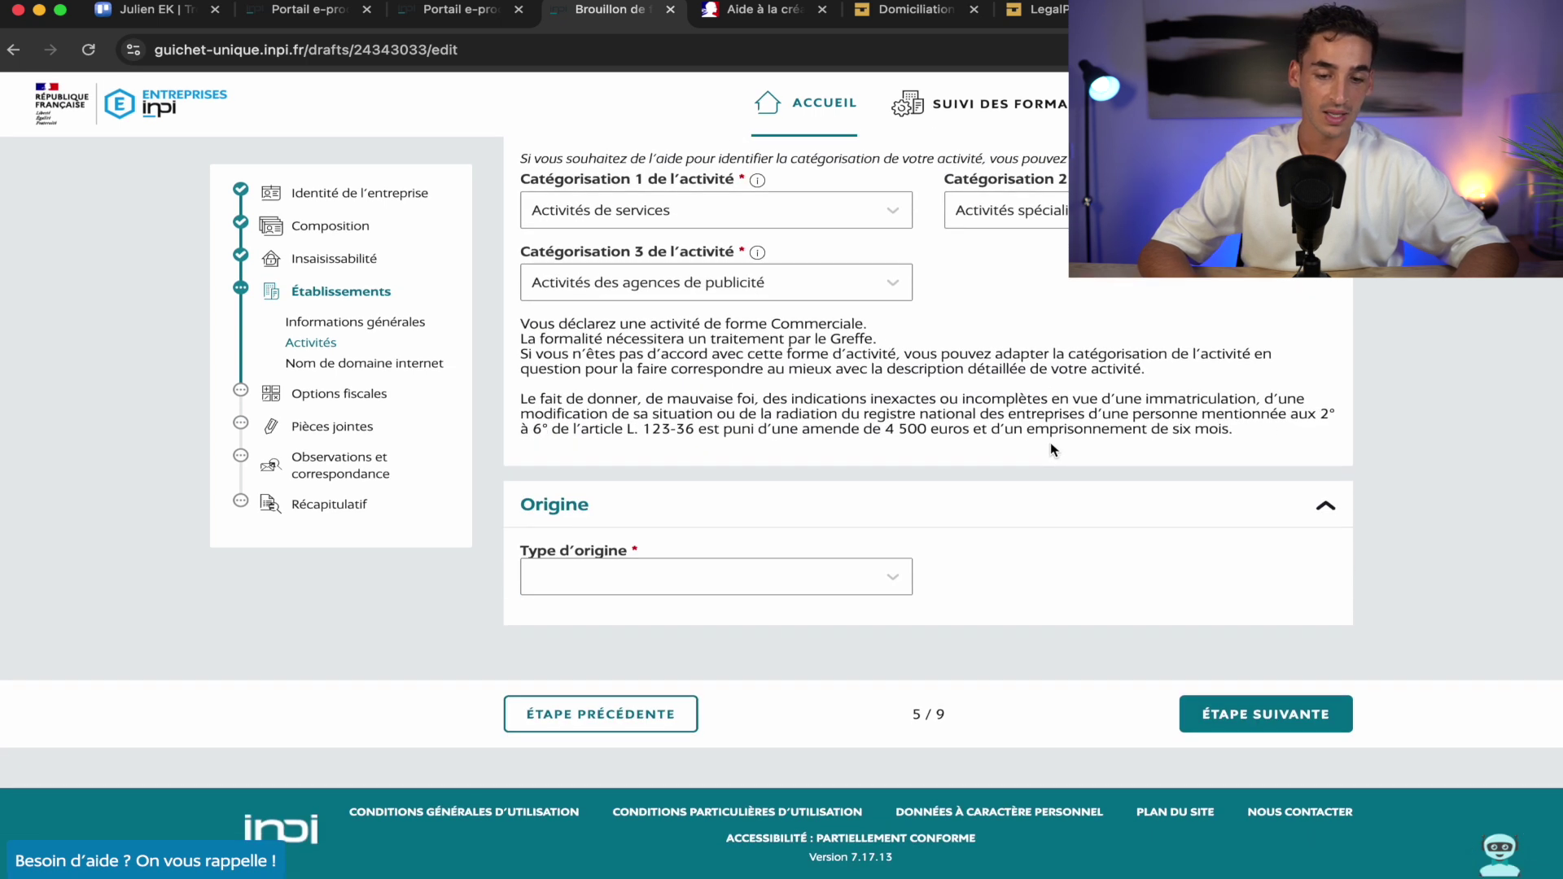
pyautogui.click(739, 568)
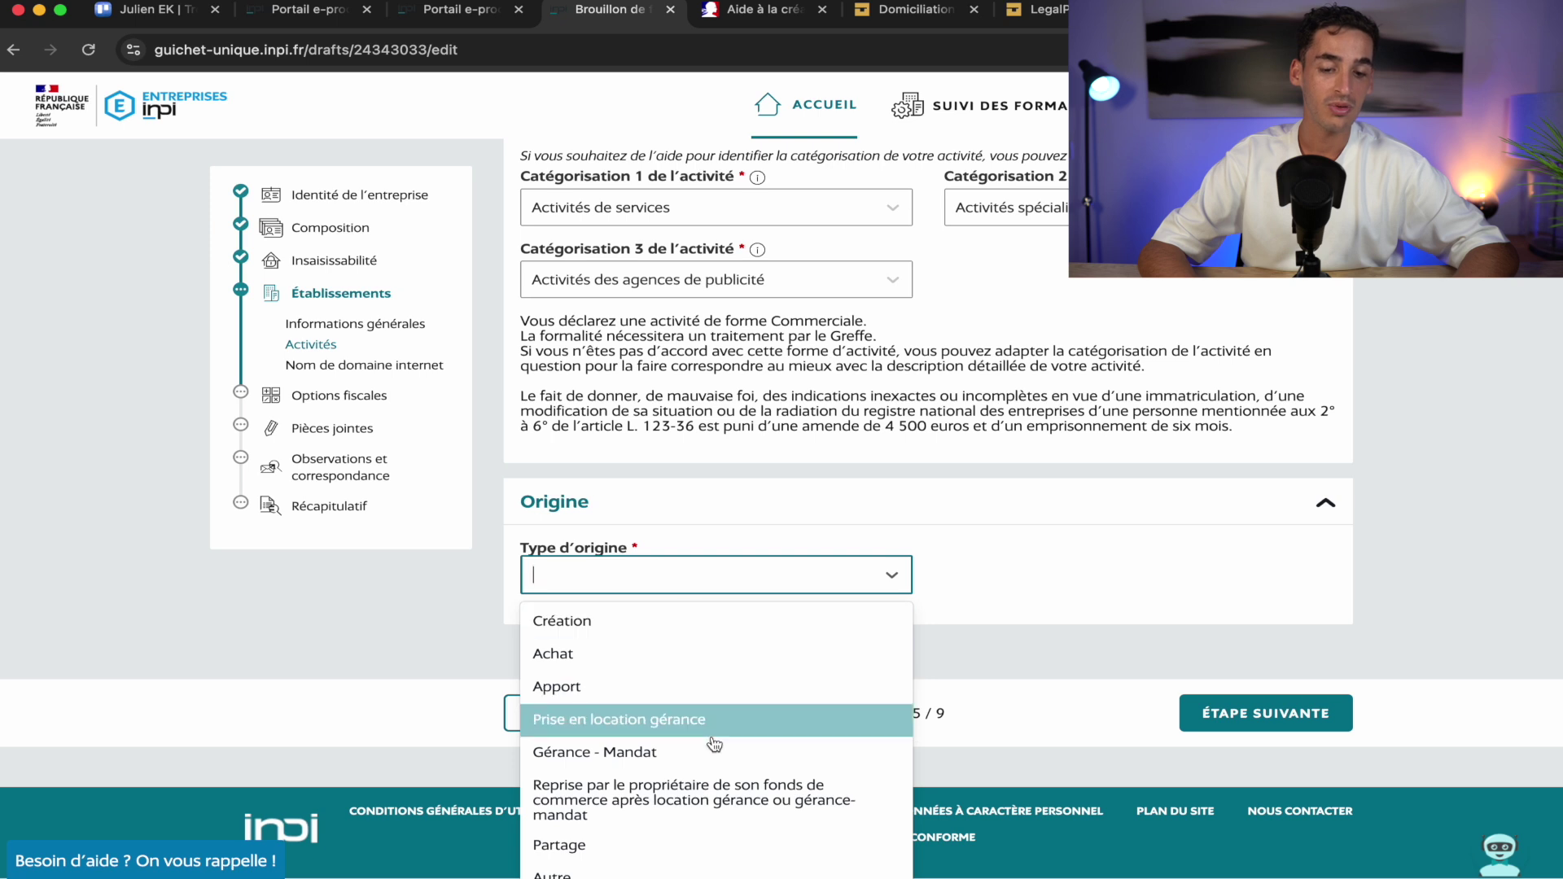
pyautogui.click(684, 634)
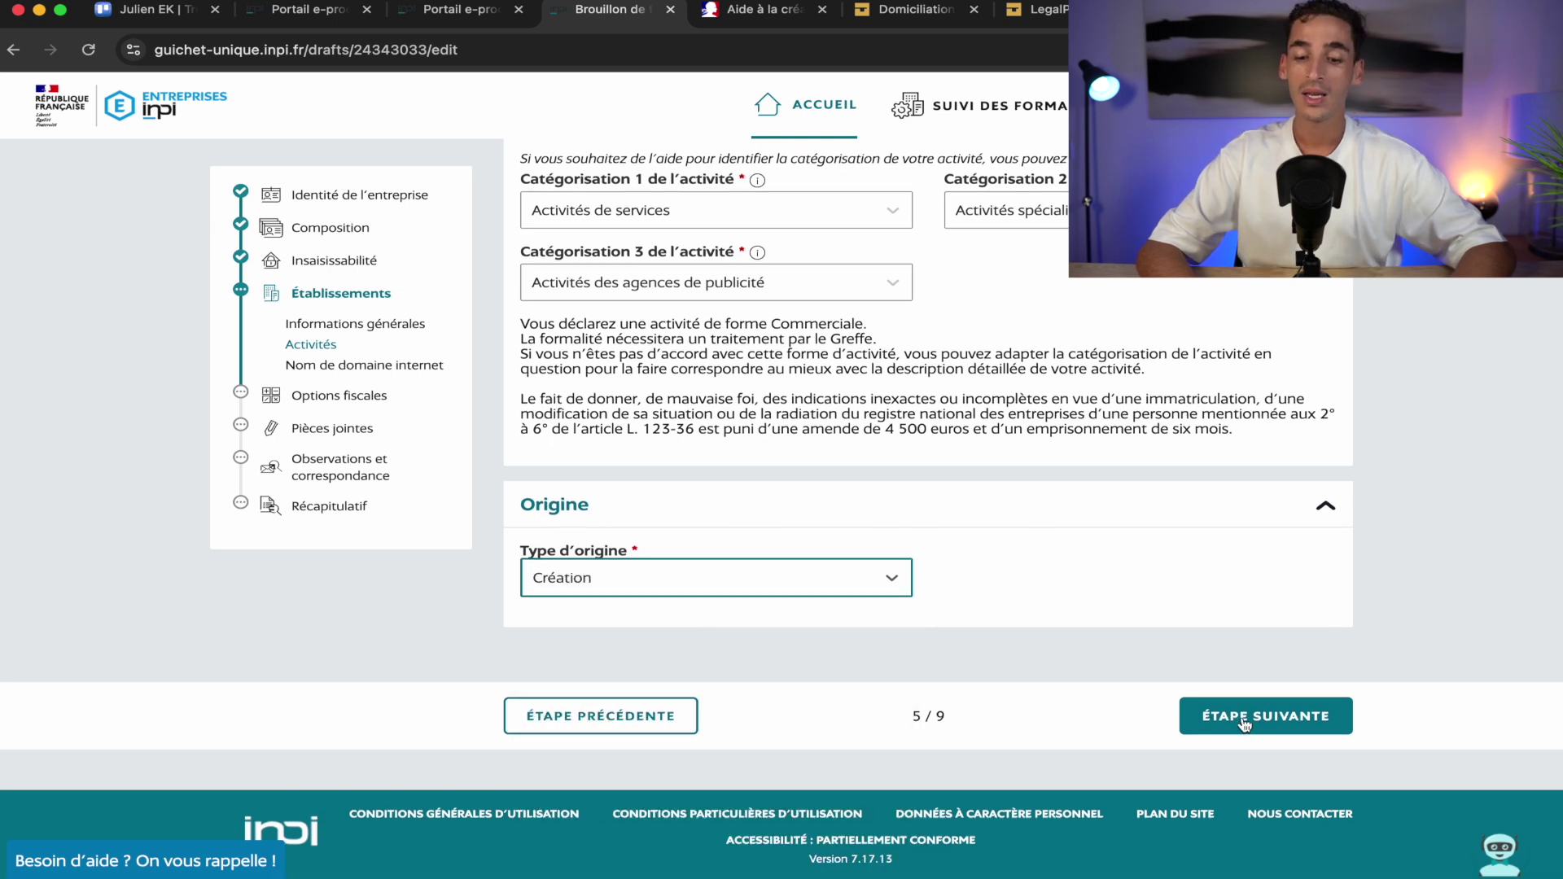
# Save the advertising-agency activity and skip the domain name to reach Options fiscales
pyautogui.click(1258, 713)
pyautogui.scroll(-3, 432, 513)
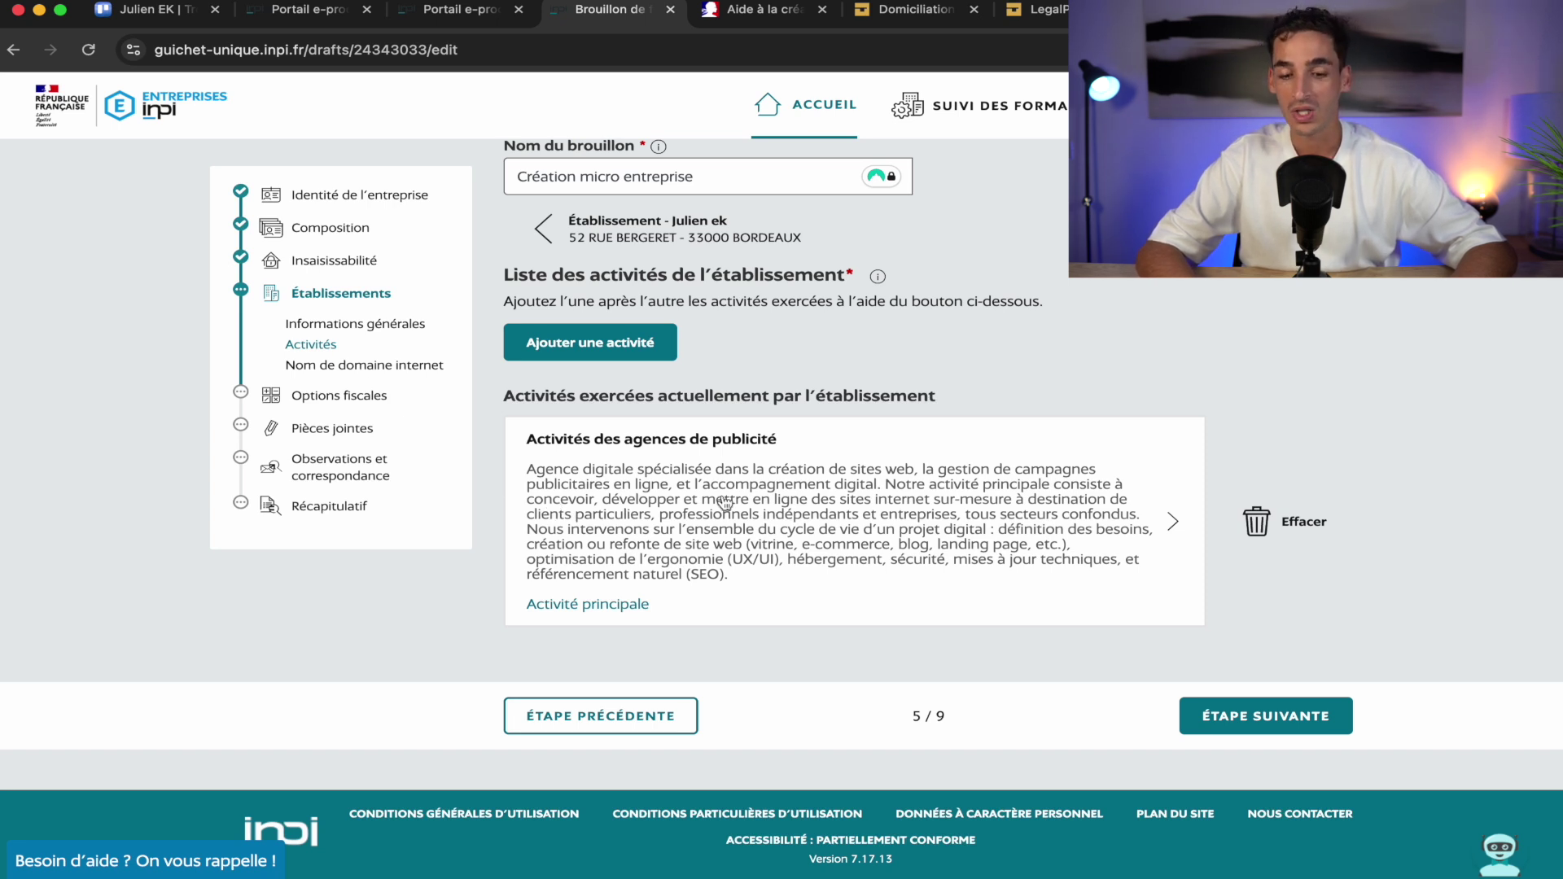
pyautogui.click(1315, 717)
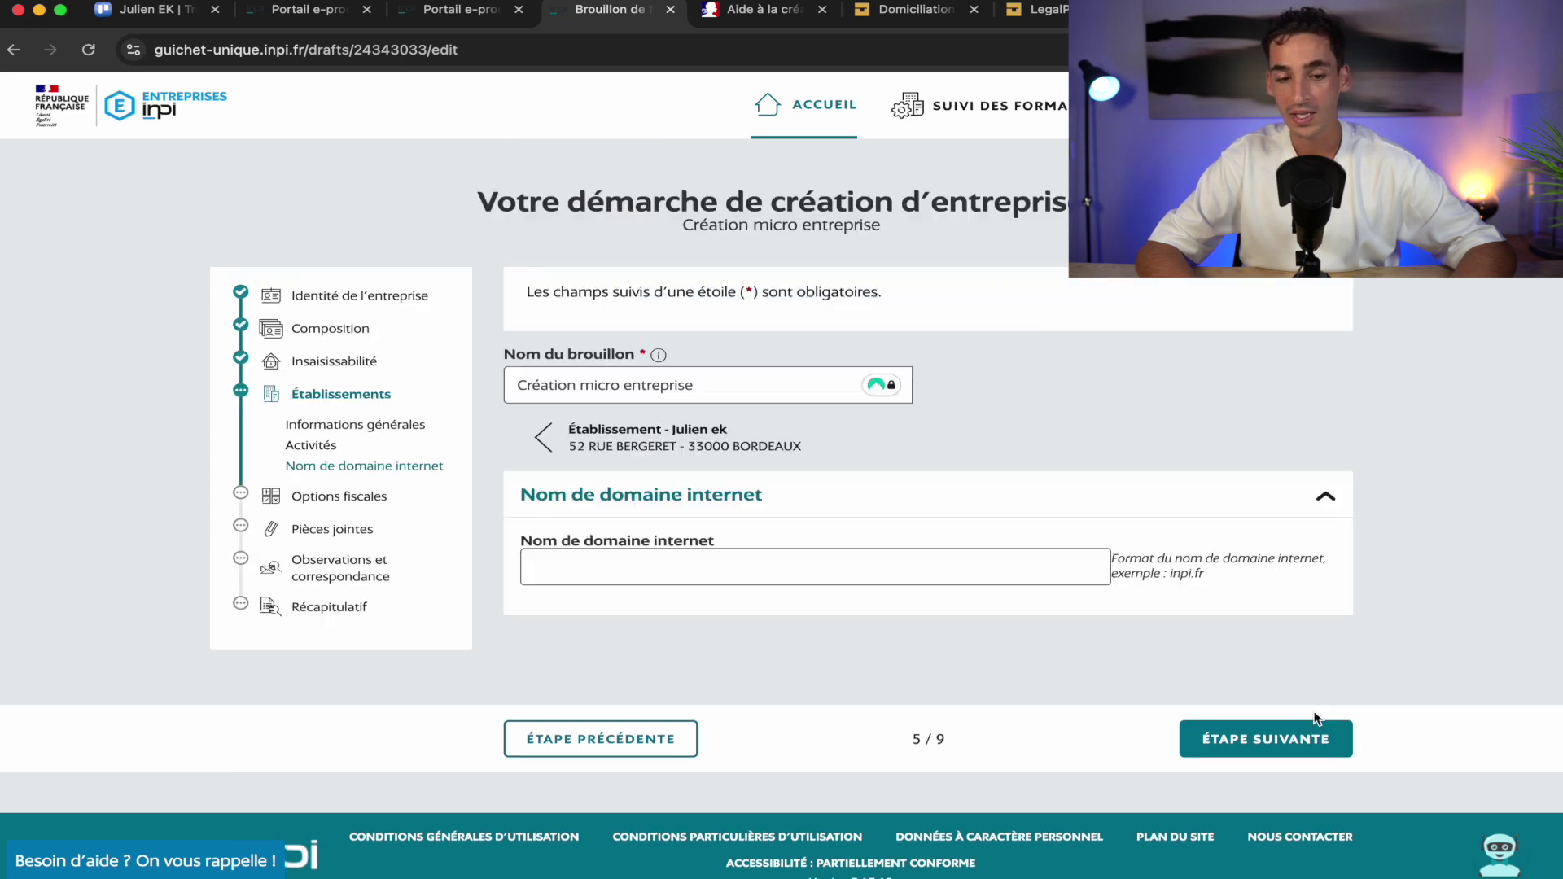
pyautogui.scroll(-1, 896, 619)
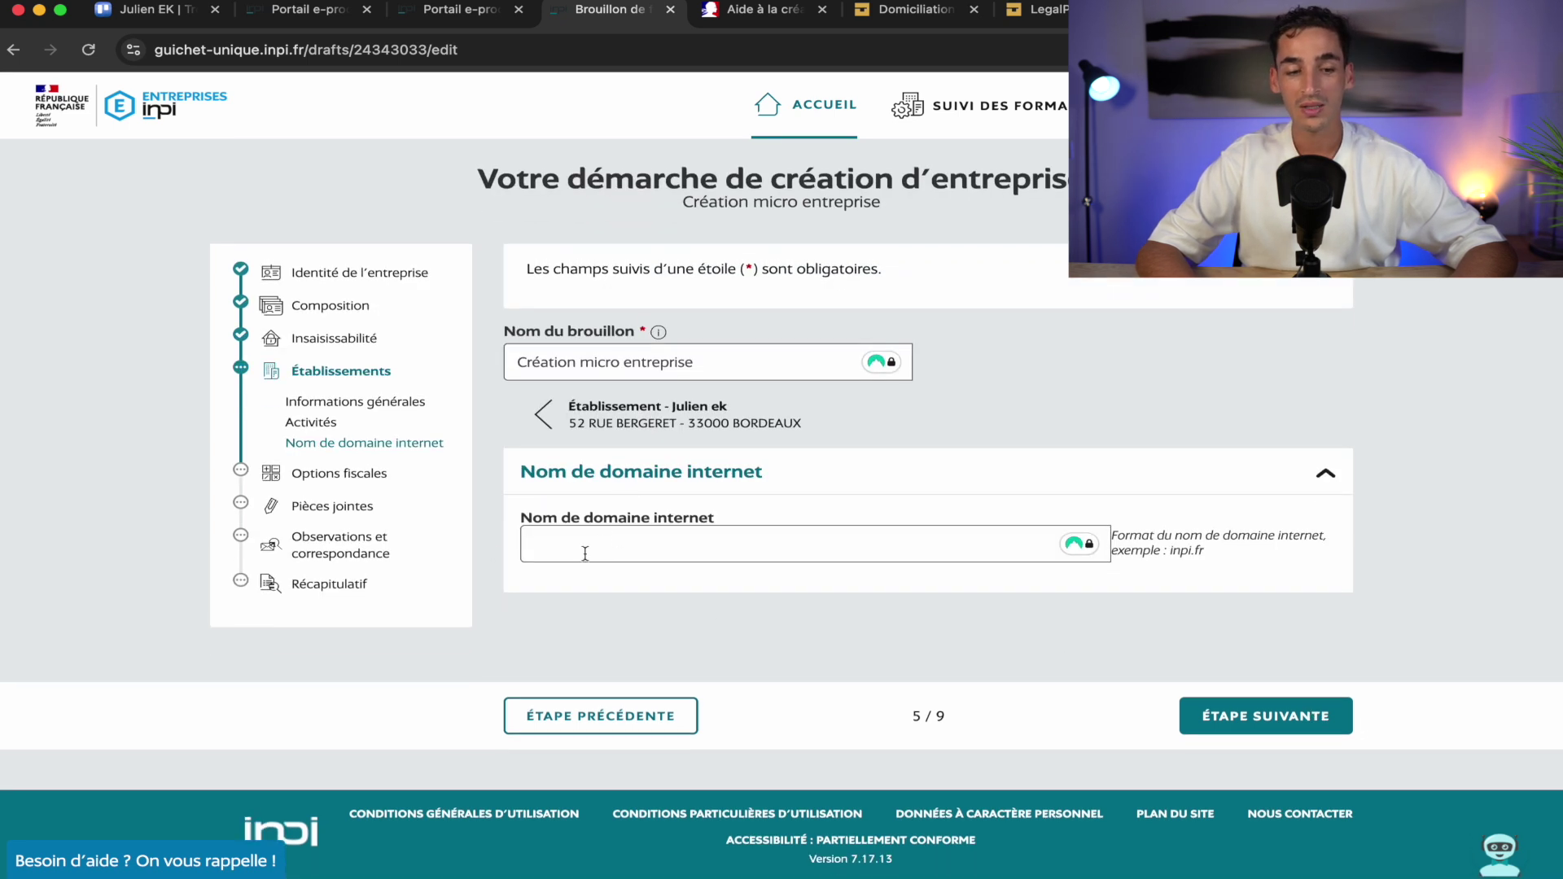
pyautogui.click(1243, 716)
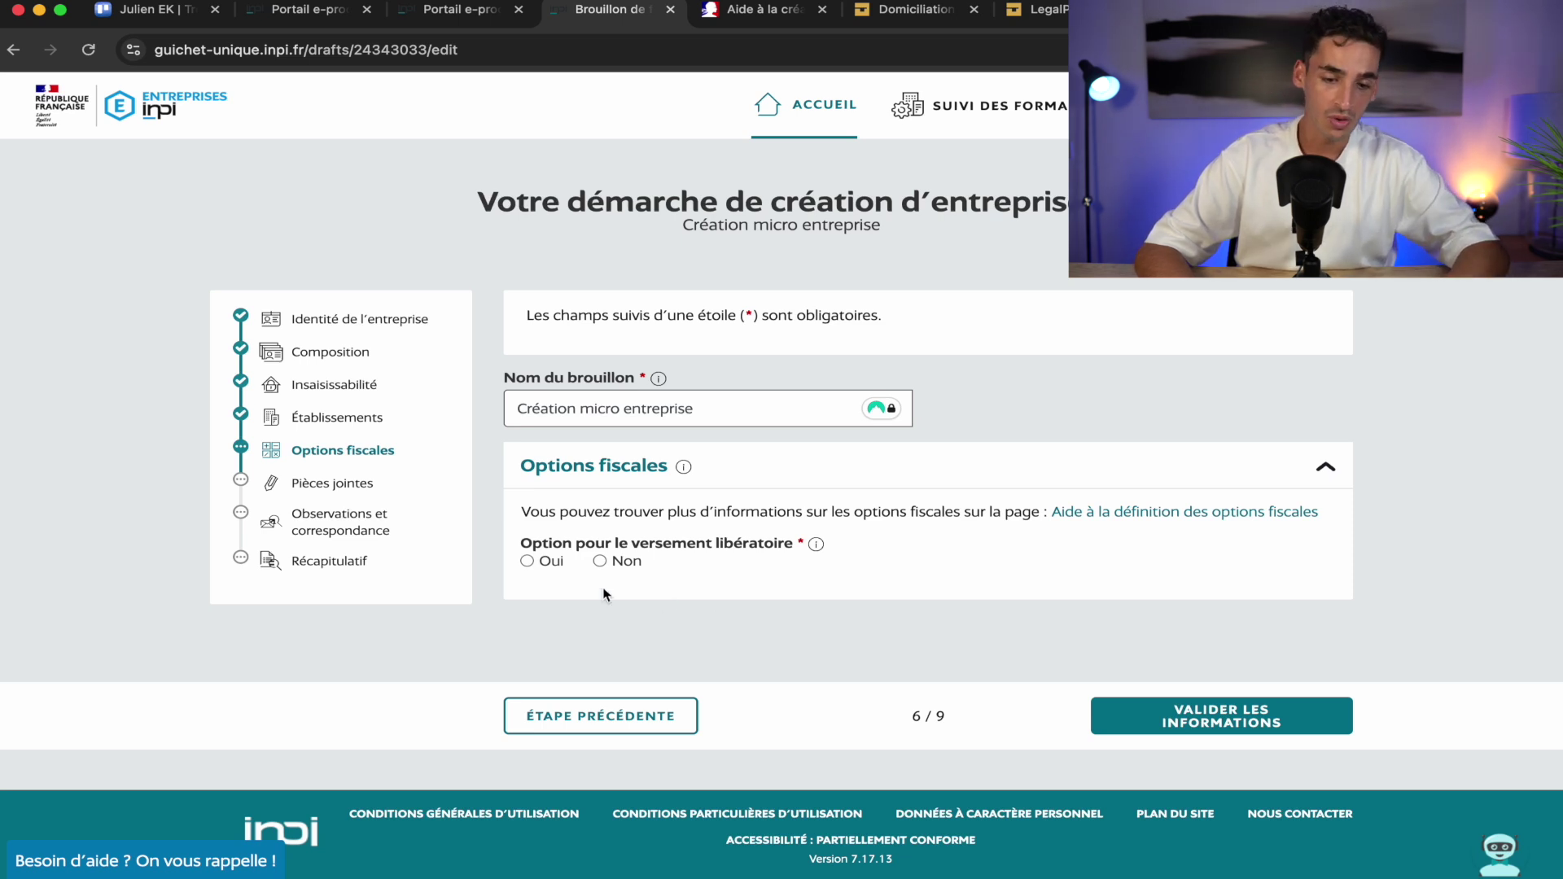
# Opt in to the versement libératoire and validate the tax options
pyautogui.click(527, 561)
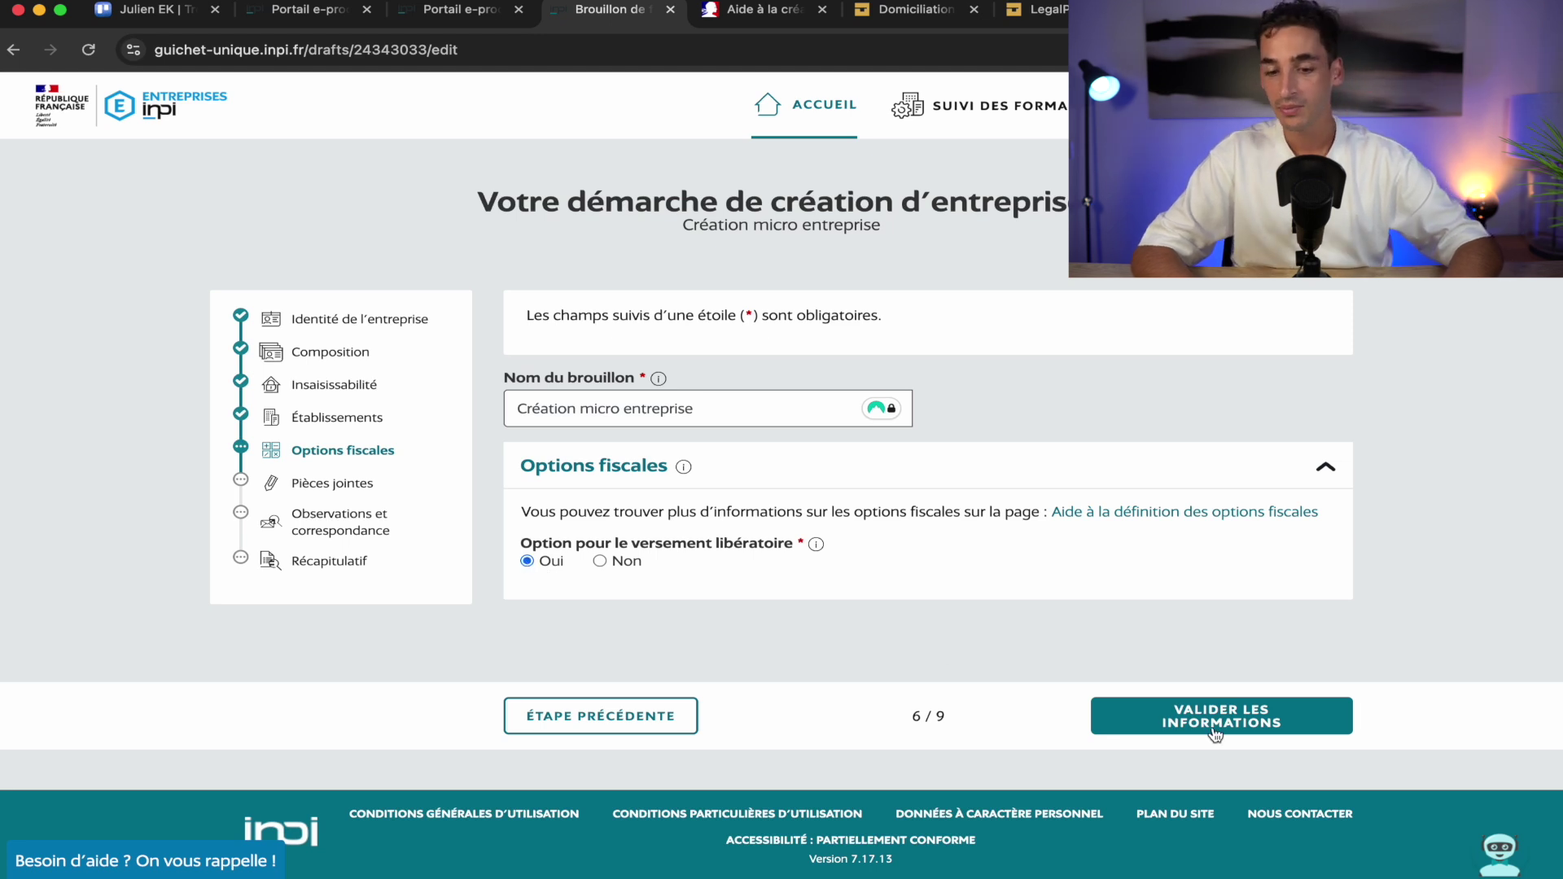
pyautogui.click(1268, 724)
pyautogui.scroll(-3, 901, 452)
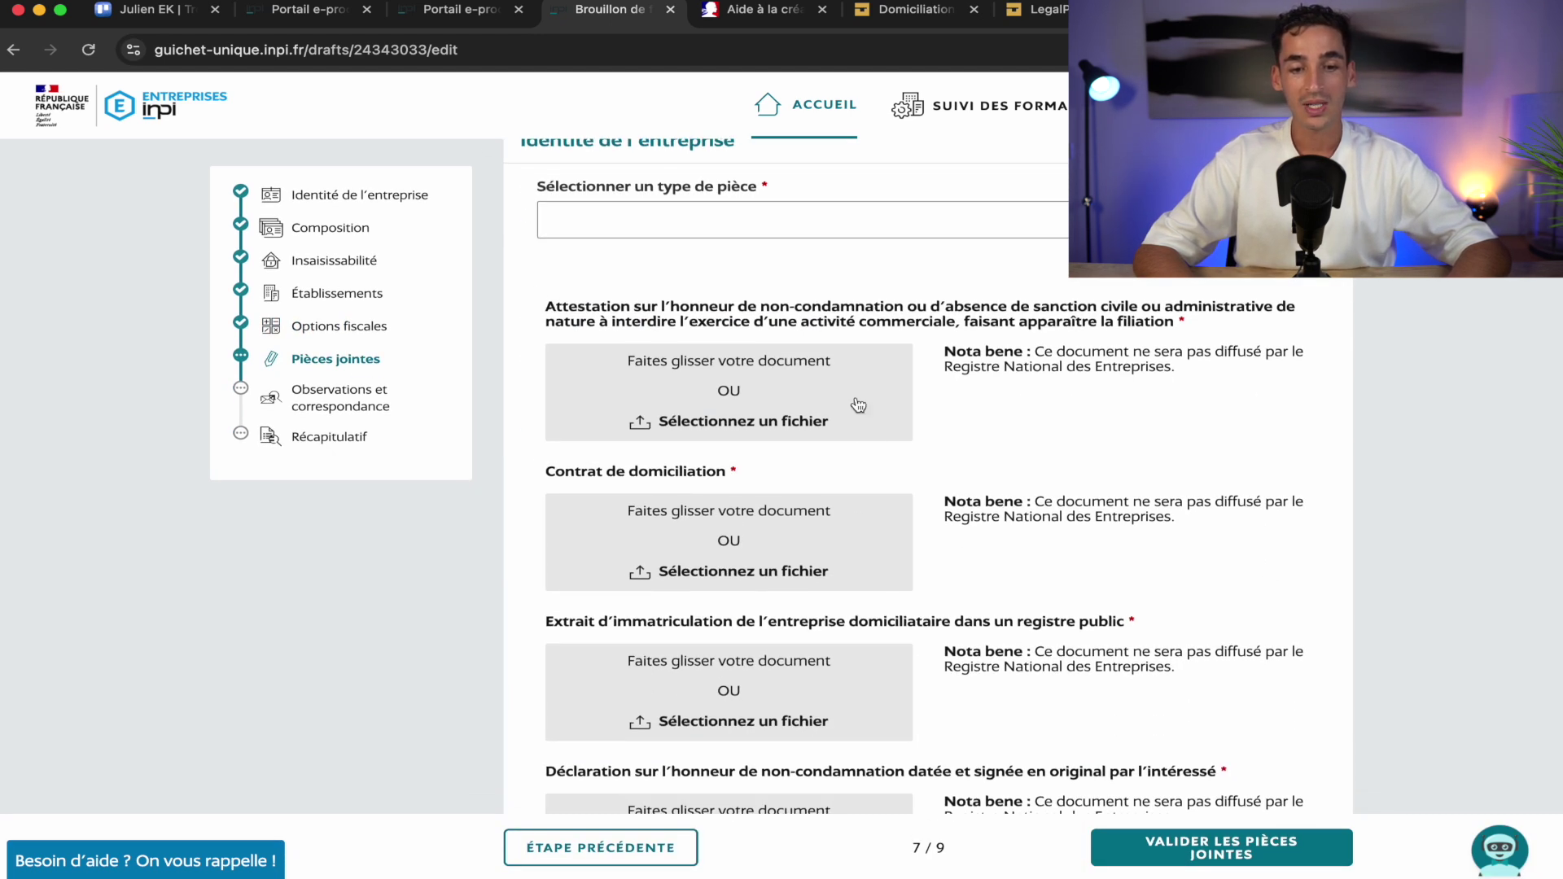
# Set the identity attachment type to 'Copie du passeport en cours de validité'
pyautogui.click(847, 232)
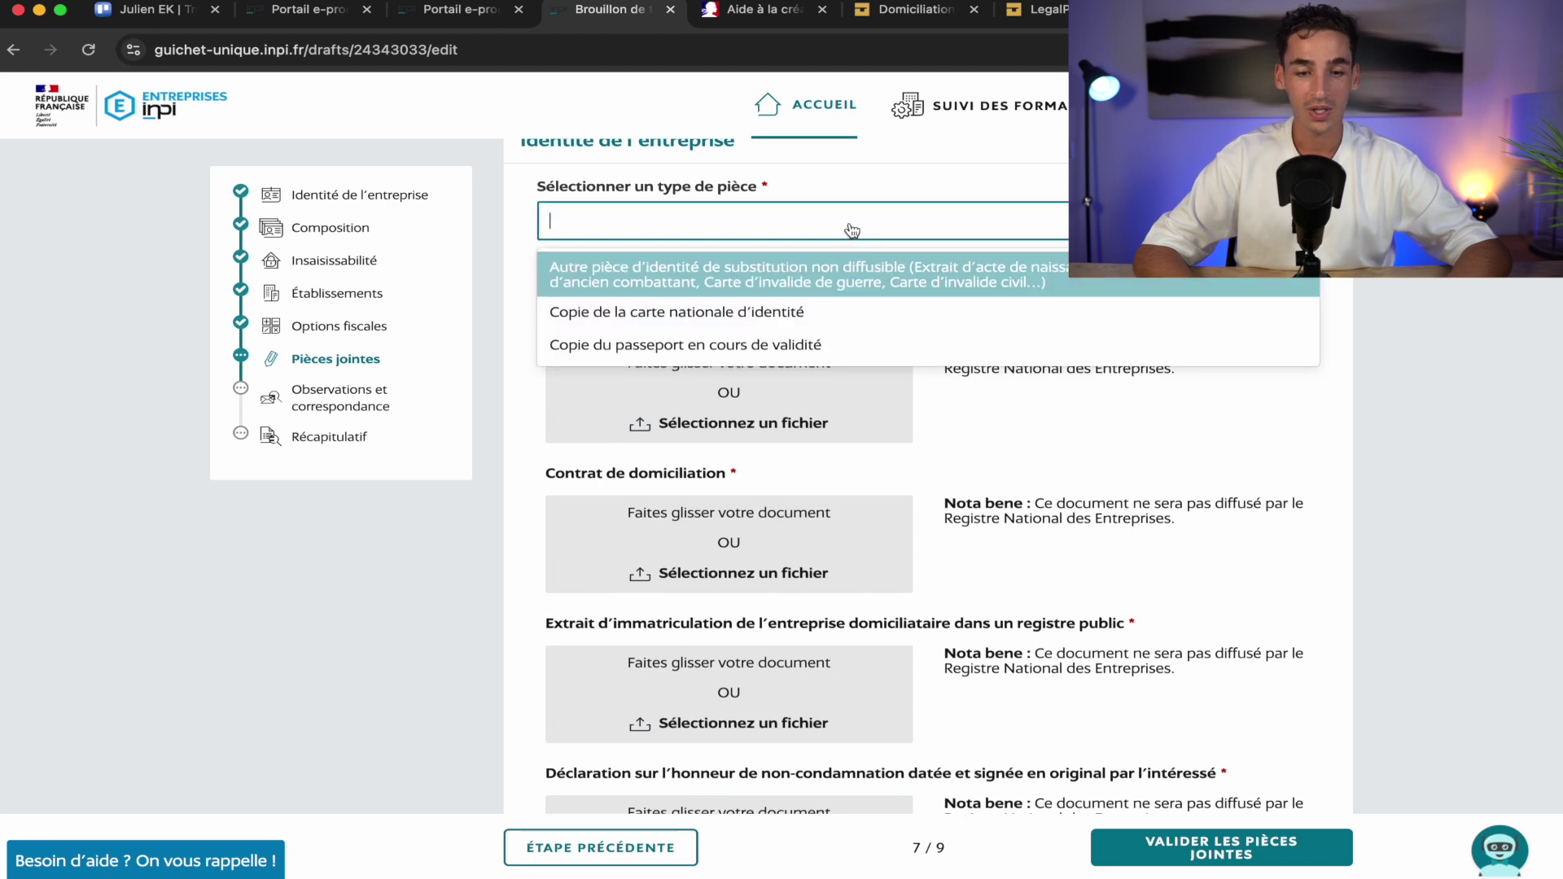
pyautogui.click(838, 345)
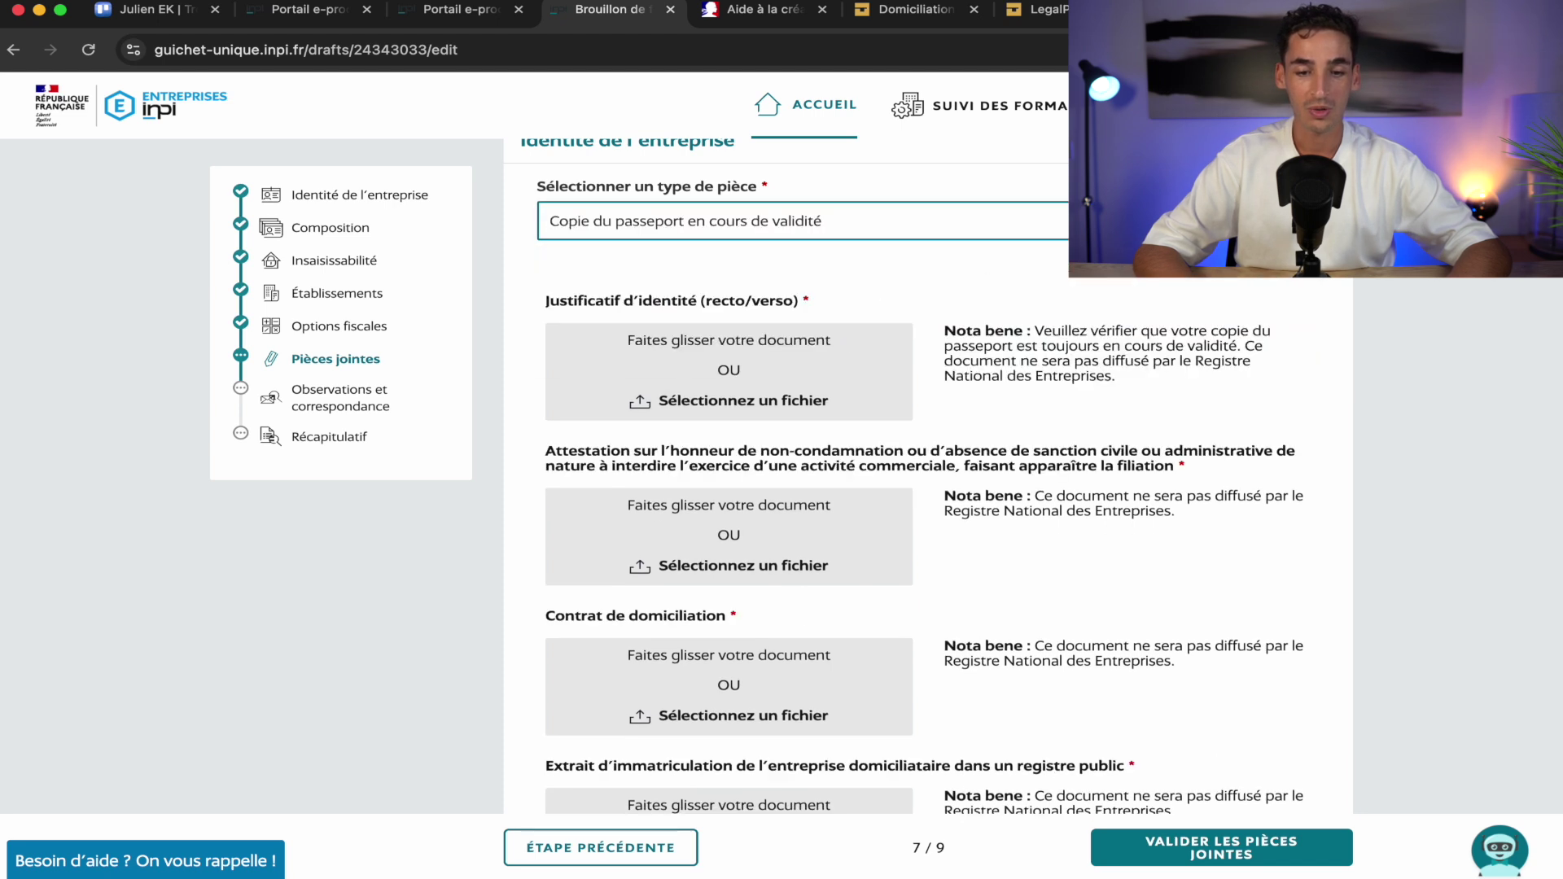
pyautogui.scroll(-3, 786, 294)
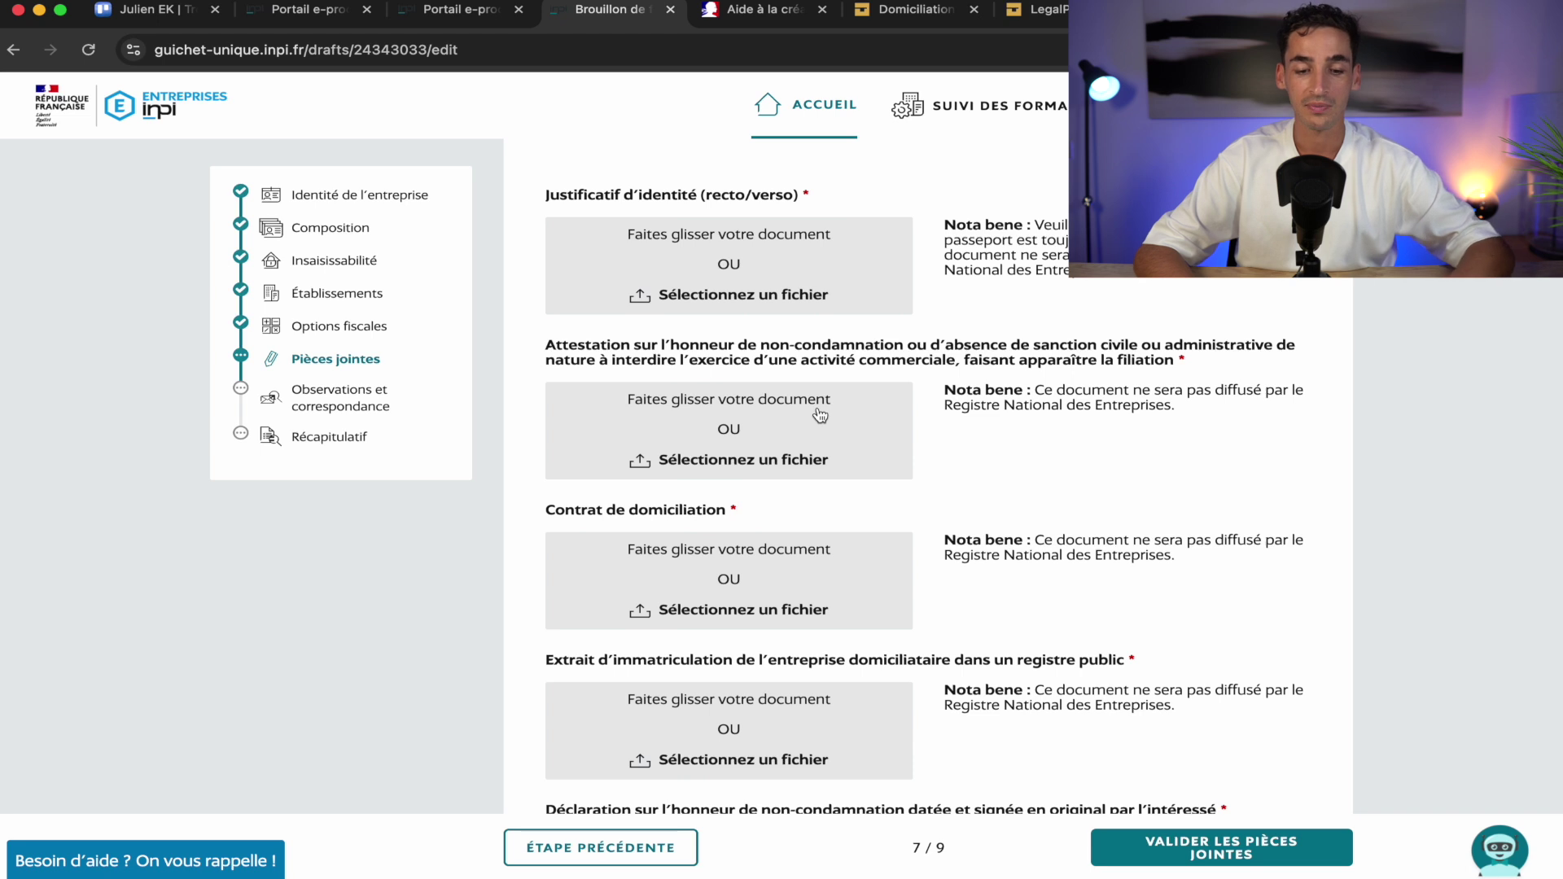
pyautogui.scroll(-3, 818, 416)
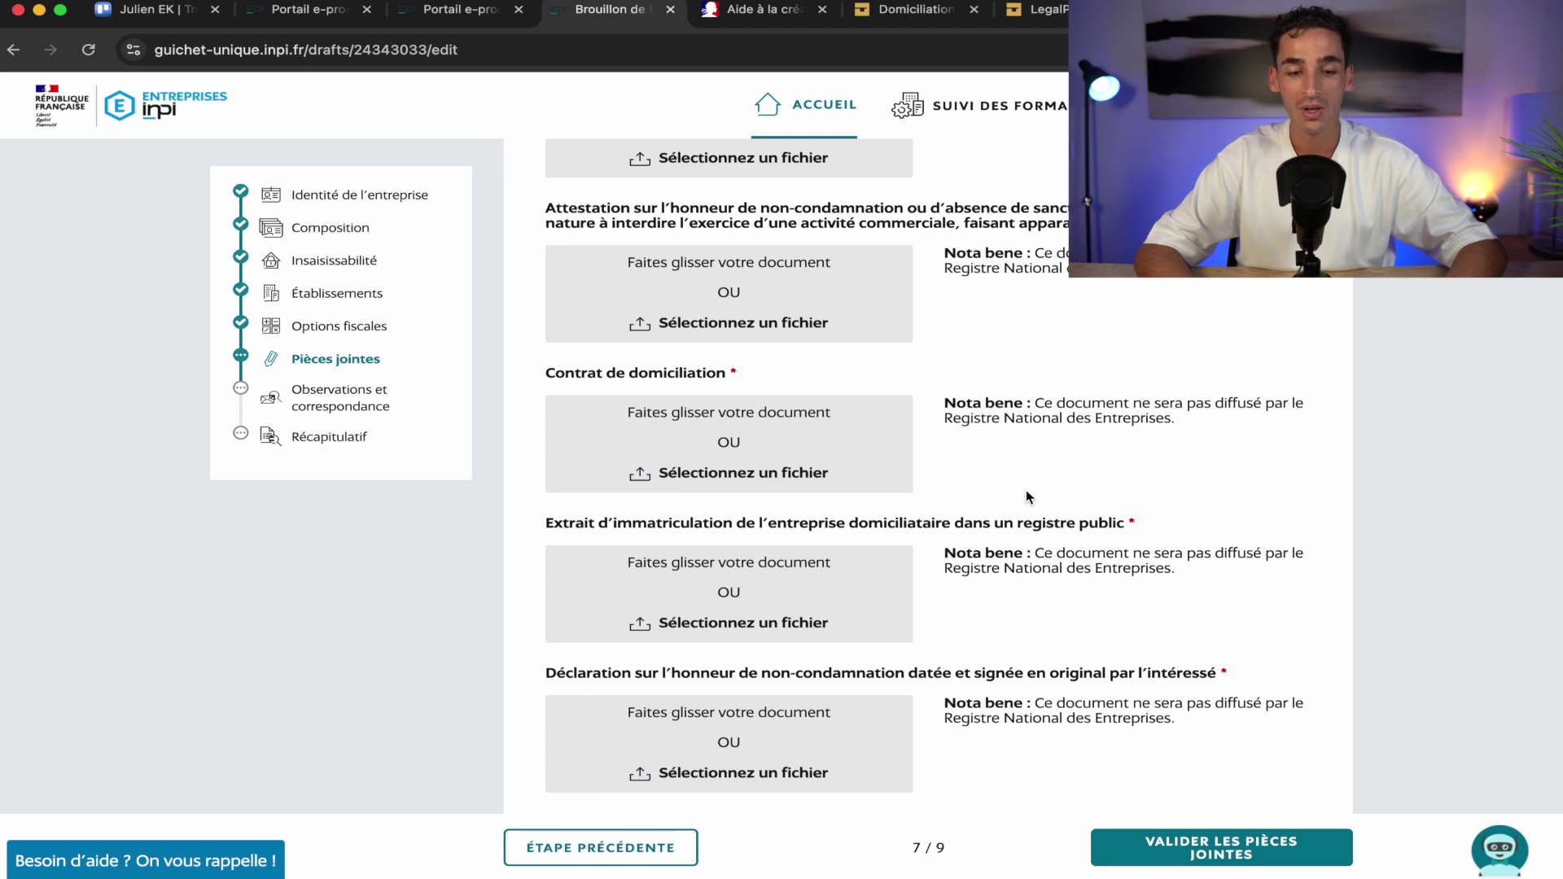
pyautogui.scroll(-2, 1028, 498)
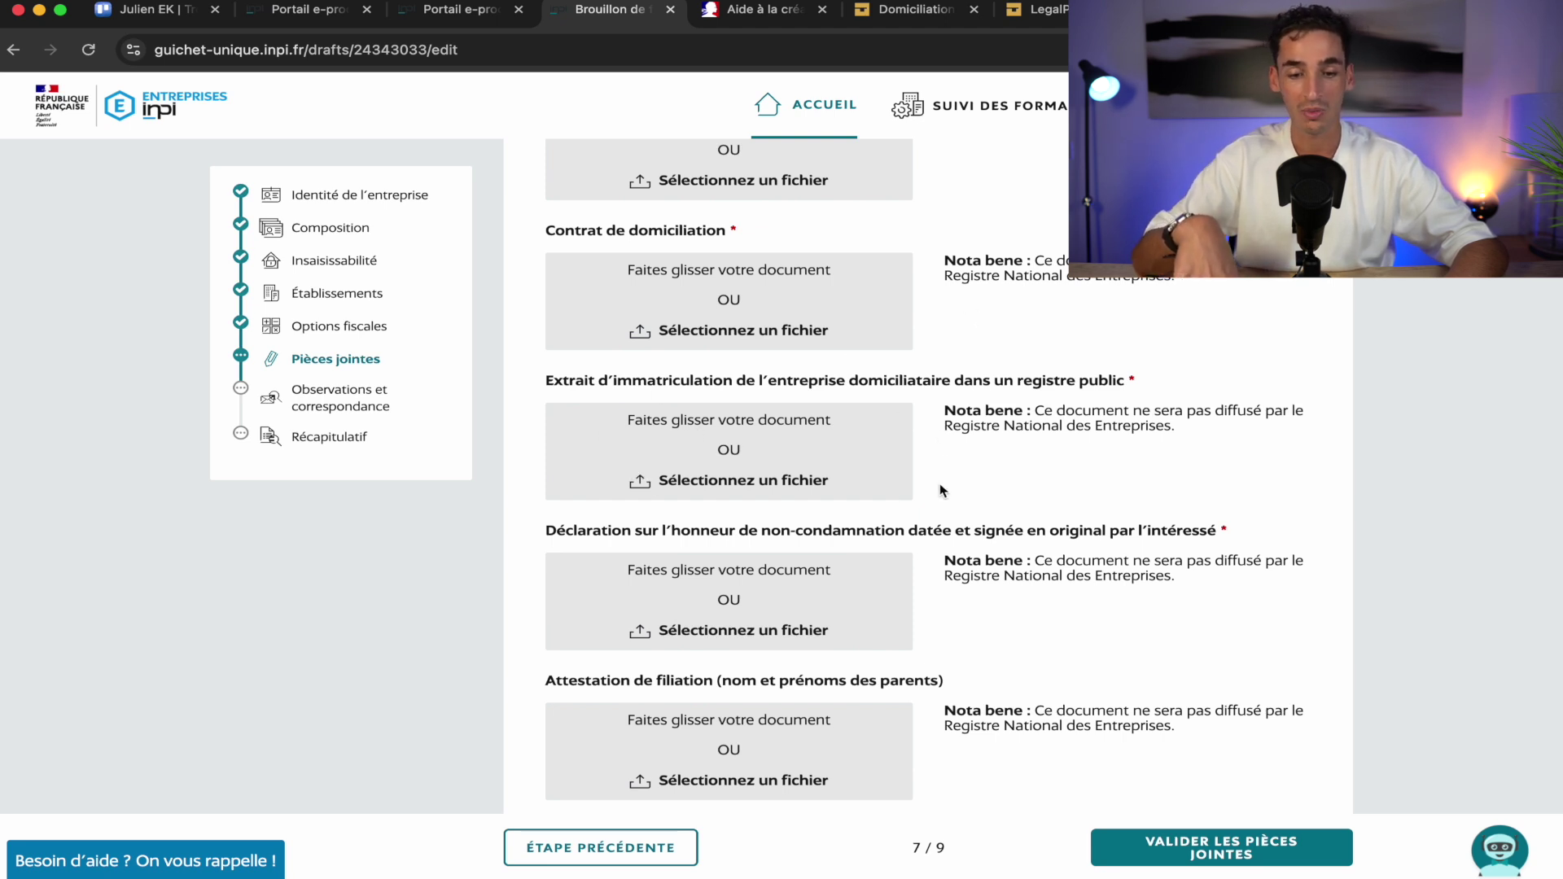
pyautogui.scroll(-3, 938, 537)
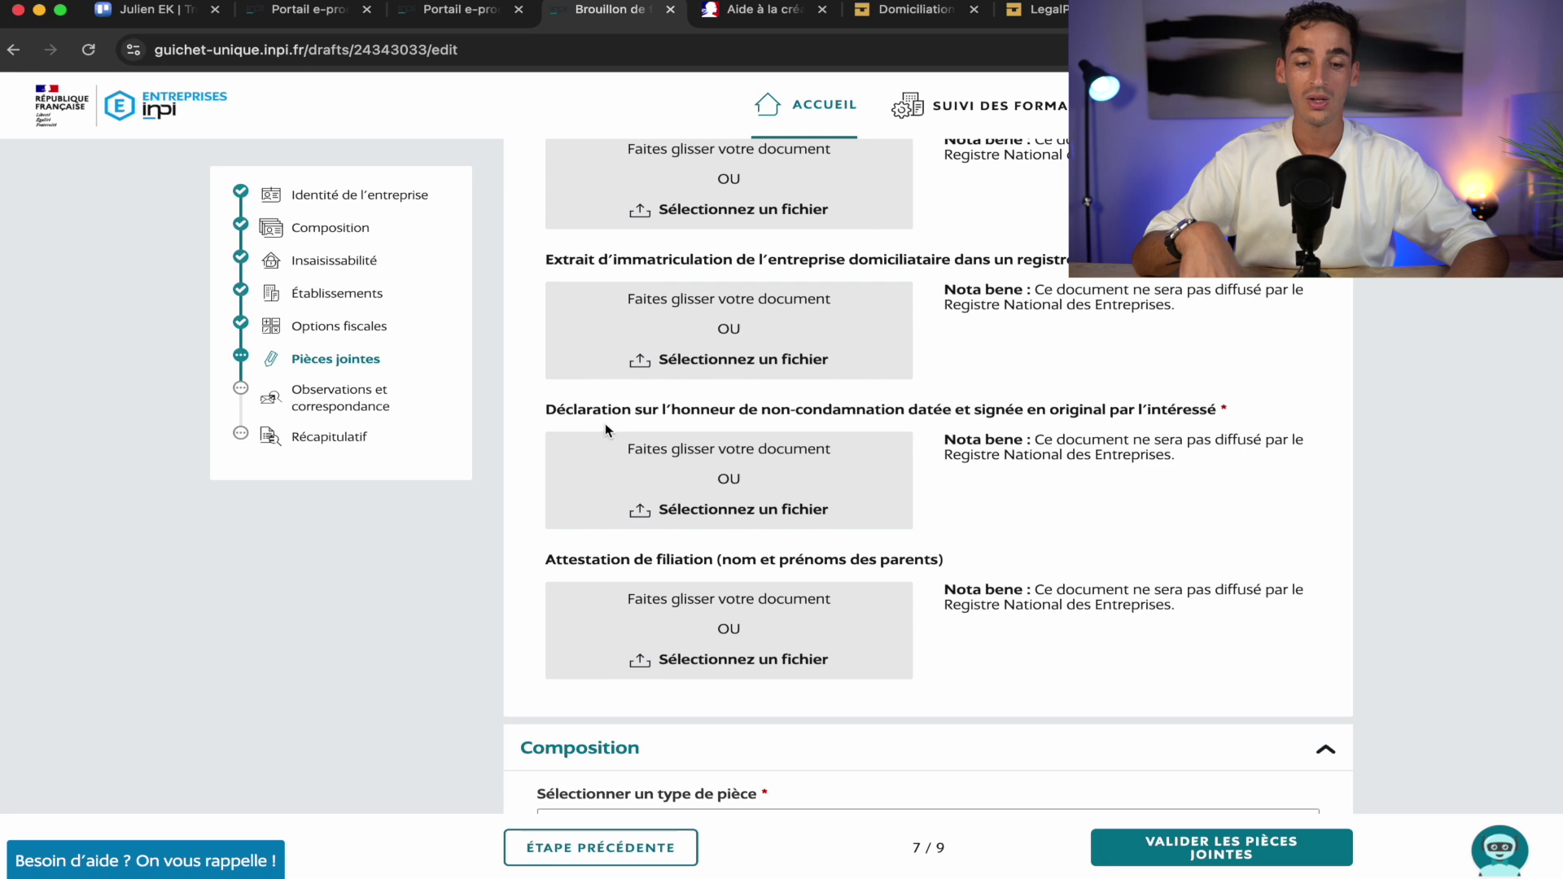
# Review the non-condamnation declaration and bring up the Composition document-type choices
pyautogui.moveTo(547, 410); pyautogui.dragTo(906, 413)
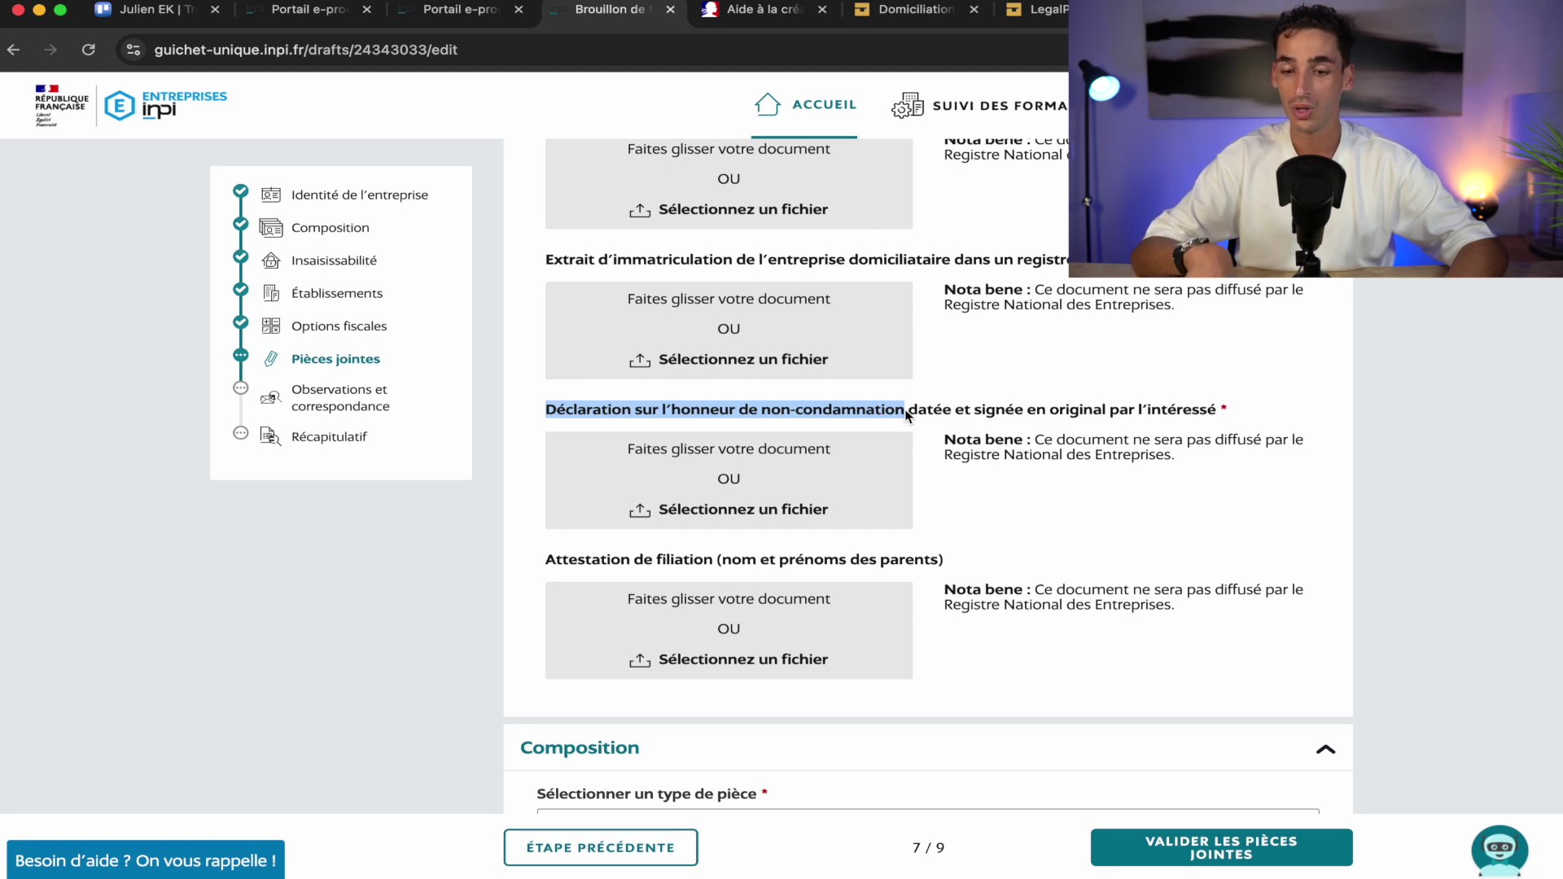
pyautogui.click(1028, 510)
pyautogui.scroll(-3, 1027, 511)
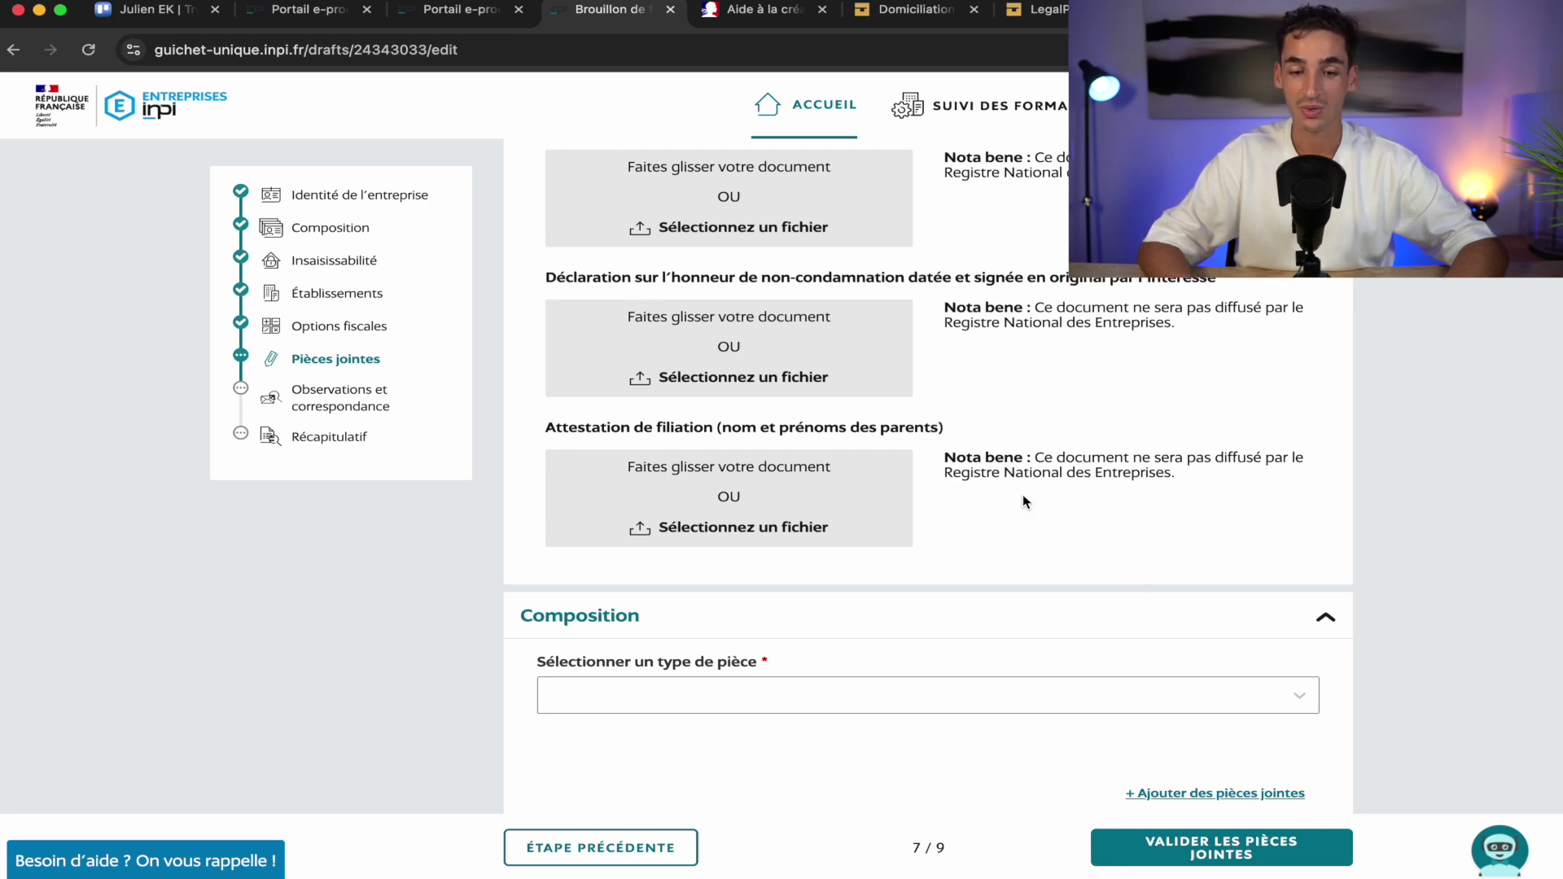
pyautogui.scroll(-6, 1012, 567)
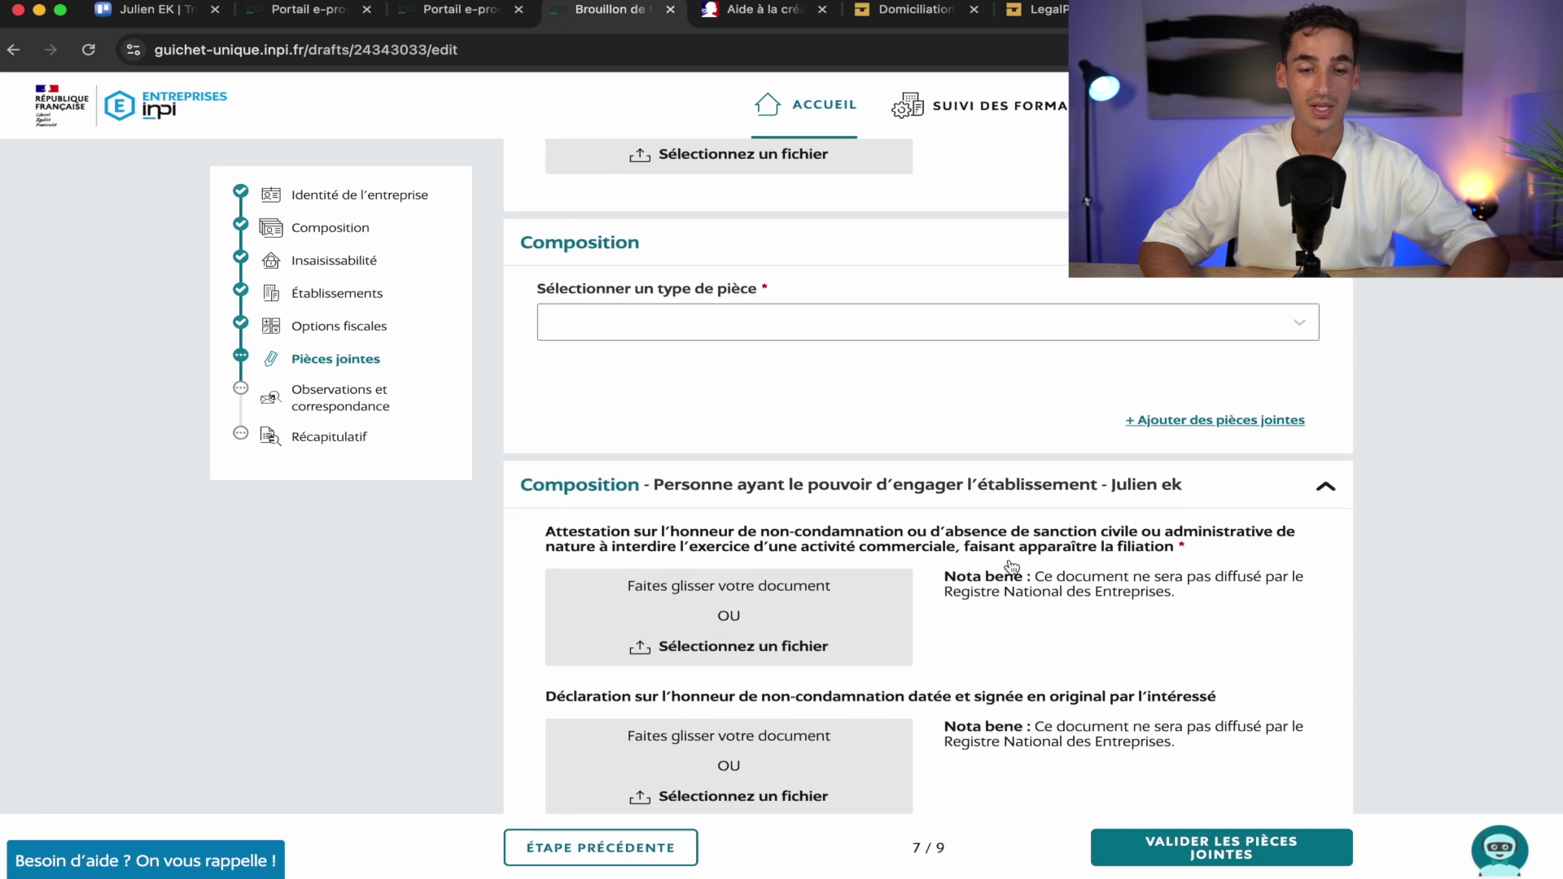
pyautogui.scroll(1, 1012, 567)
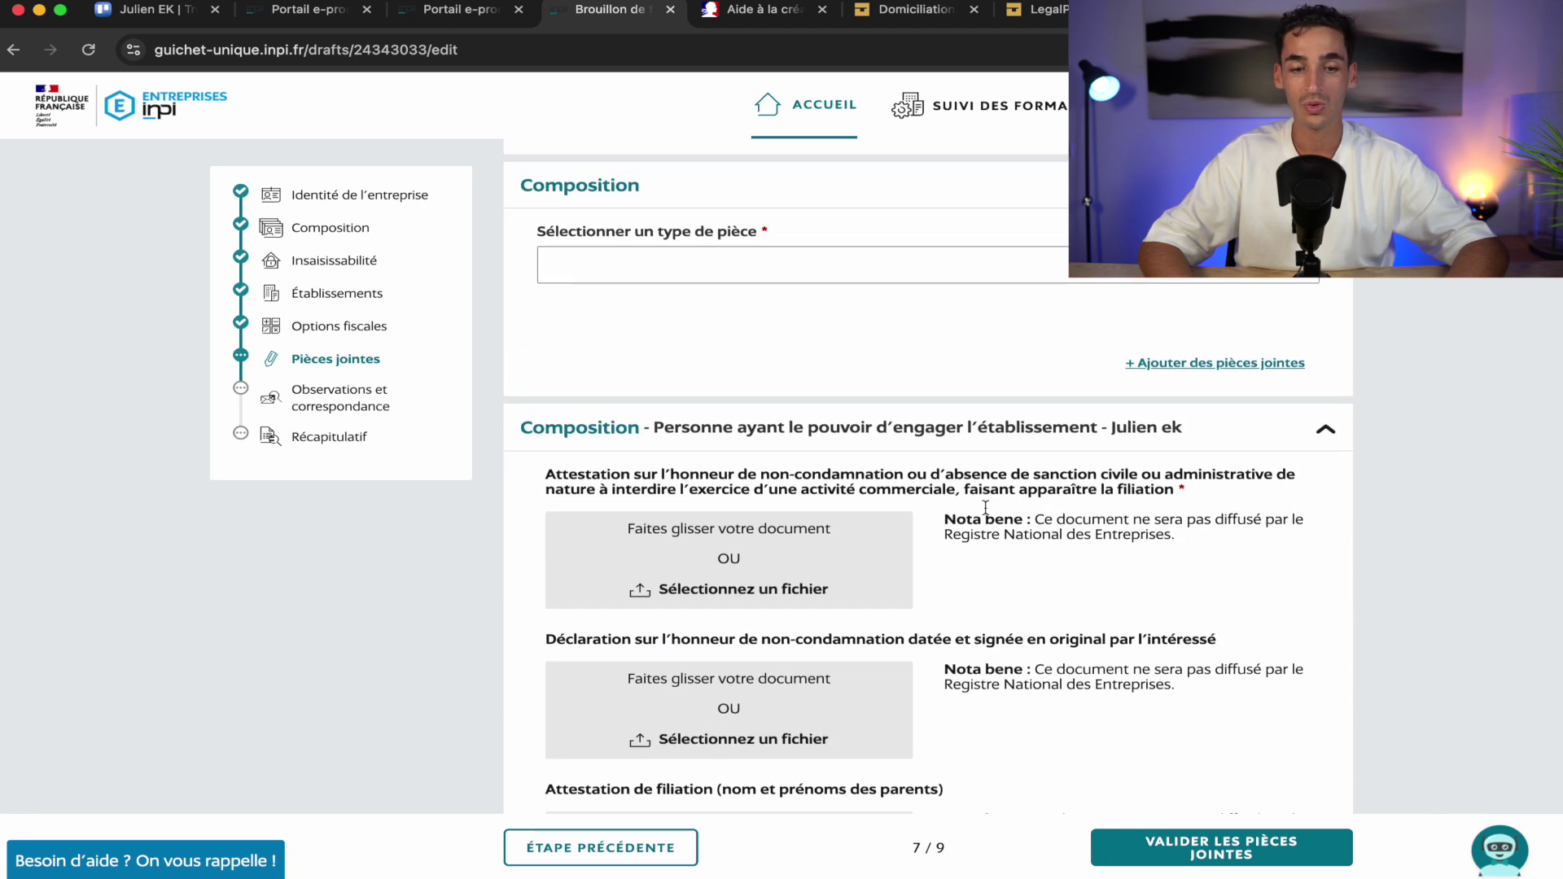
pyautogui.click(976, 274)
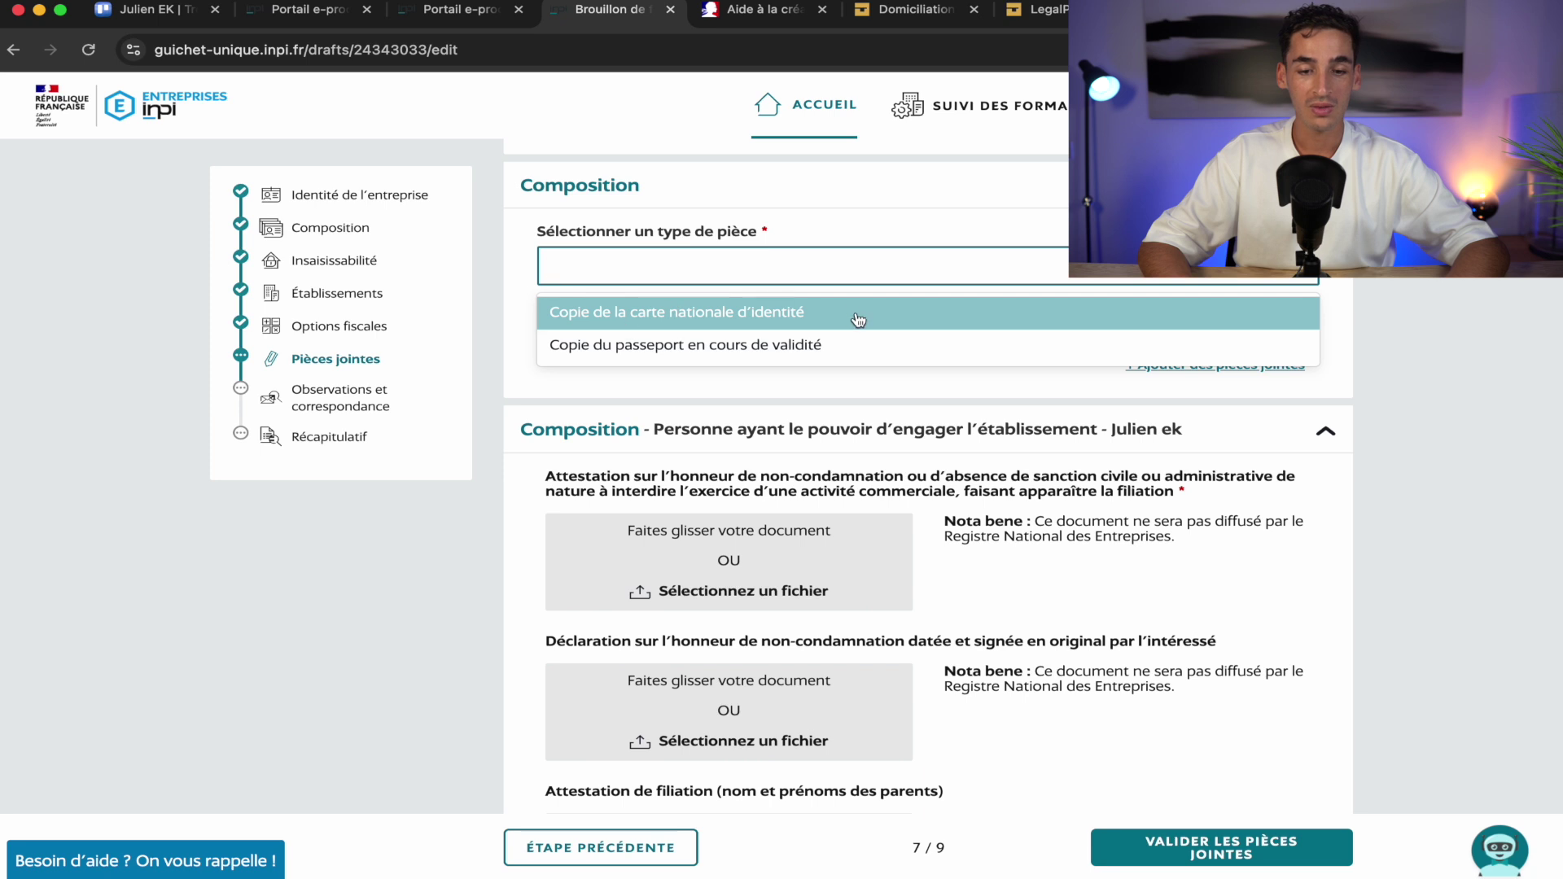
# Set the Composition document type to a valid passport copy
pyautogui.click(833, 350)
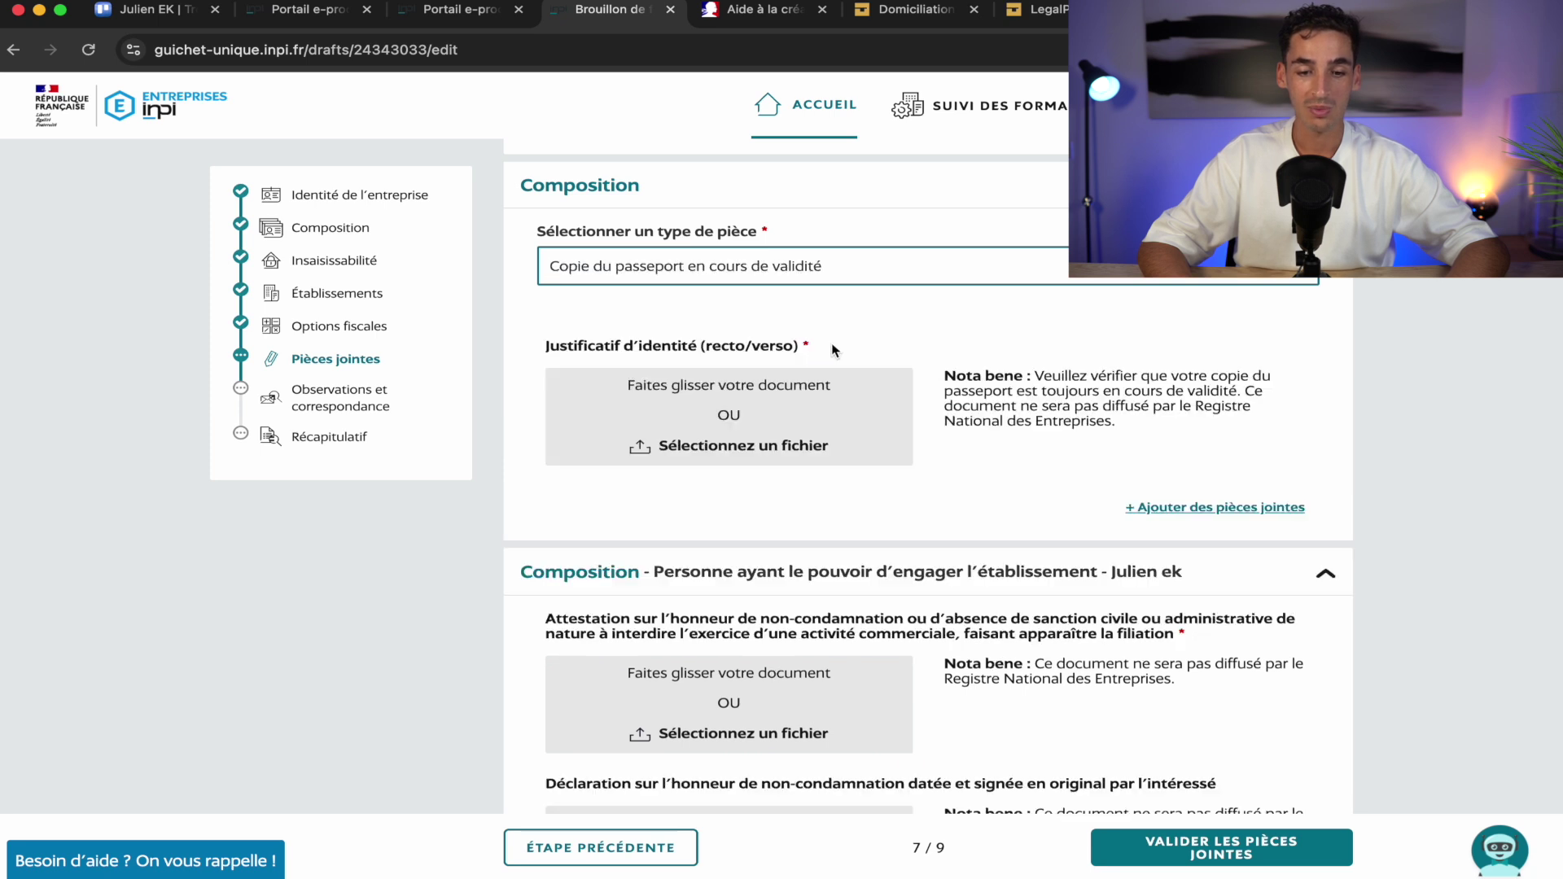
pyautogui.scroll(-3, 1099, 354)
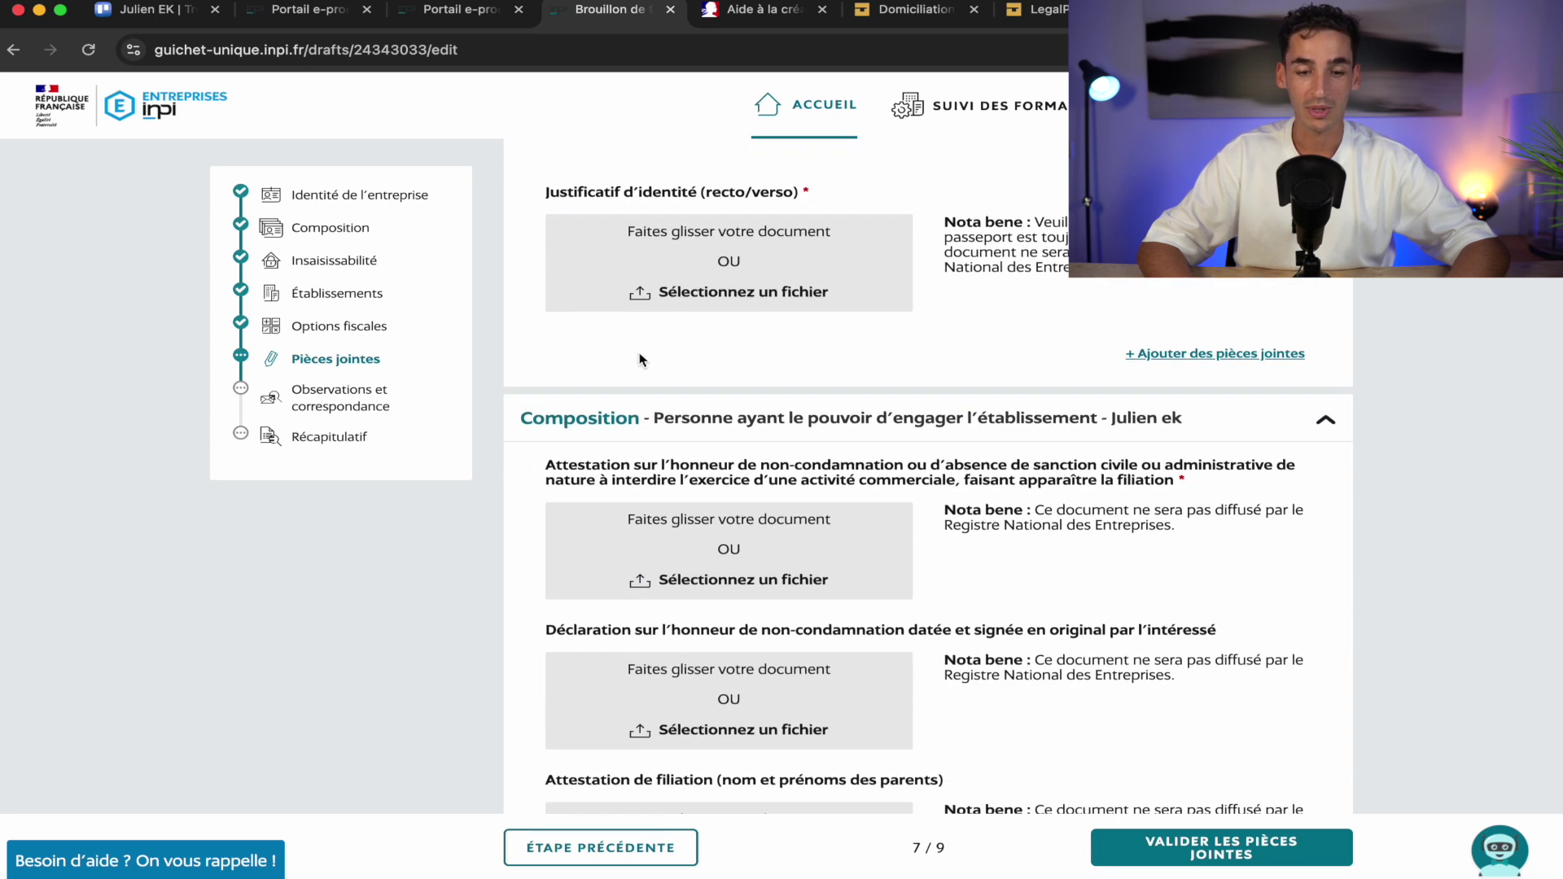
pyautogui.scroll(-4, 1327, 424)
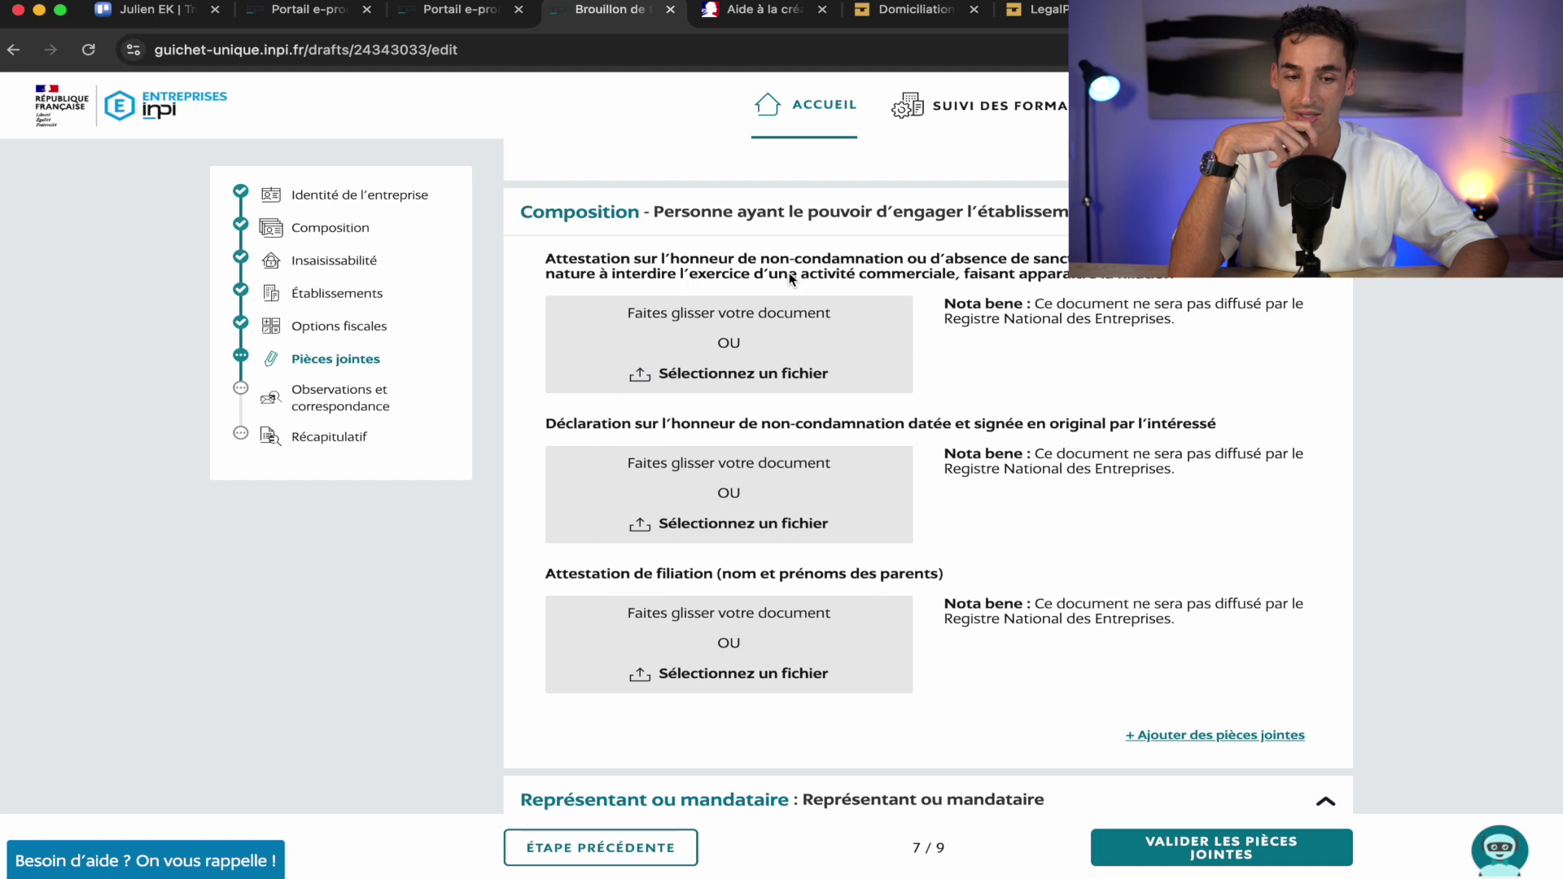
pyautogui.scroll(-1, 744, 261)
pyautogui.moveTo(740, 260); pyautogui.dragTo(578, 265)
pyautogui.click(1049, 403)
# Review the signed procuration requirement and the Pièces supplémentaires section
pyautogui.scroll(-1, 1048, 400)
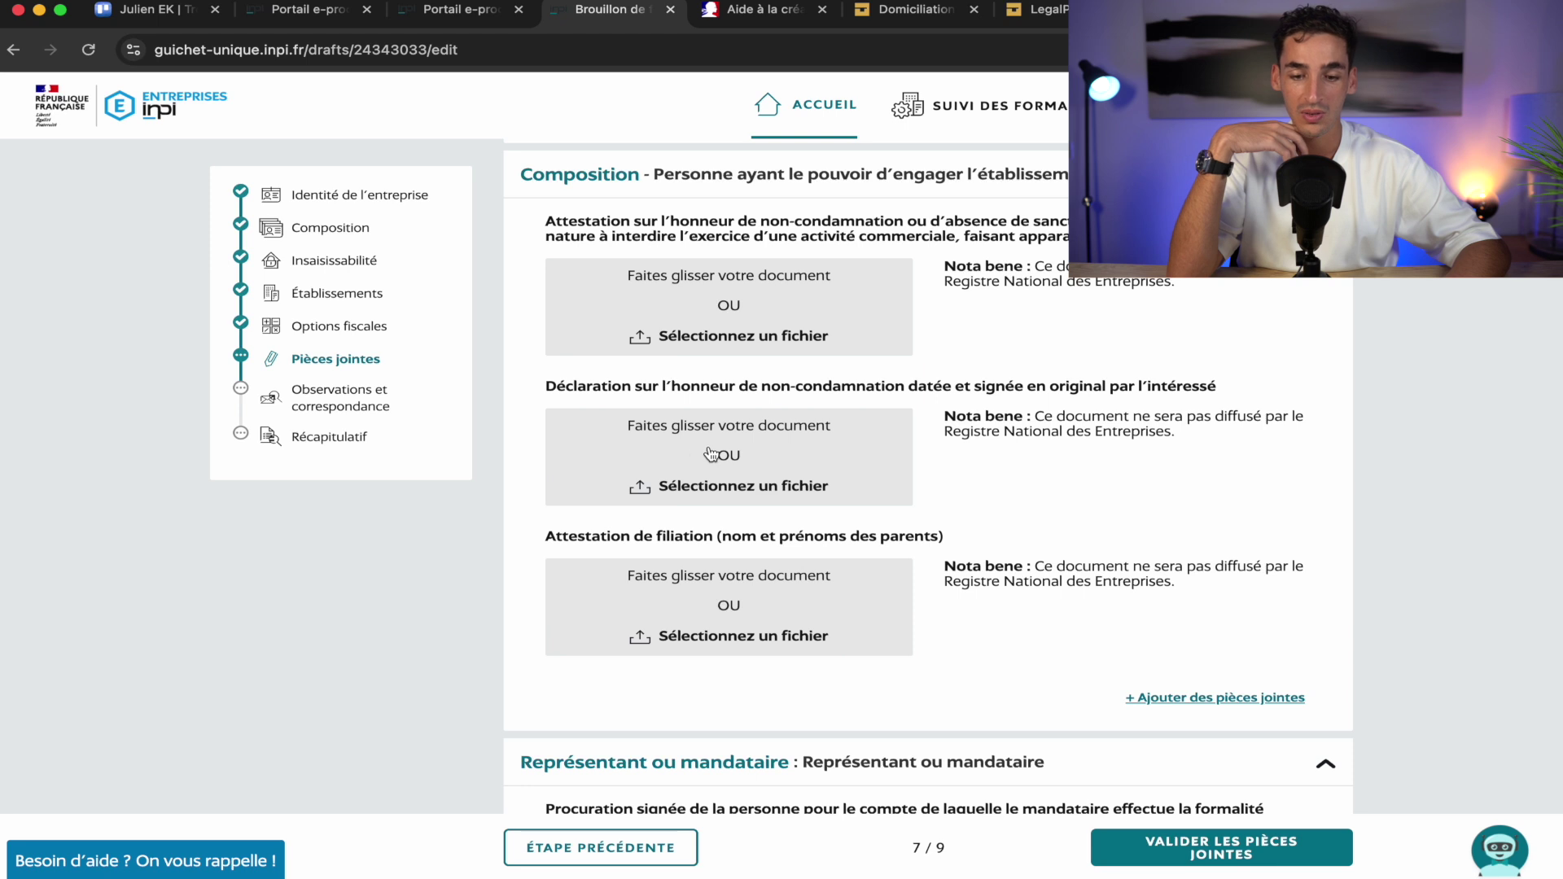
pyautogui.scroll(-3, 994, 513)
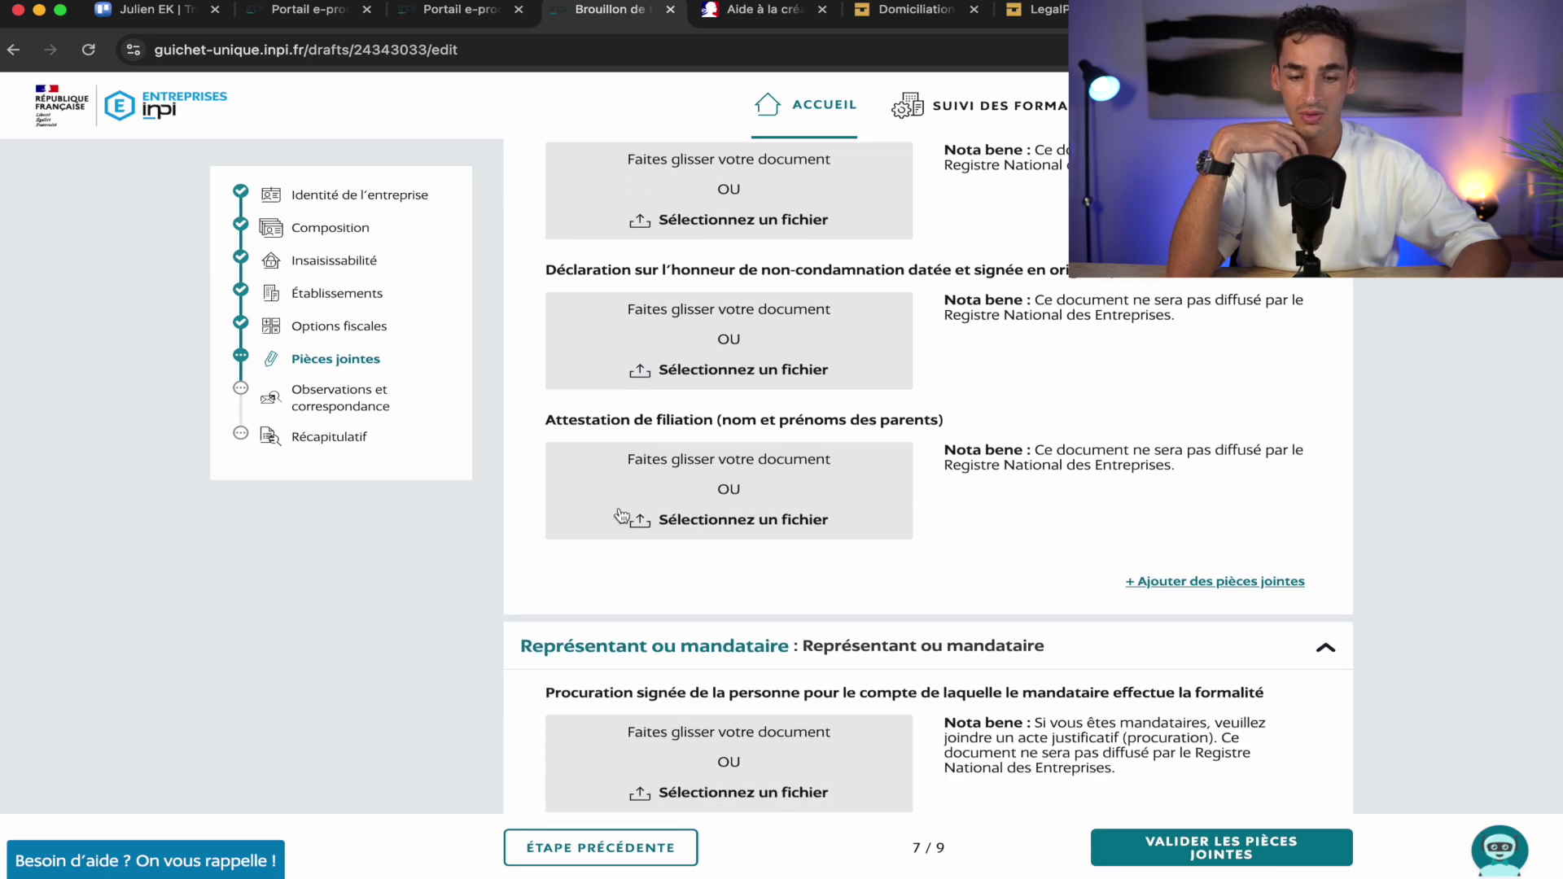
pyautogui.scroll(-10, 798, 566)
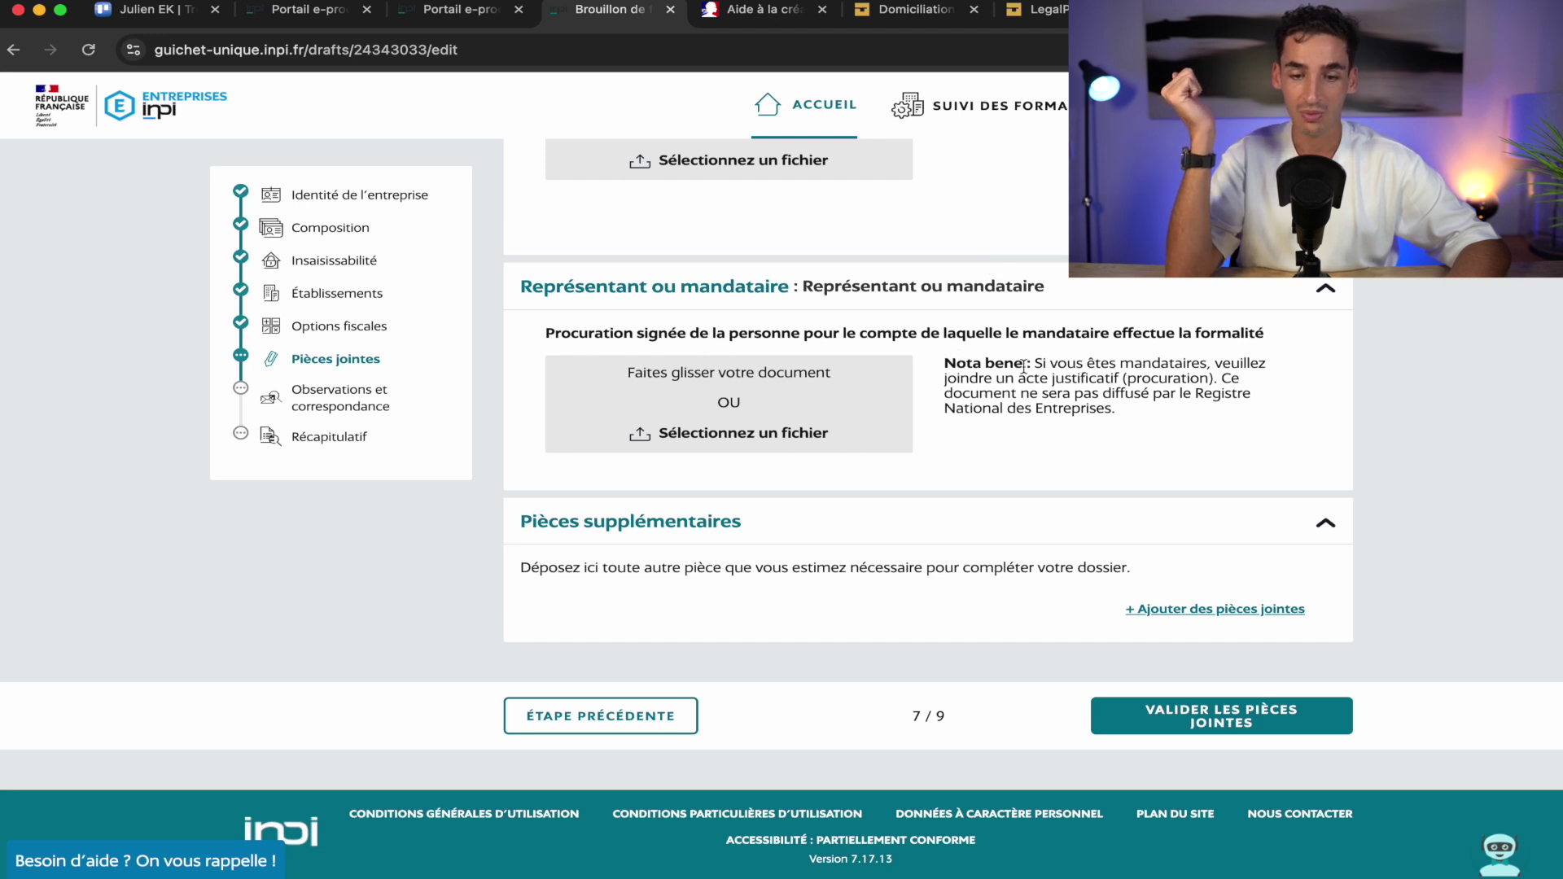
pyautogui.tripleClick(1072, 332)
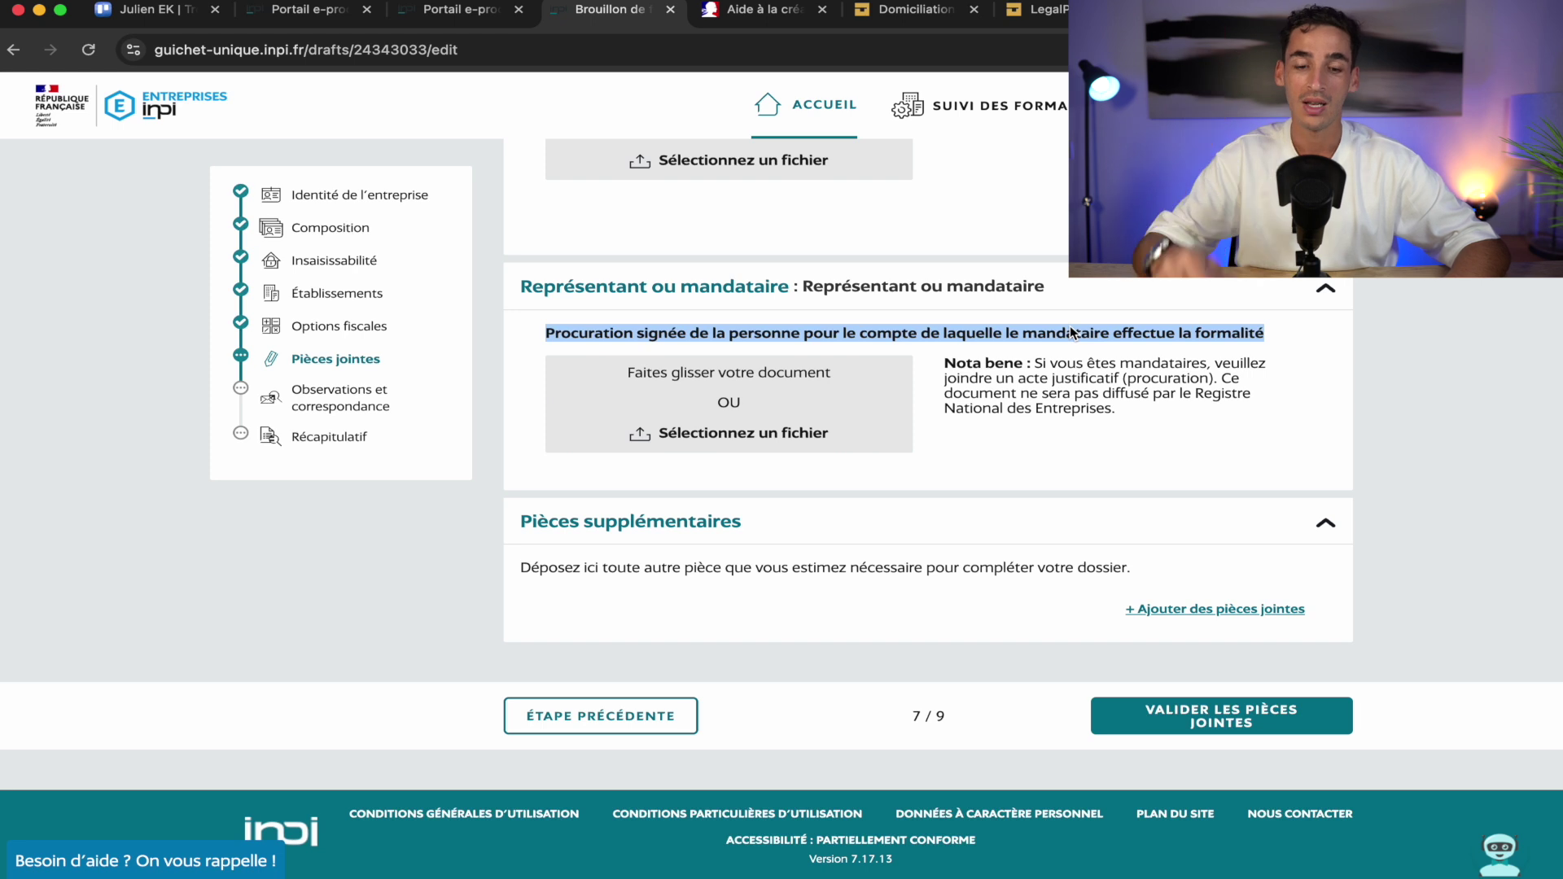
pyautogui.tripleClick(950, 335)
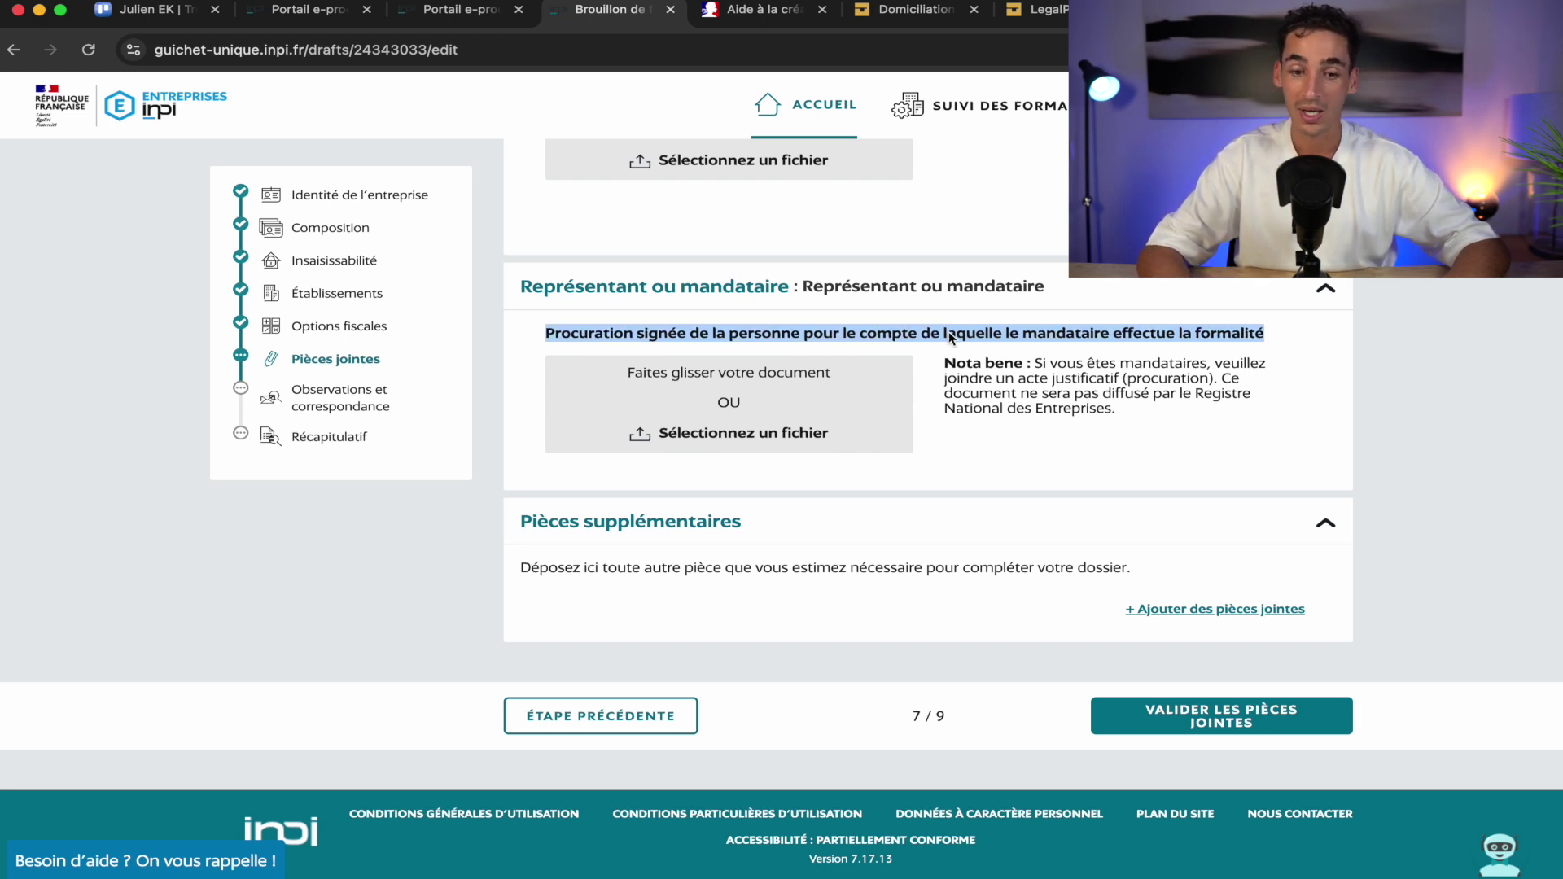
pyautogui.click(934, 397)
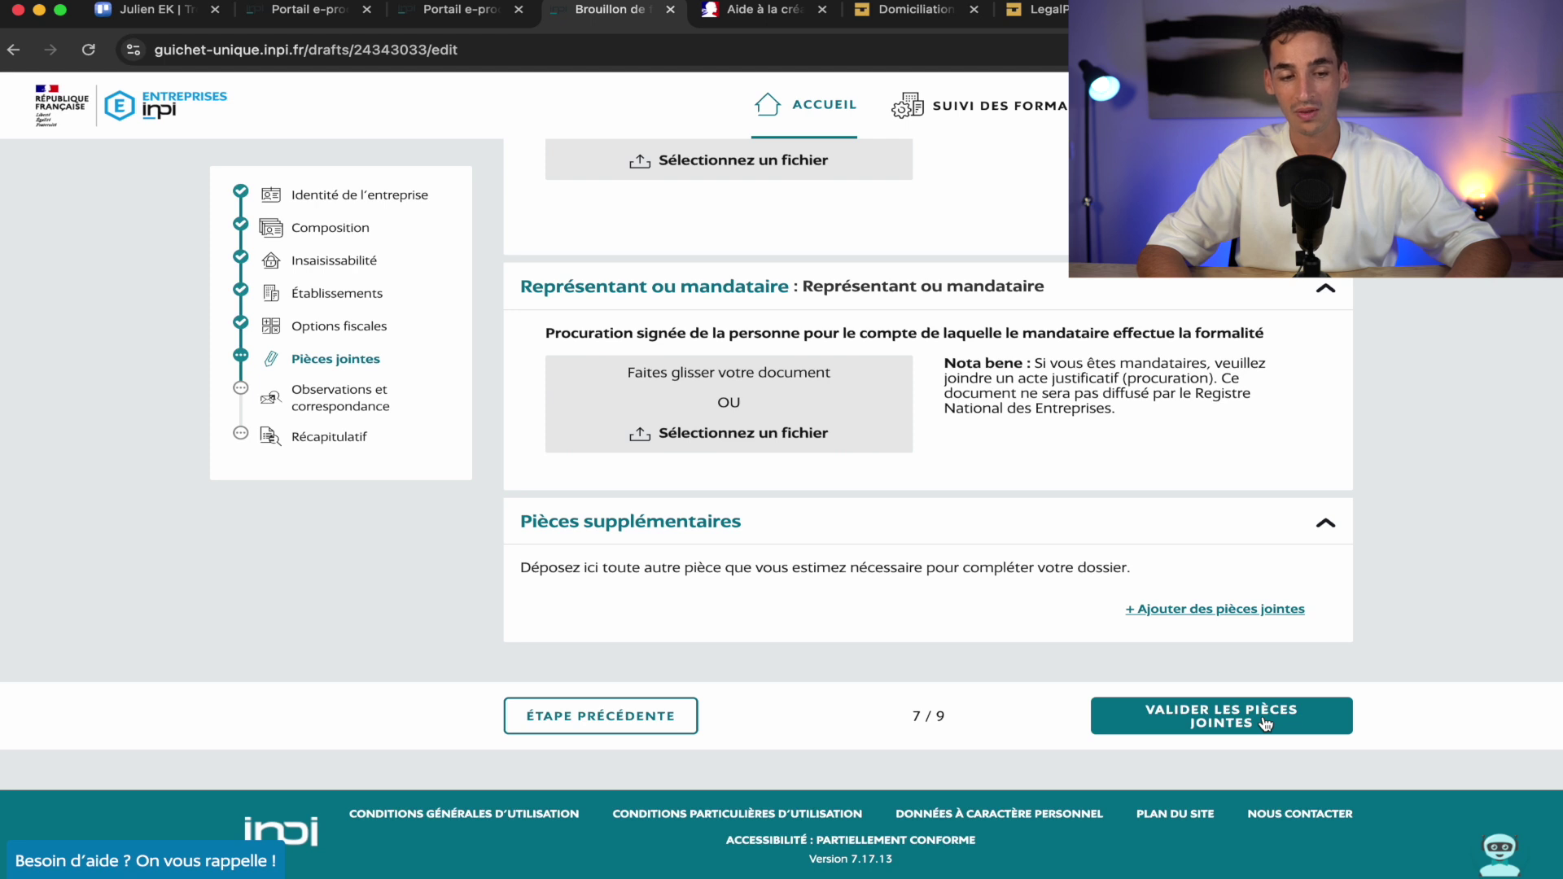
# Go to Observations et correspondance and check saved addresses without selecting one
pyautogui.click(345, 403)
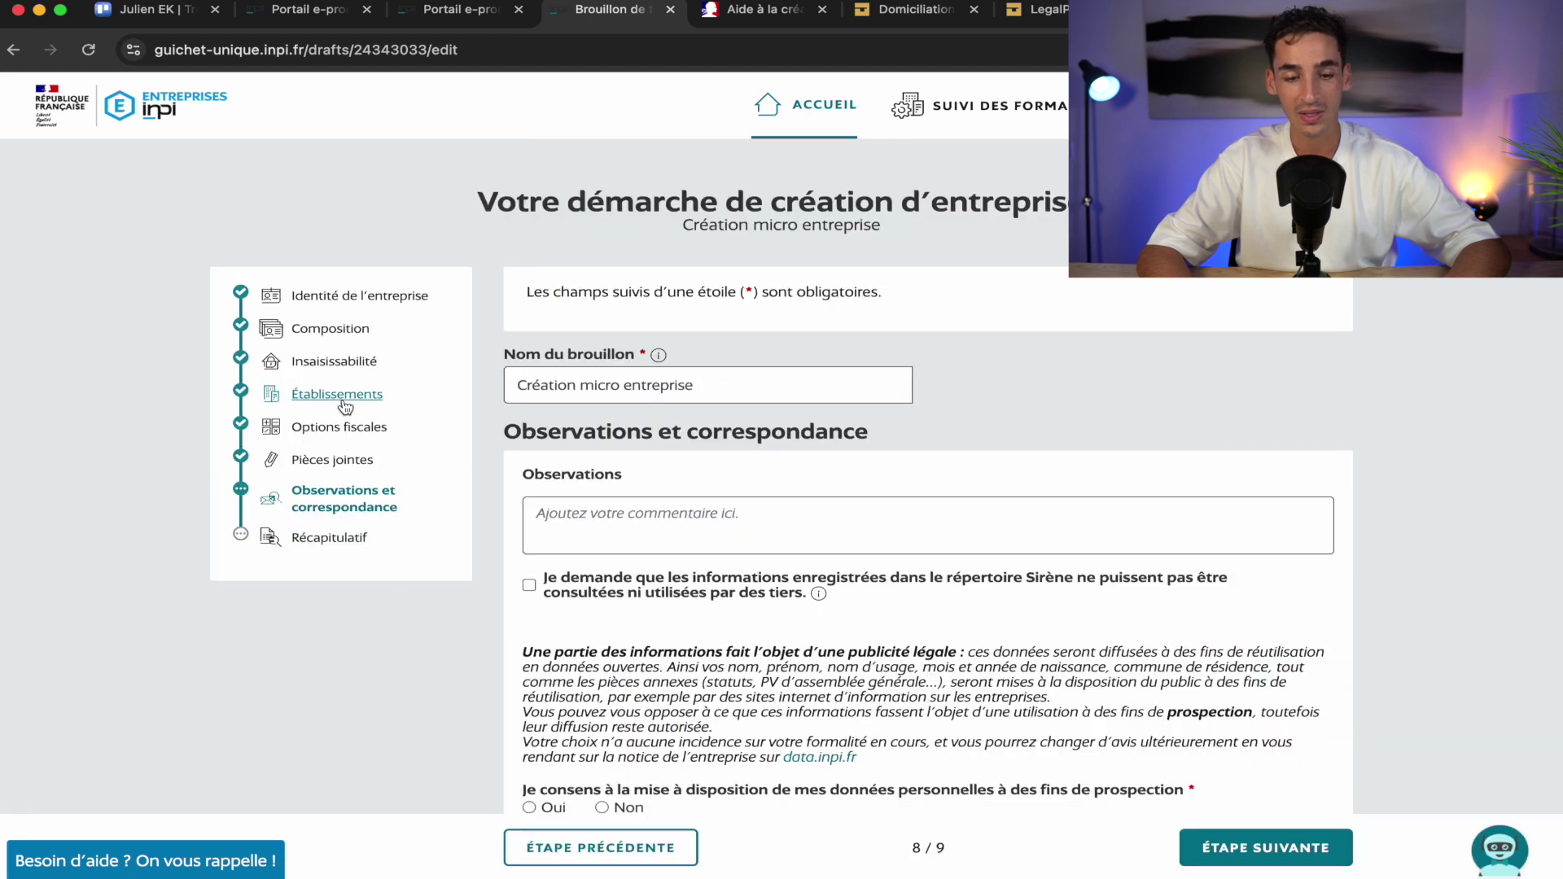
pyautogui.scroll(-5, 447, 759)
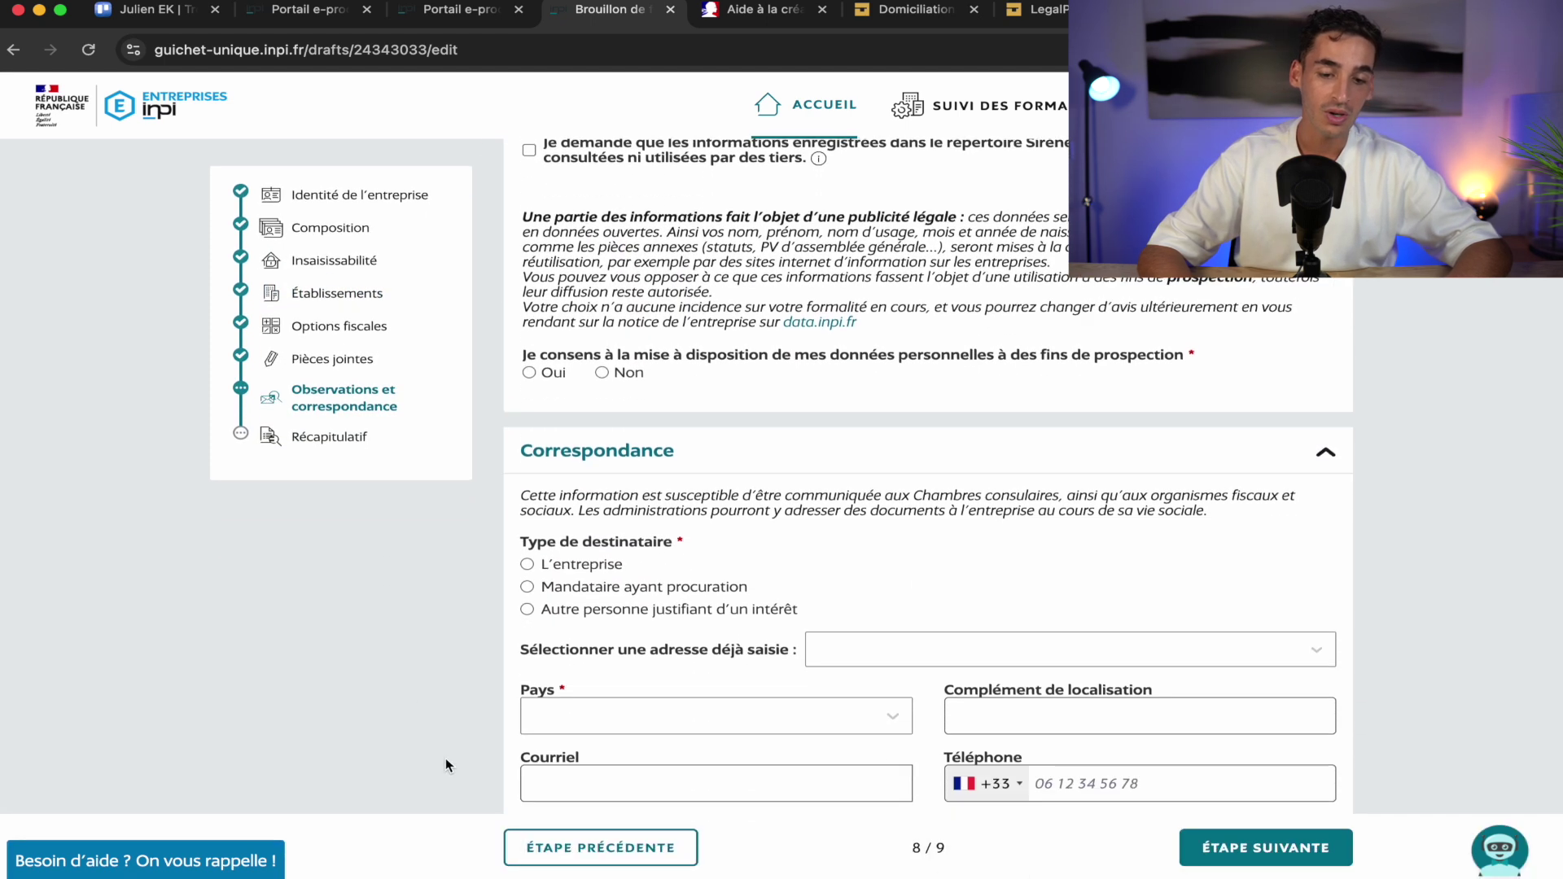
pyautogui.scroll(-2, 446, 759)
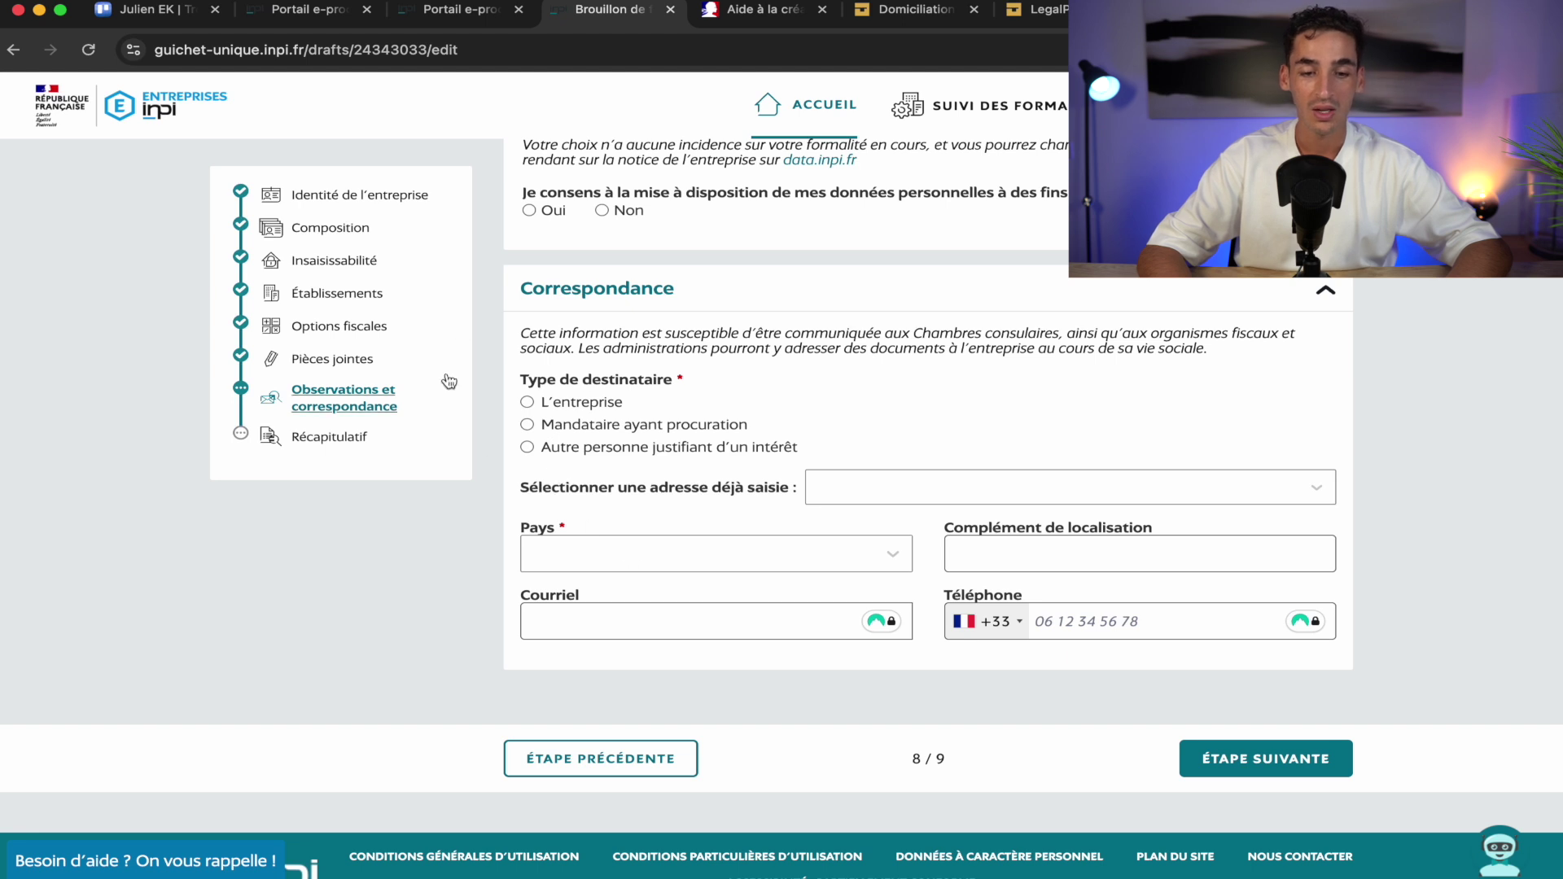
pyautogui.click(949, 486)
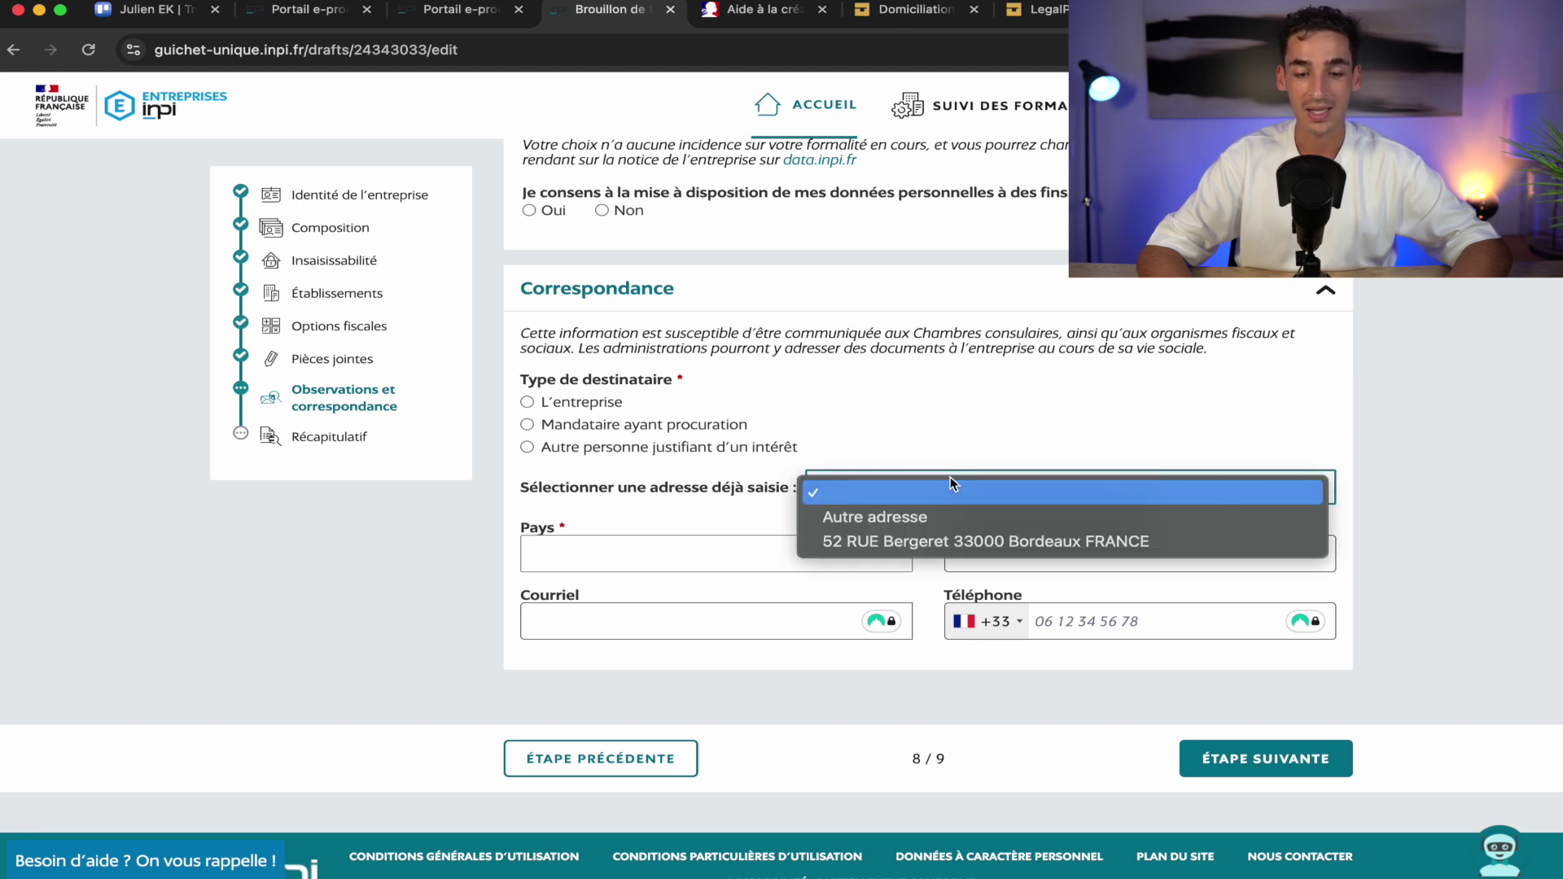
pyautogui.click(1063, 441)
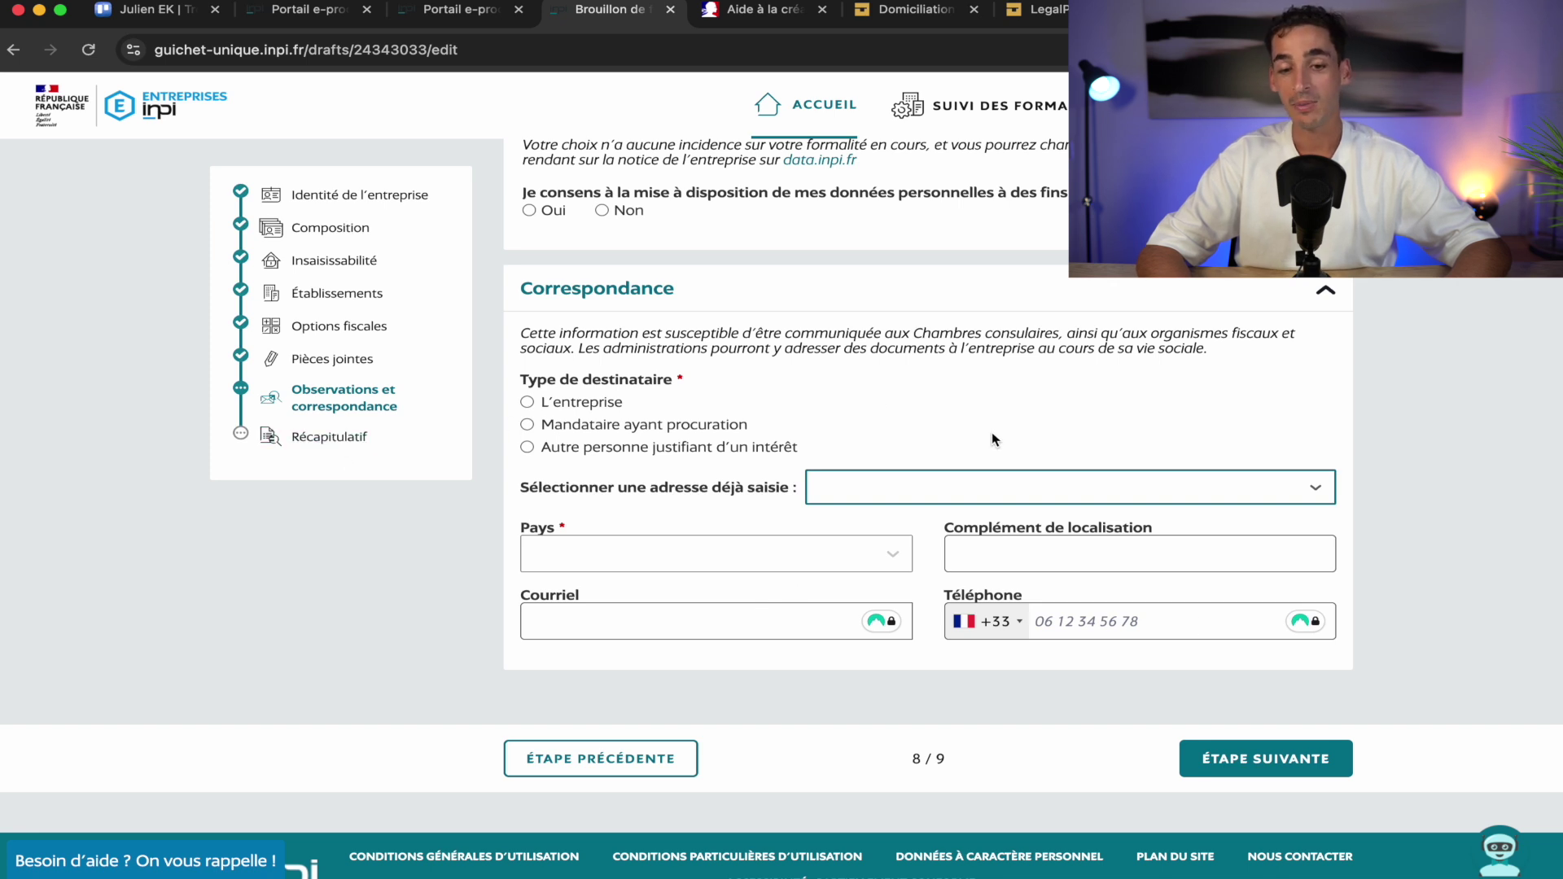
pyautogui.scroll(5, 1000, 437)
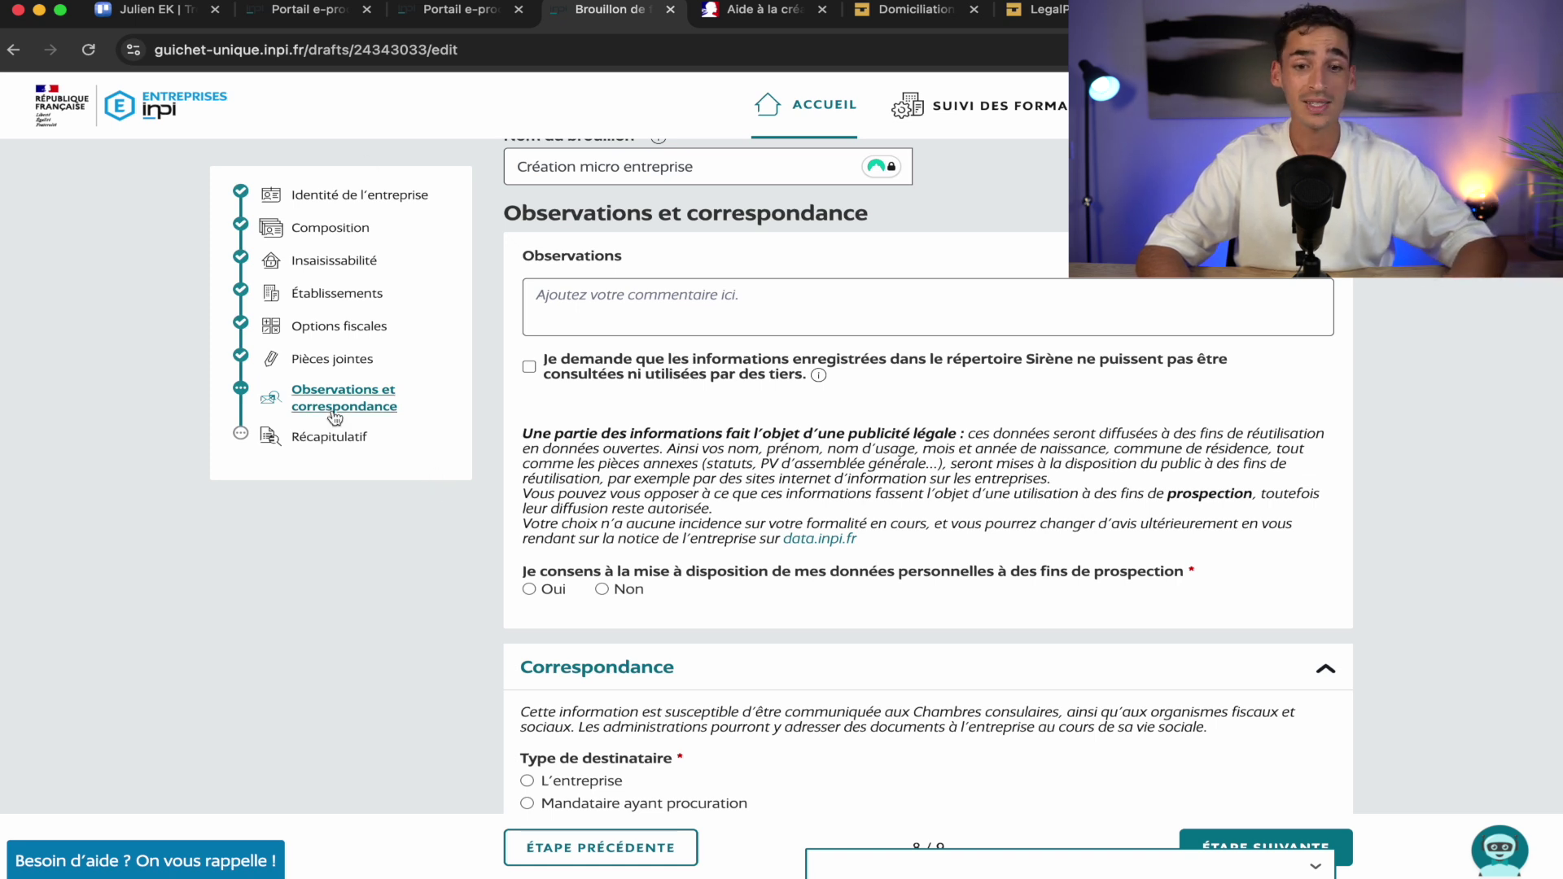
pyautogui.scroll(3, 534, 472)
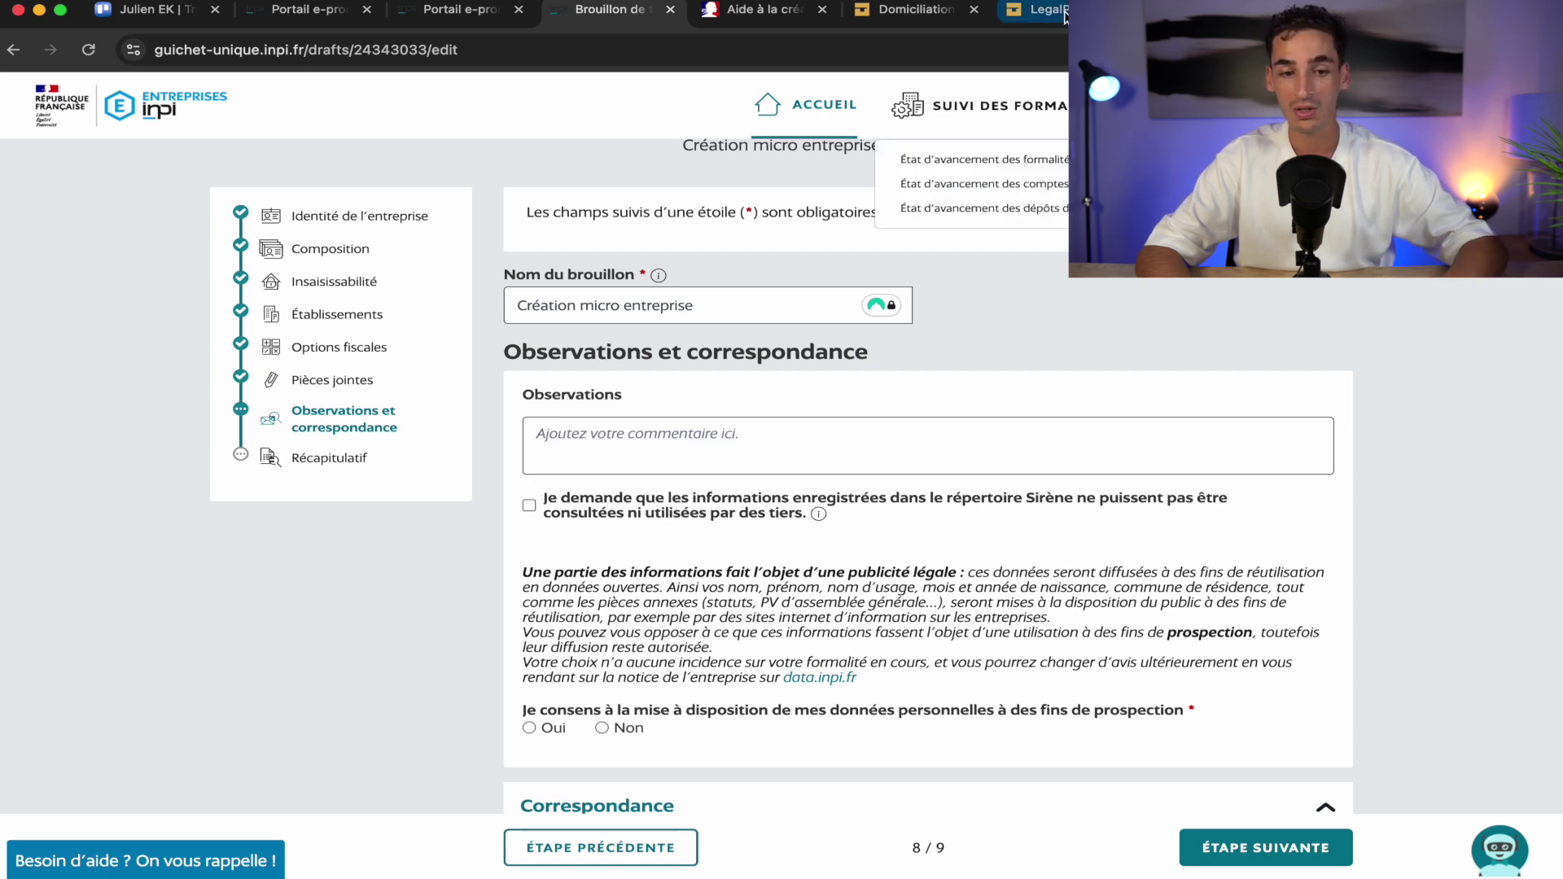
# Begin a LegalPlace micro-entreprise creation, starting the activity as soon as possible
pyautogui.click(1038, 10)
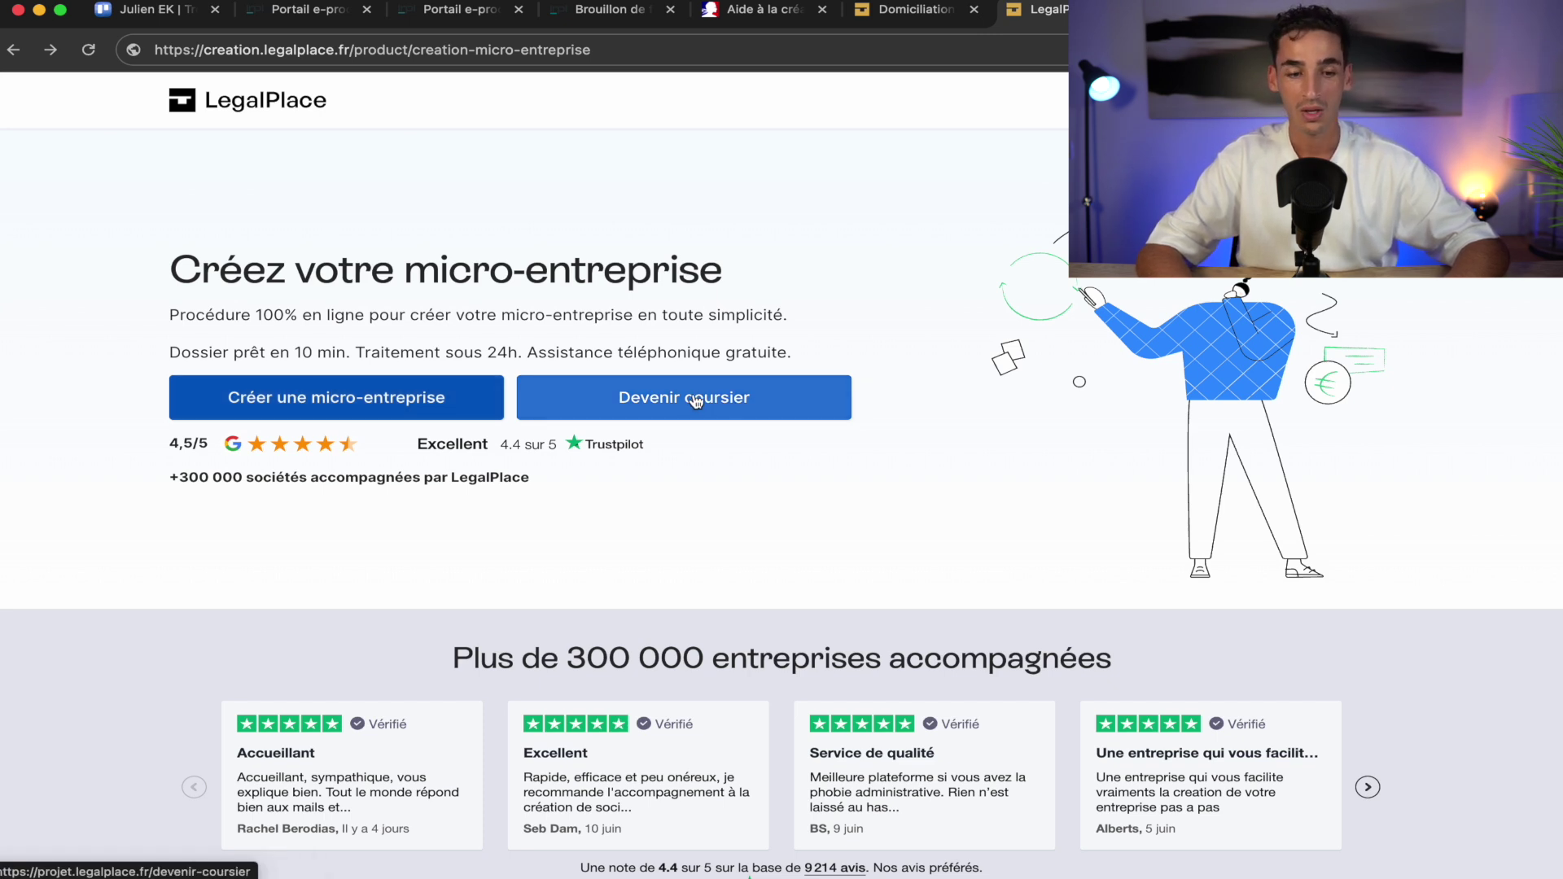
pyautogui.click(344, 407)
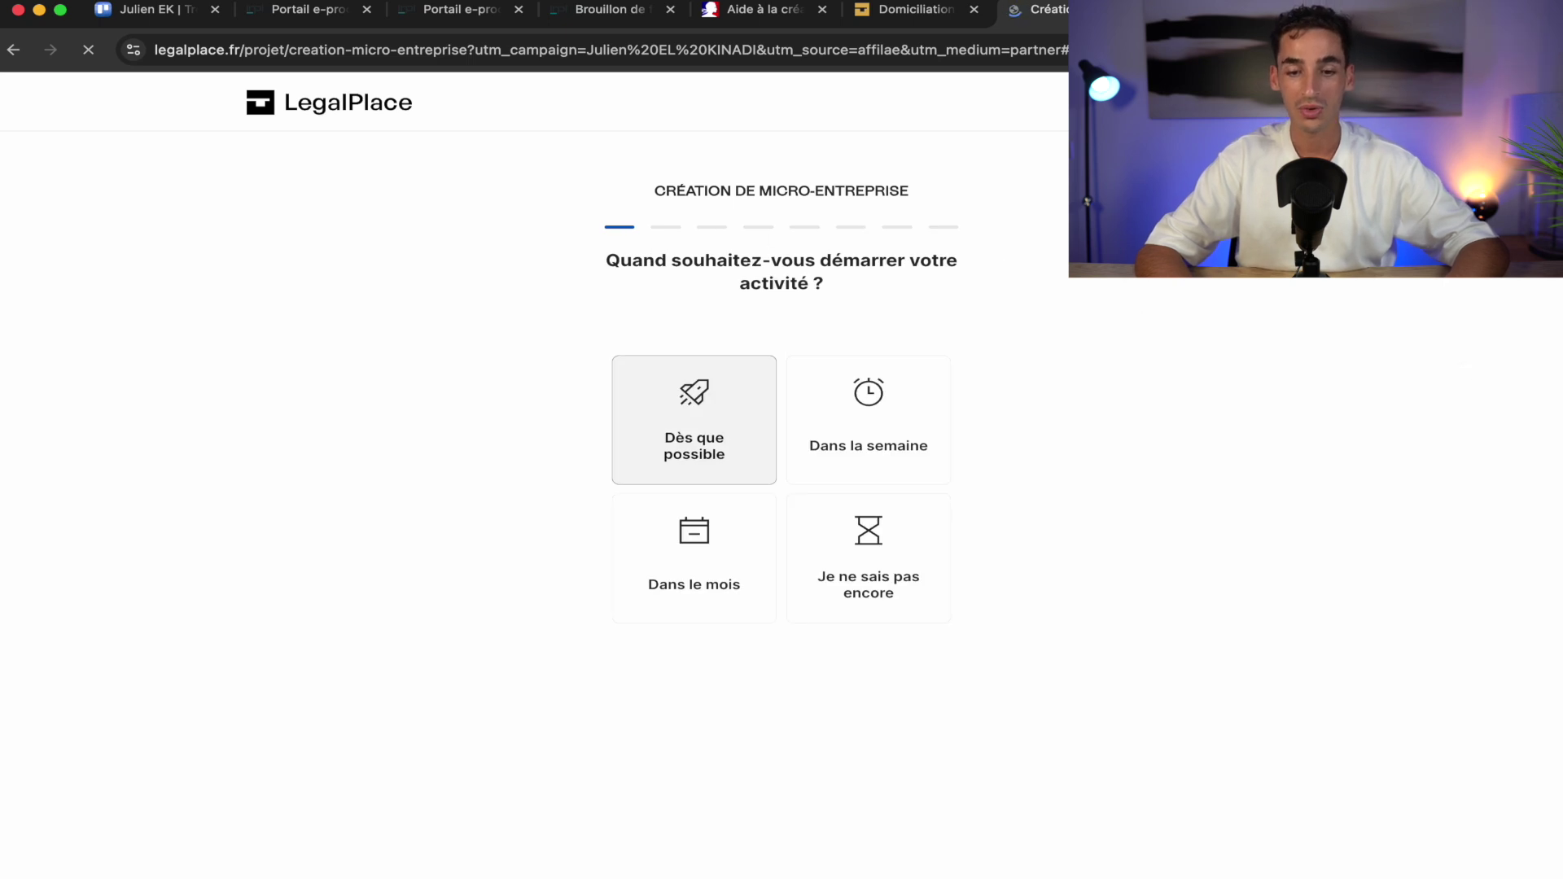
pyautogui.click(676, 429)
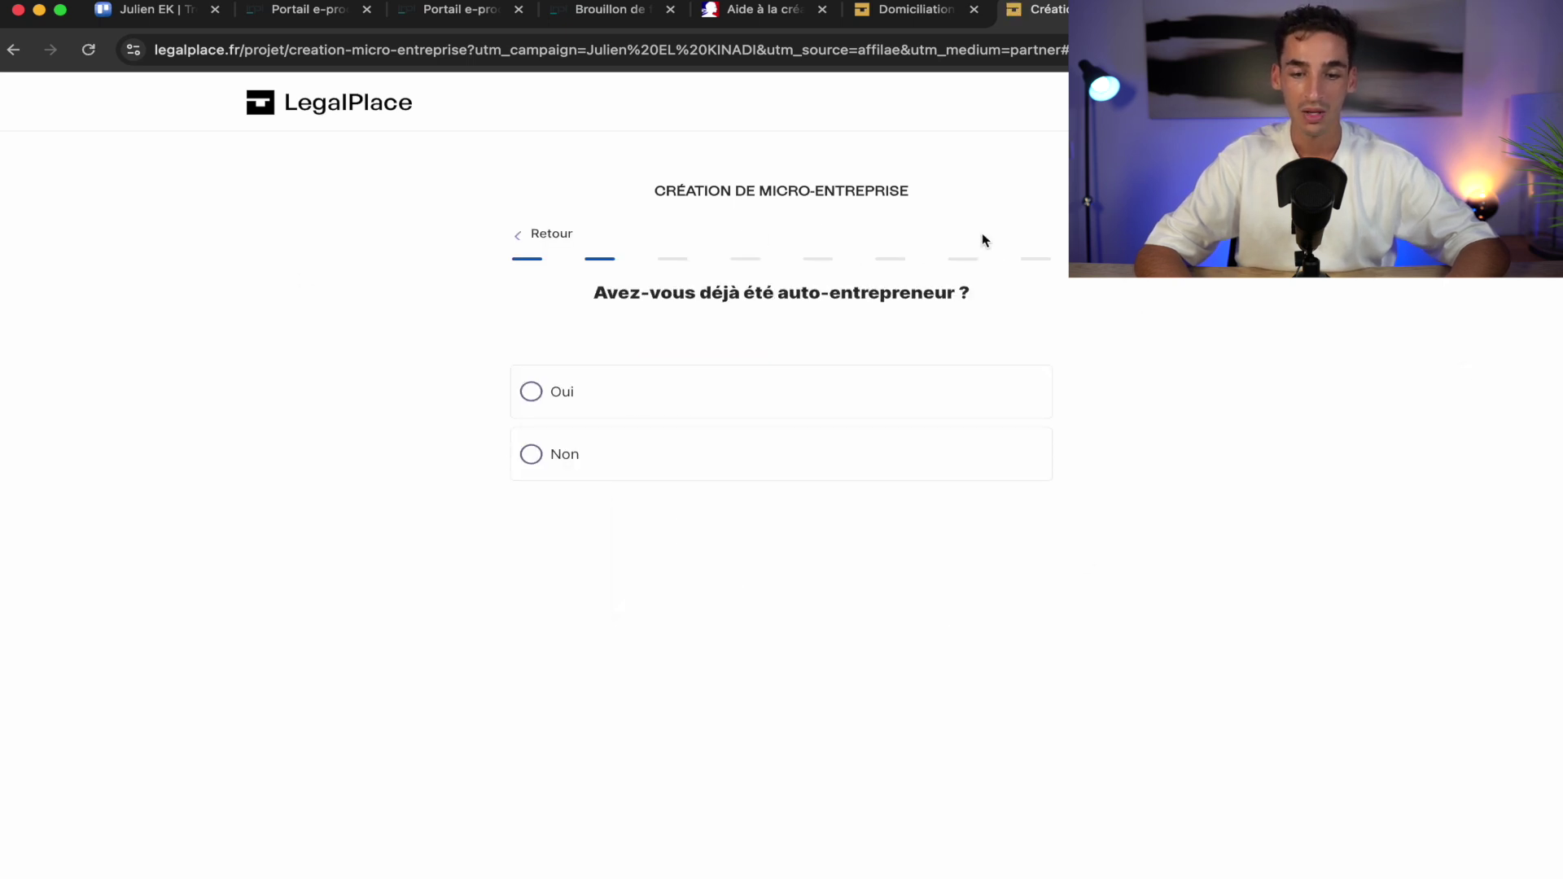
pyautogui.click(617, 470)
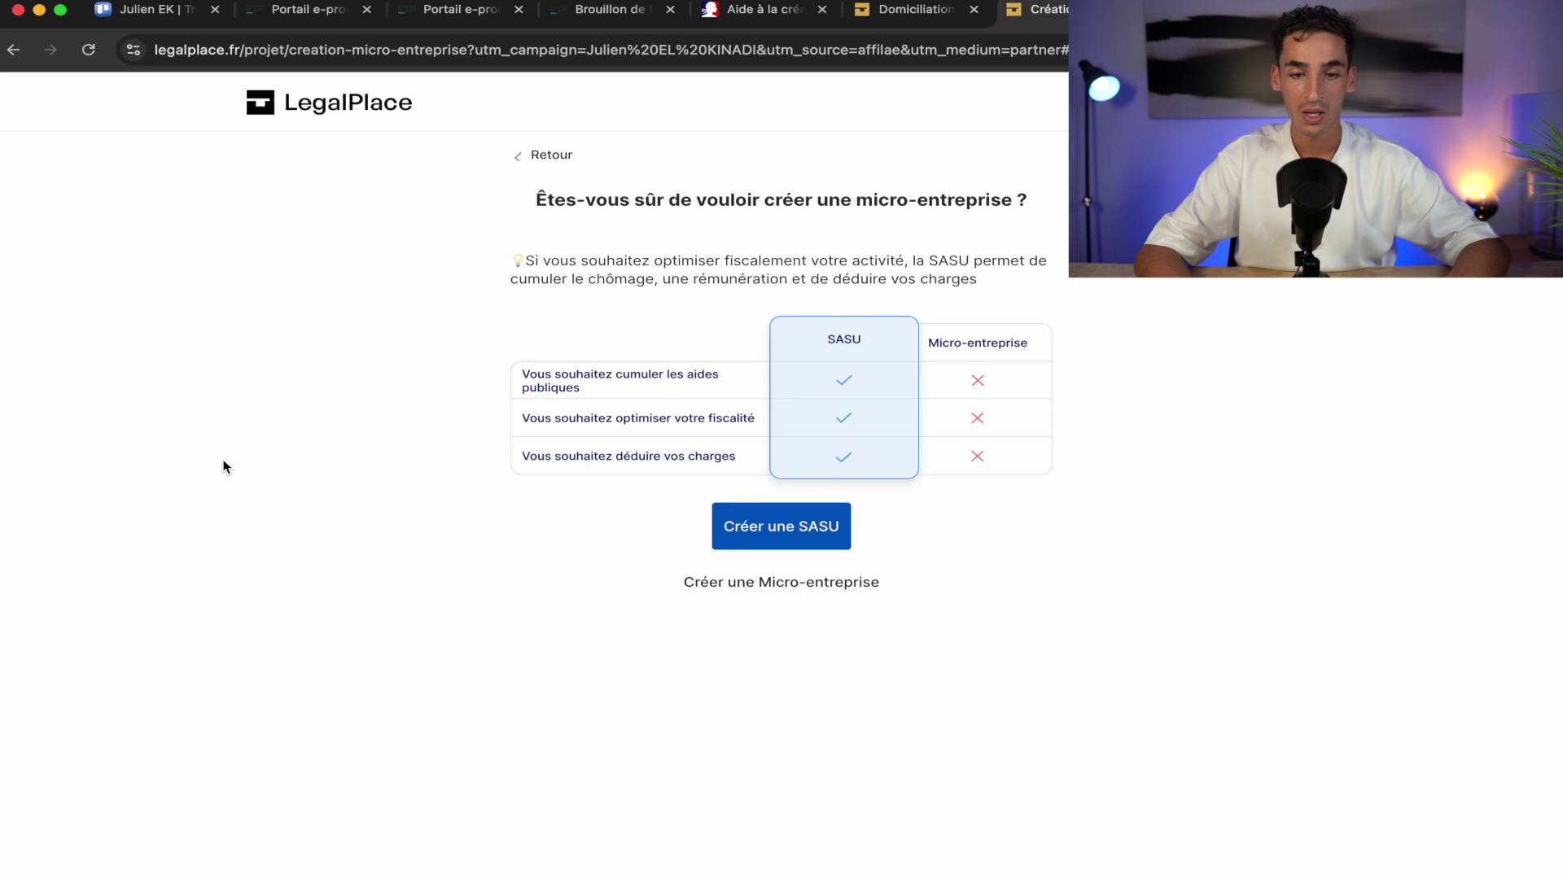
pyautogui.click(755, 583)
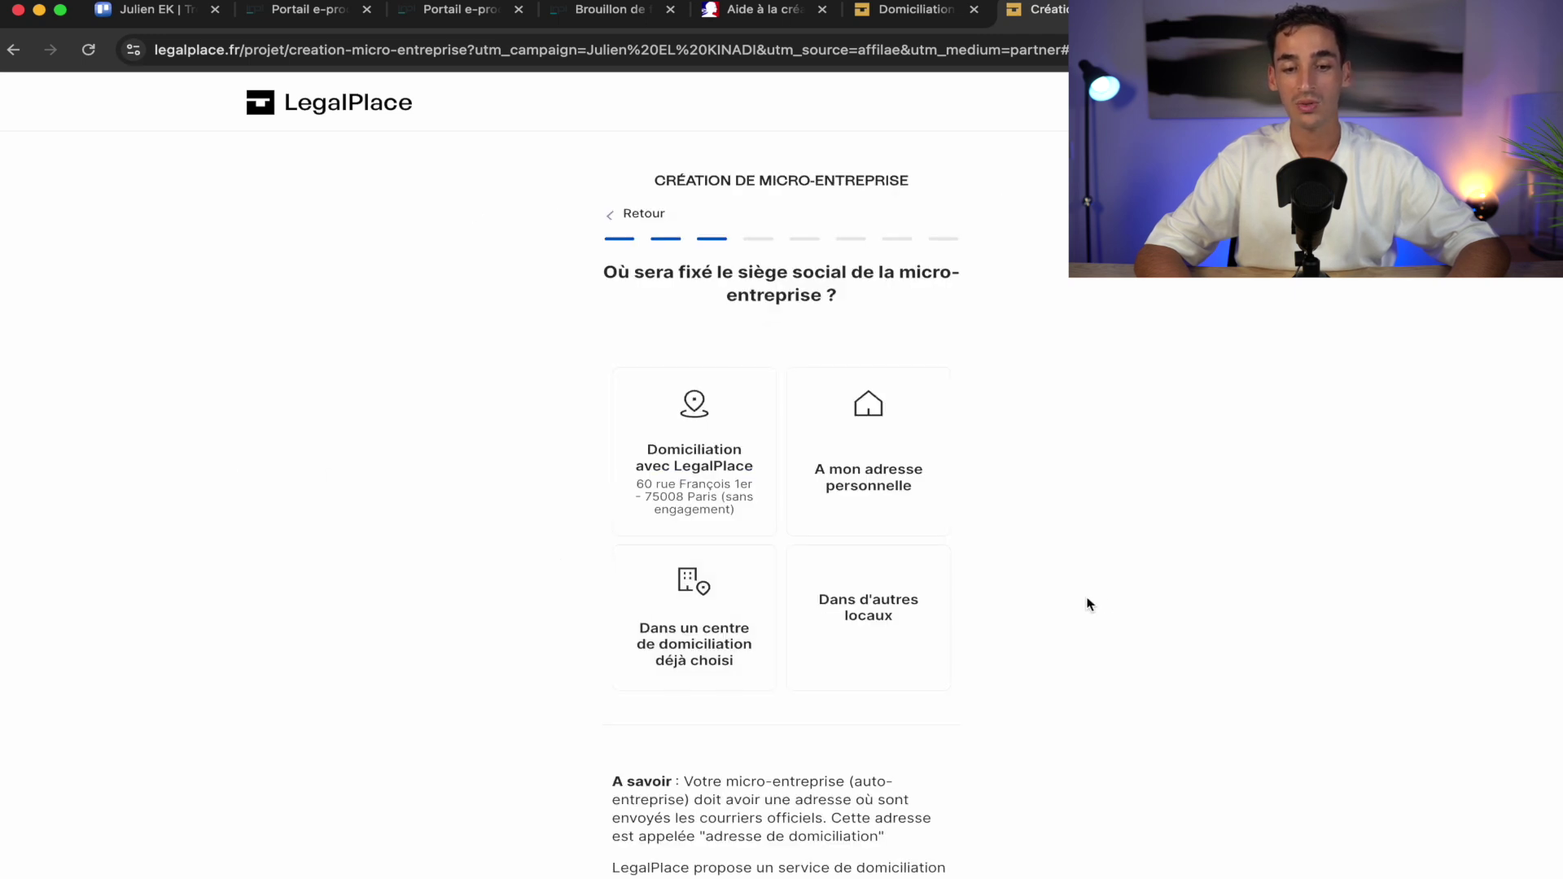
# Choose LegalPlace domiciliation and Consultants et freelance as the activity
pyautogui.scroll(-1, 1089, 604)
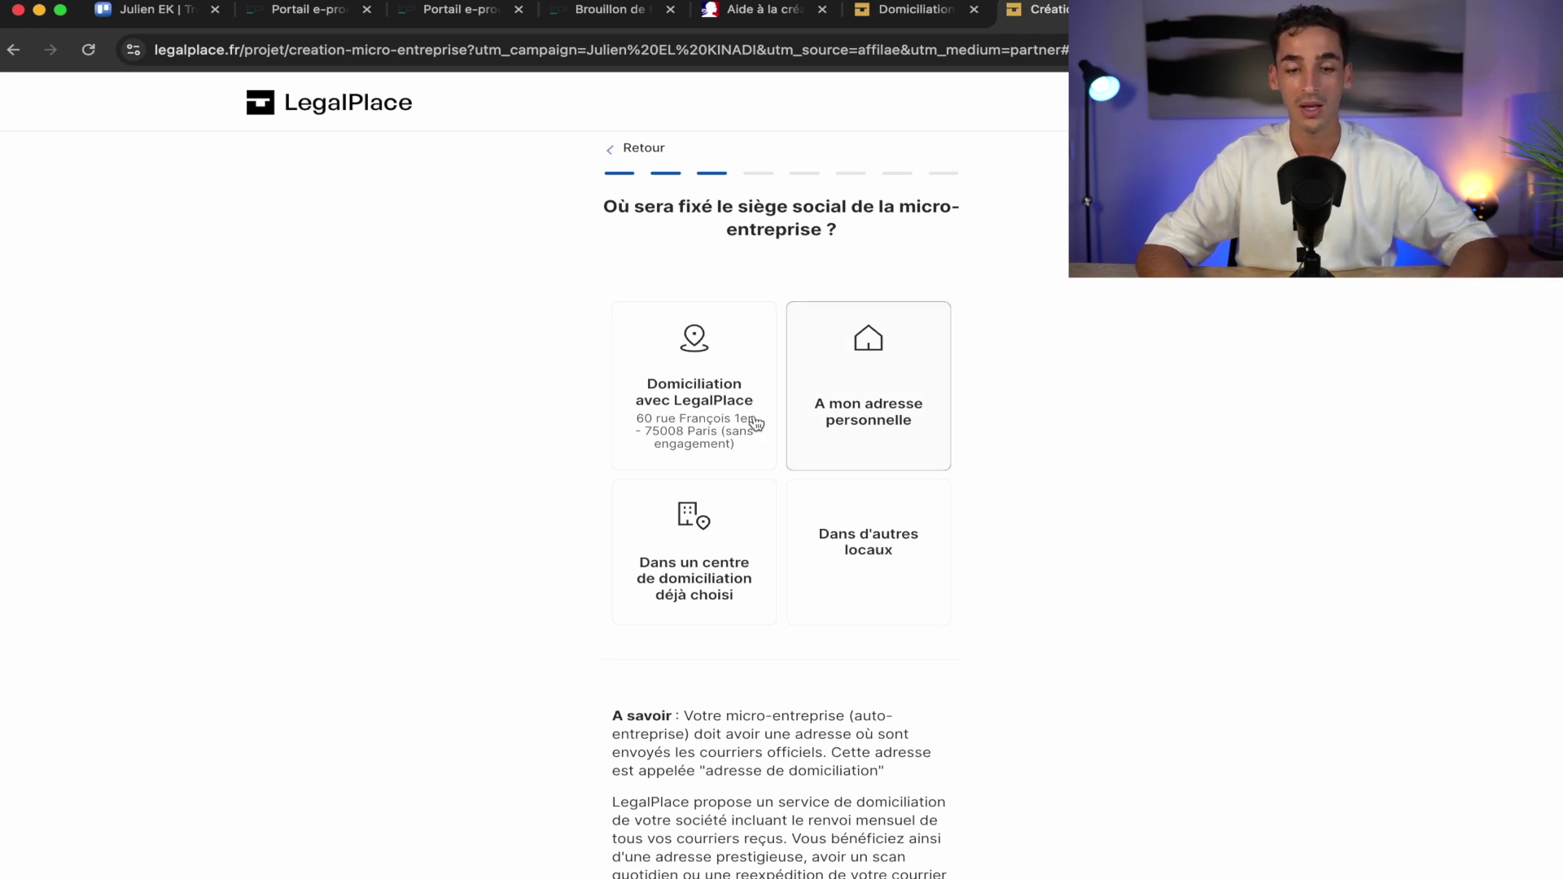
pyautogui.click(711, 392)
pyautogui.scroll(-1, 1104, 705)
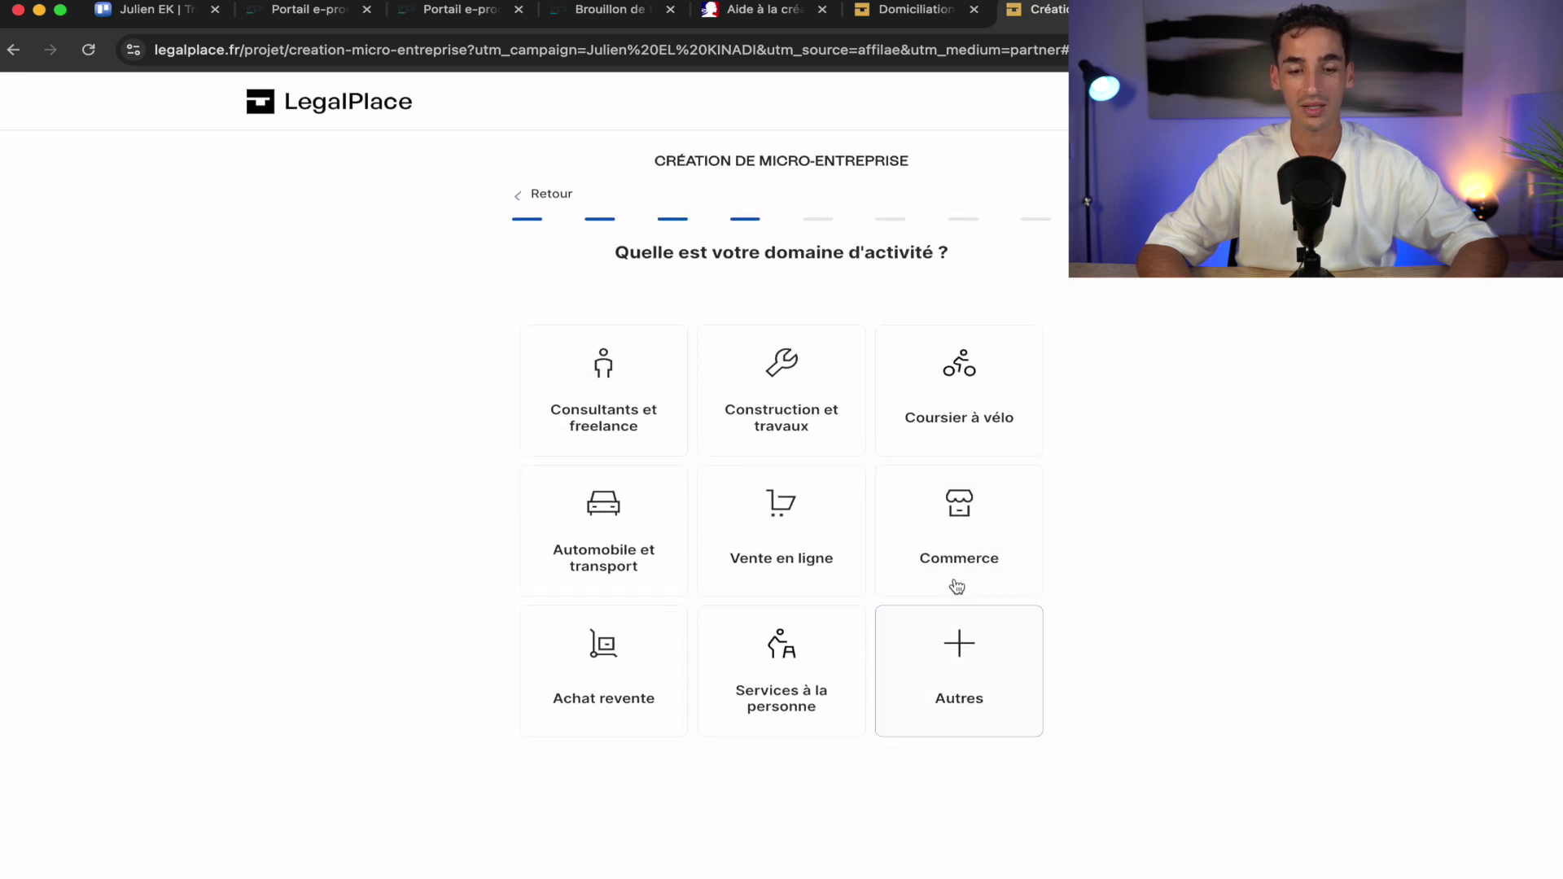
pyautogui.click(619, 420)
# Enter civility Monsieur, first and last name, e-mail and phone number, then continue
pyautogui.click(839, 337)
pyautogui.click(656, 394)
pyautogui.click(564, 442)
pyautogui.click(809, 540)
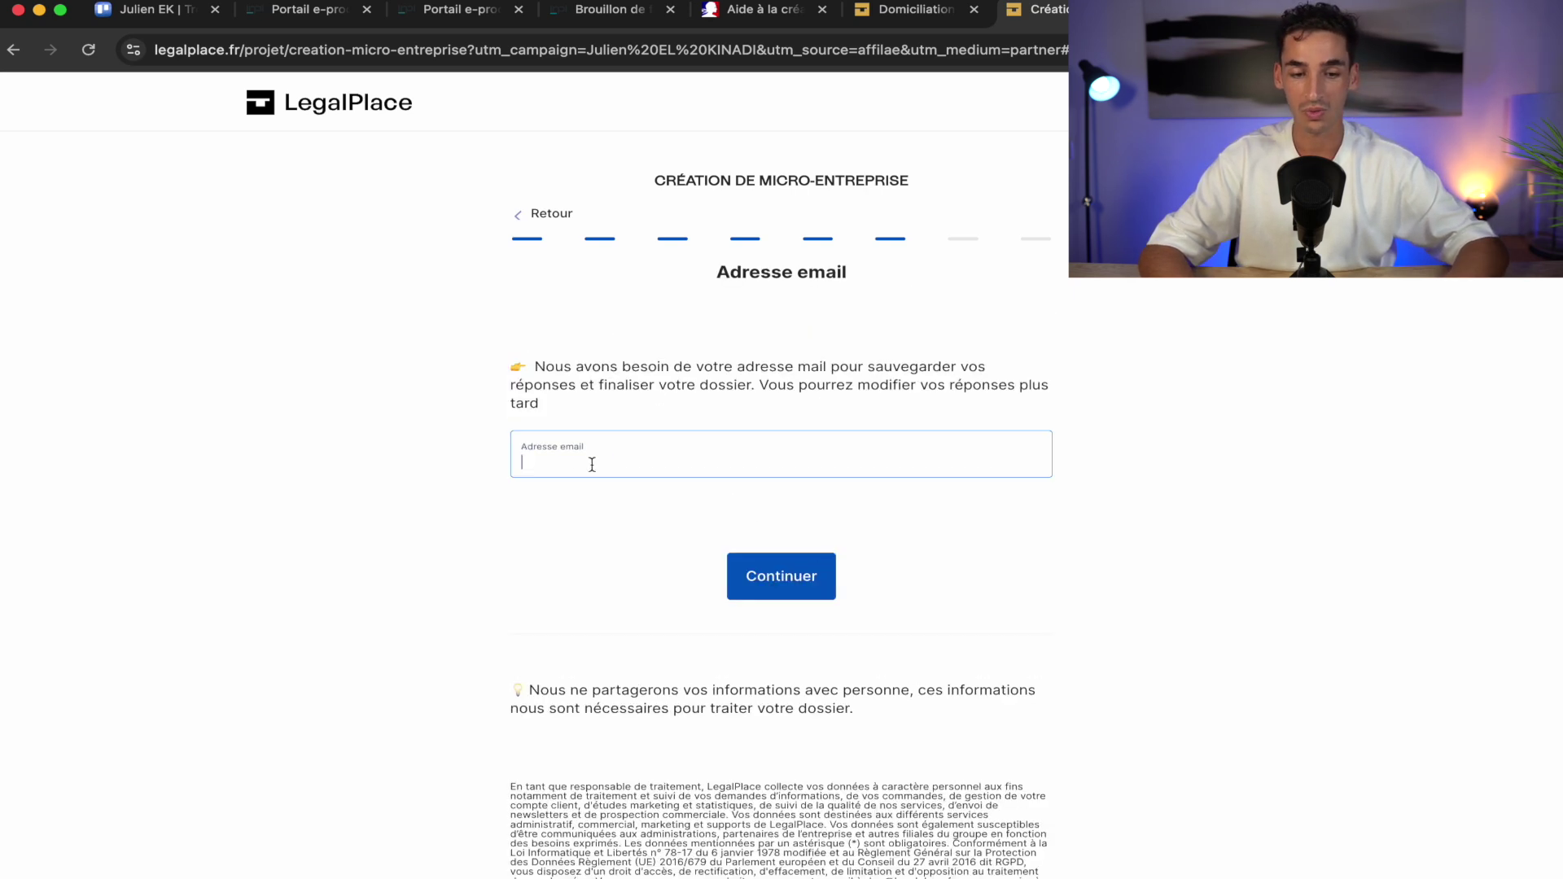
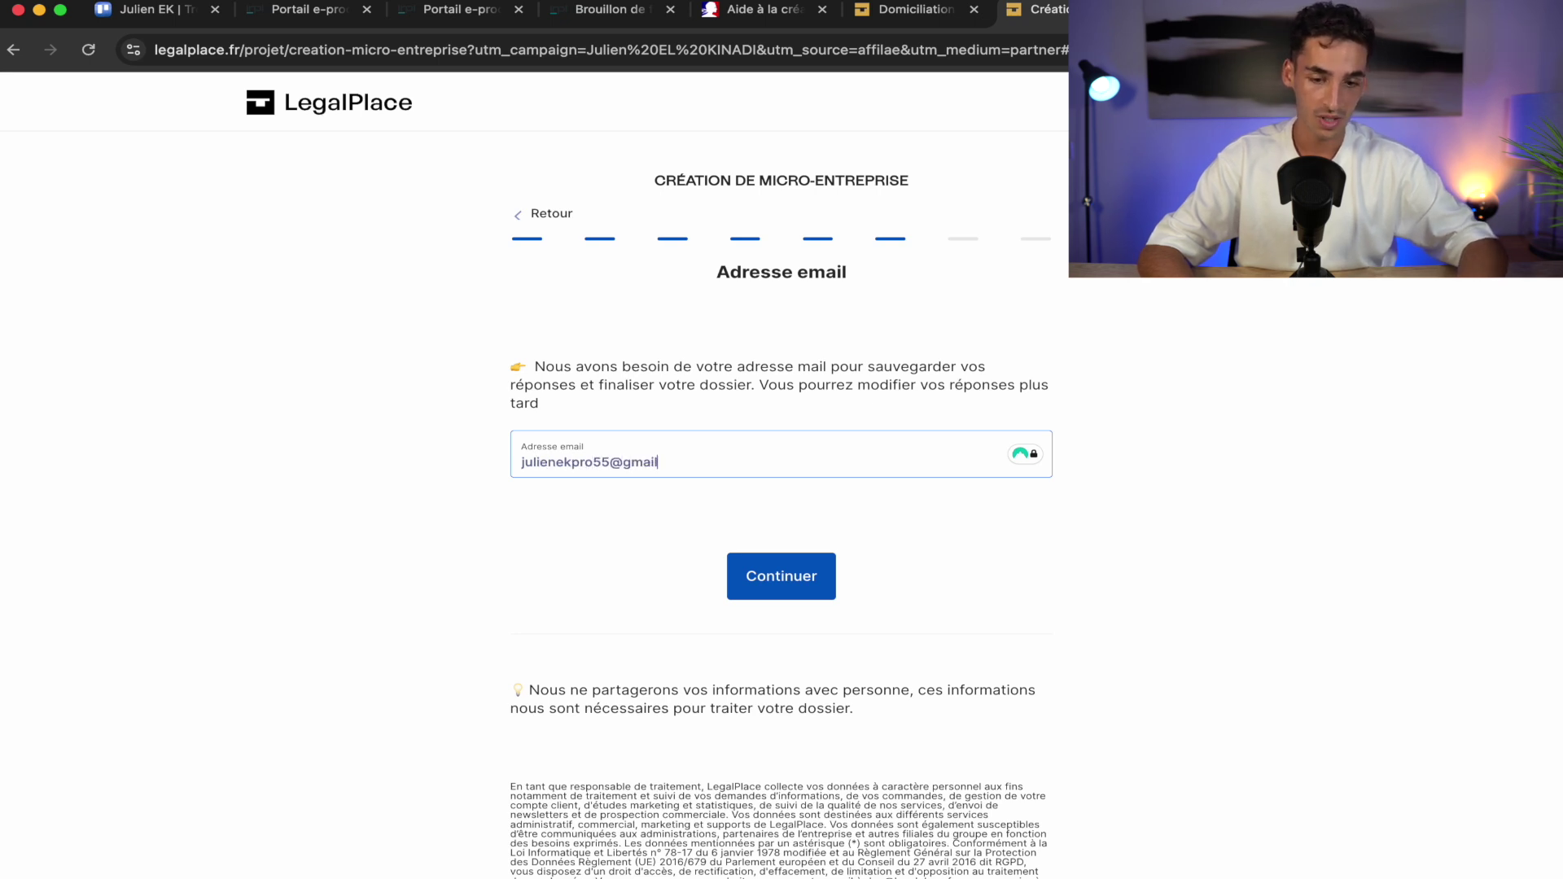
pyautogui.click(774, 585)
pyautogui.click(626, 431)
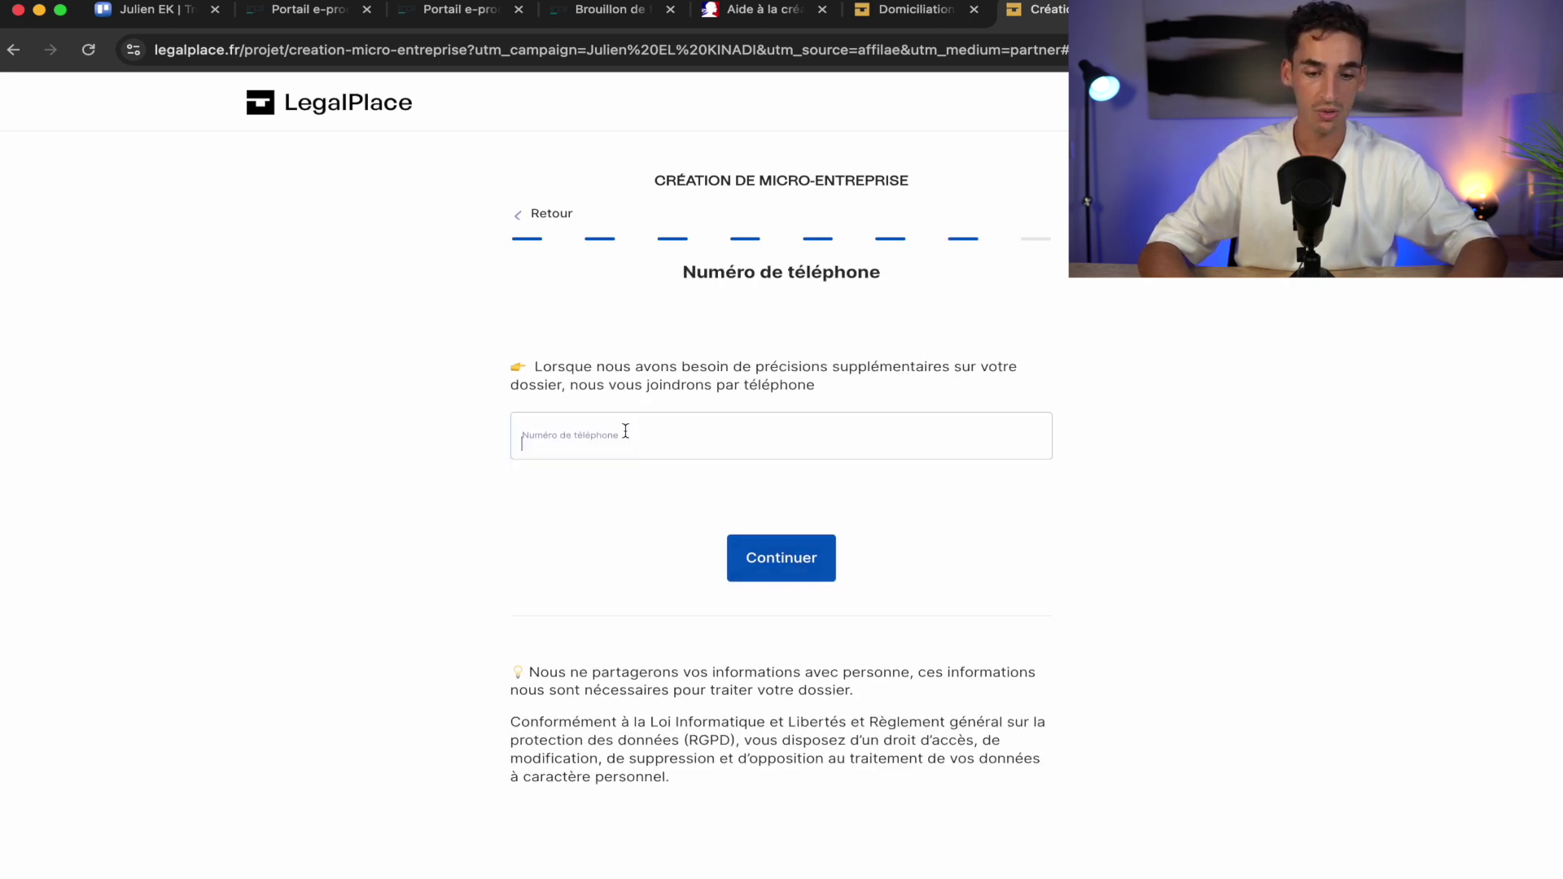
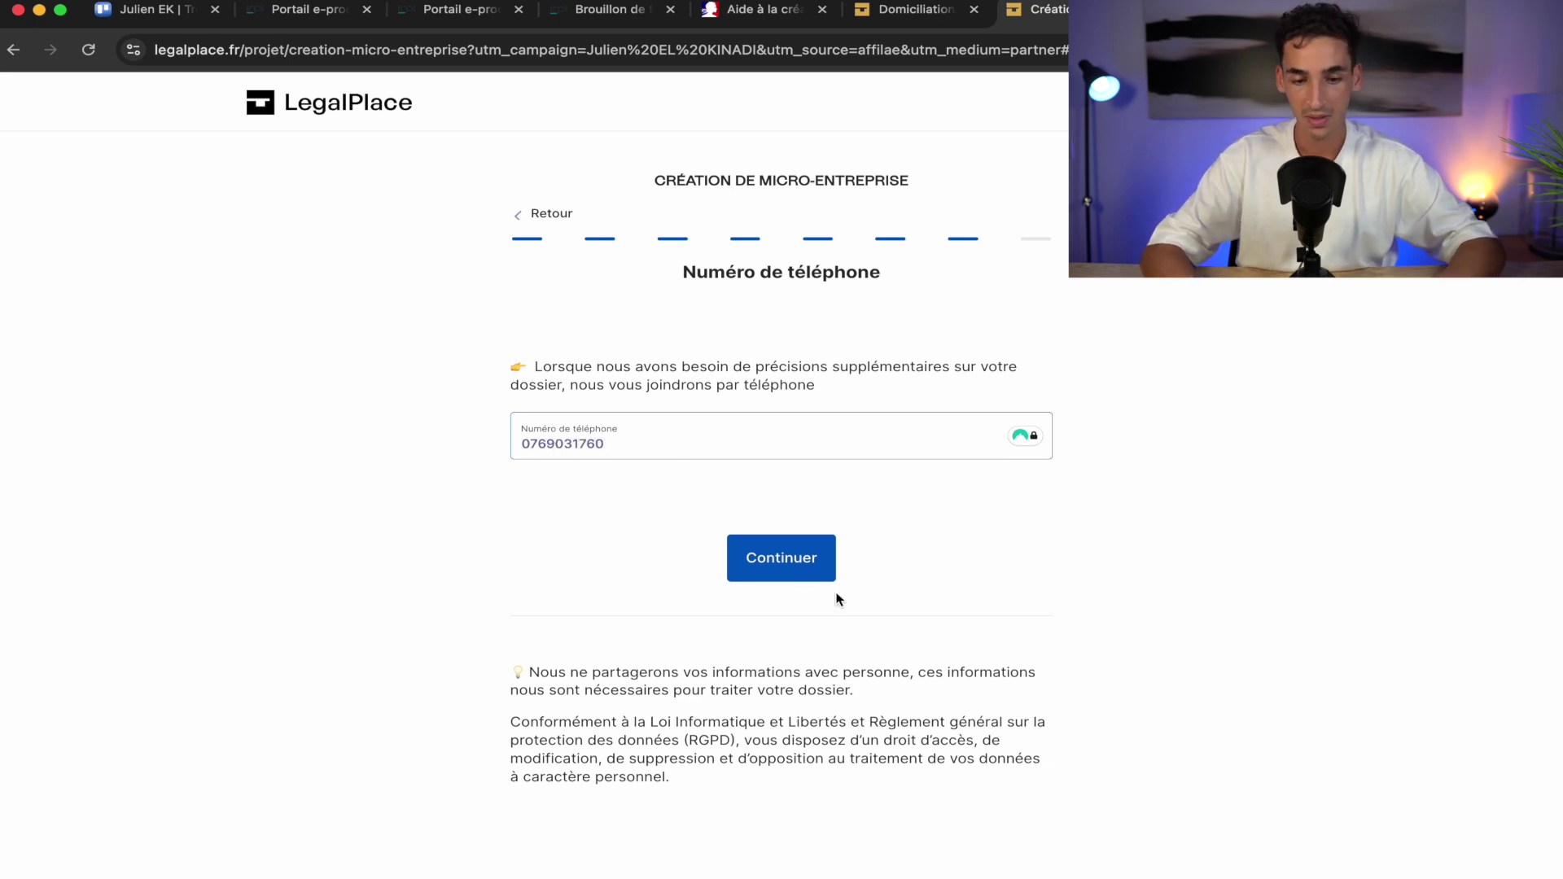
pyautogui.click(784, 561)
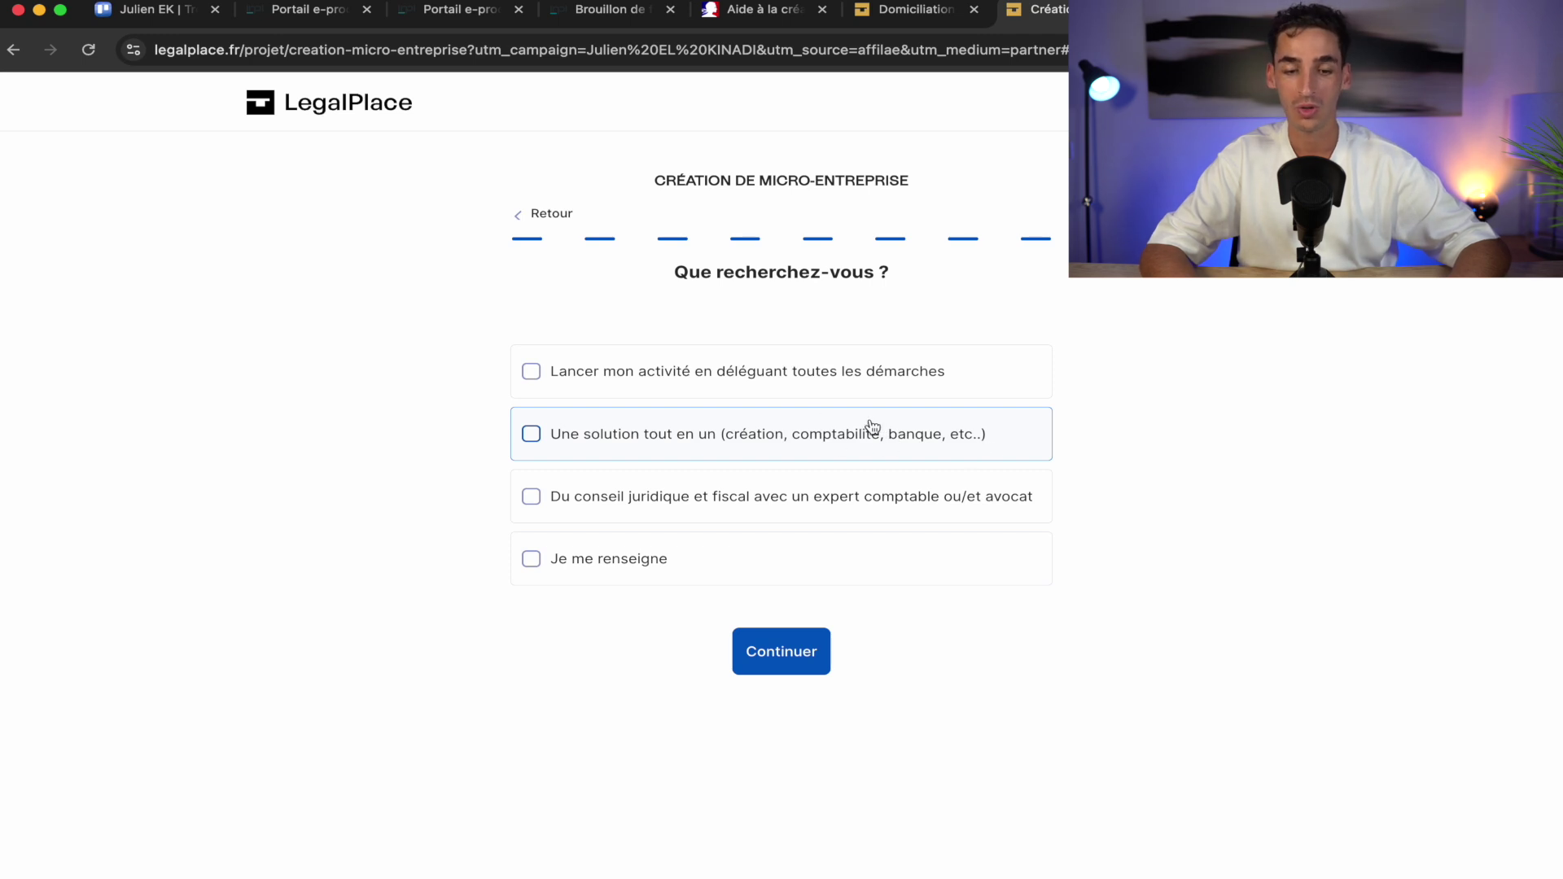
pyautogui.click(804, 663)
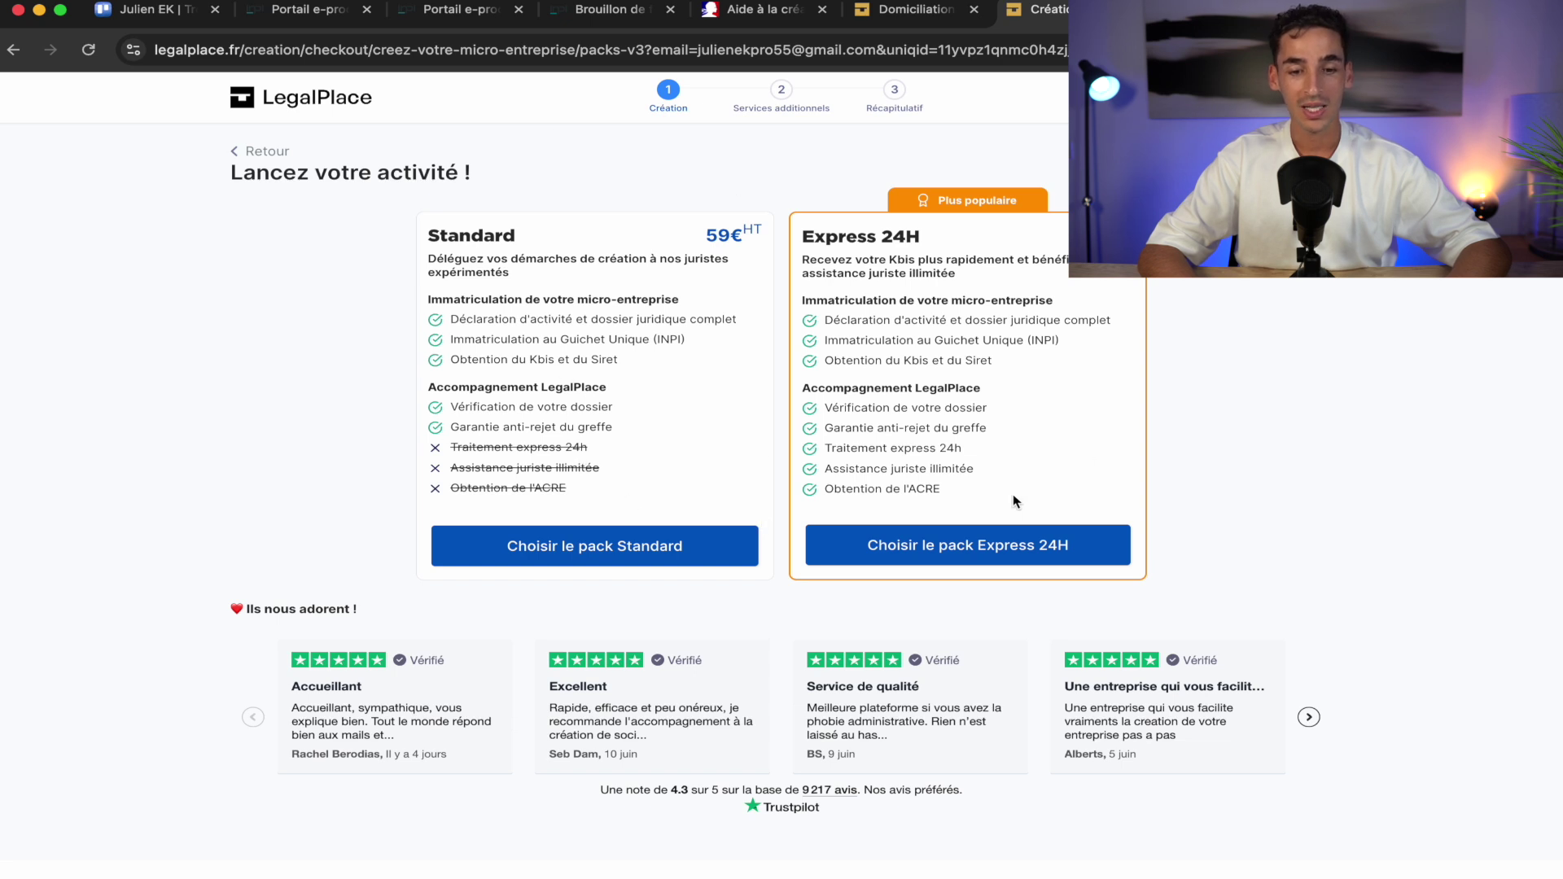
# Compare the Standard and Express 24H packs and choose Standard at 59€ HT
pyautogui.scroll(5, 601, 299)
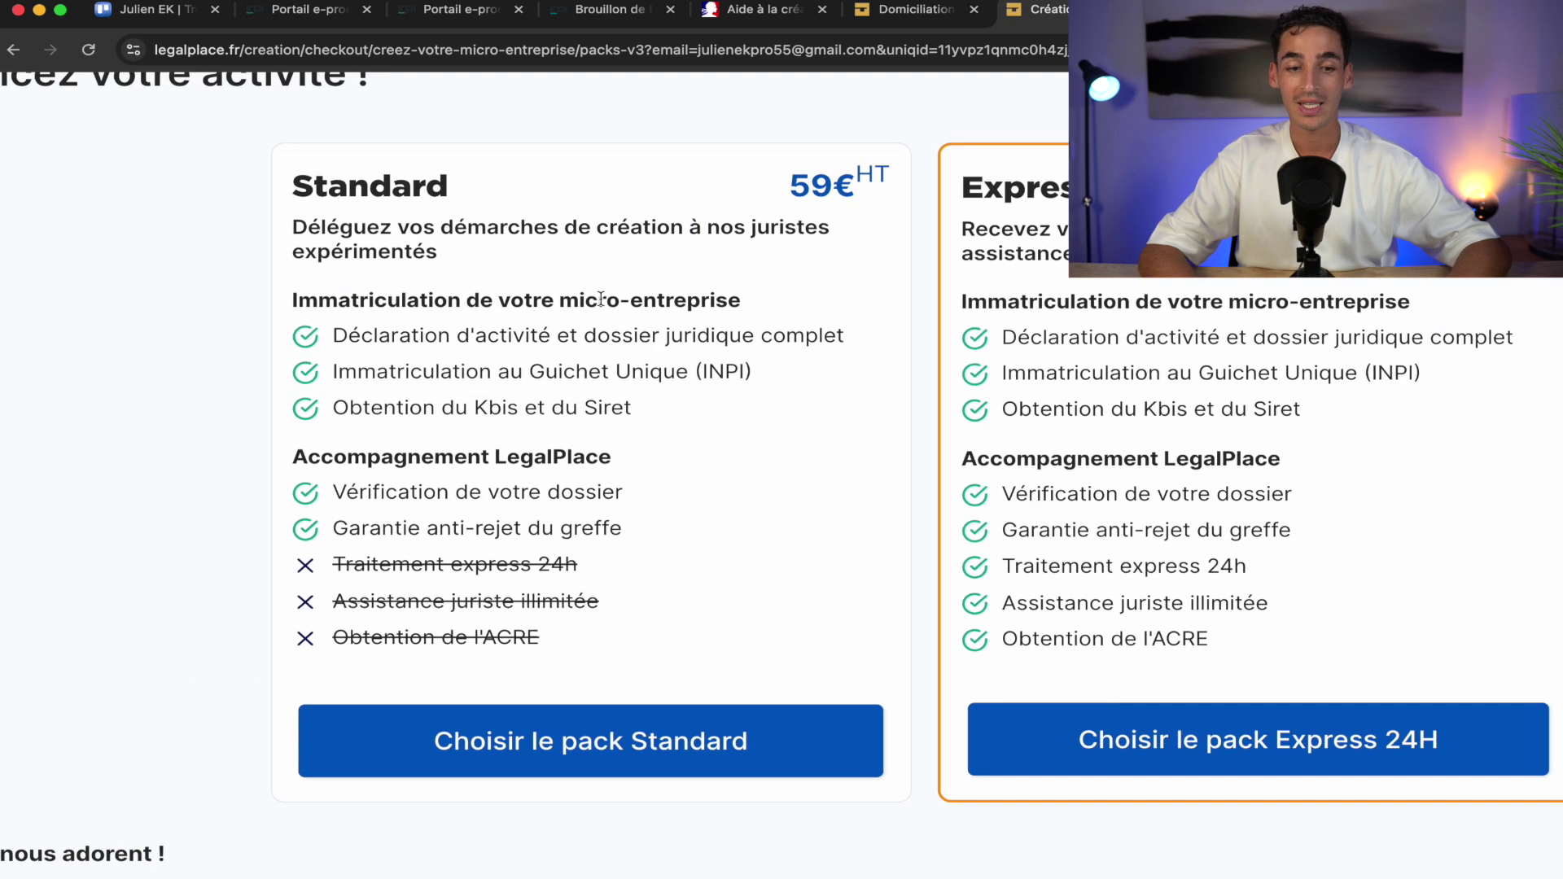
pyautogui.hscroll(-1, 601, 299)
pyautogui.scroll(-5, 779, 327)
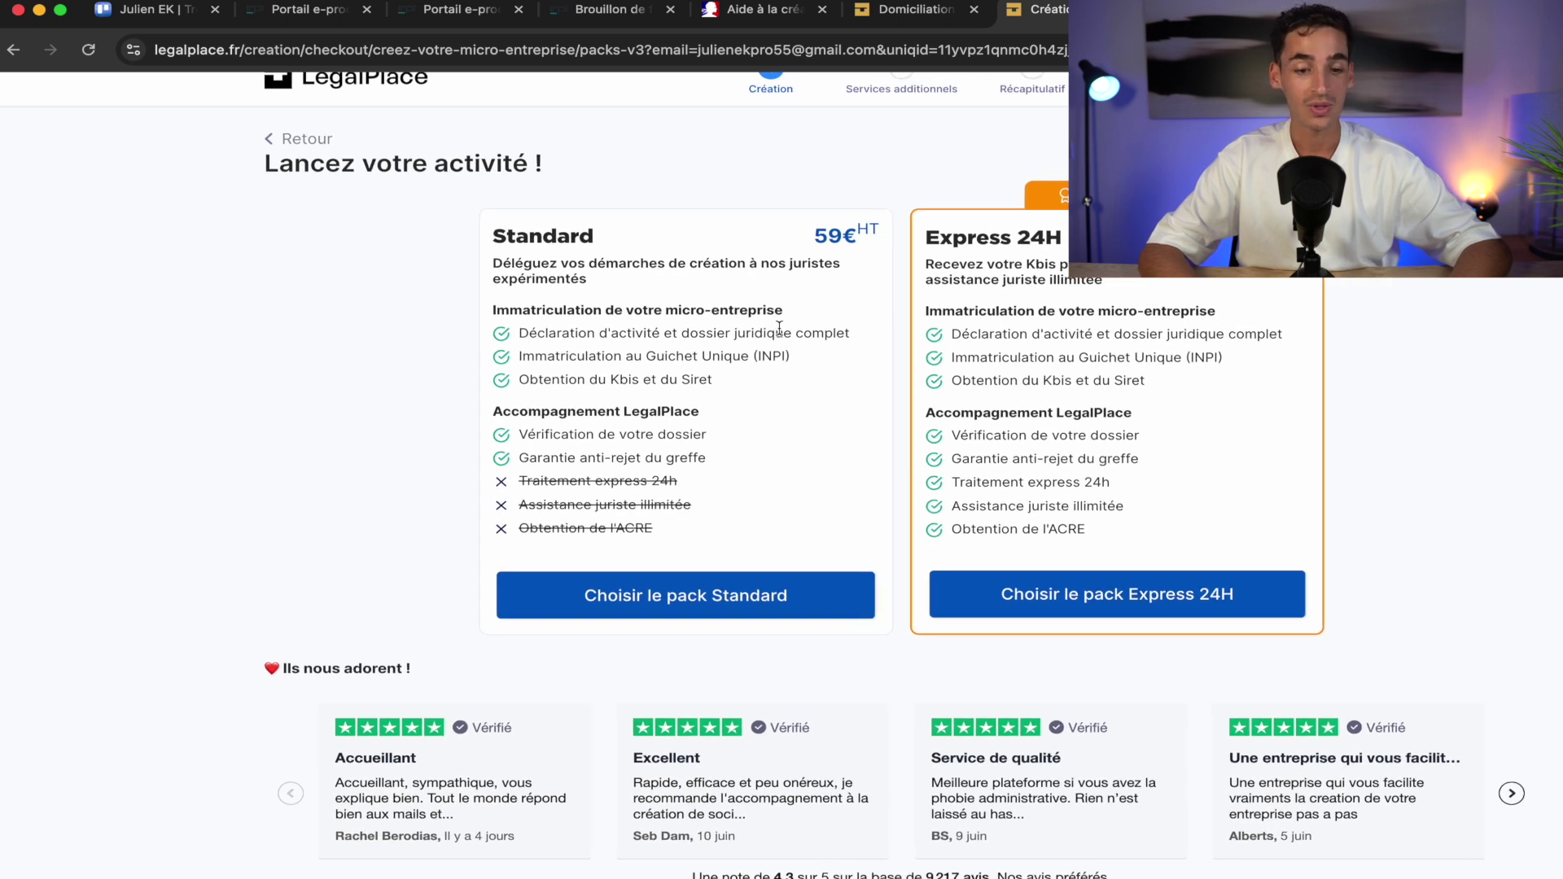
pyautogui.hscroll(1, 779, 328)
pyautogui.hscroll(1, 780, 327)
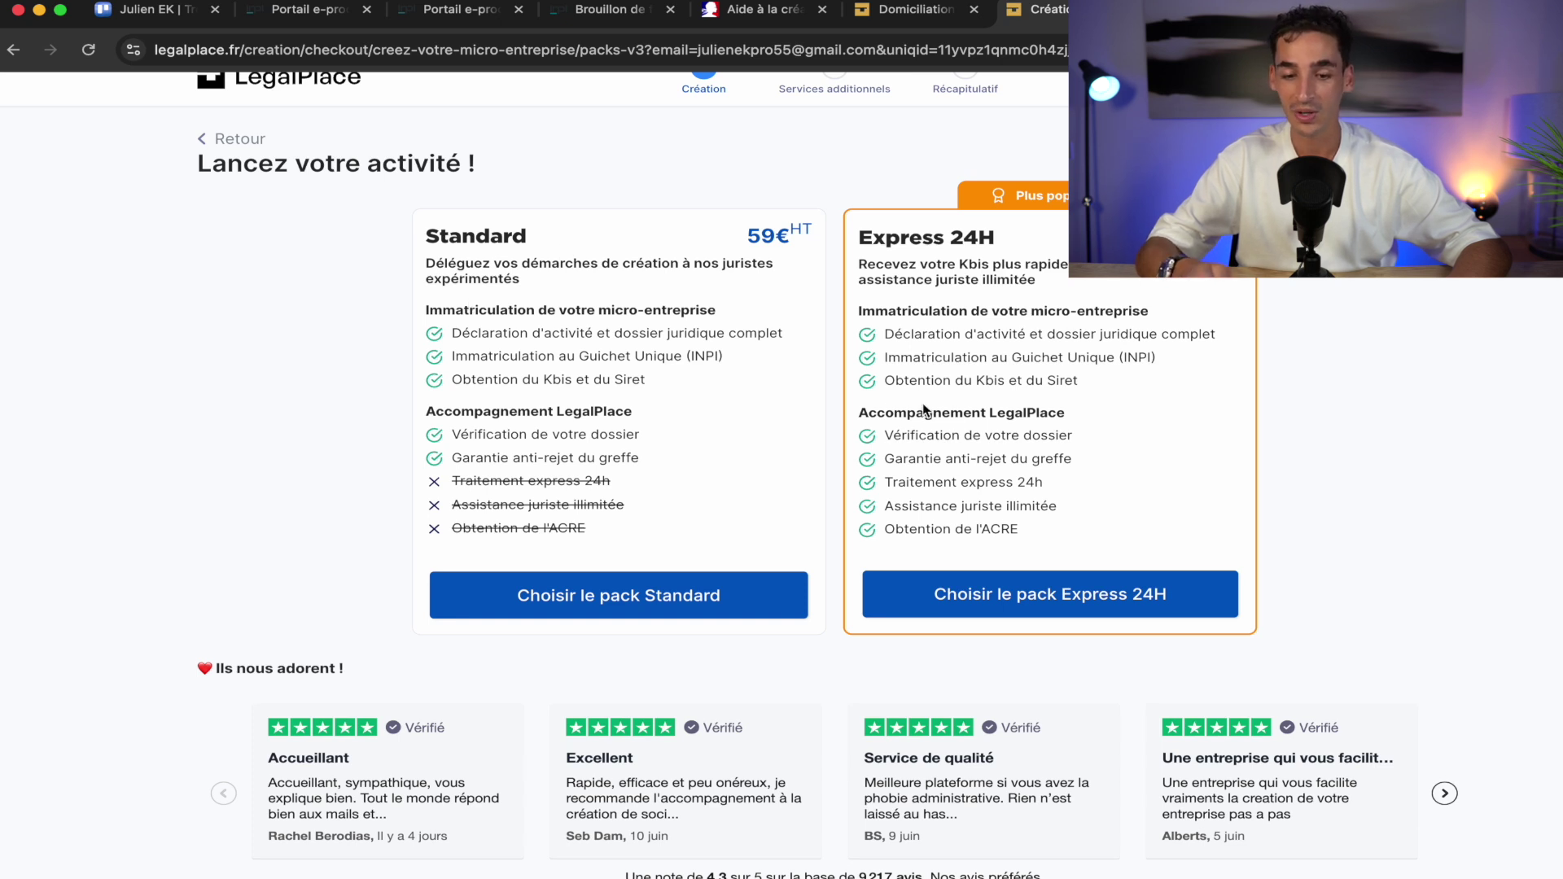
pyautogui.tripleClick(924, 534)
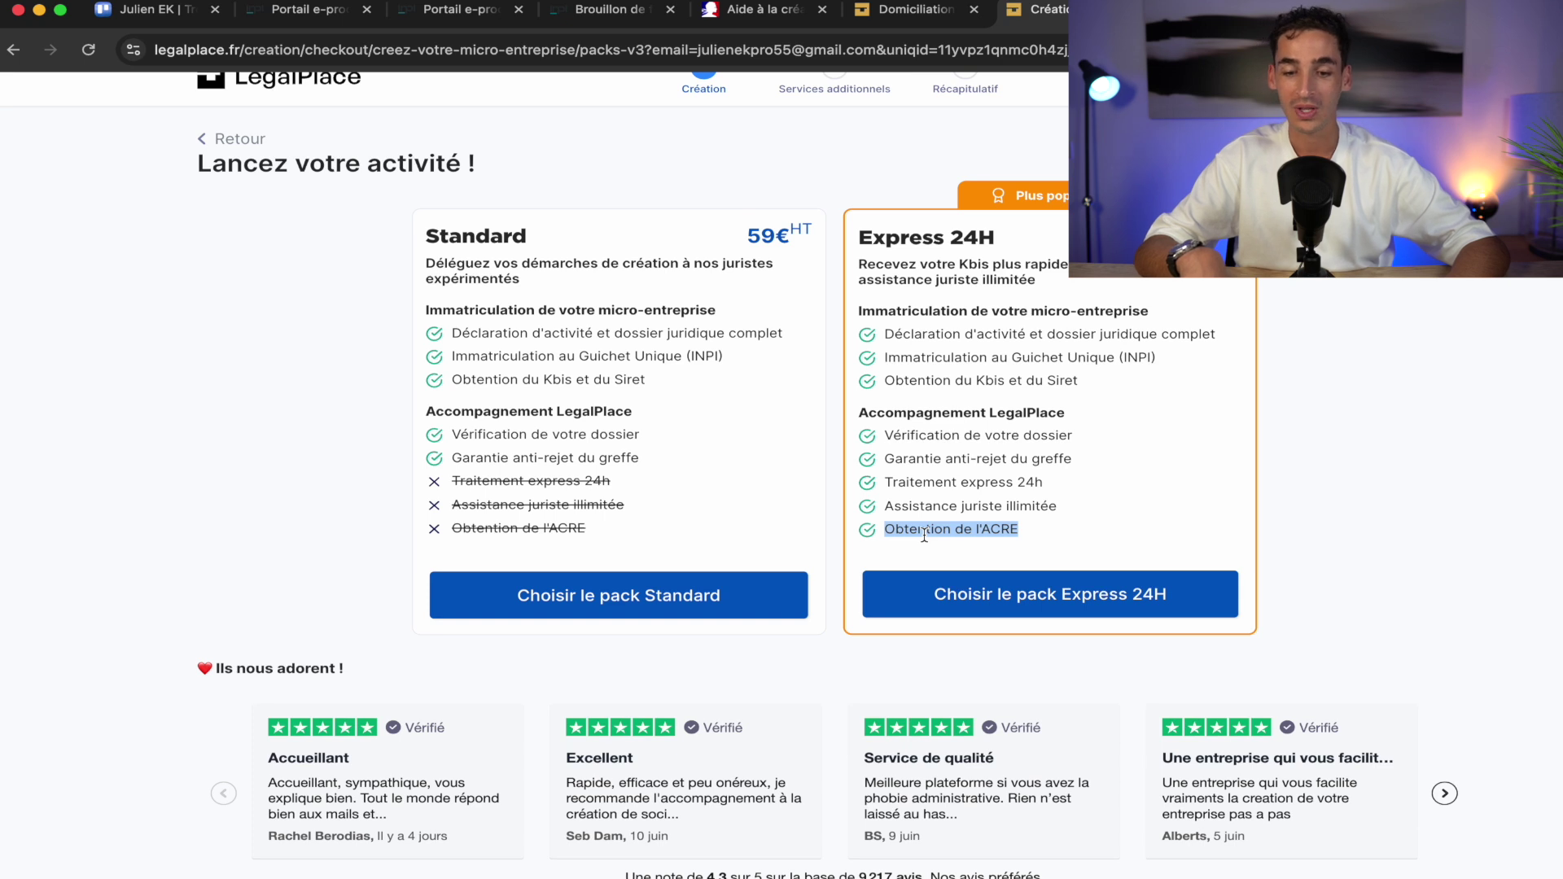
pyautogui.click(925, 535)
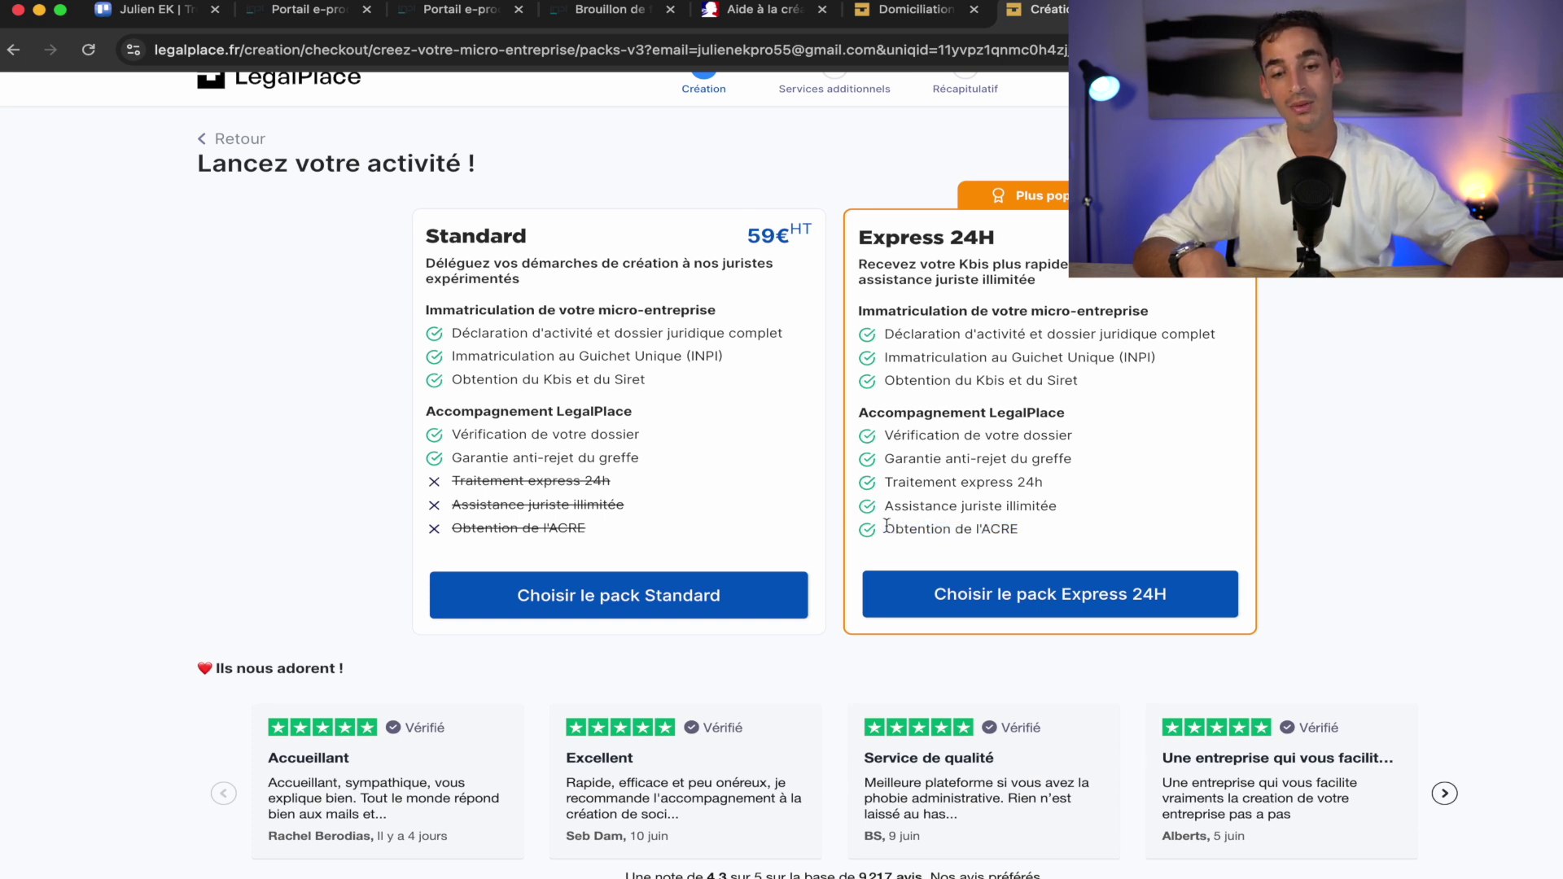
pyautogui.scroll(-3, 822, 402)
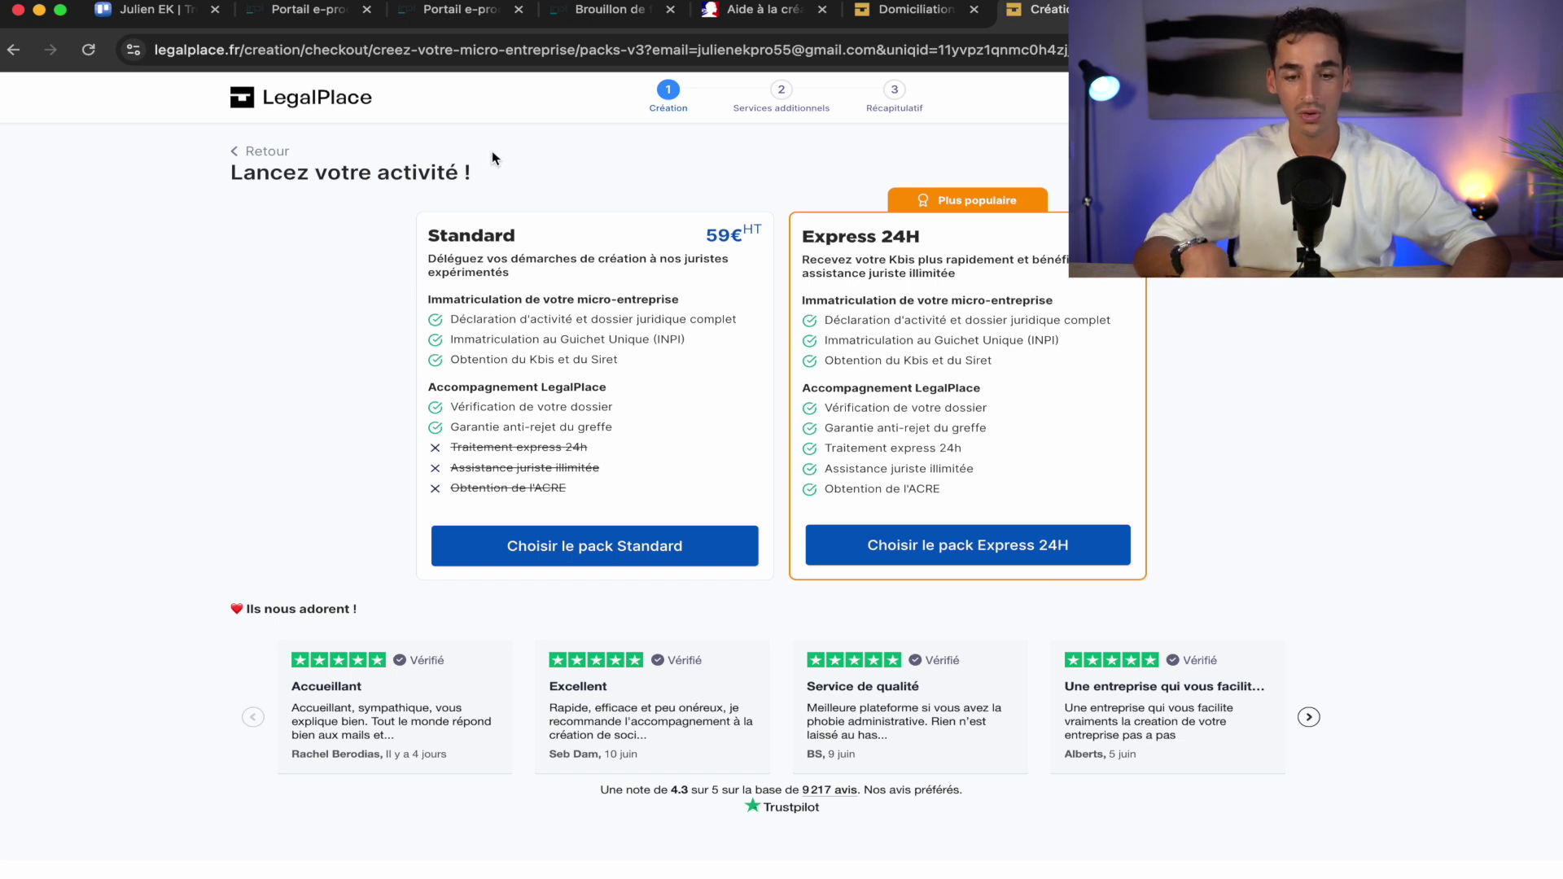
pyautogui.click(573, 559)
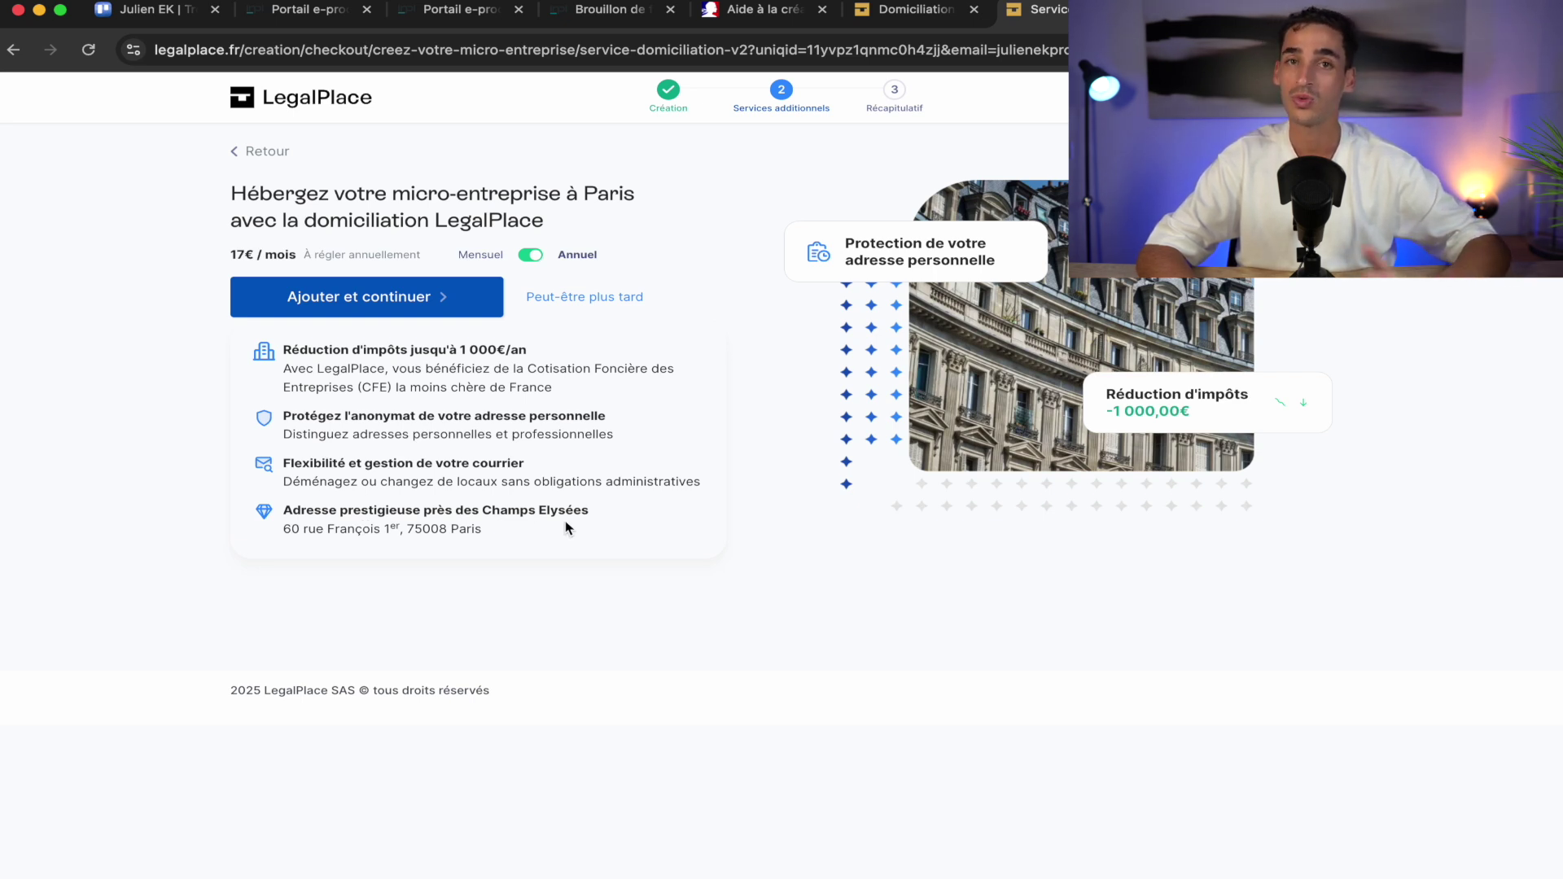
# Choose monthly billing for the 20€ Paris domiciliation and add it to the LegalPlace order
pyautogui.click(532, 257)
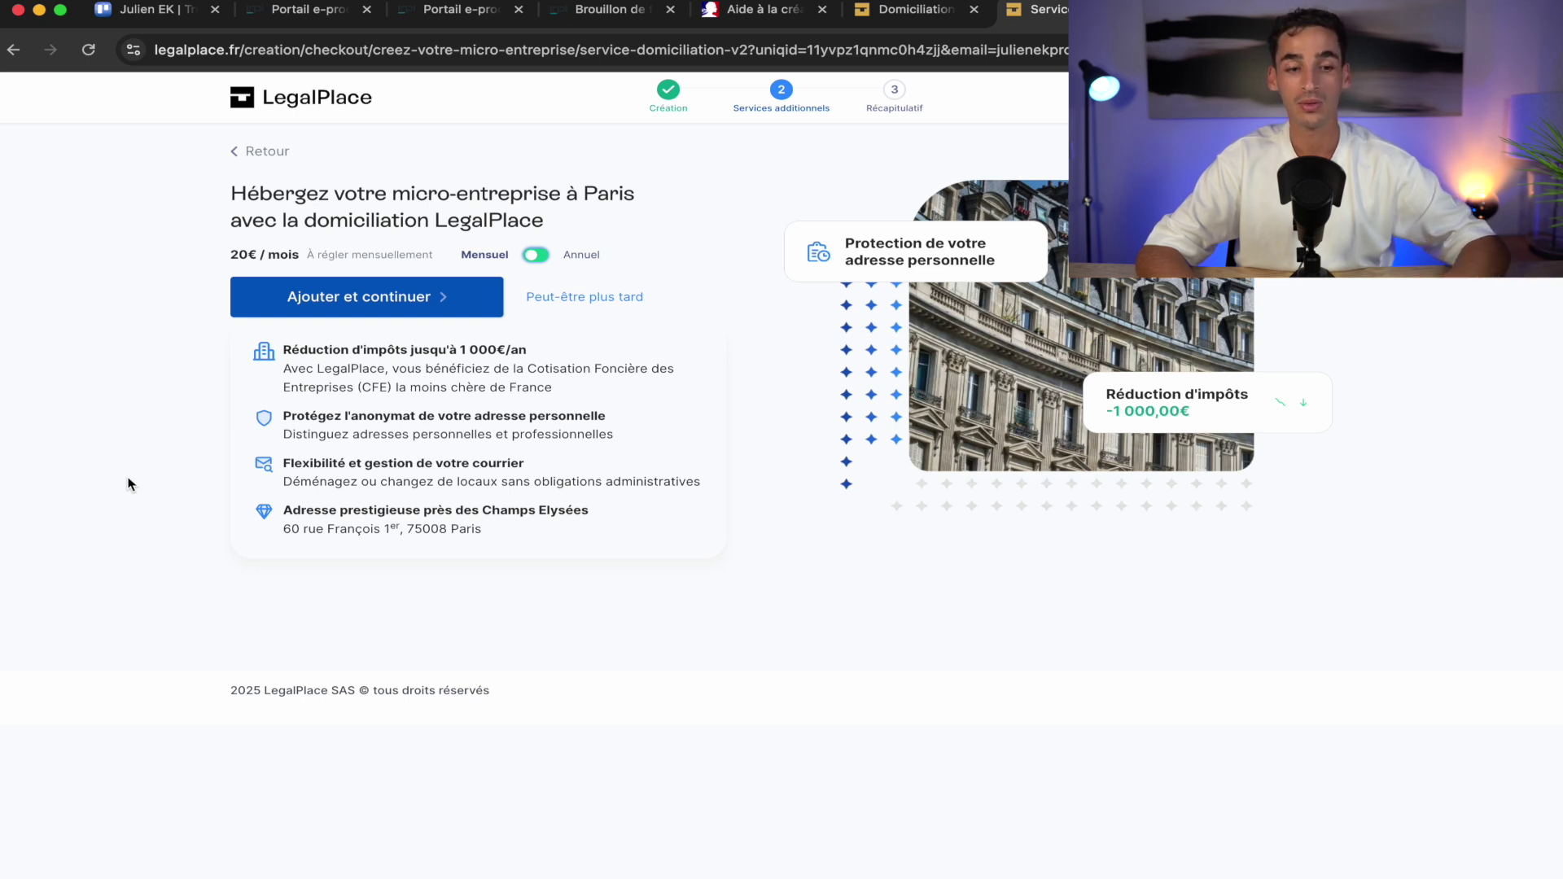
pyautogui.click(332, 307)
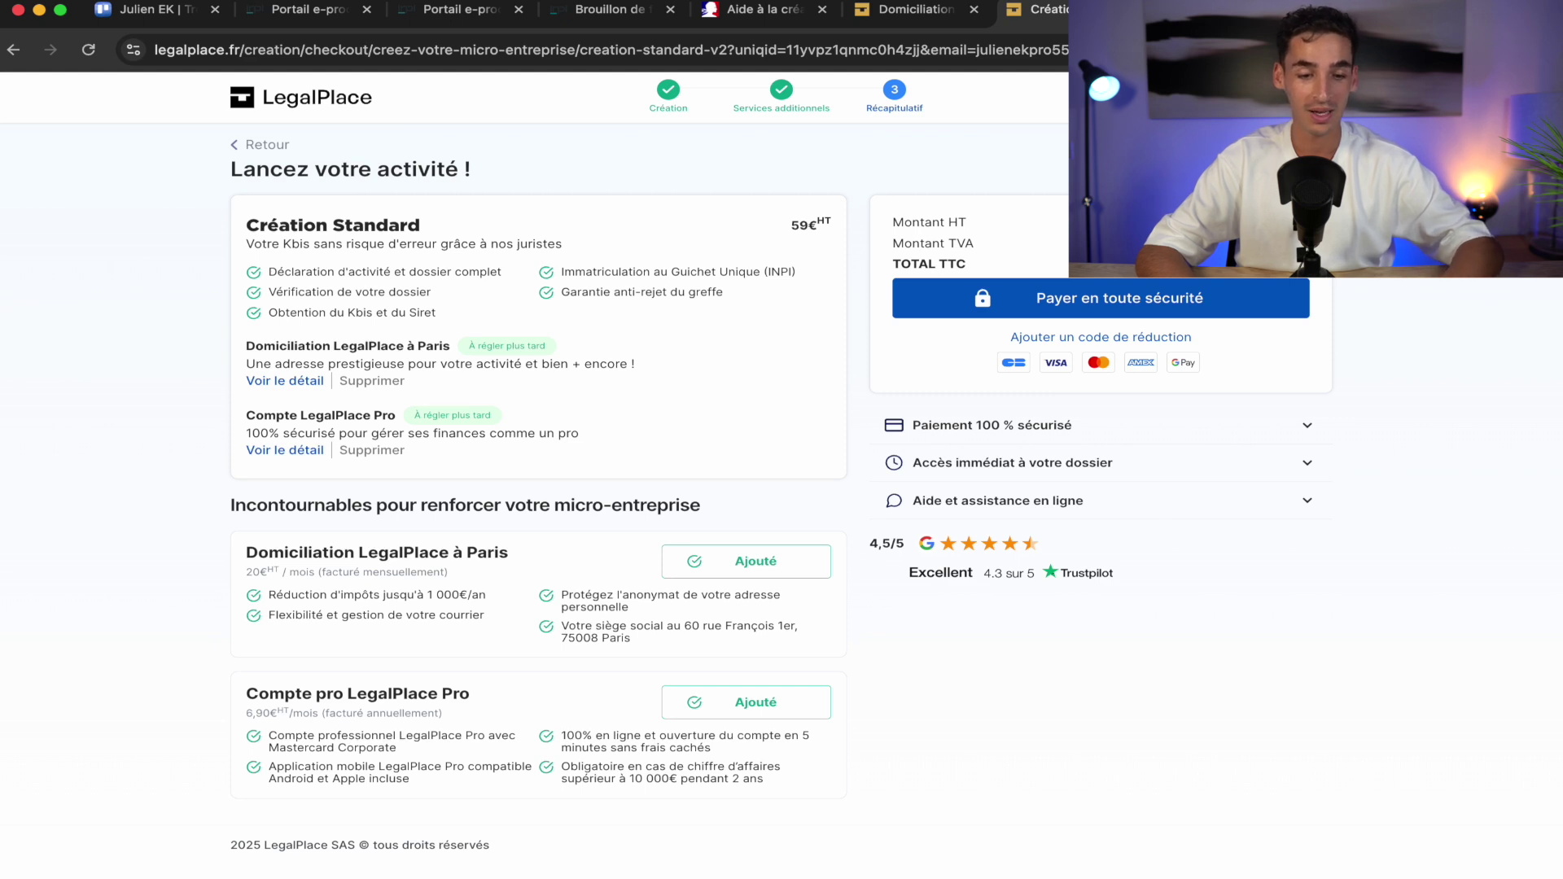
# Apply a reduction code taking 8,85 € off, bringing the Pack standard to 60,18 €, then proceed to payment
pyautogui.click(1146, 308)
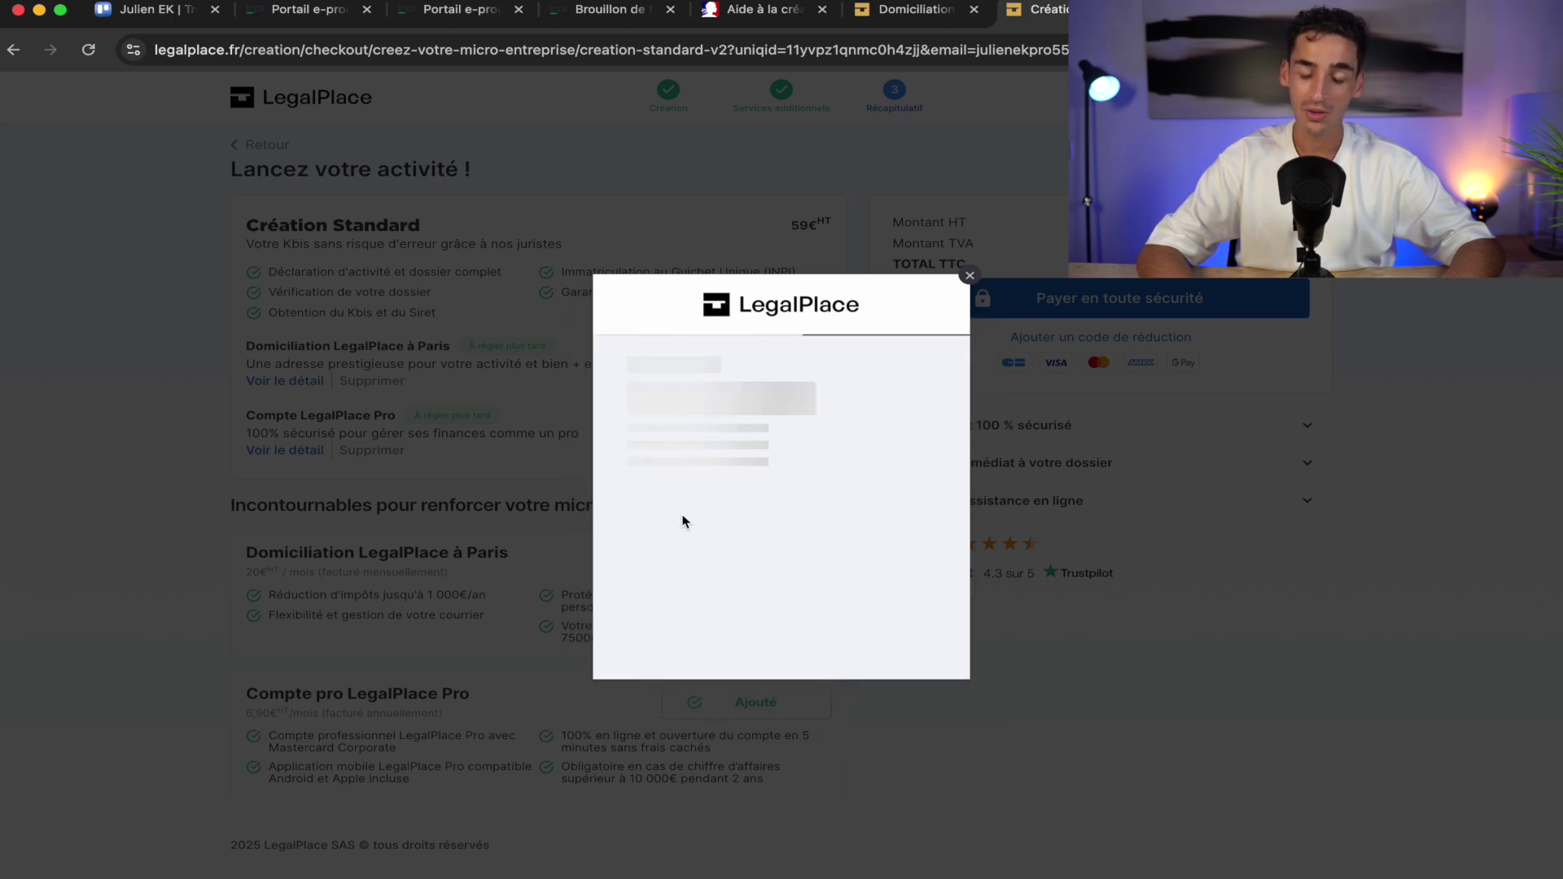
pyautogui.click(731, 502)
pyautogui.click(886, 519)
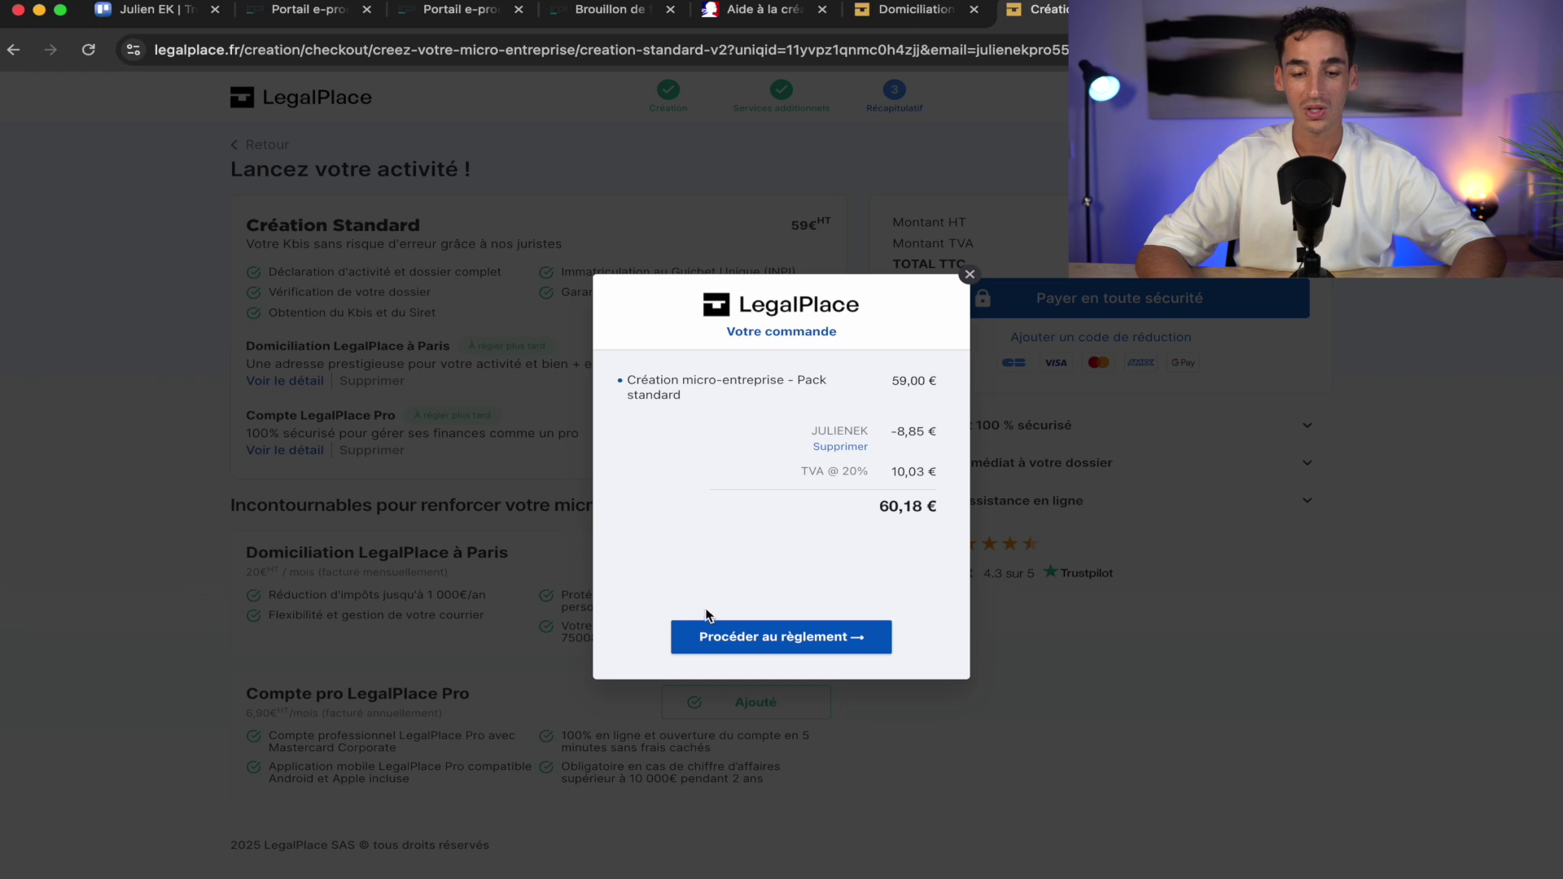
pyautogui.click(802, 636)
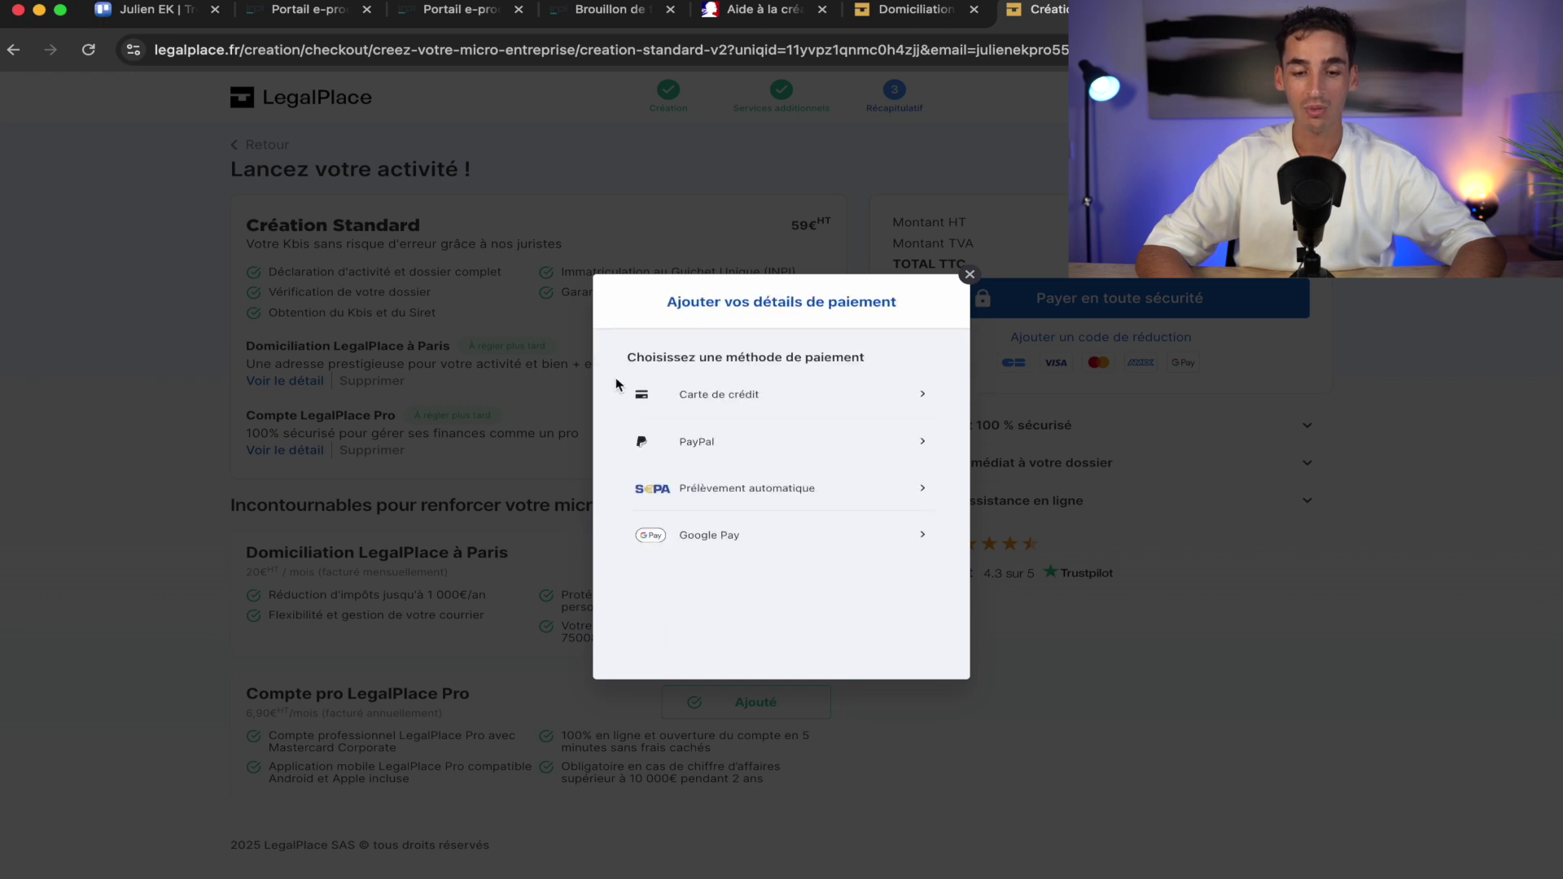